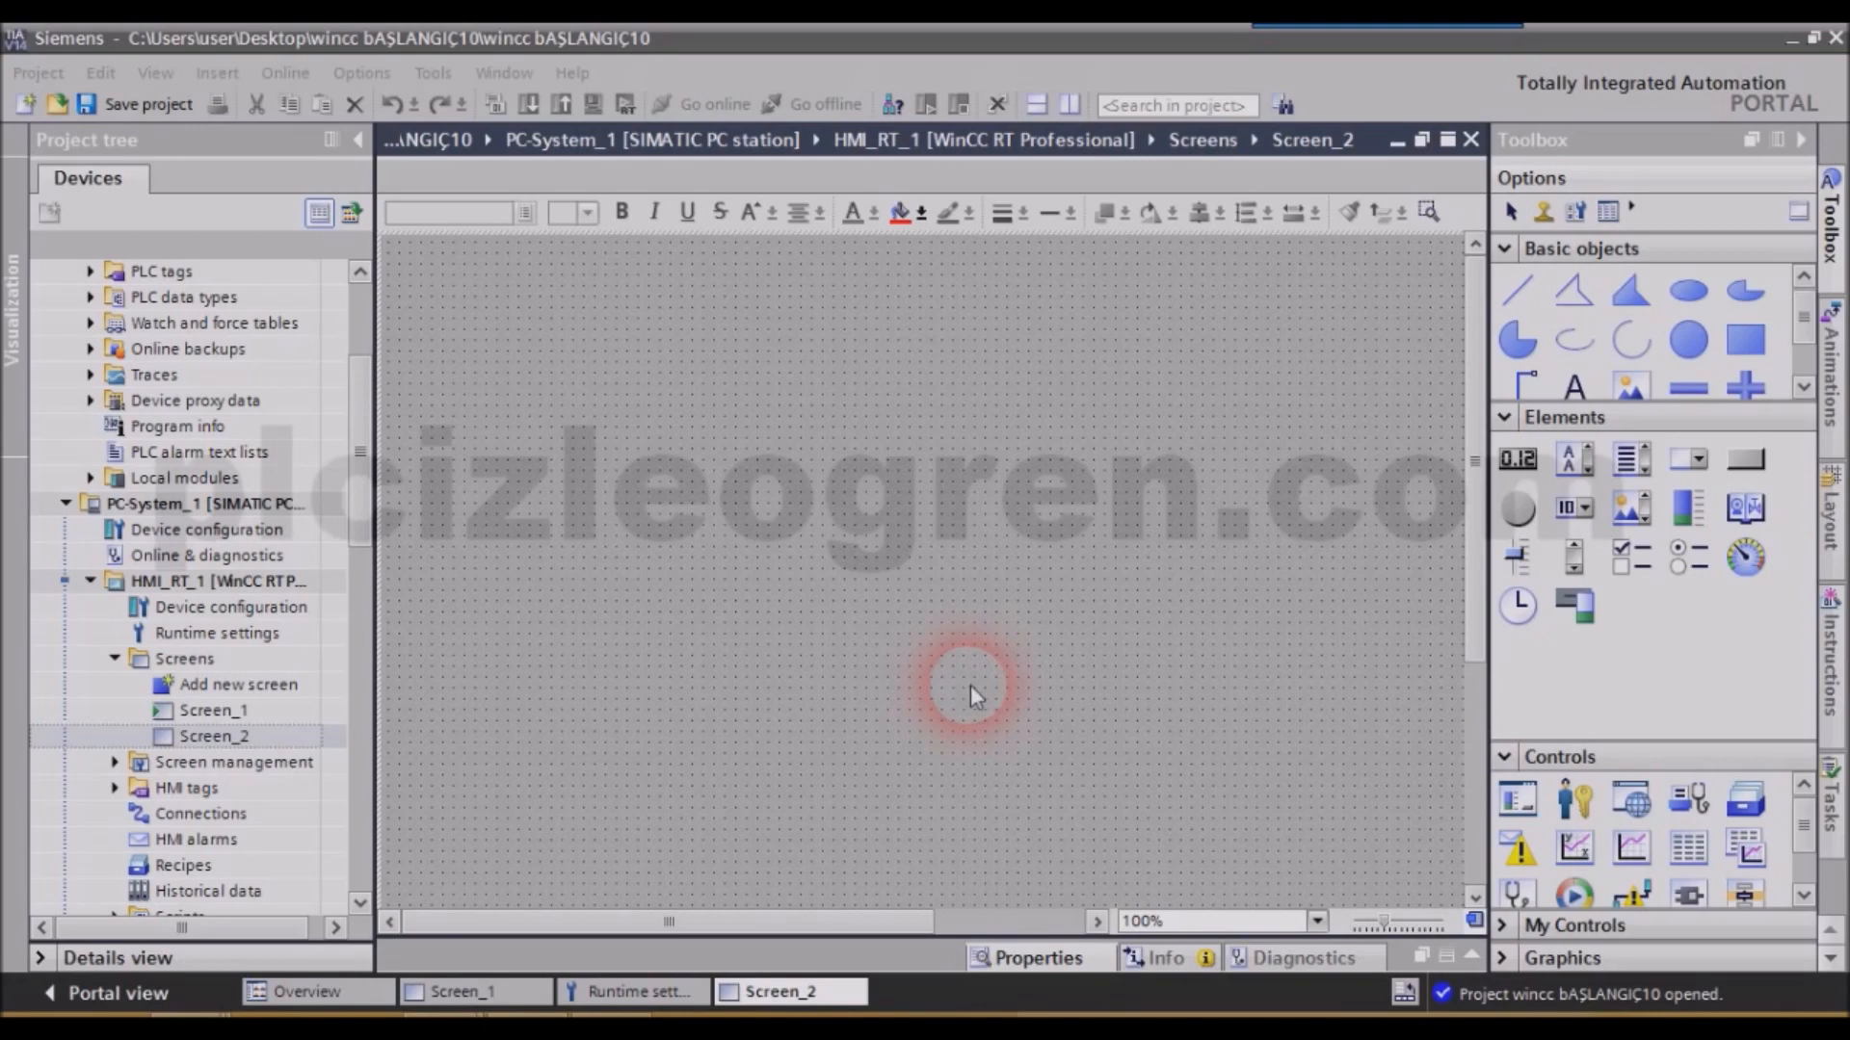
Place a circle segment, a round button, a clock and a gauge on Screen_2, moving the clock beside the gauge.
left_click_drag(1518, 339, 1072, 453)
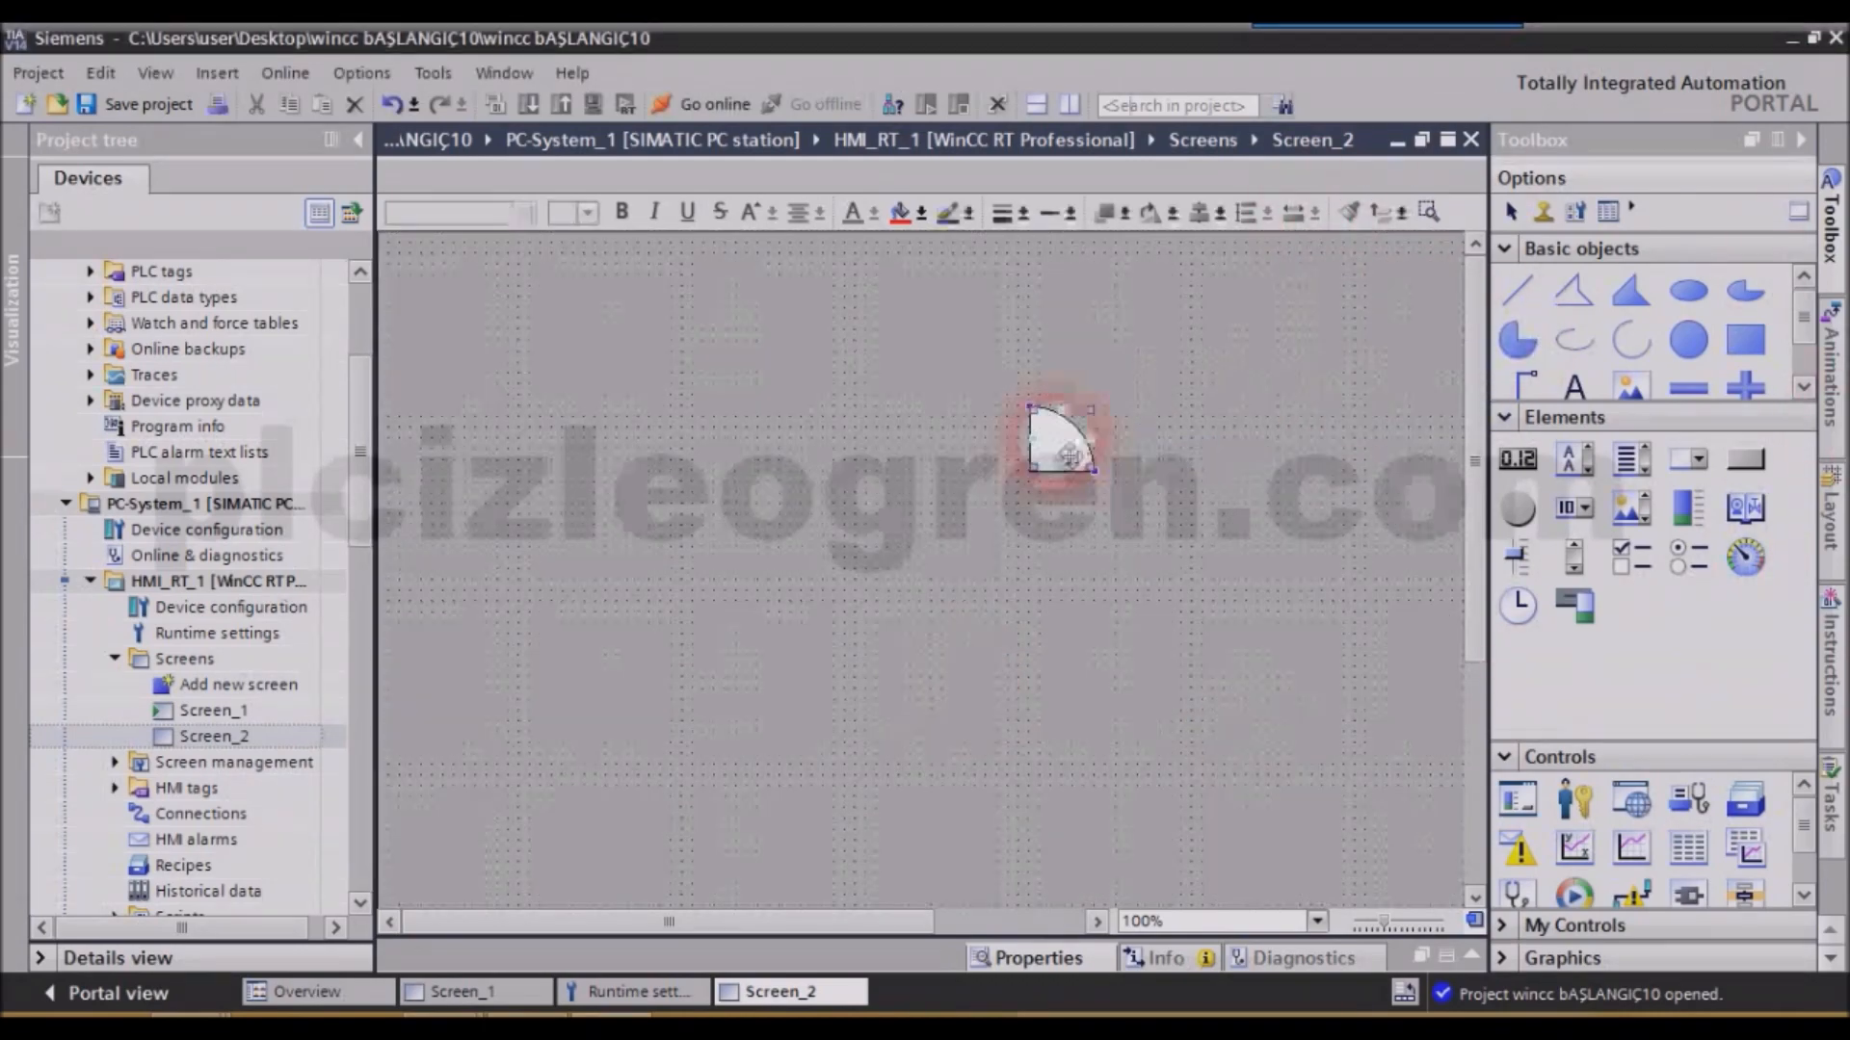
left_click_drag(1520, 509, 838, 440)
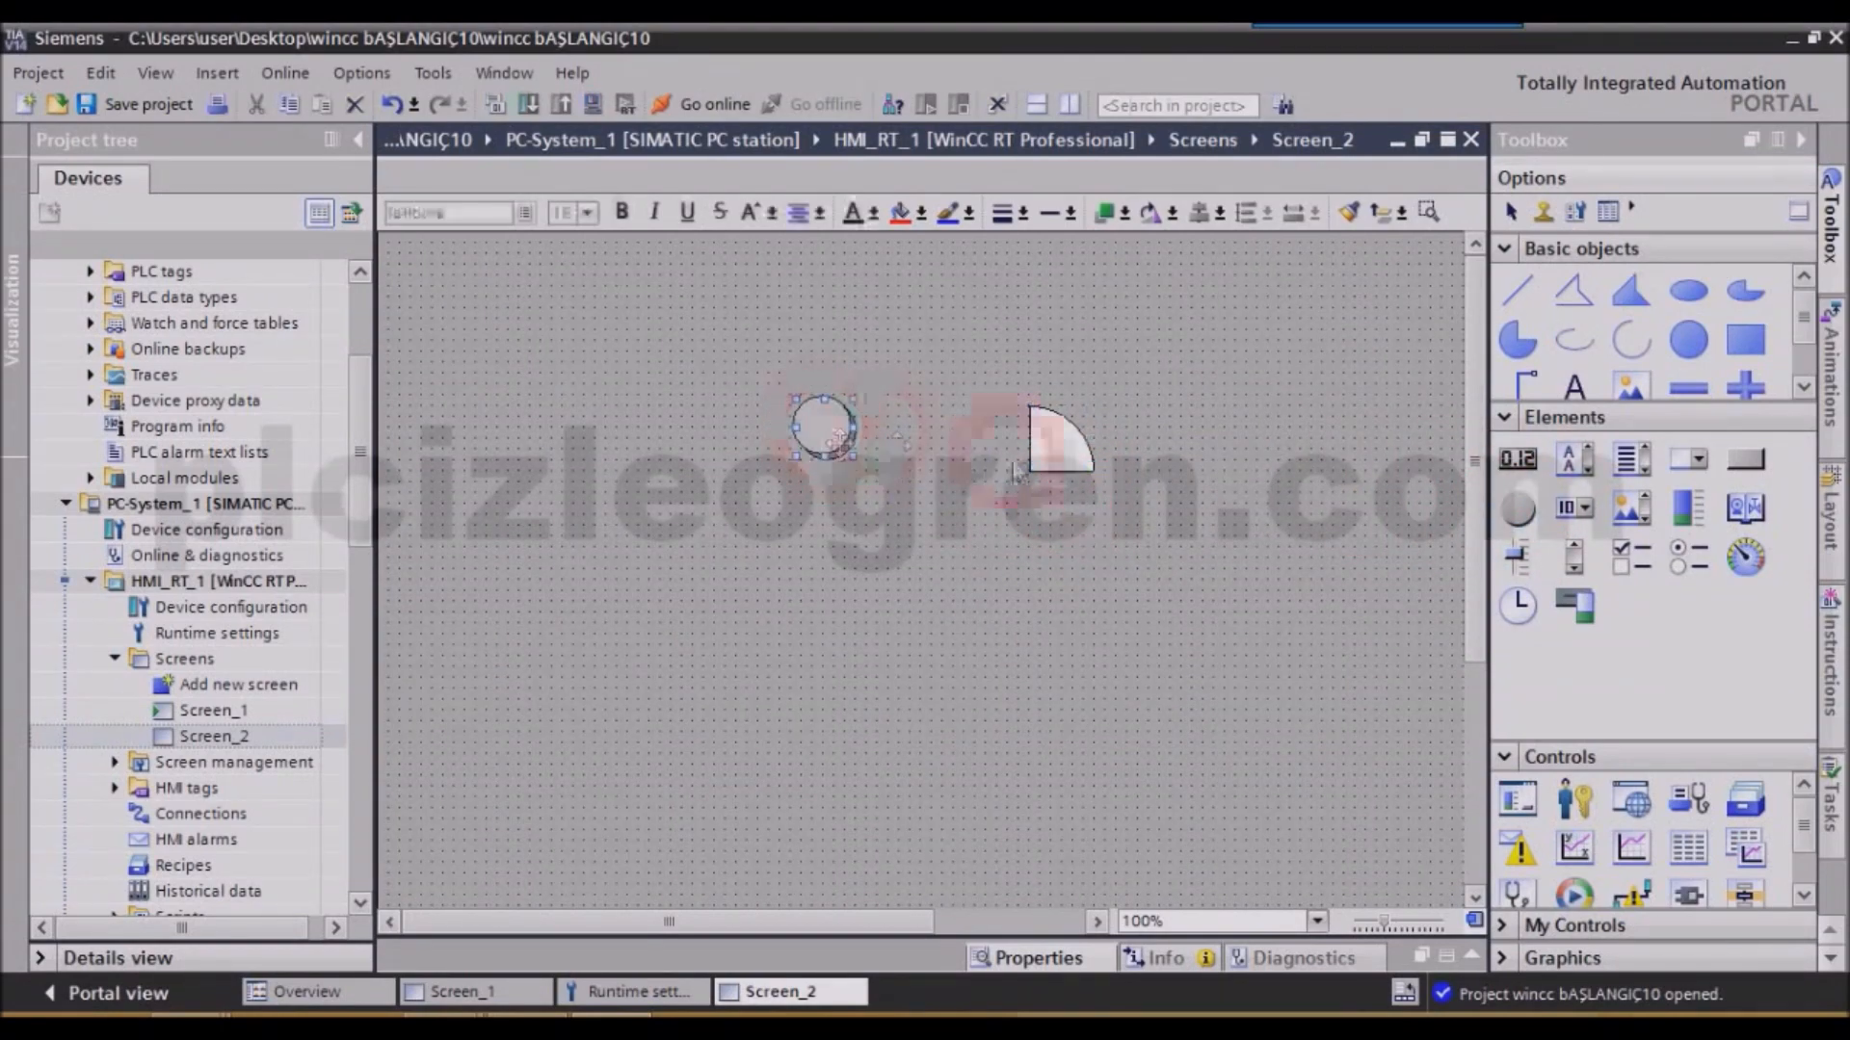
left_click_drag(1518, 604, 983, 592)
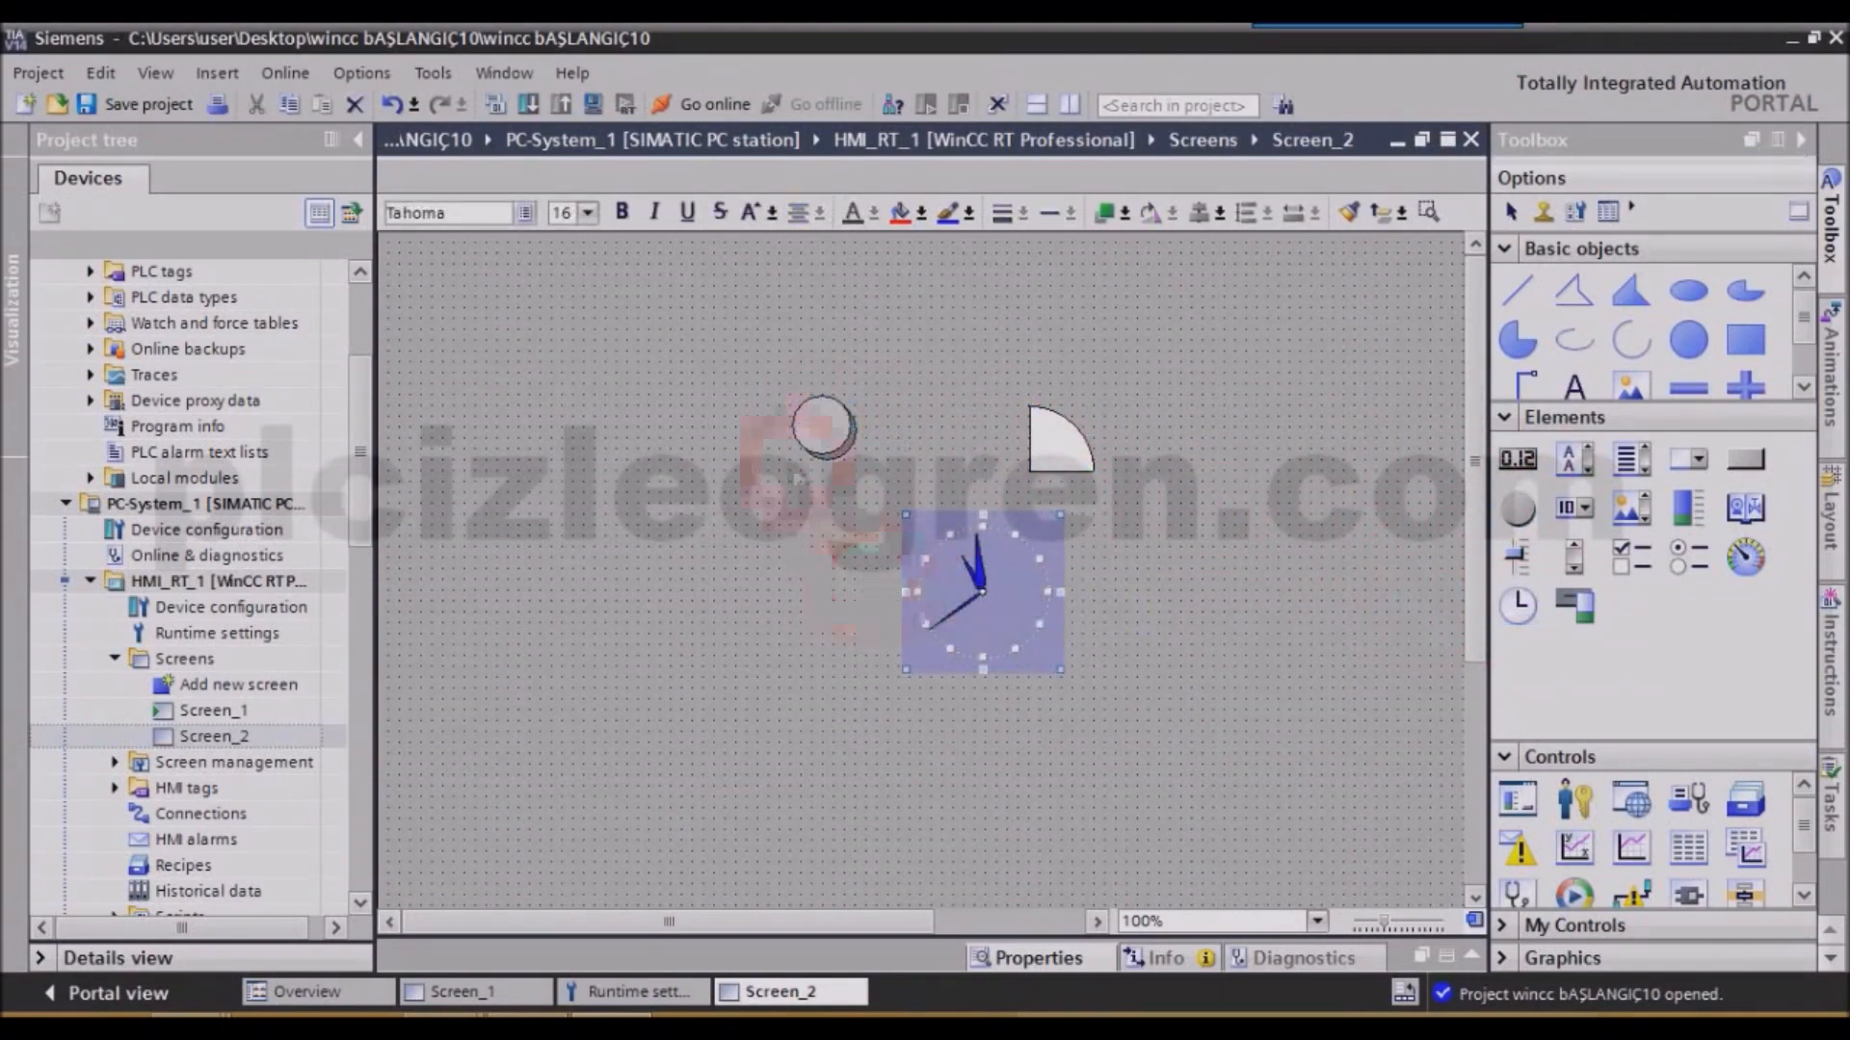
left_click_drag(848, 589, 708, 583)
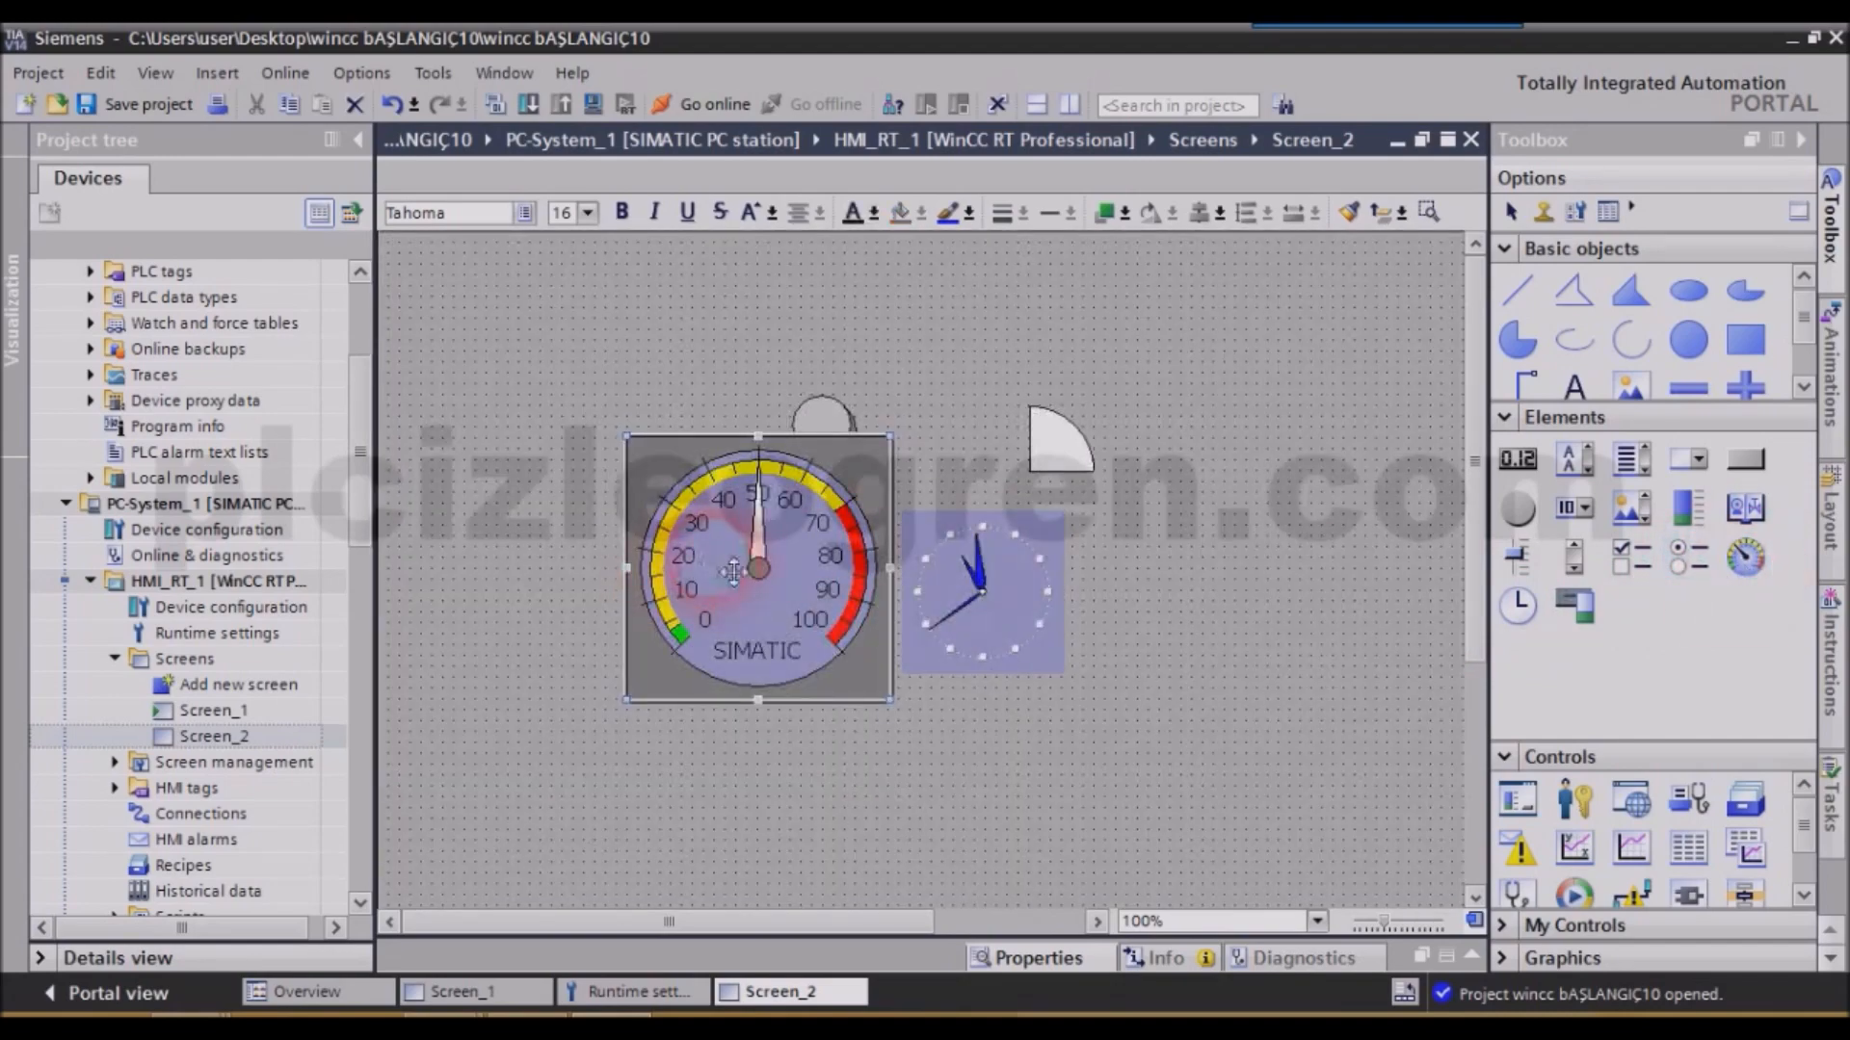
left_click_drag(962, 599, 1091, 575)
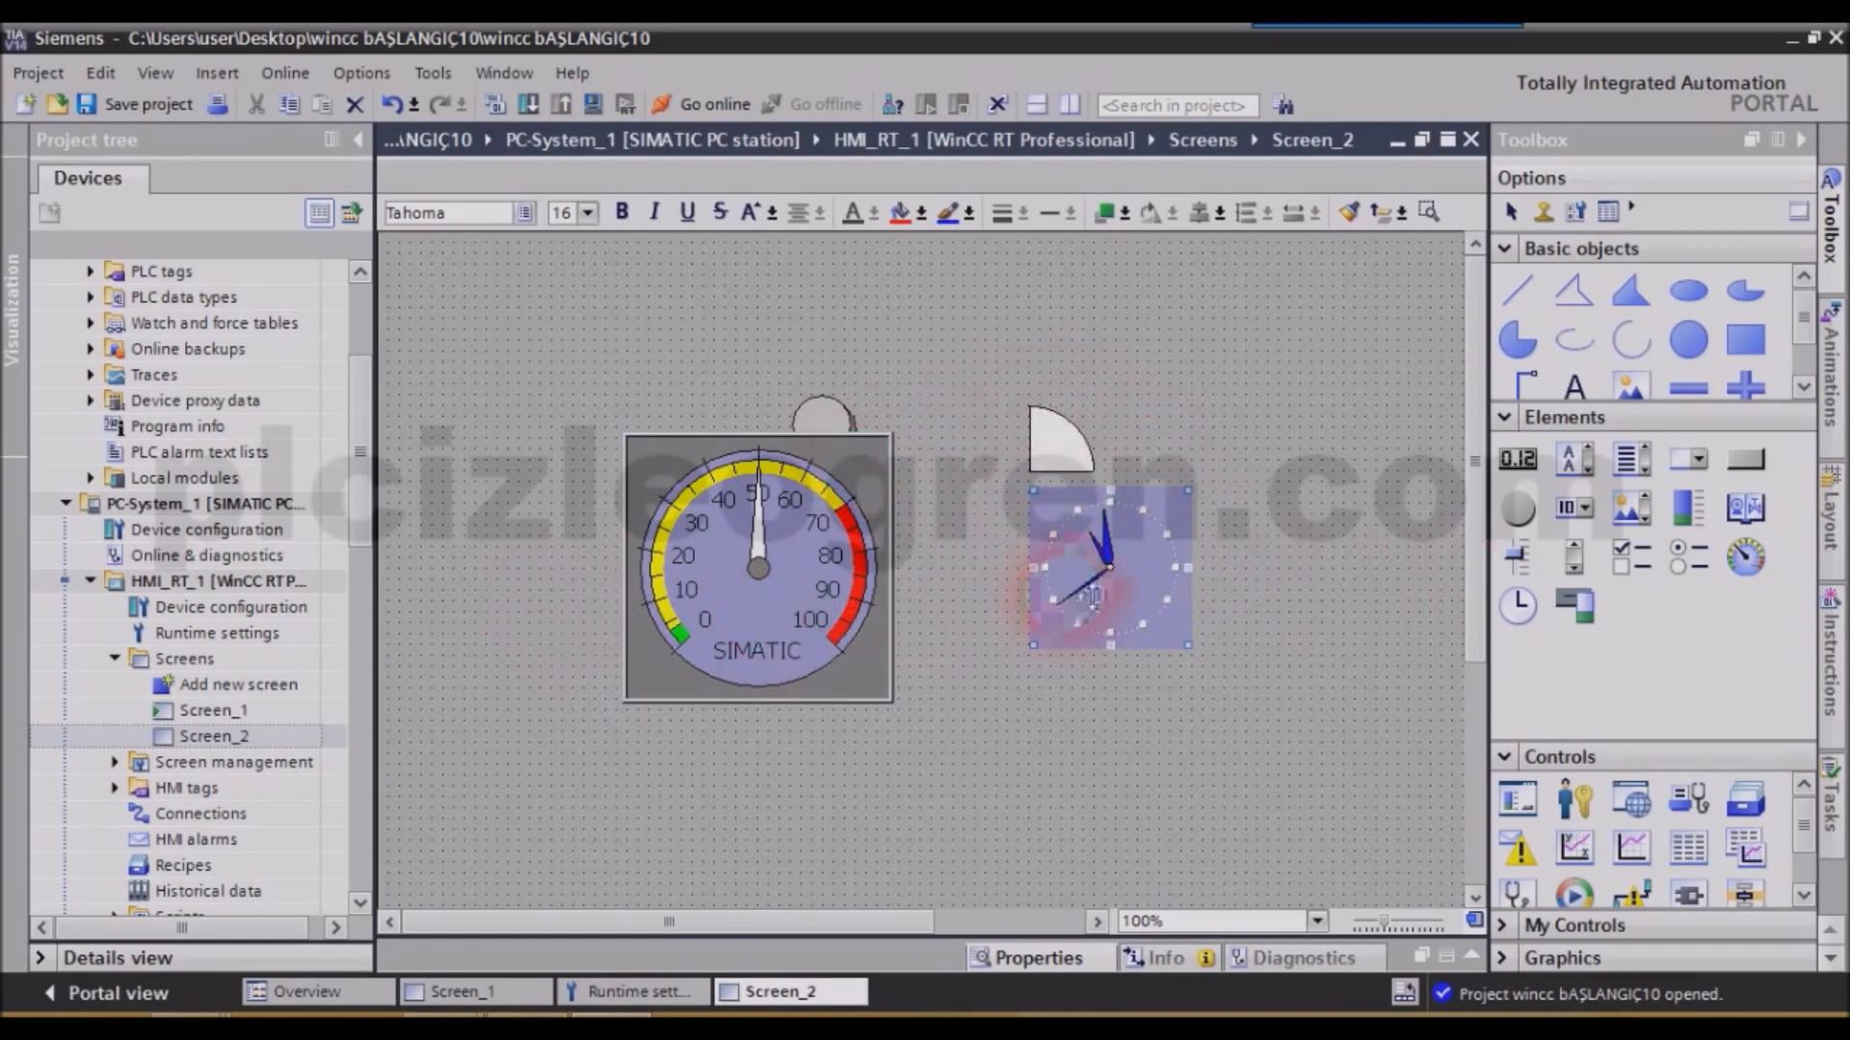
Delete the clock, gauge, round button and circle segment from Screen_2.
key("Delete")
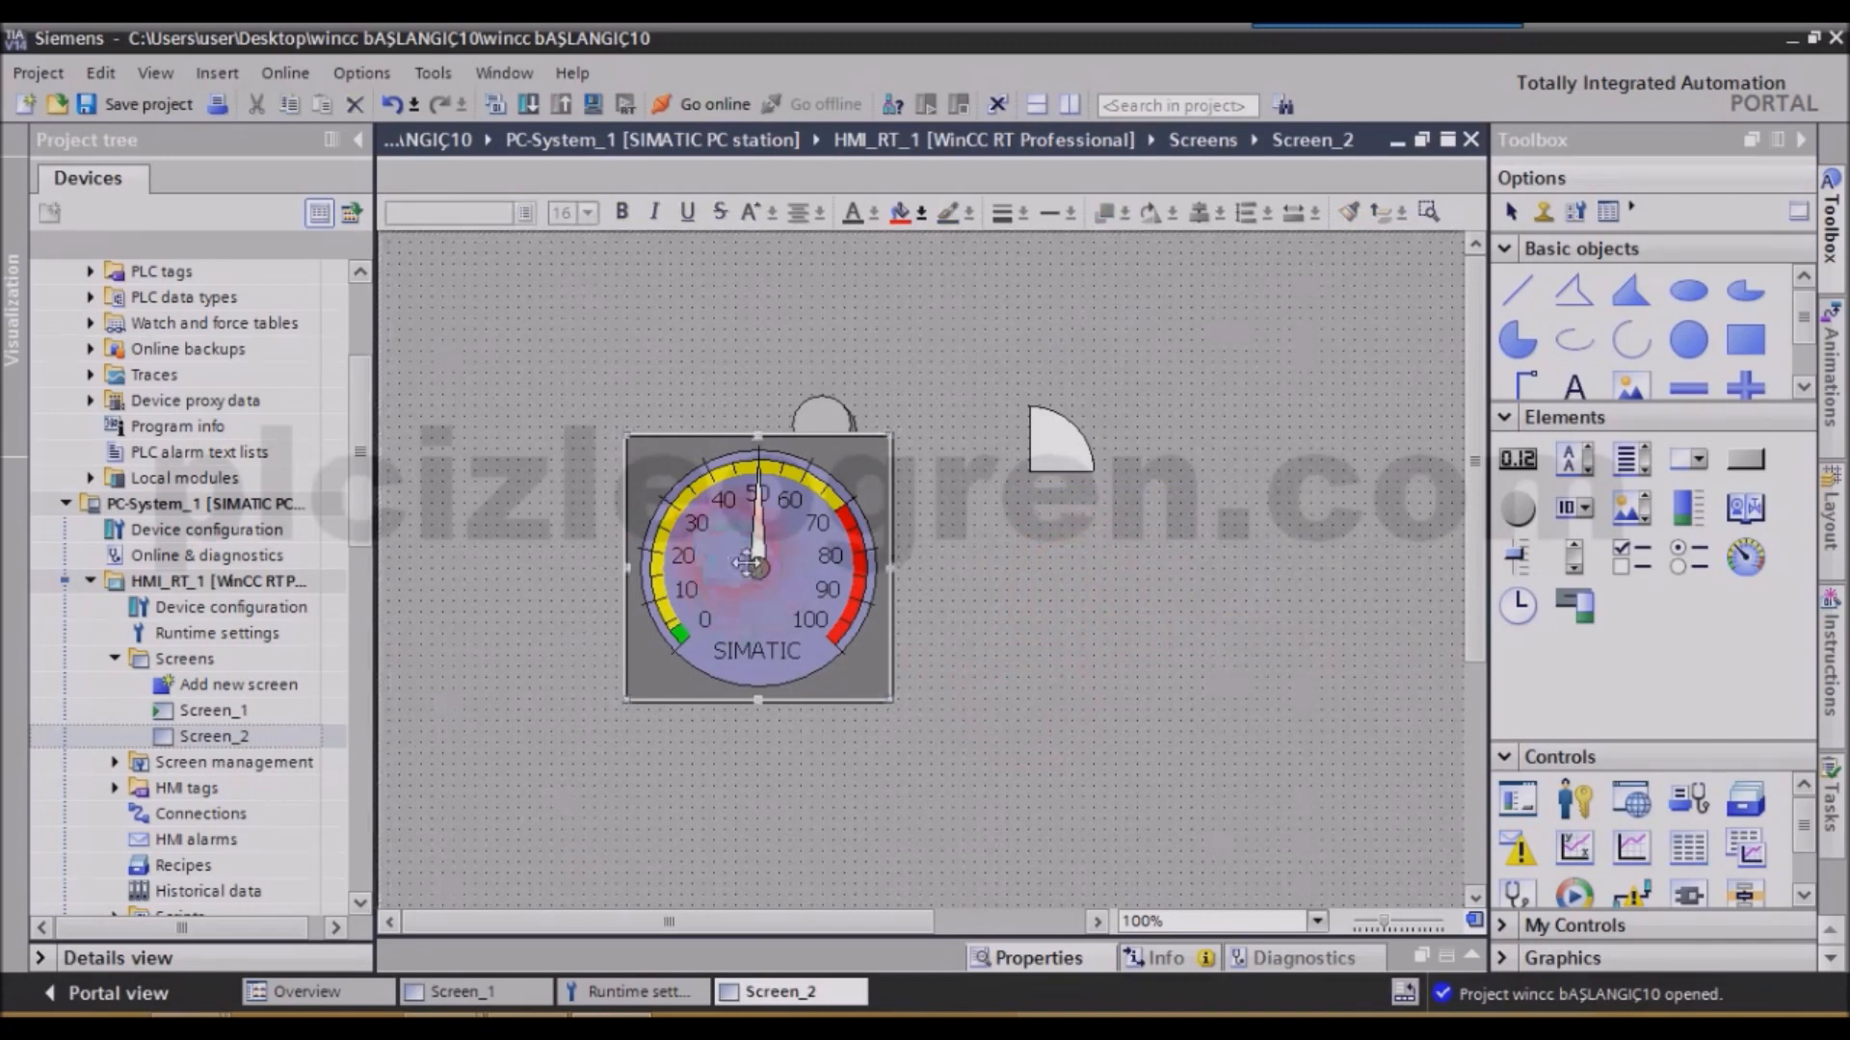
left_click(751, 564)
key("Delete")
left_click(831, 438)
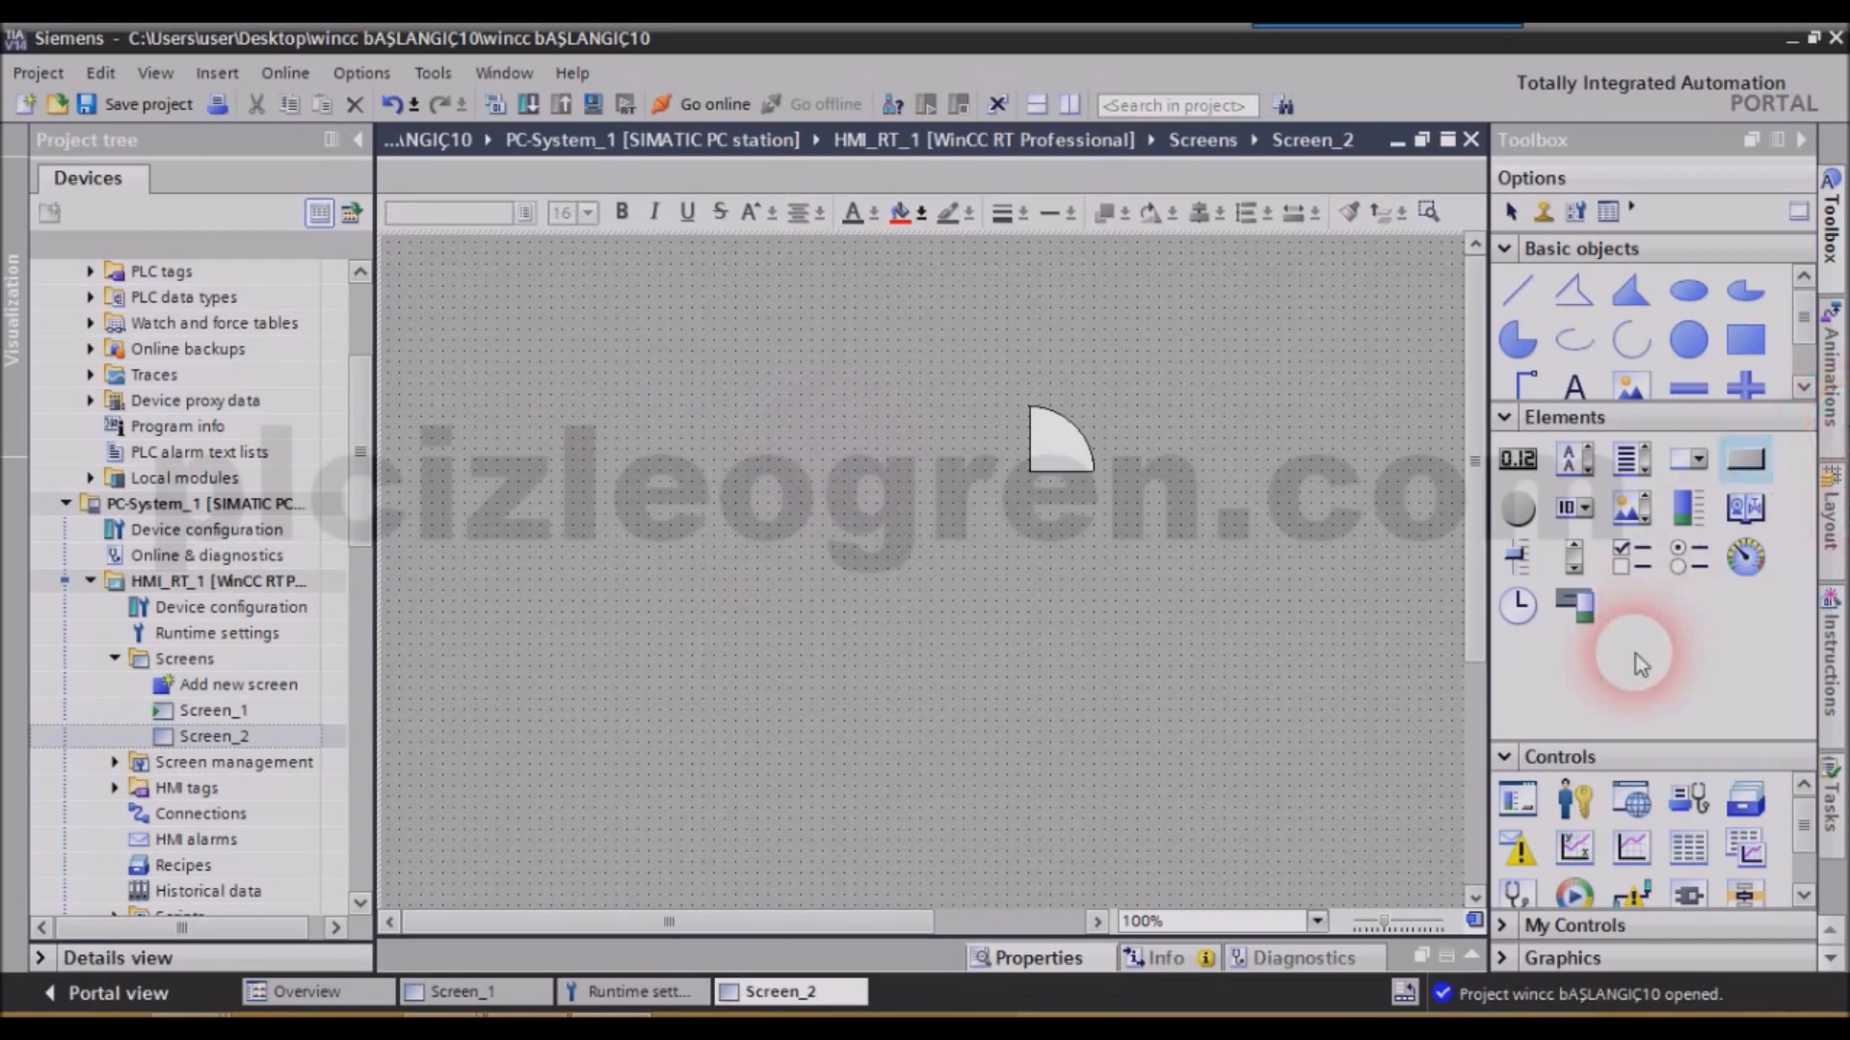
left_click(1051, 450)
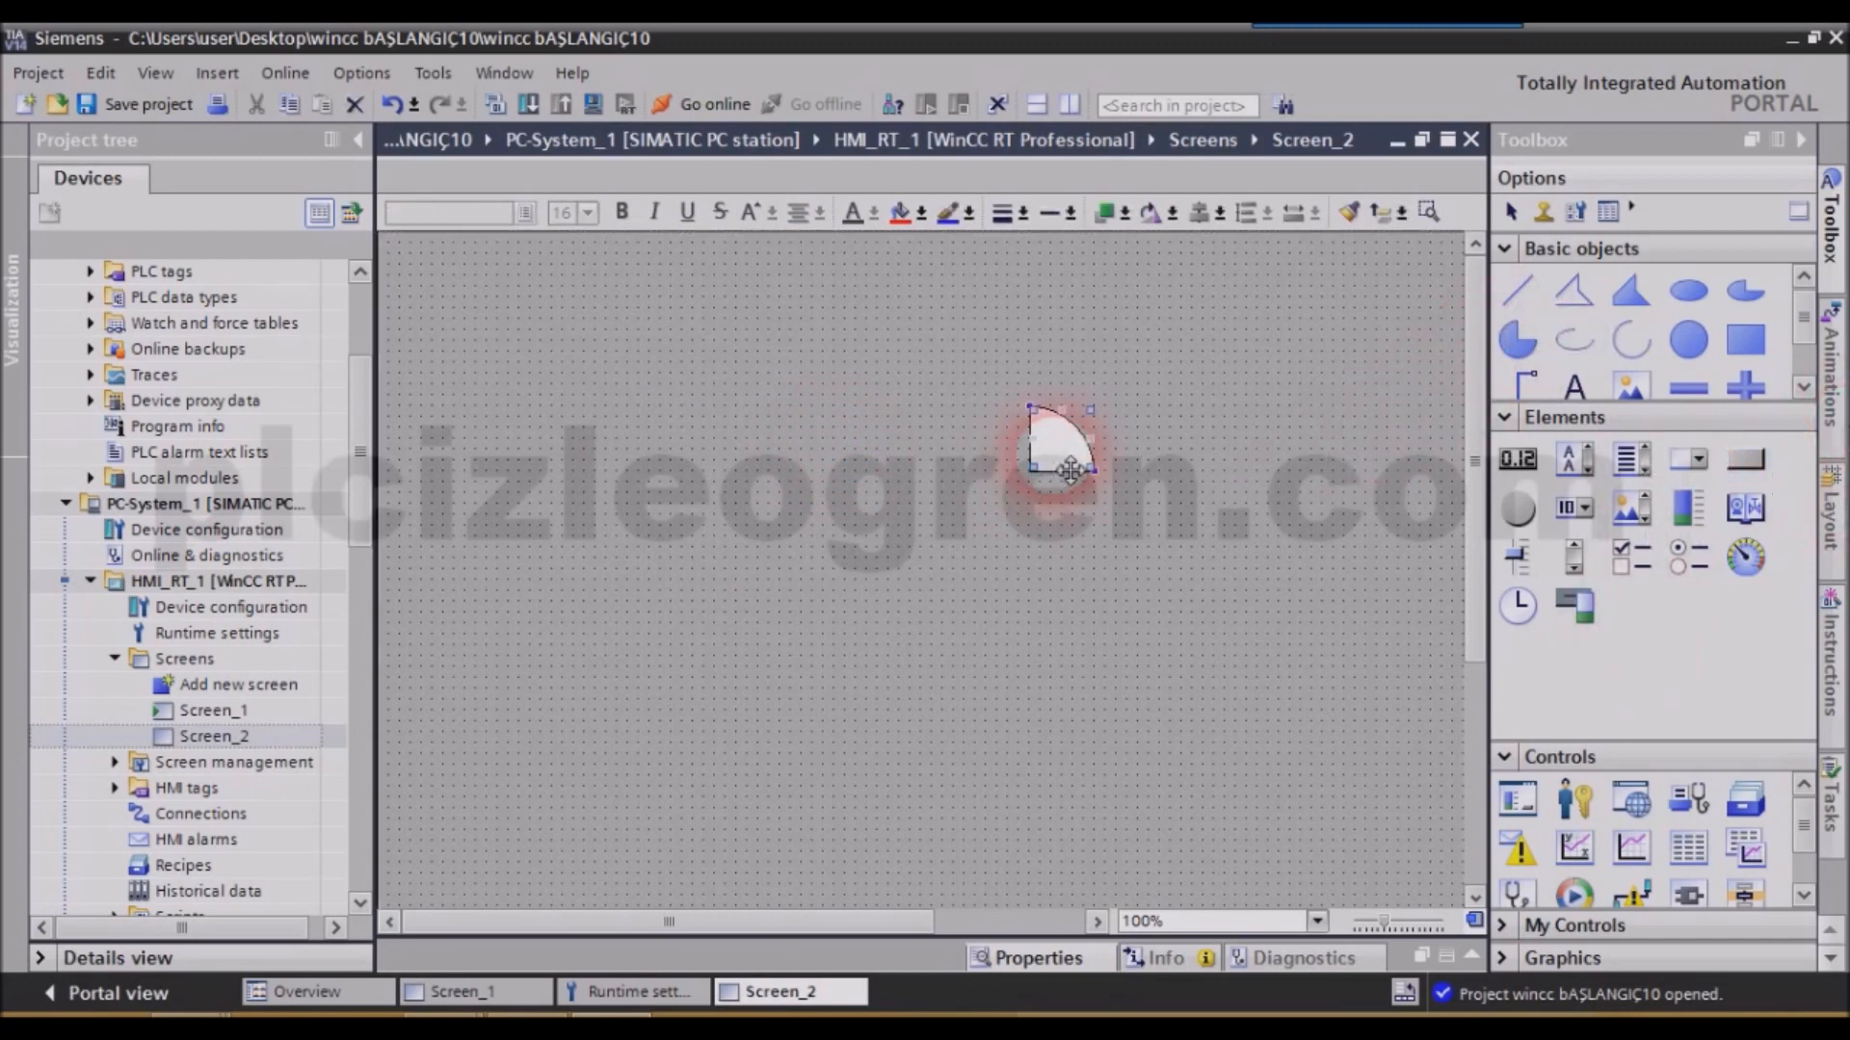
key("Delete")
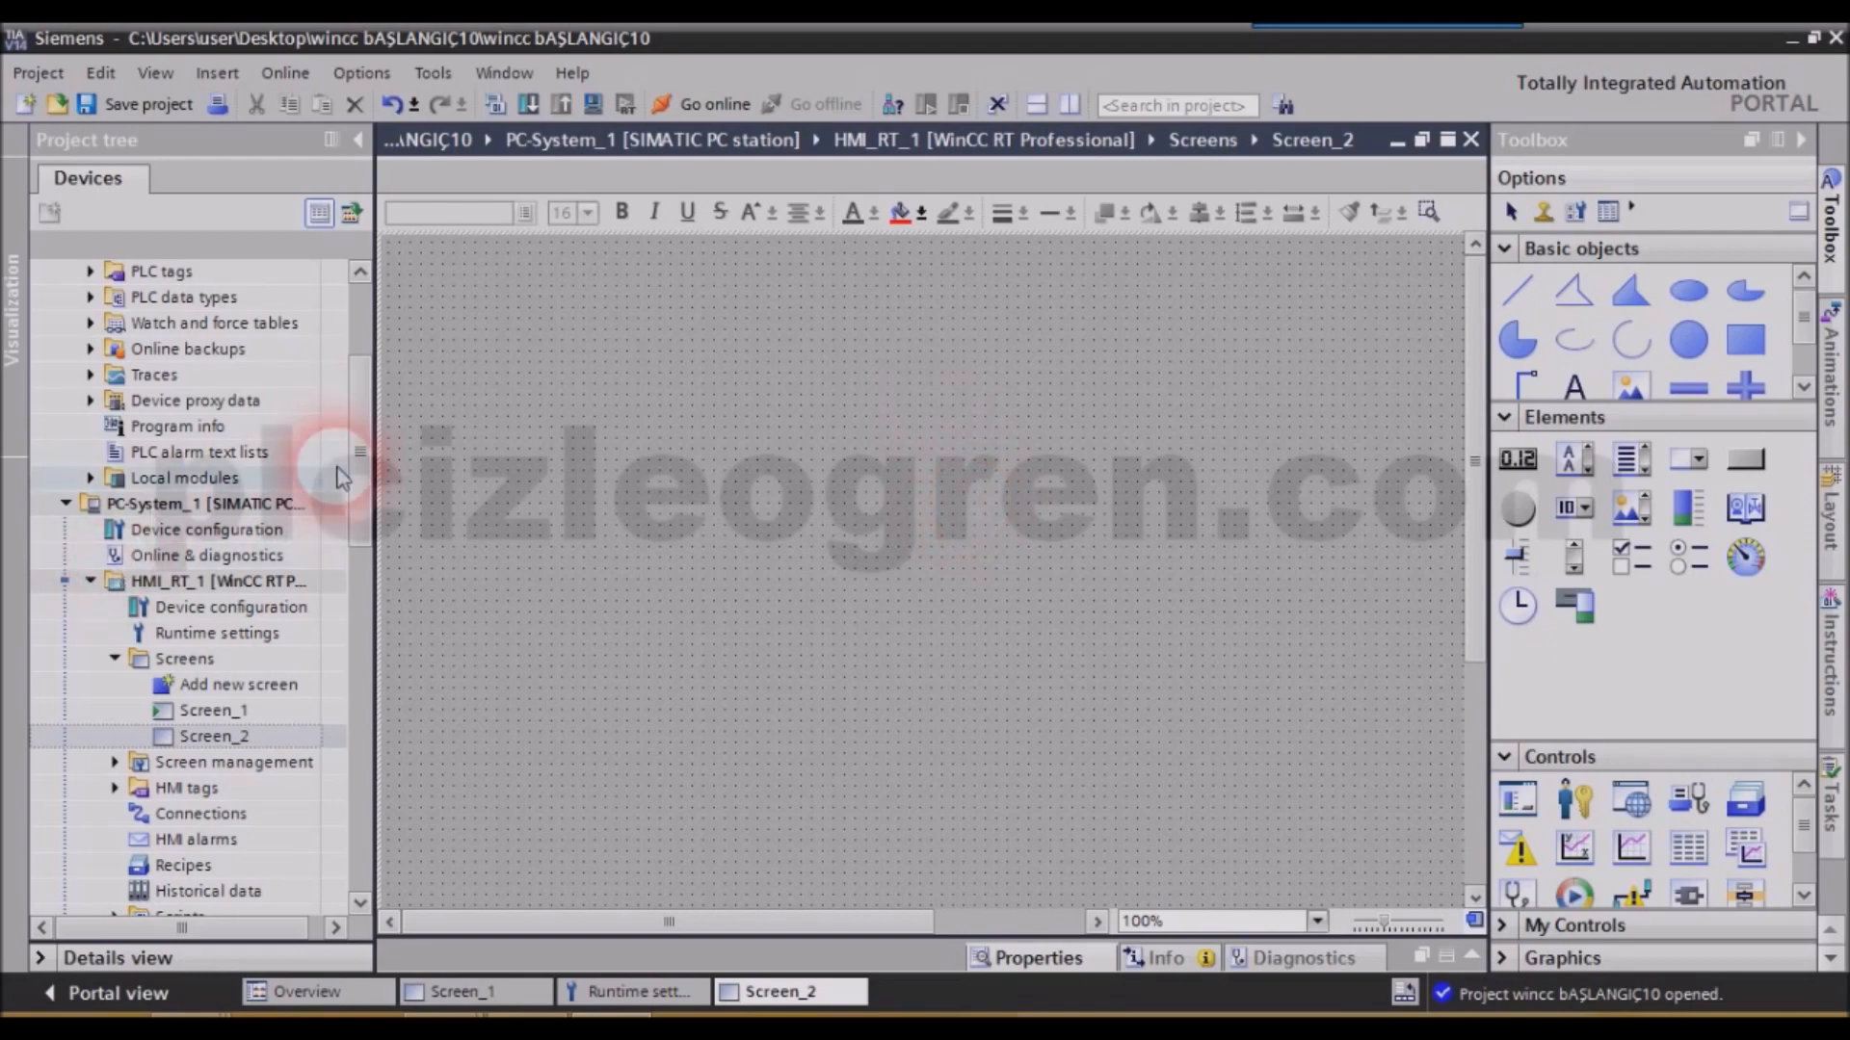
Open the project's Designs under Common data and preview the WinCC Classic design.
left_click_drag(359, 452, 351, 674)
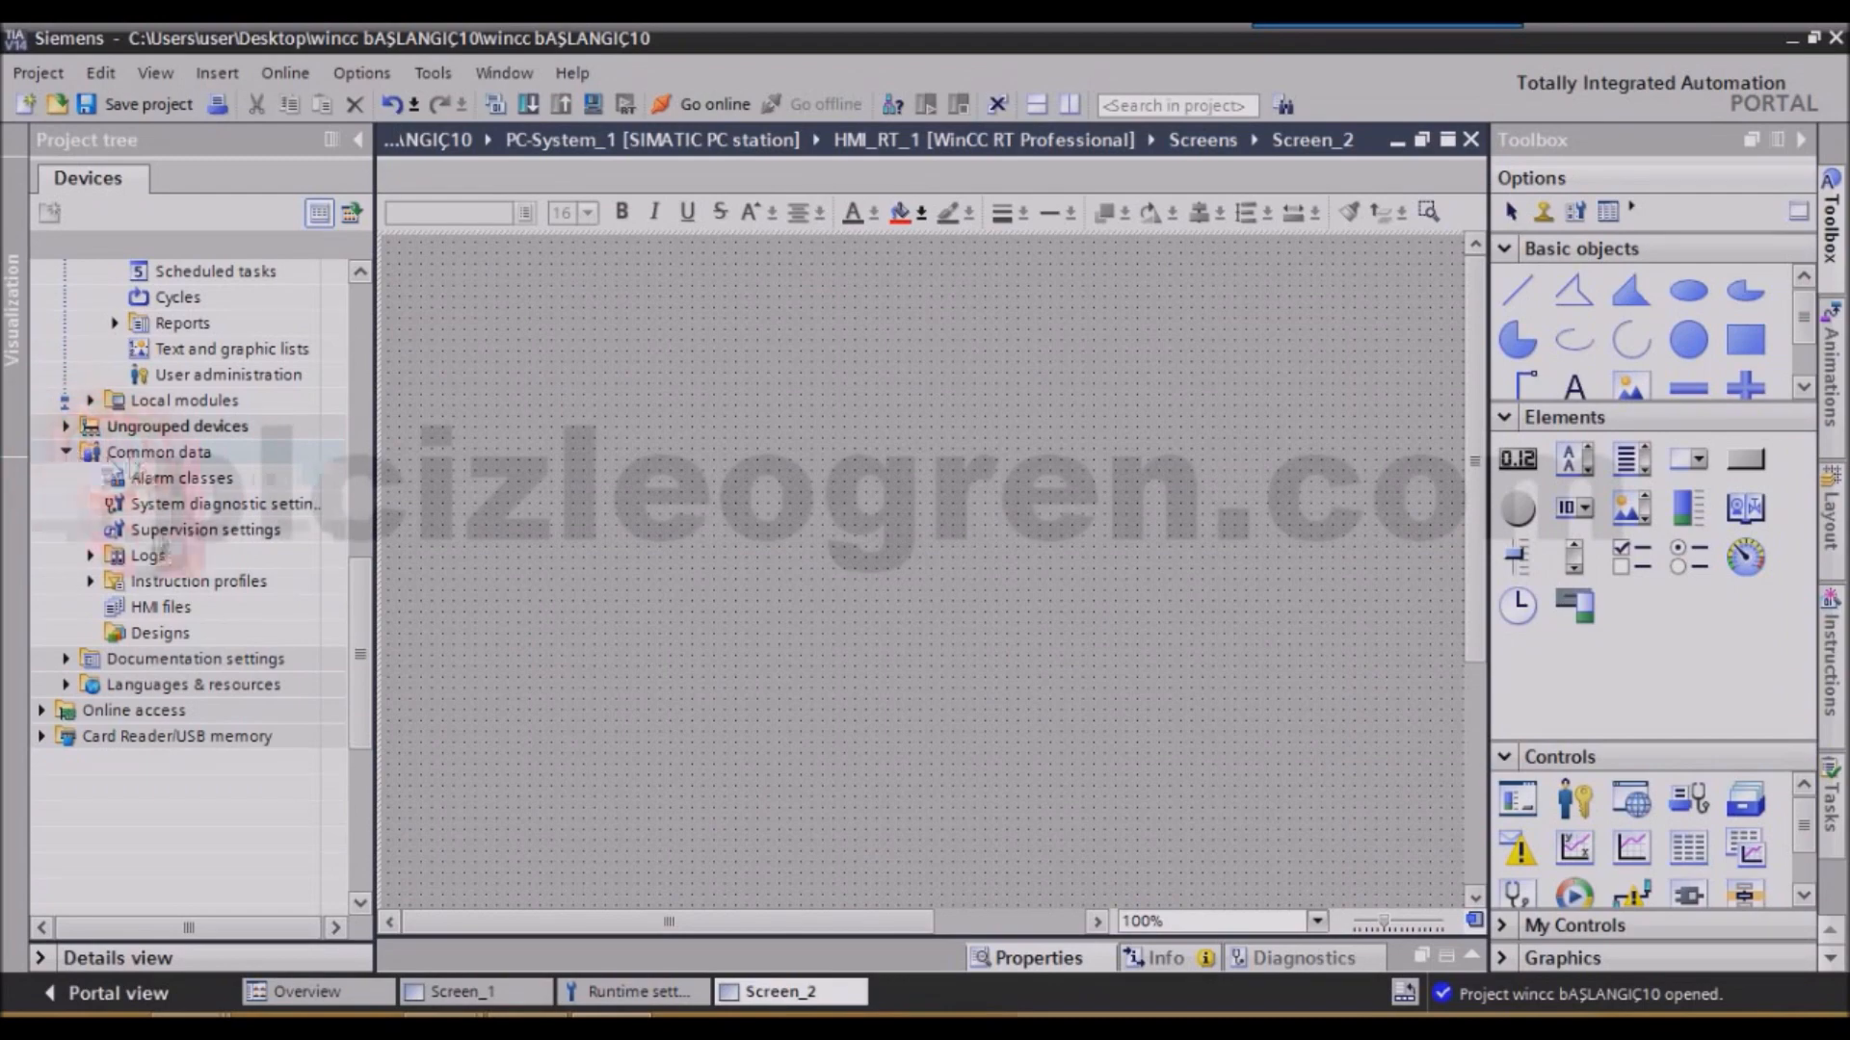
double_click(160, 632)
left_click(520, 564)
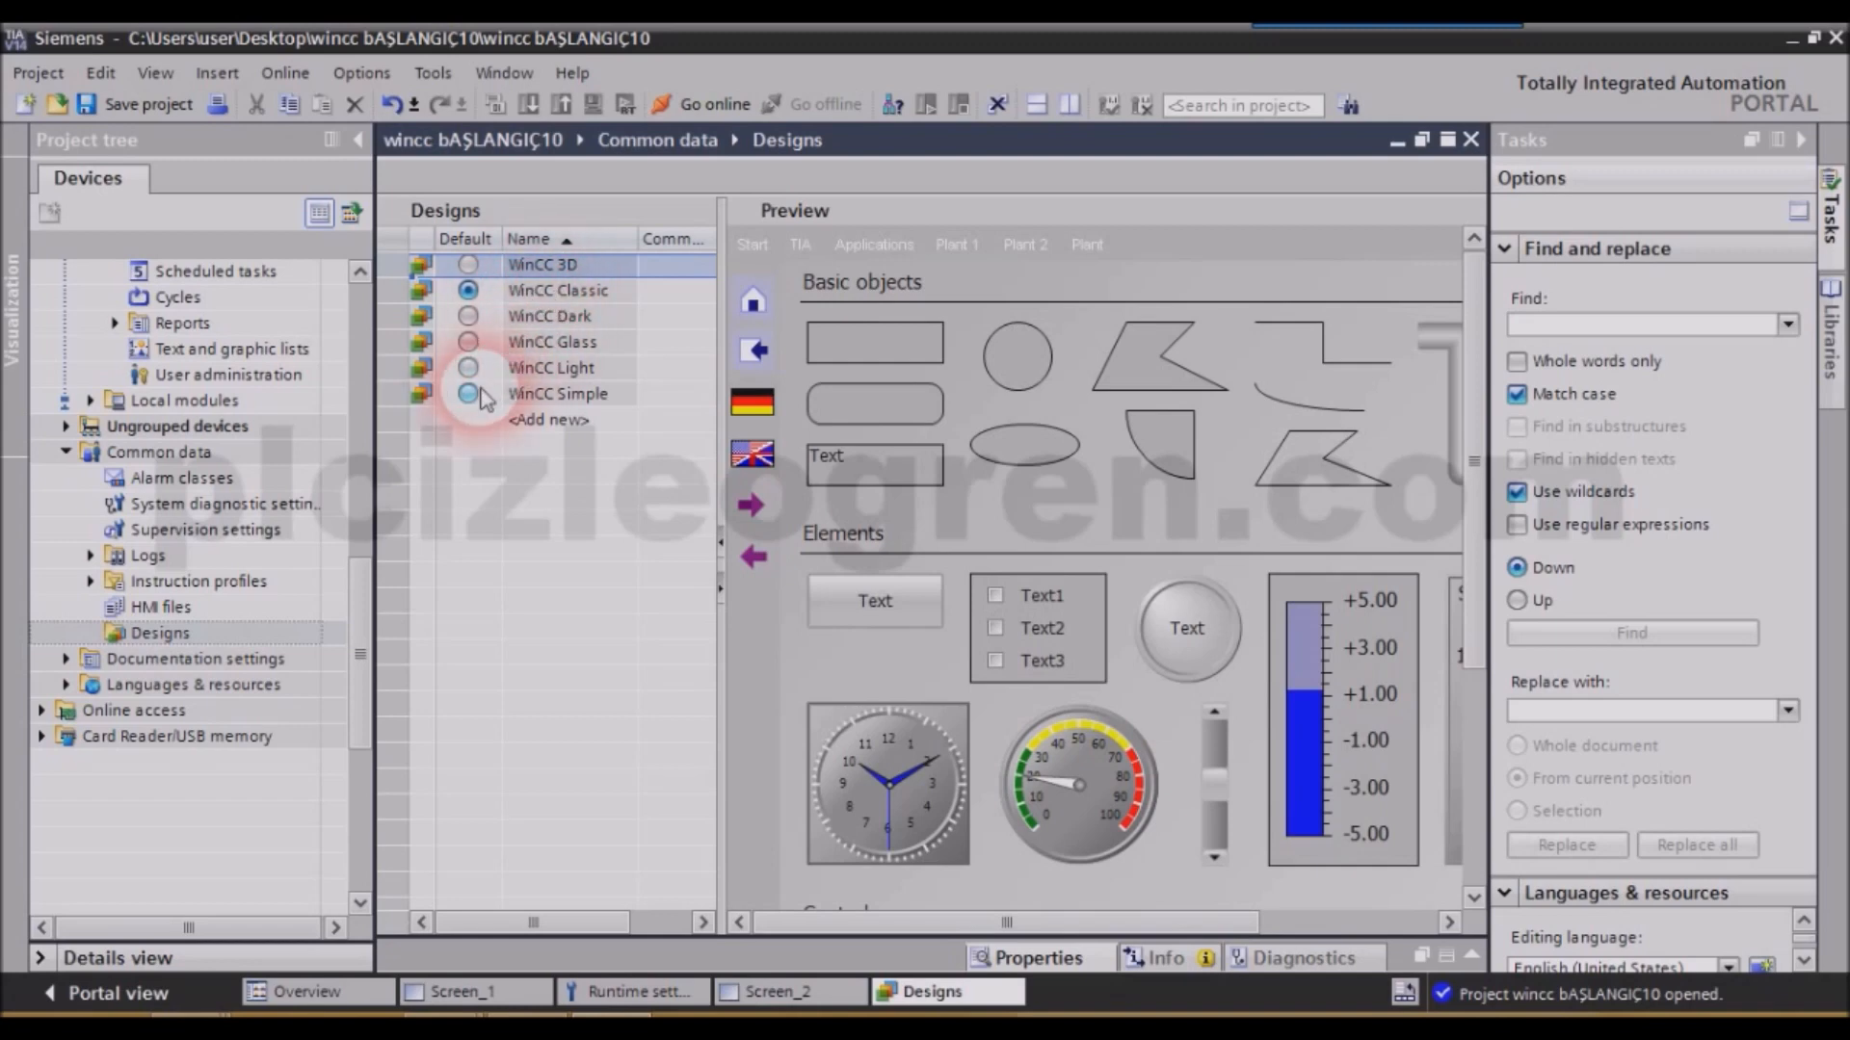
left_click(535, 291)
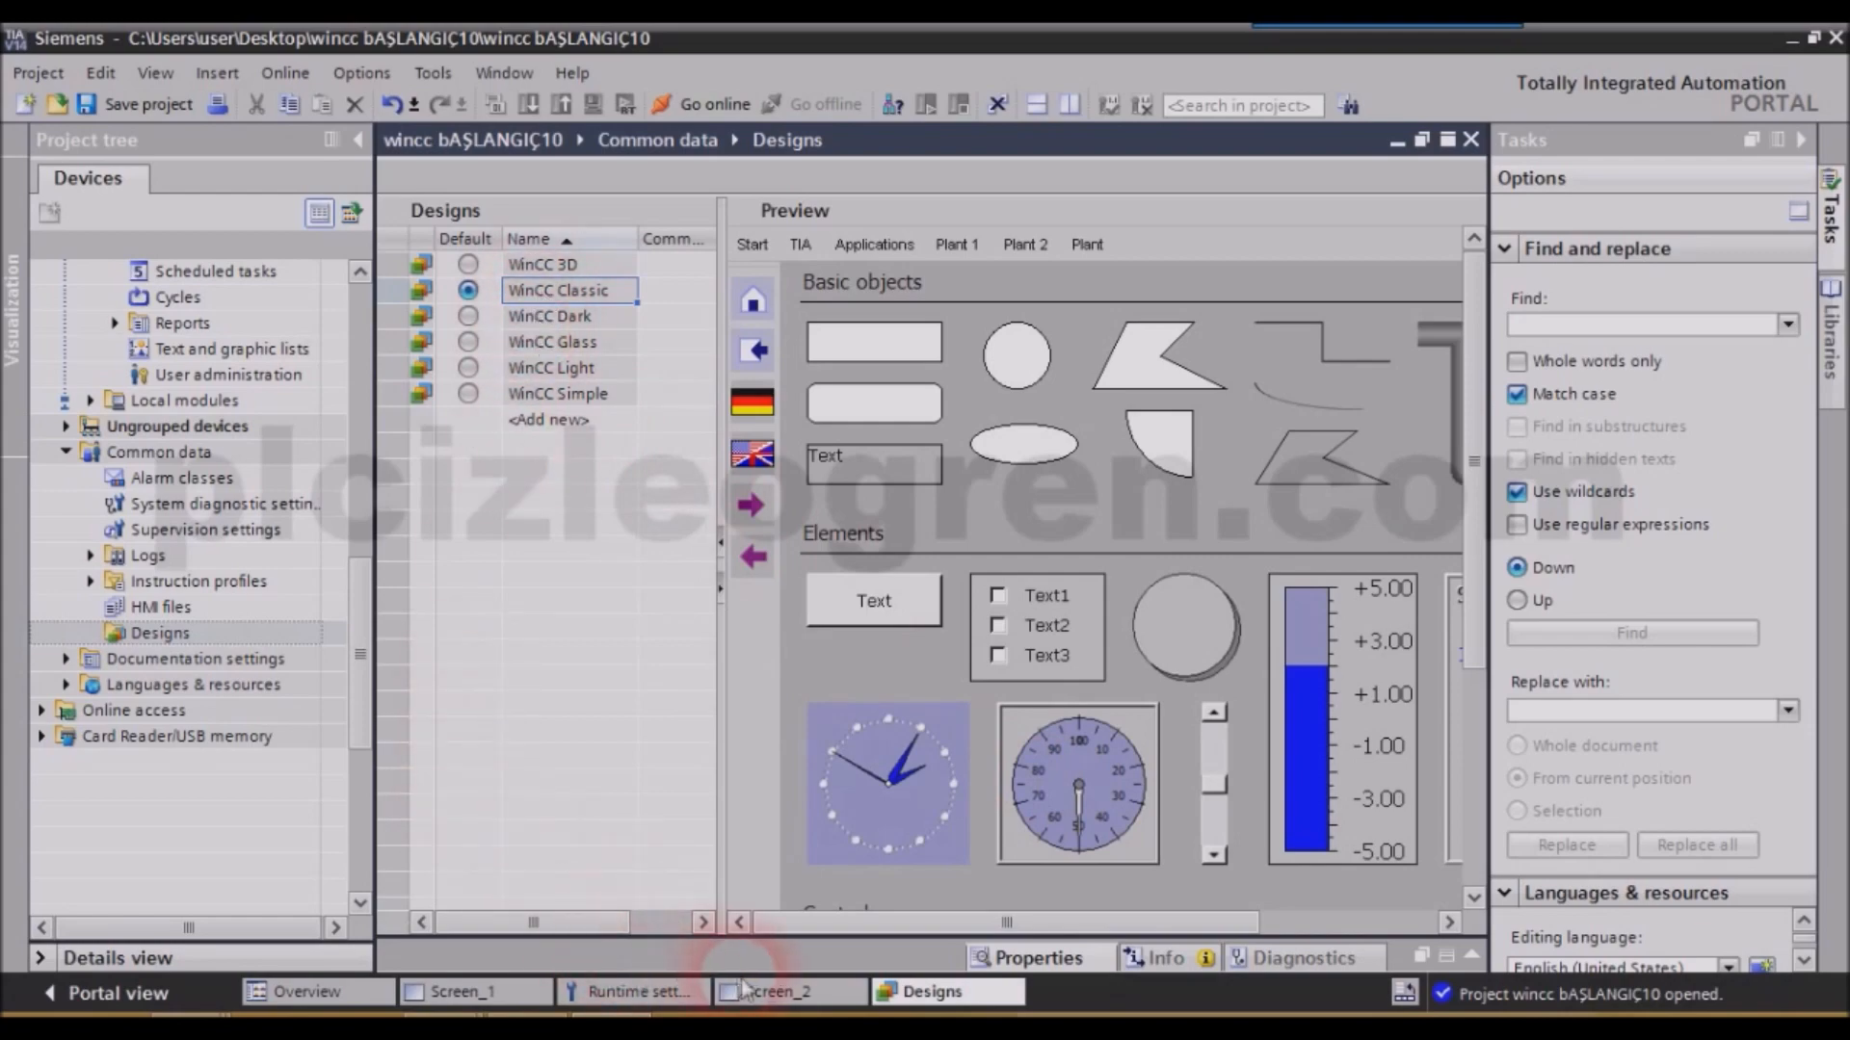
left_click(779, 992)
left_click(901, 997)
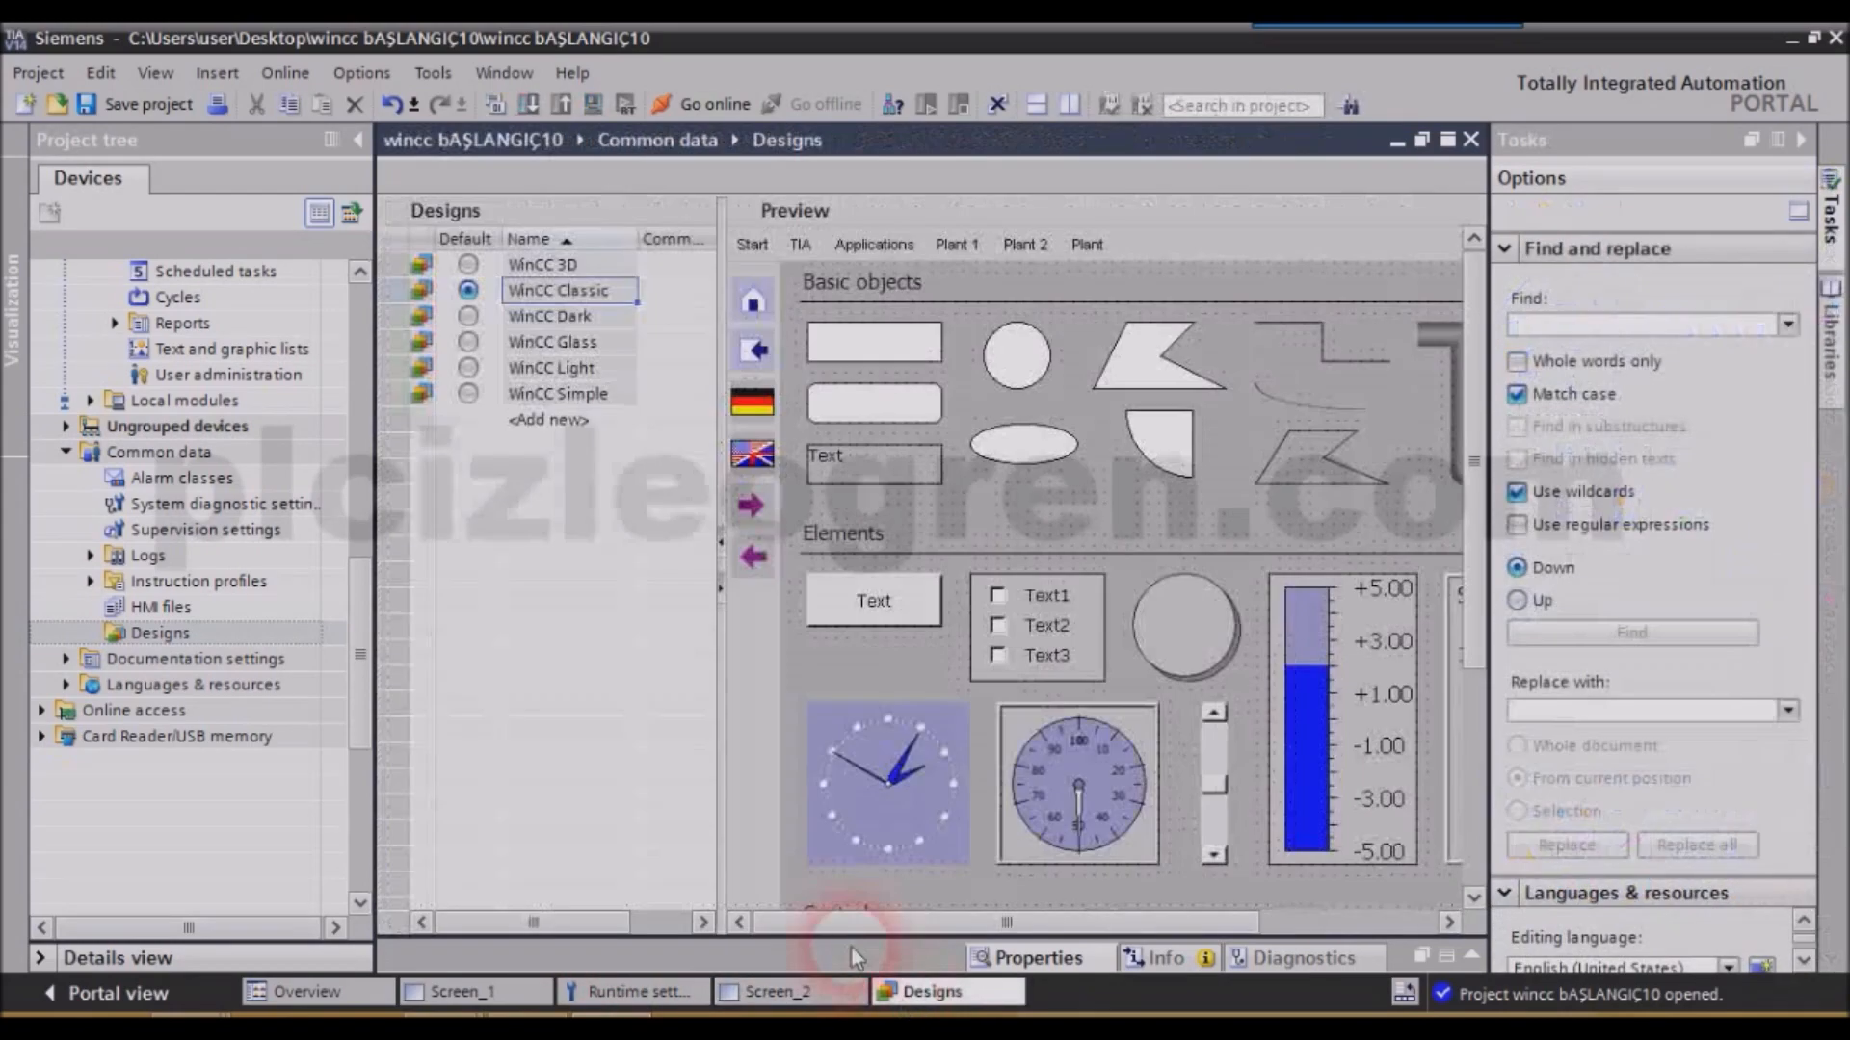
Make WinCC Light the default design and try it out with a temporary clock on Screen_2.
left_click(467, 344)
left_click(468, 367)
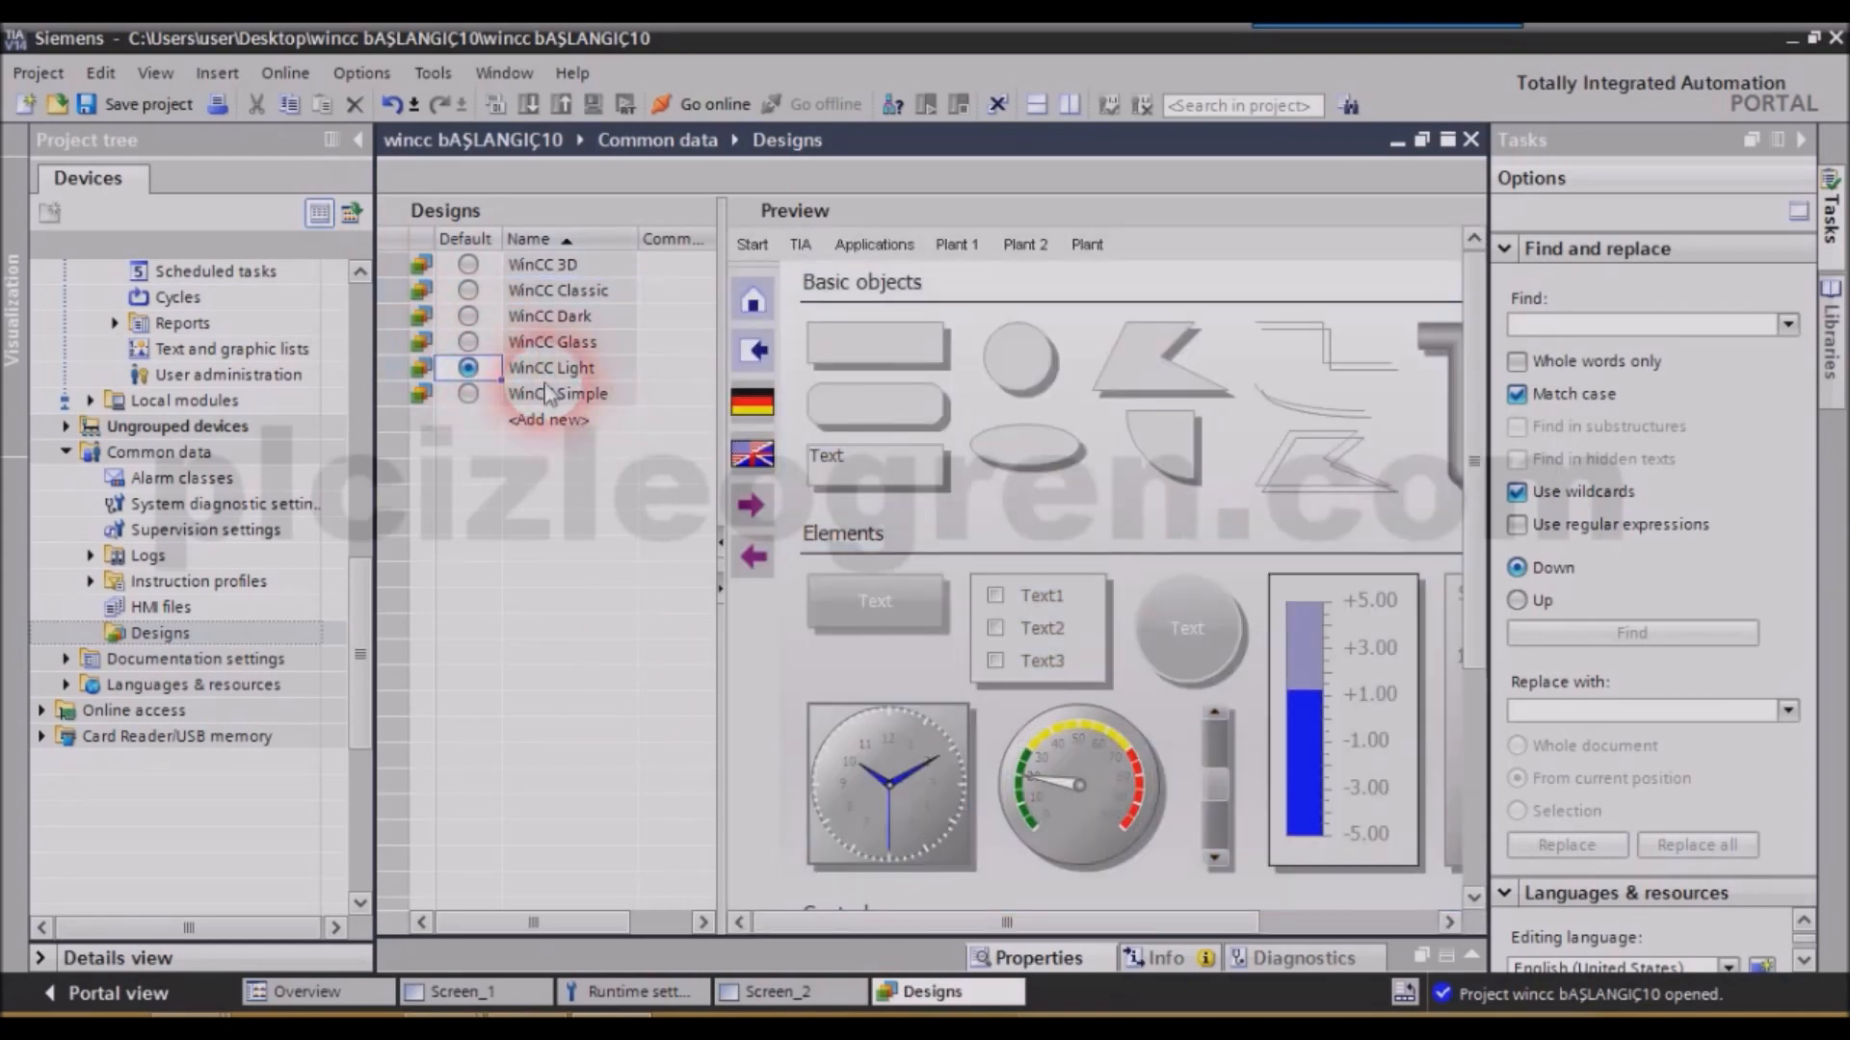
left_click(766, 991)
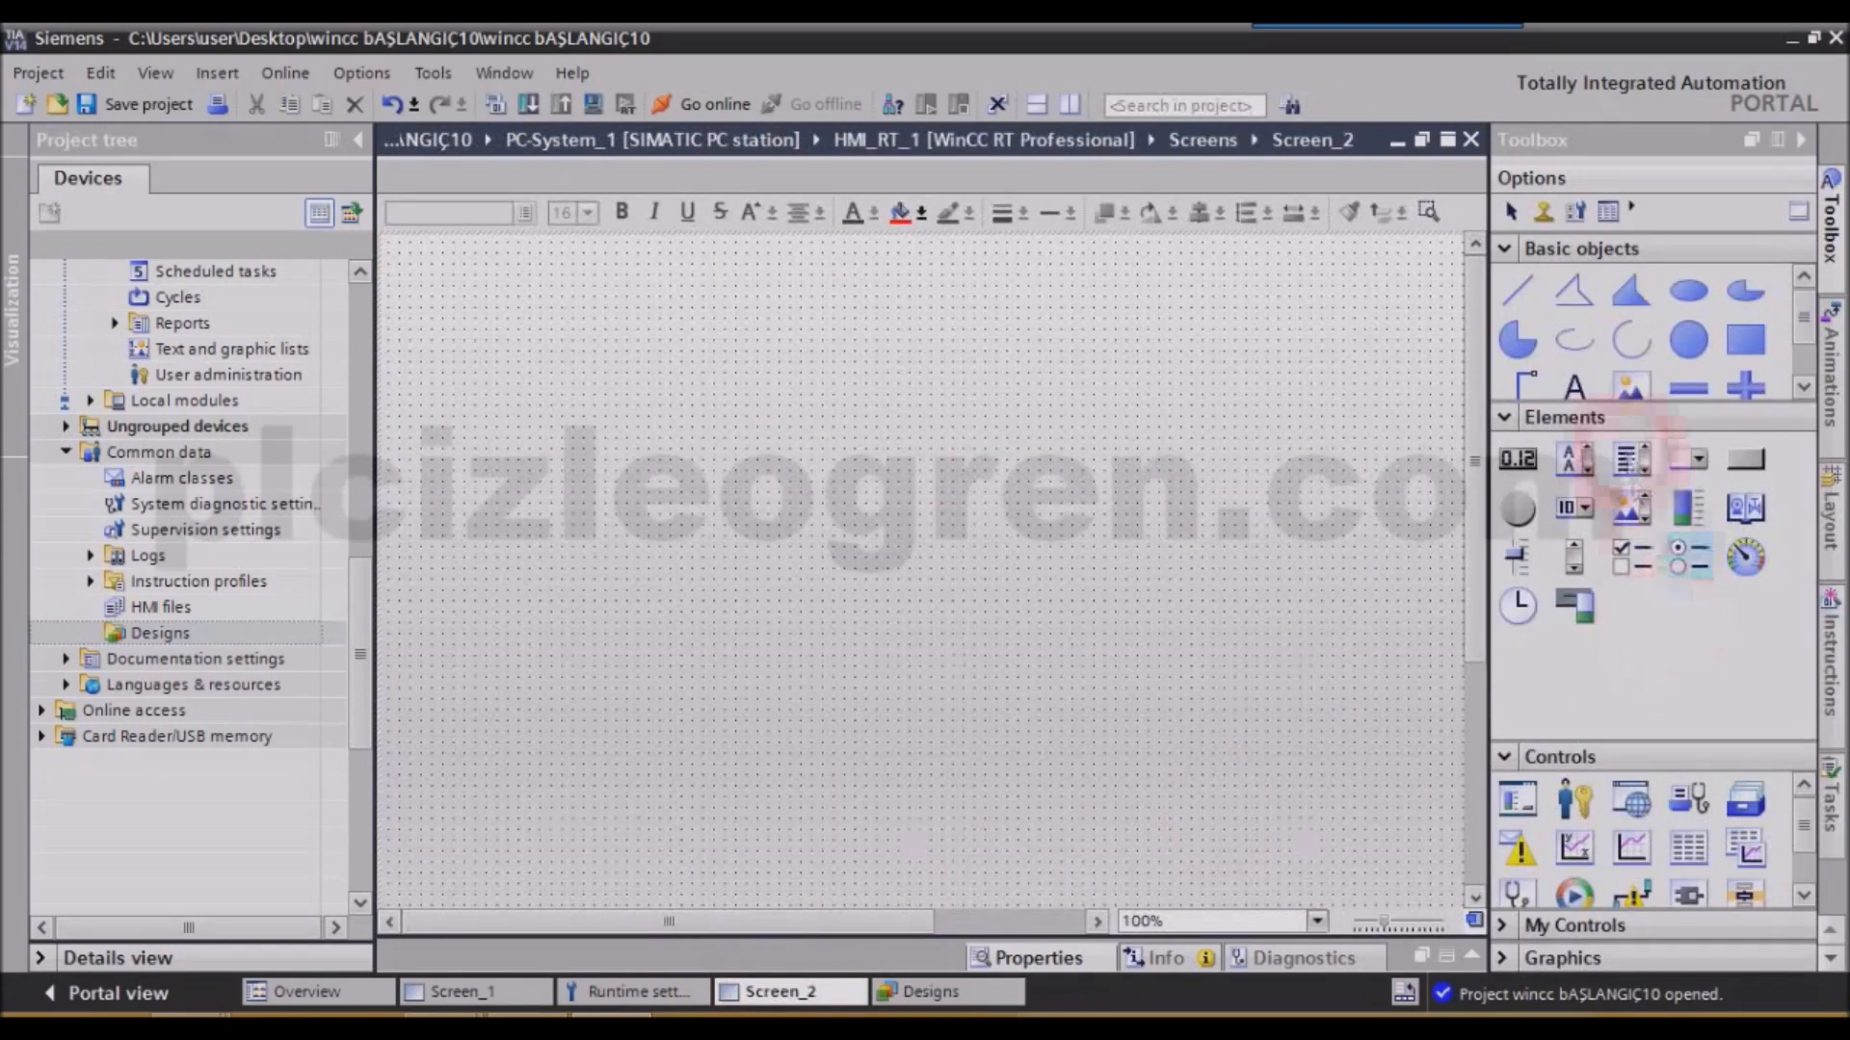
left_click_drag(1518, 605, 829, 578)
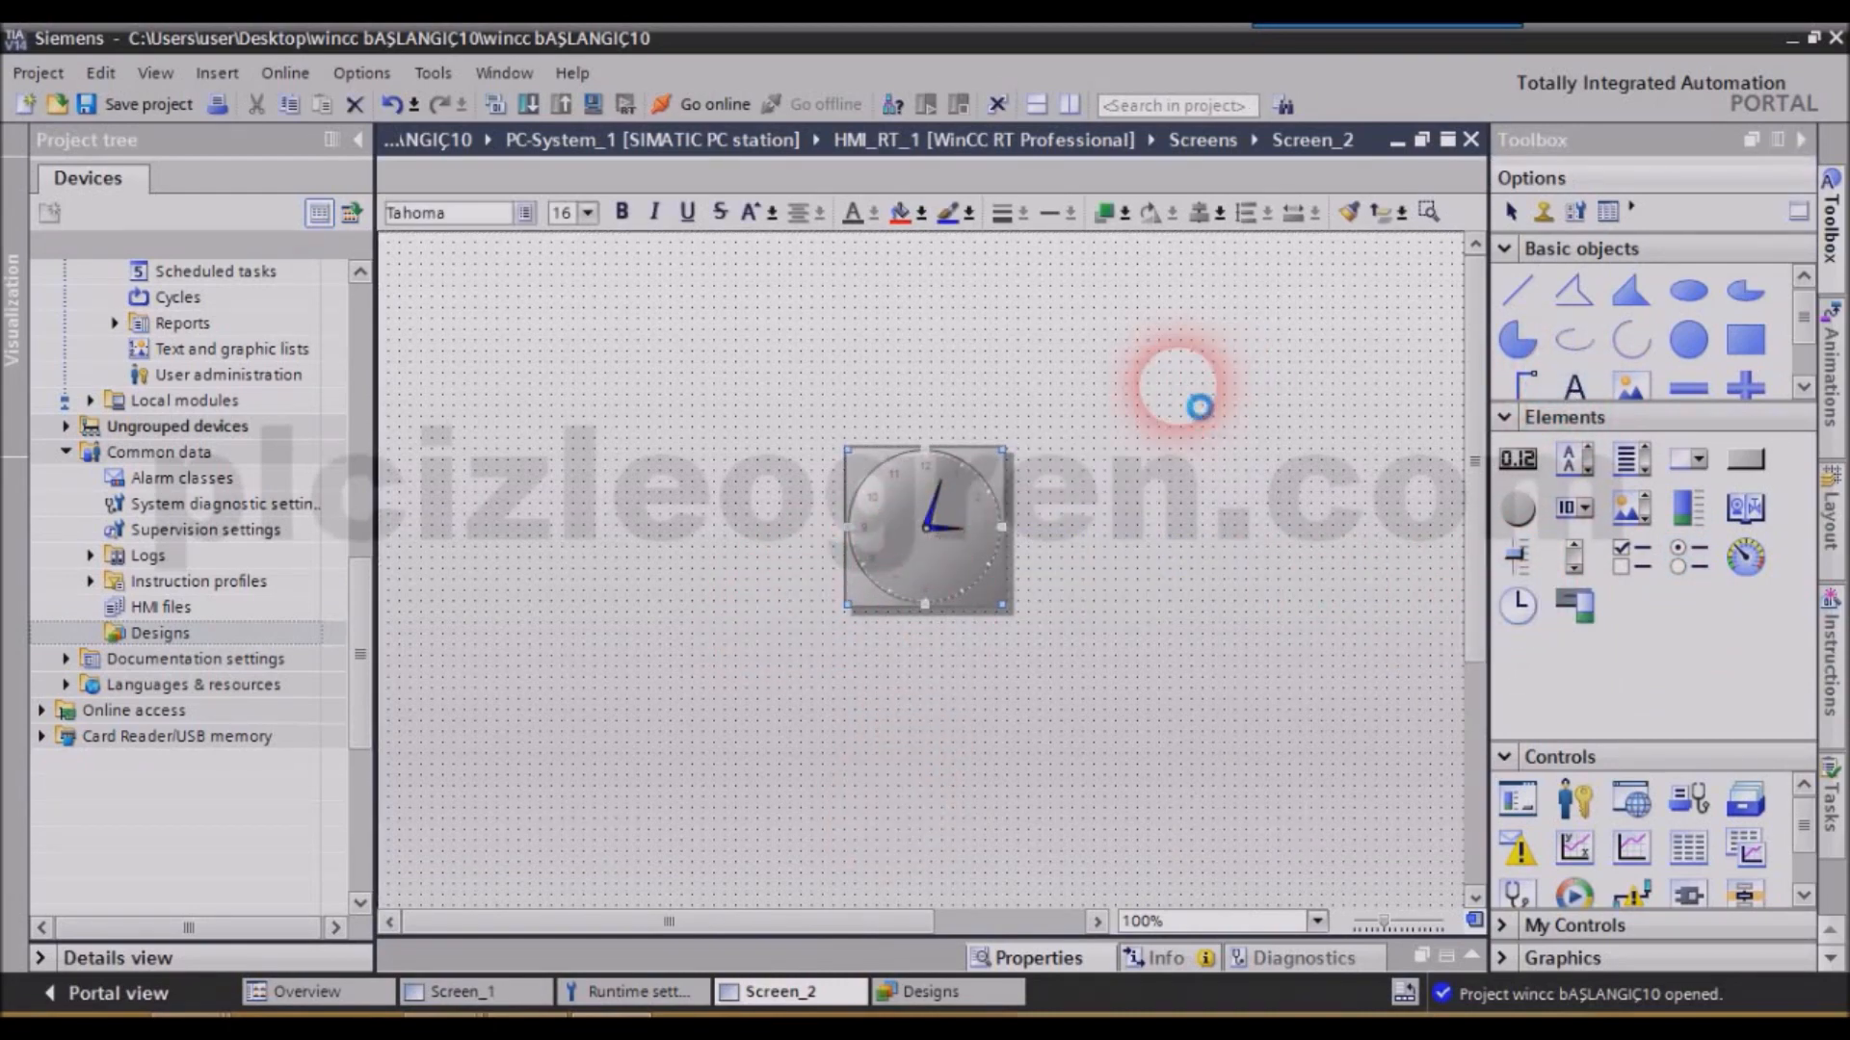
key("Delete")
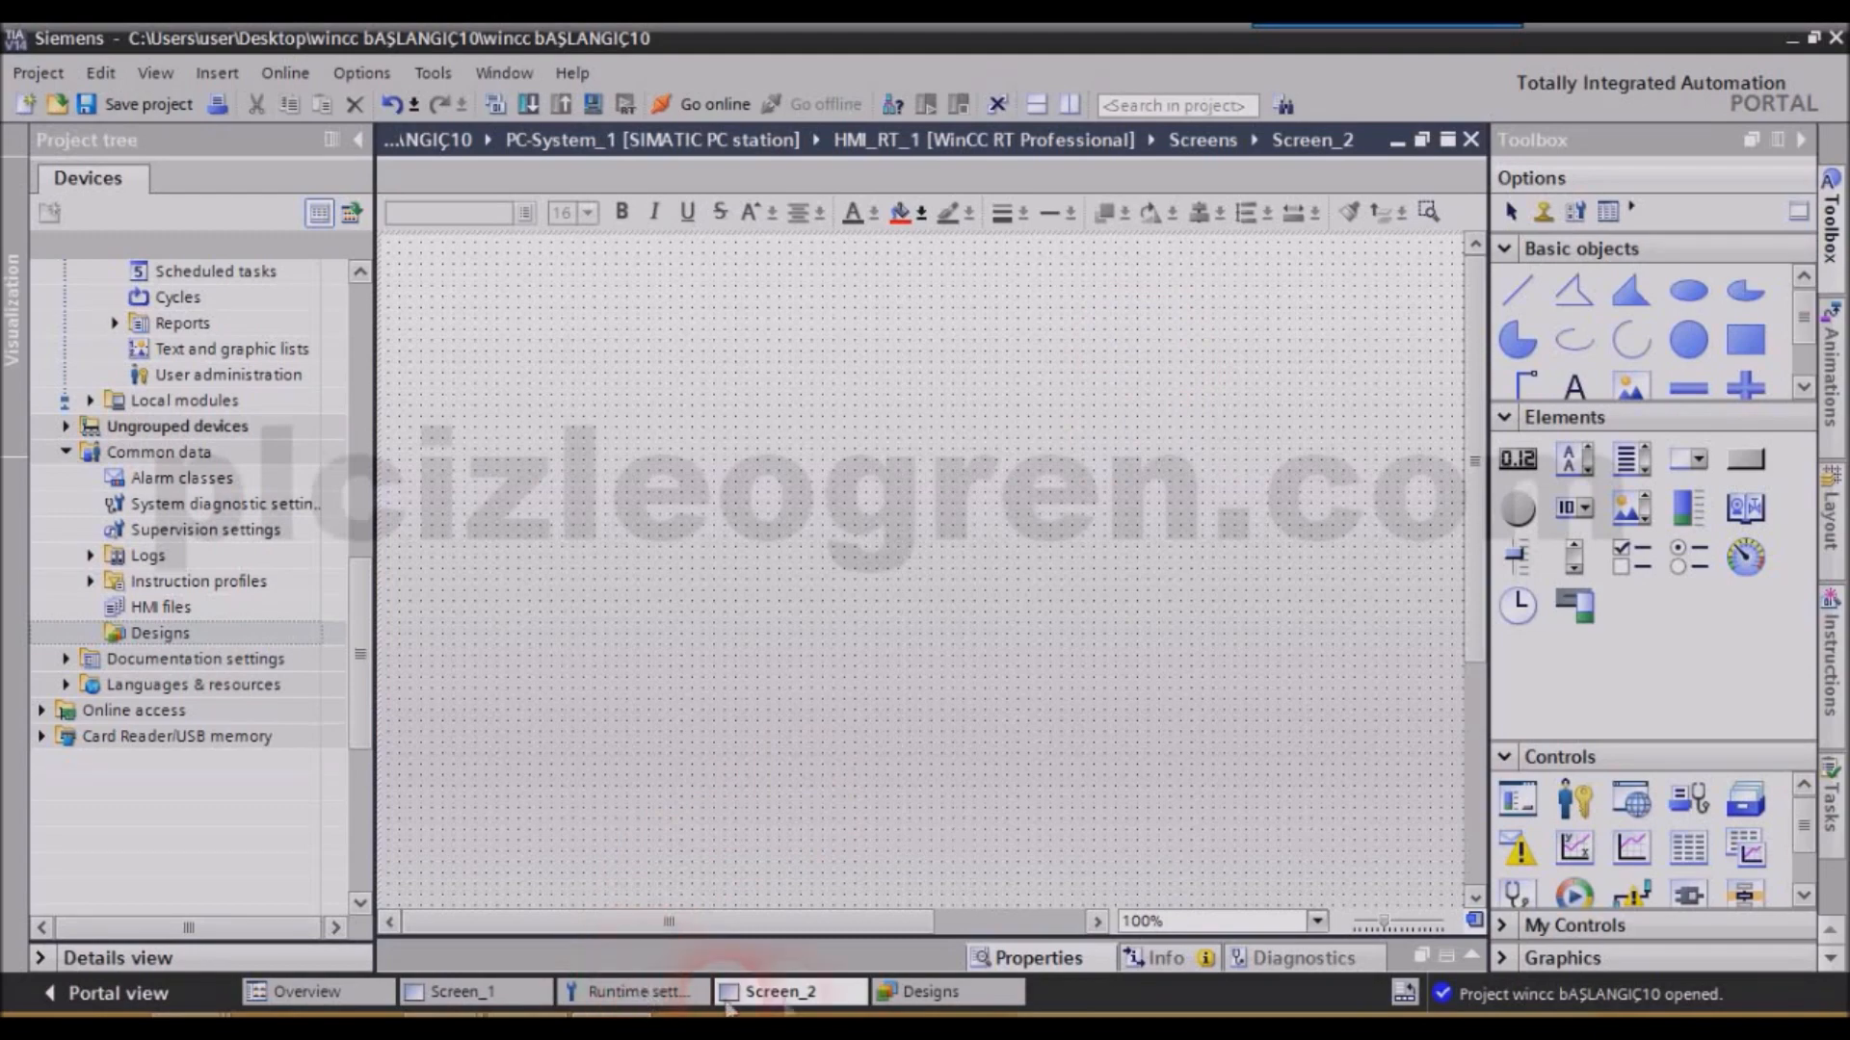
Make WinCC Simple the default design and try it out with a temporary gauge on Screen_2.
left_click(910, 992)
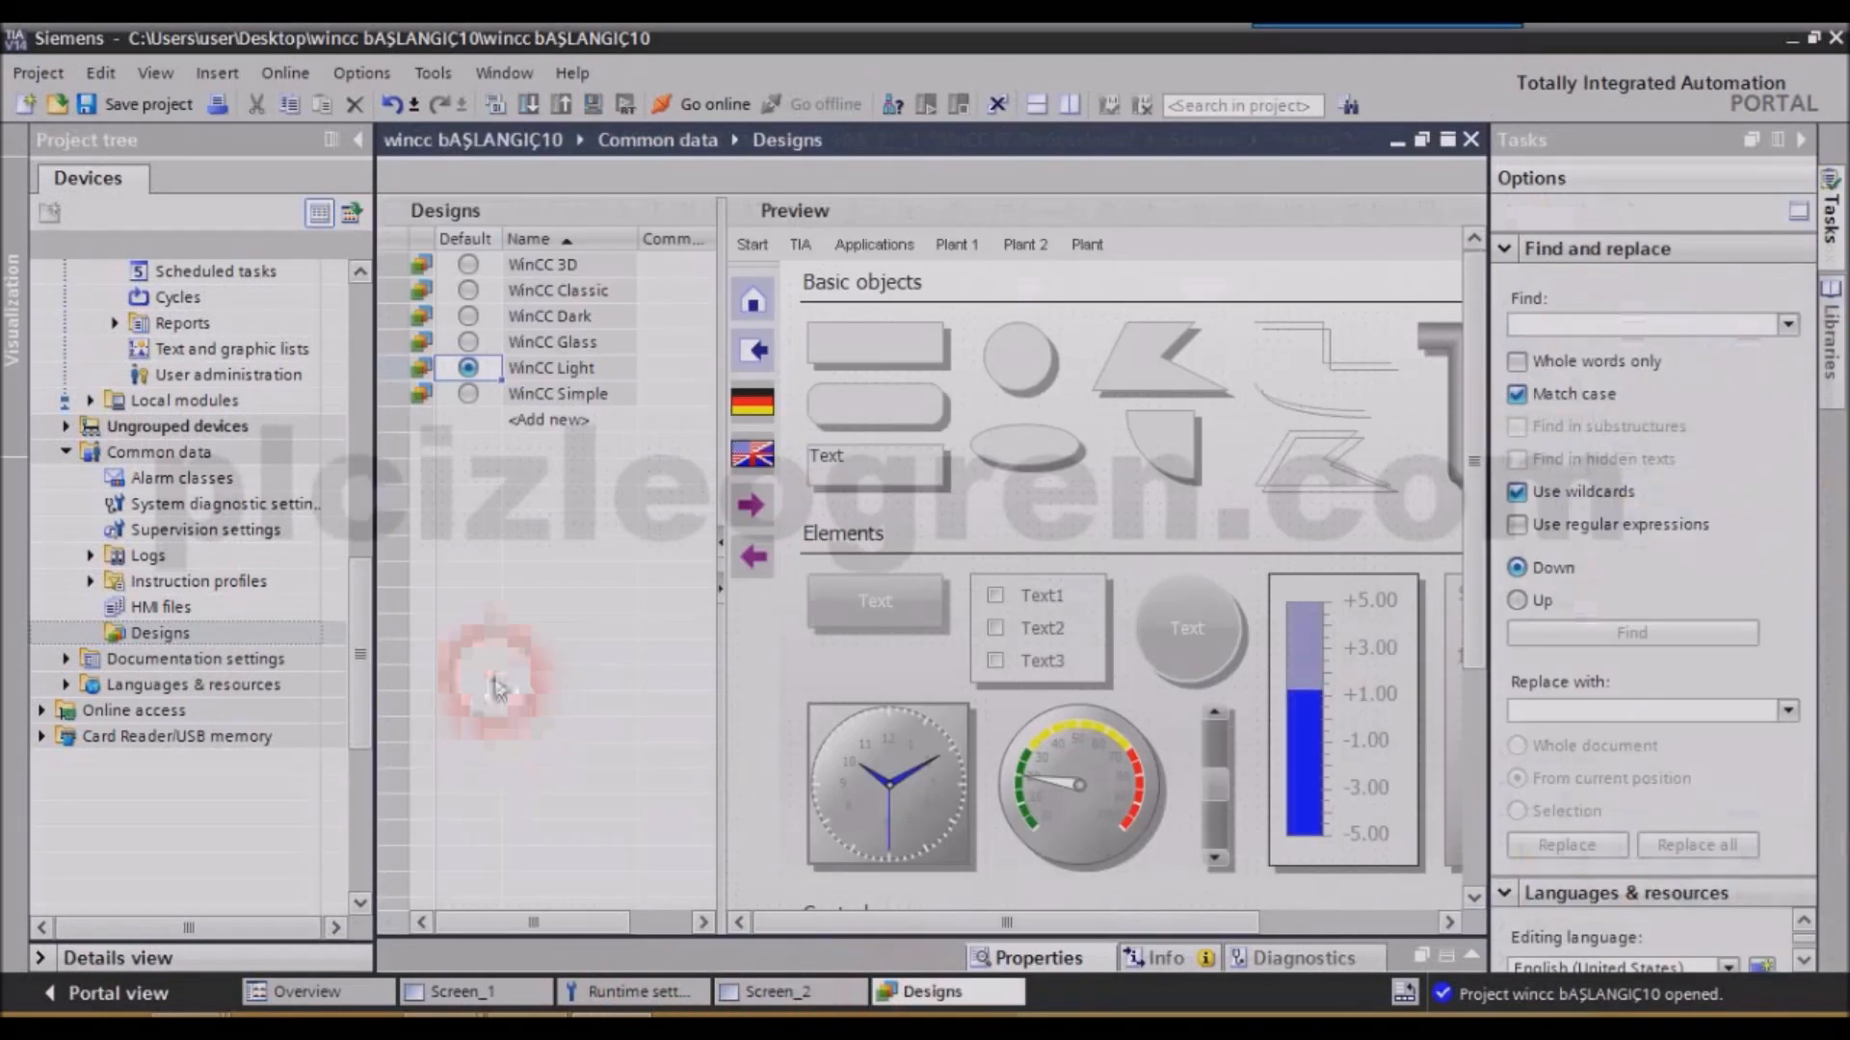
left_click(468, 395)
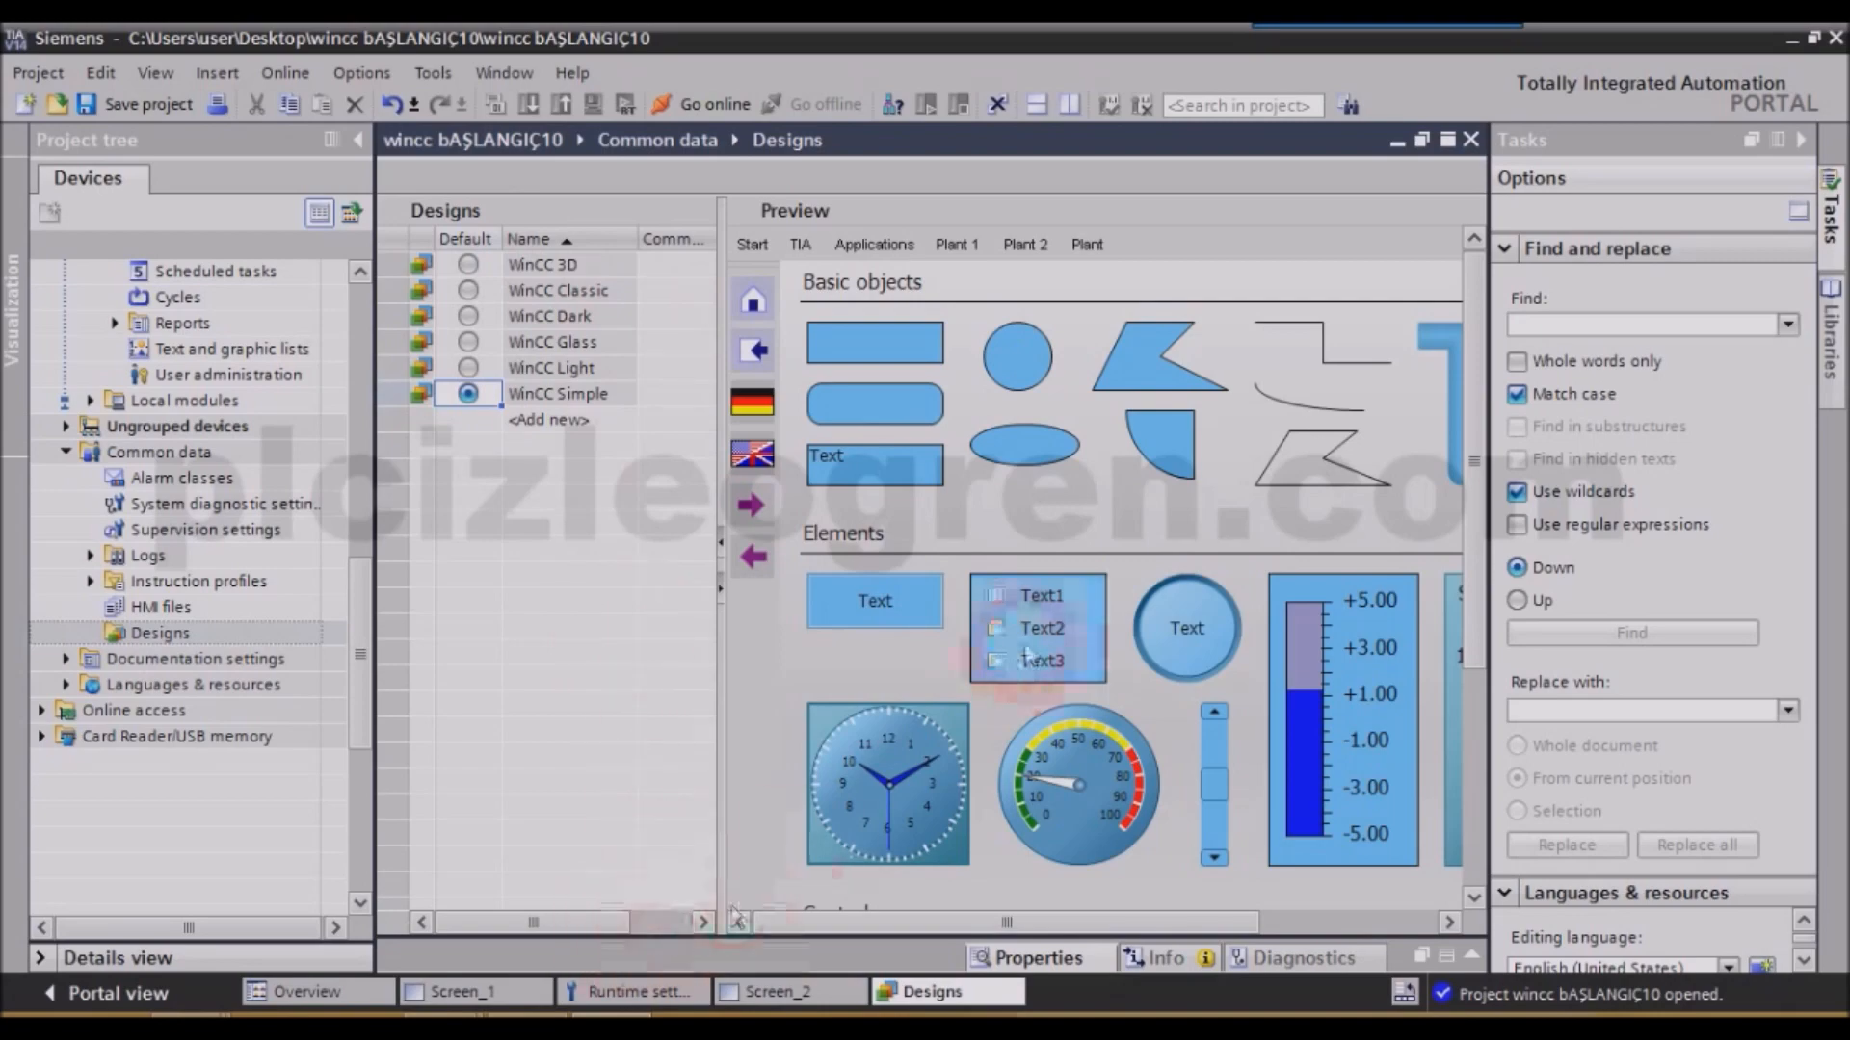
left_click(737, 994)
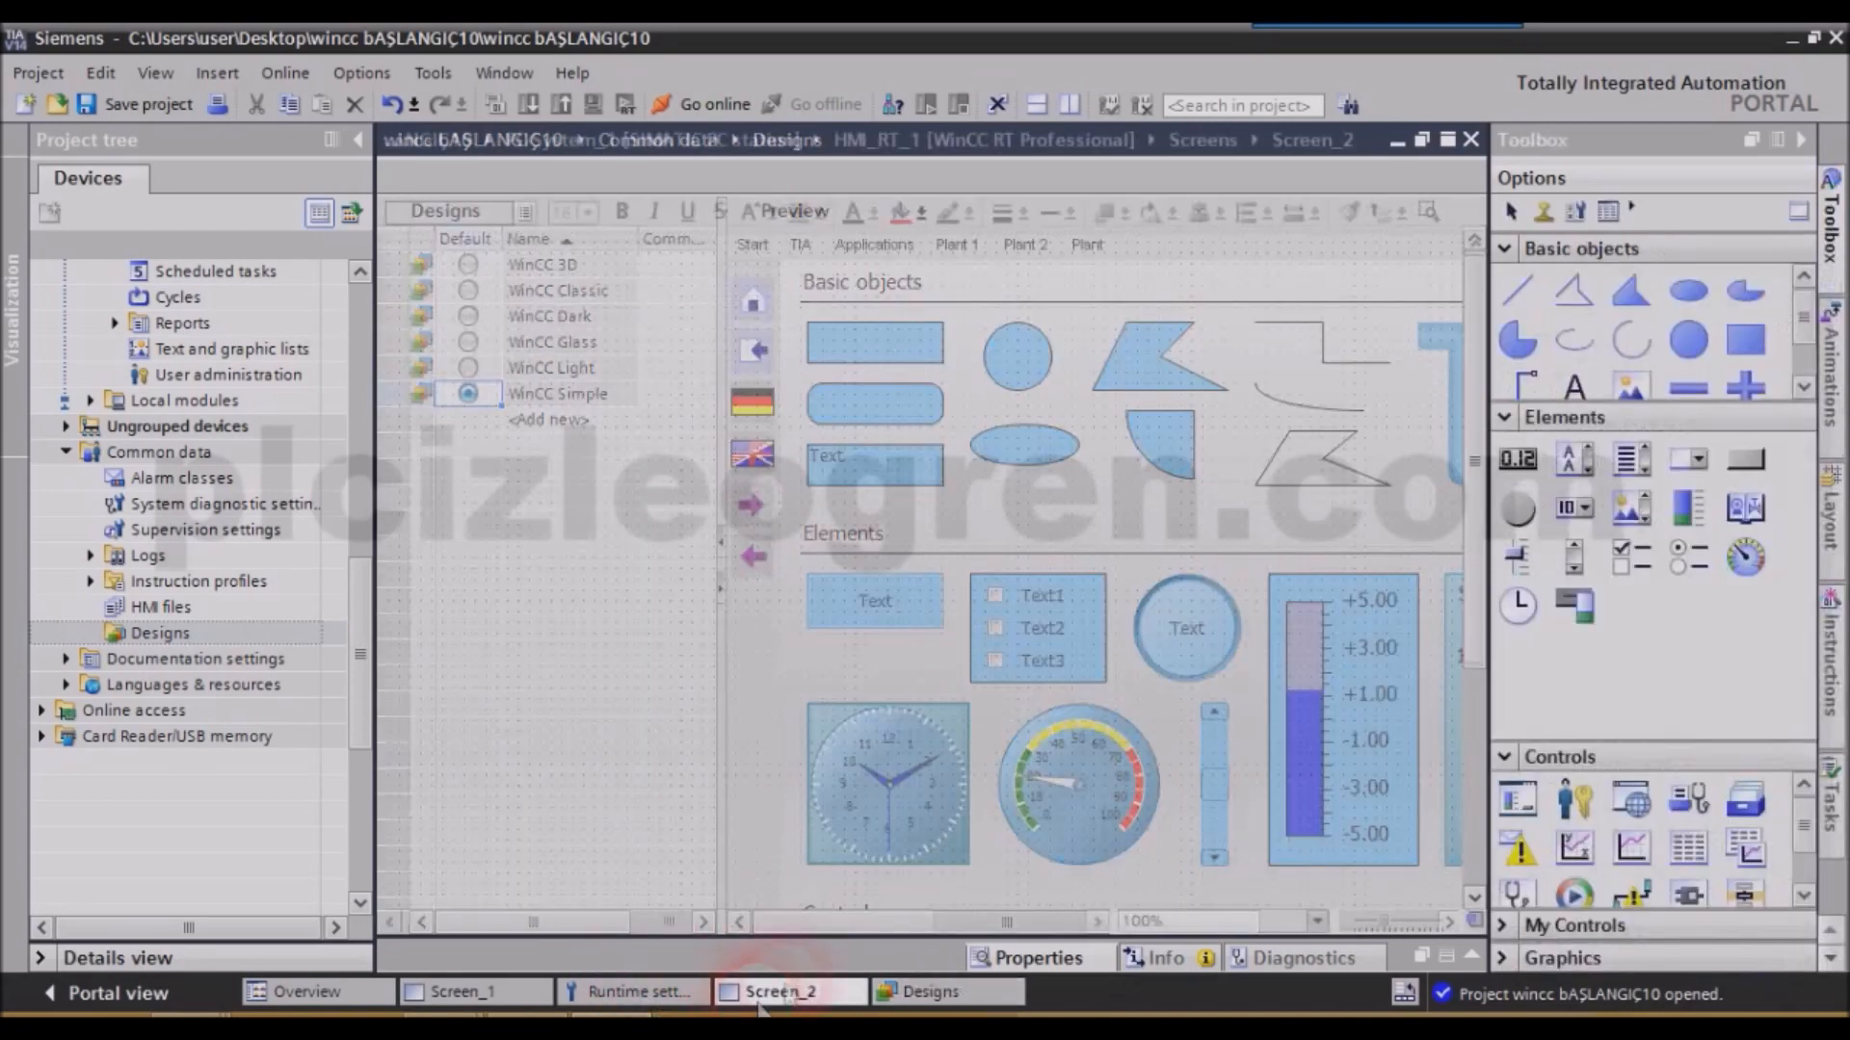
left_click_drag(1746, 557, 836, 560)
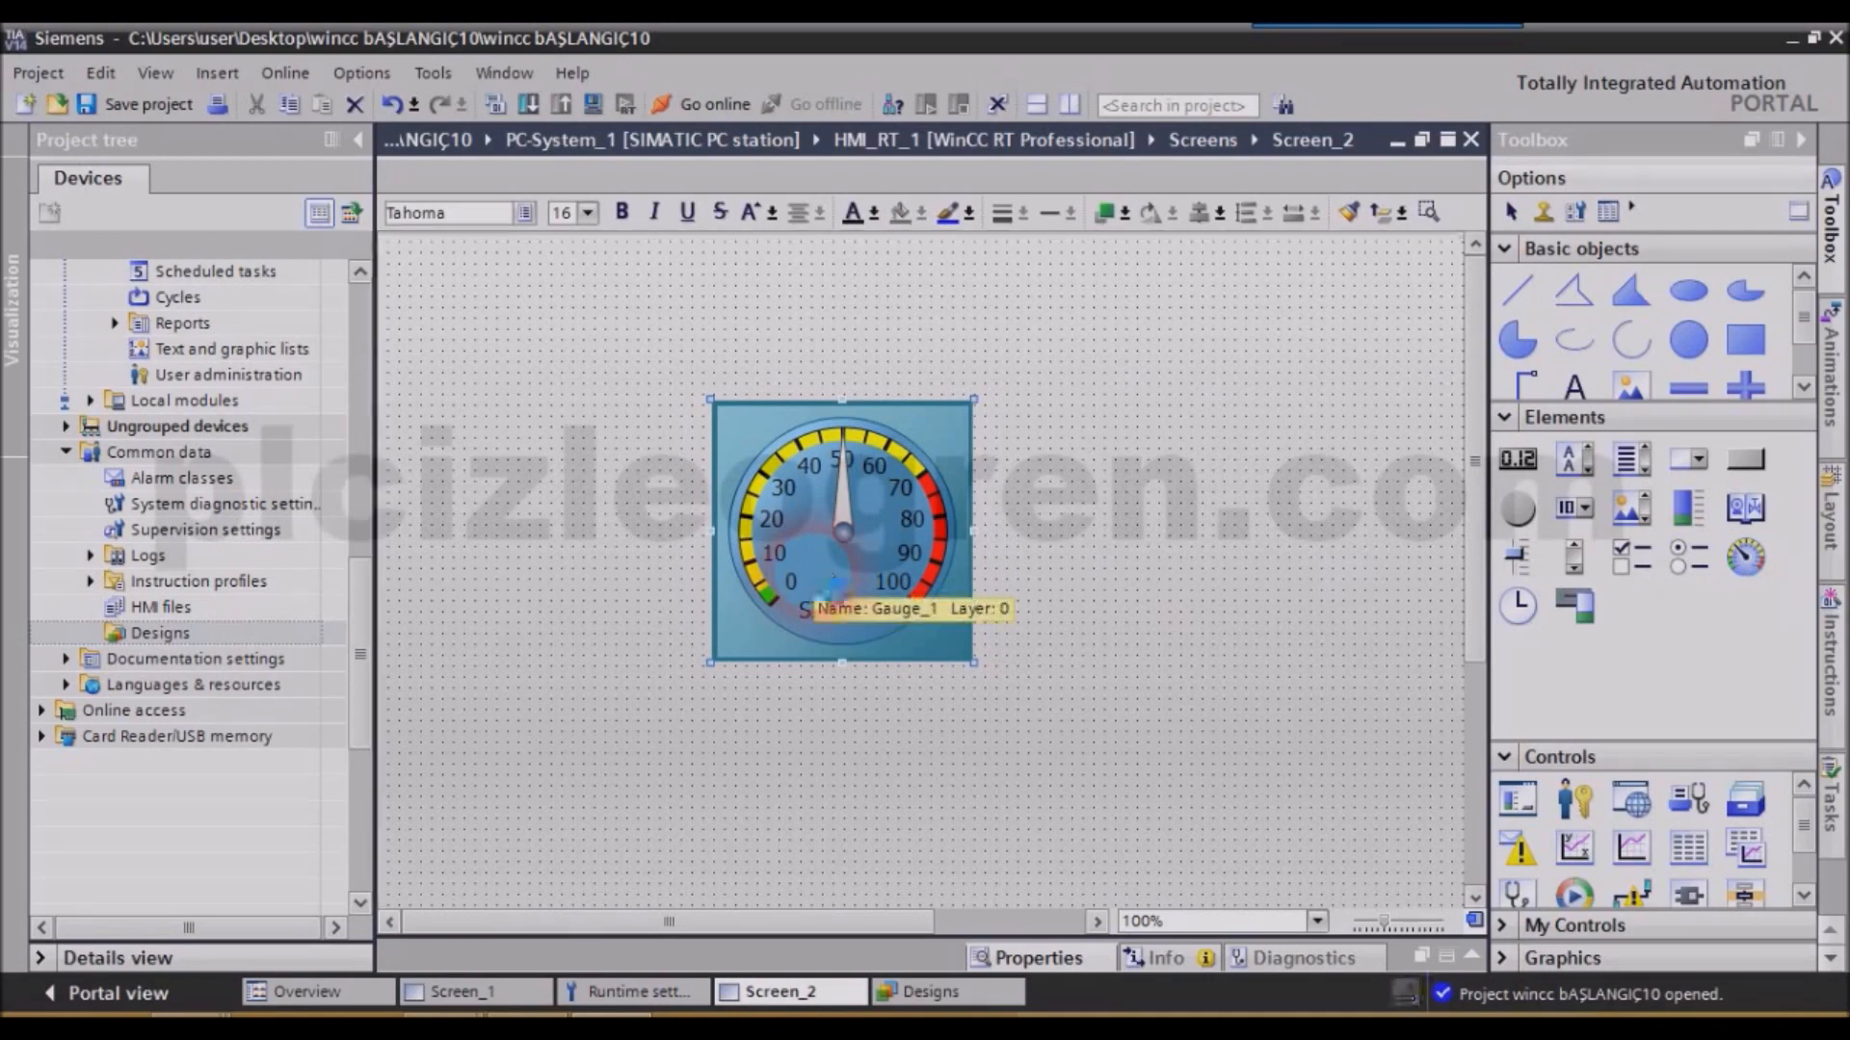
key("Delete")
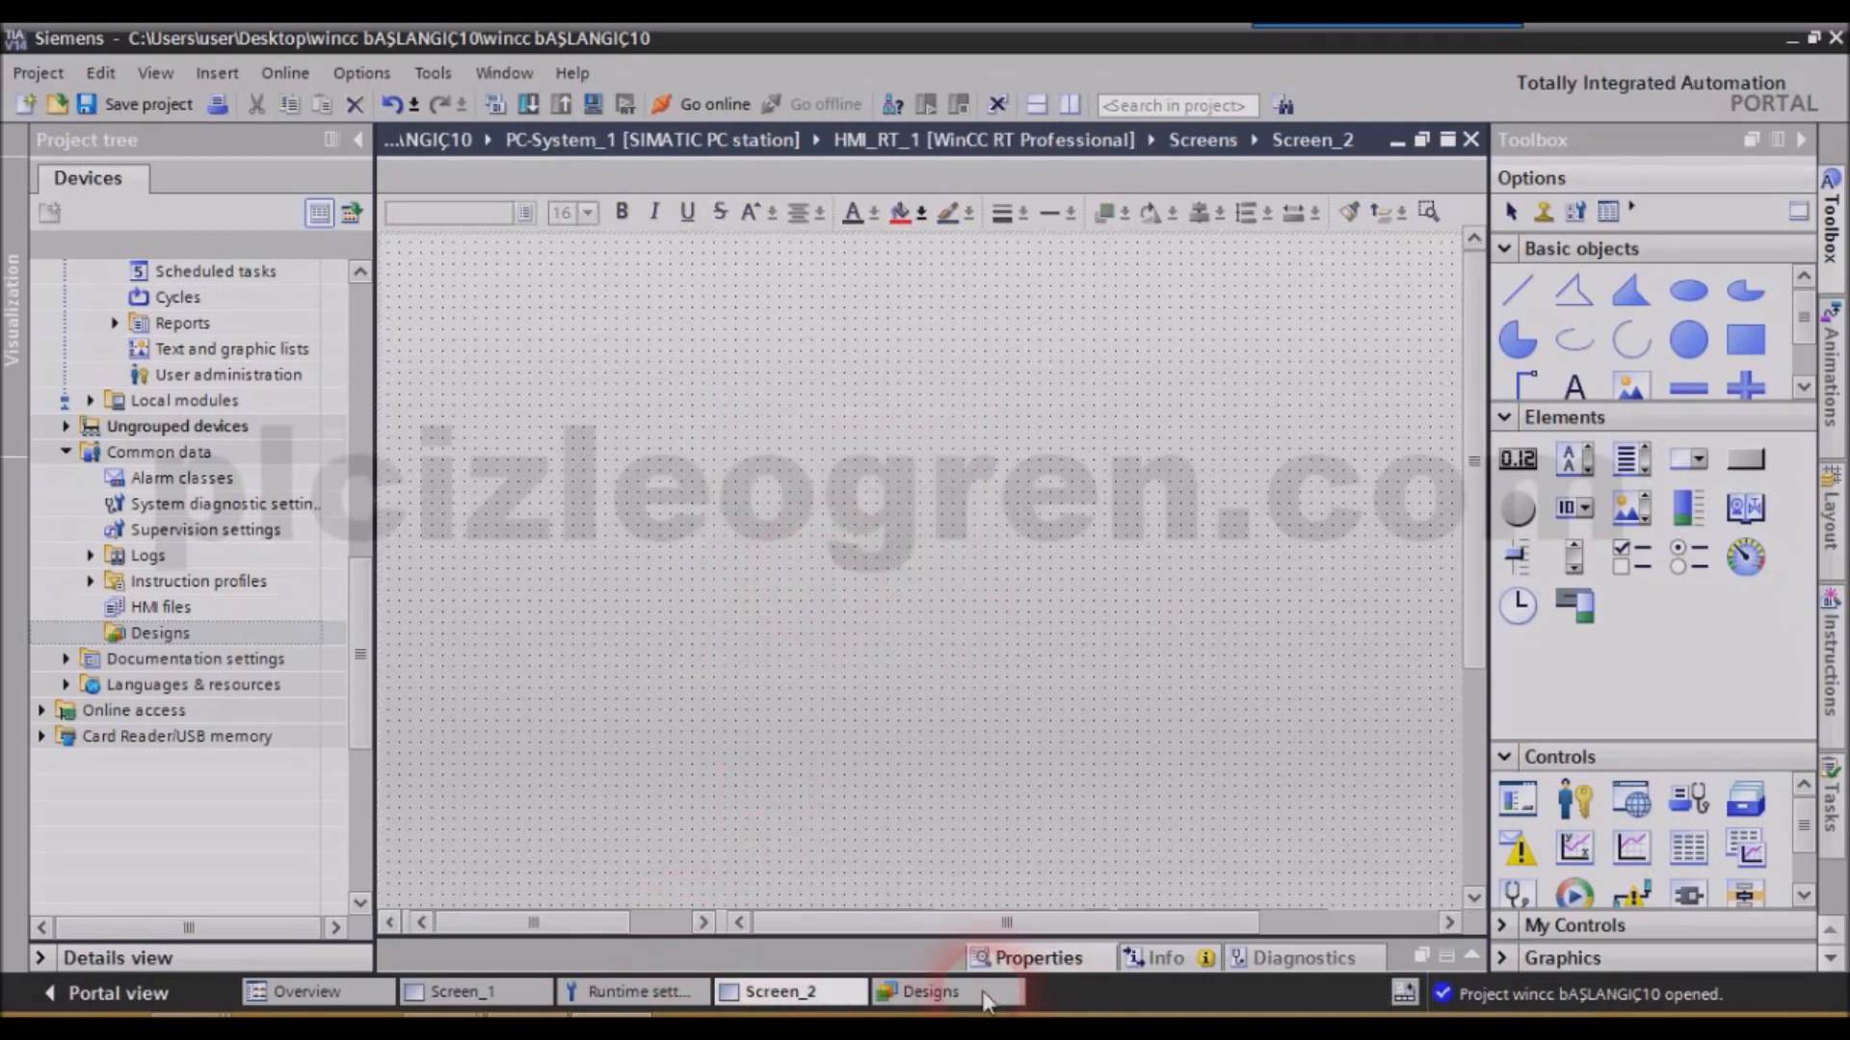
Try WinCC 3D and WinCC Classic, set WinCC Dark as the default design, and test it with a temporary gauge on Screen_2.
left_click(1002, 992)
left_click(564, 265)
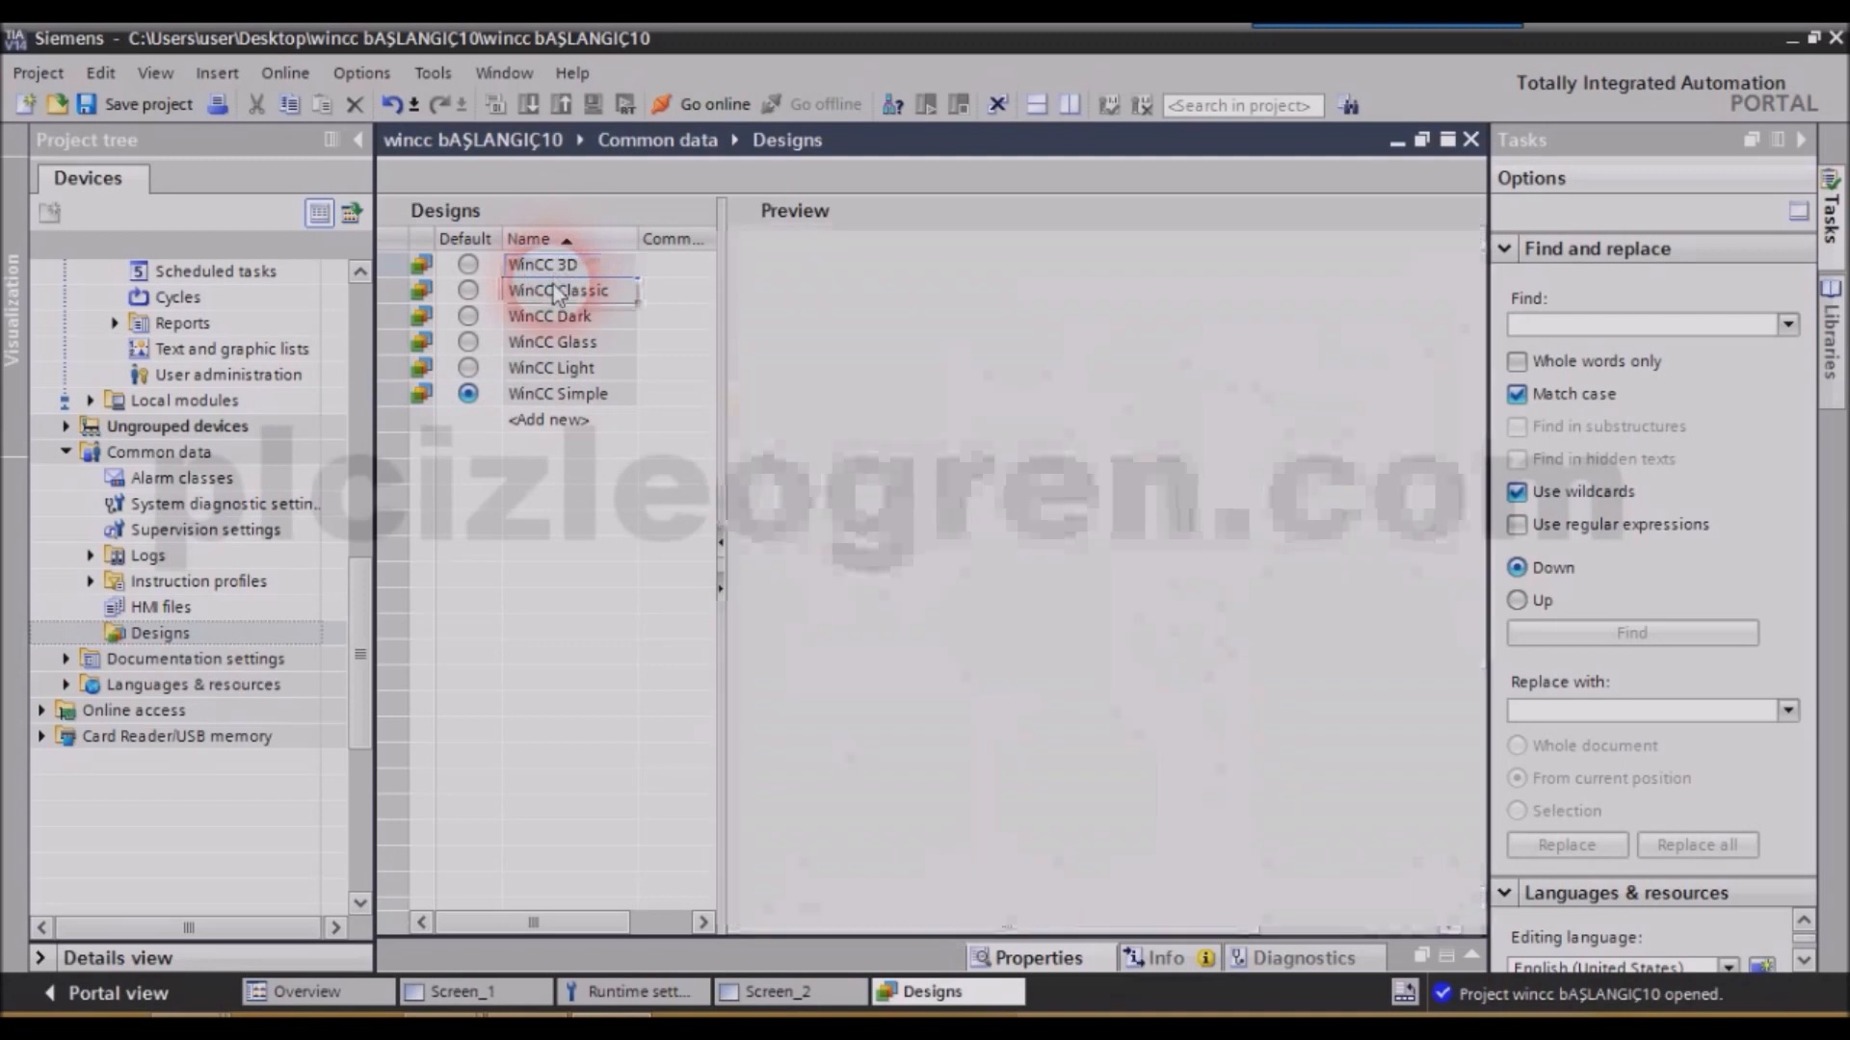
left_click(469, 264)
left_click(471, 294)
left_click(469, 292)
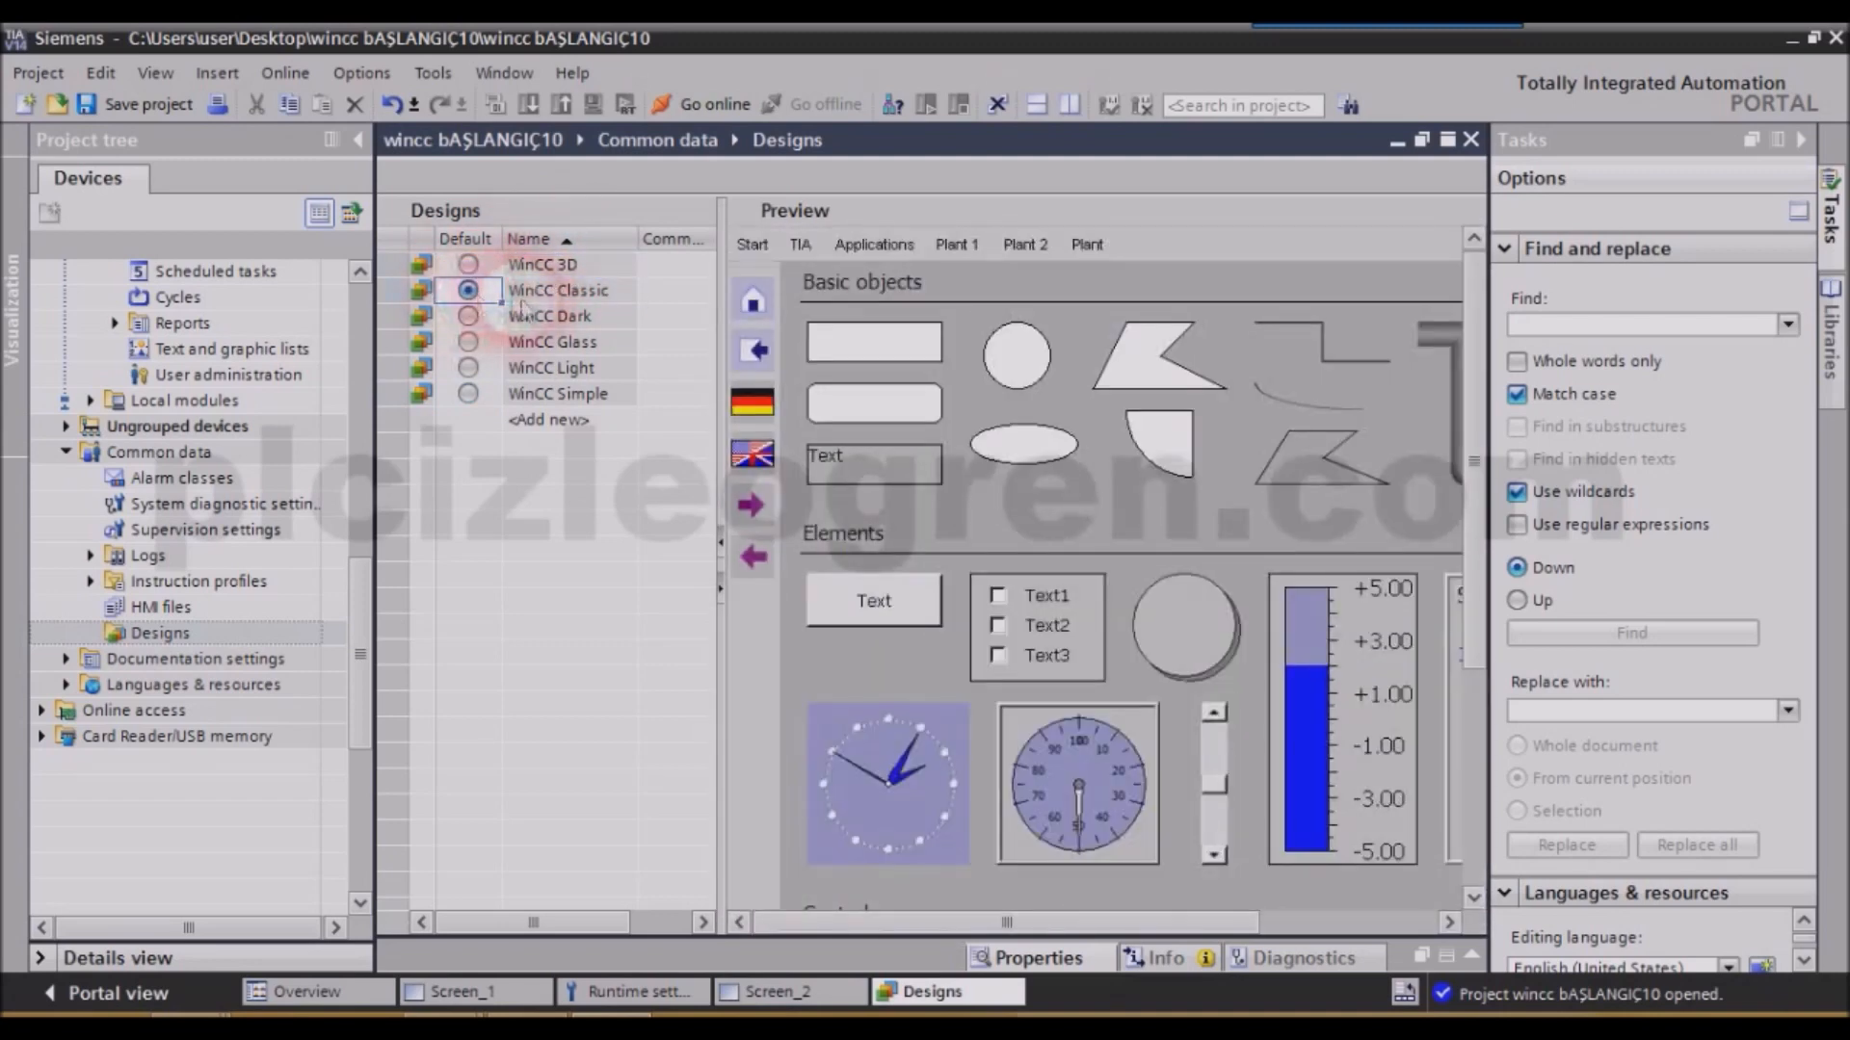
left_click(469, 320)
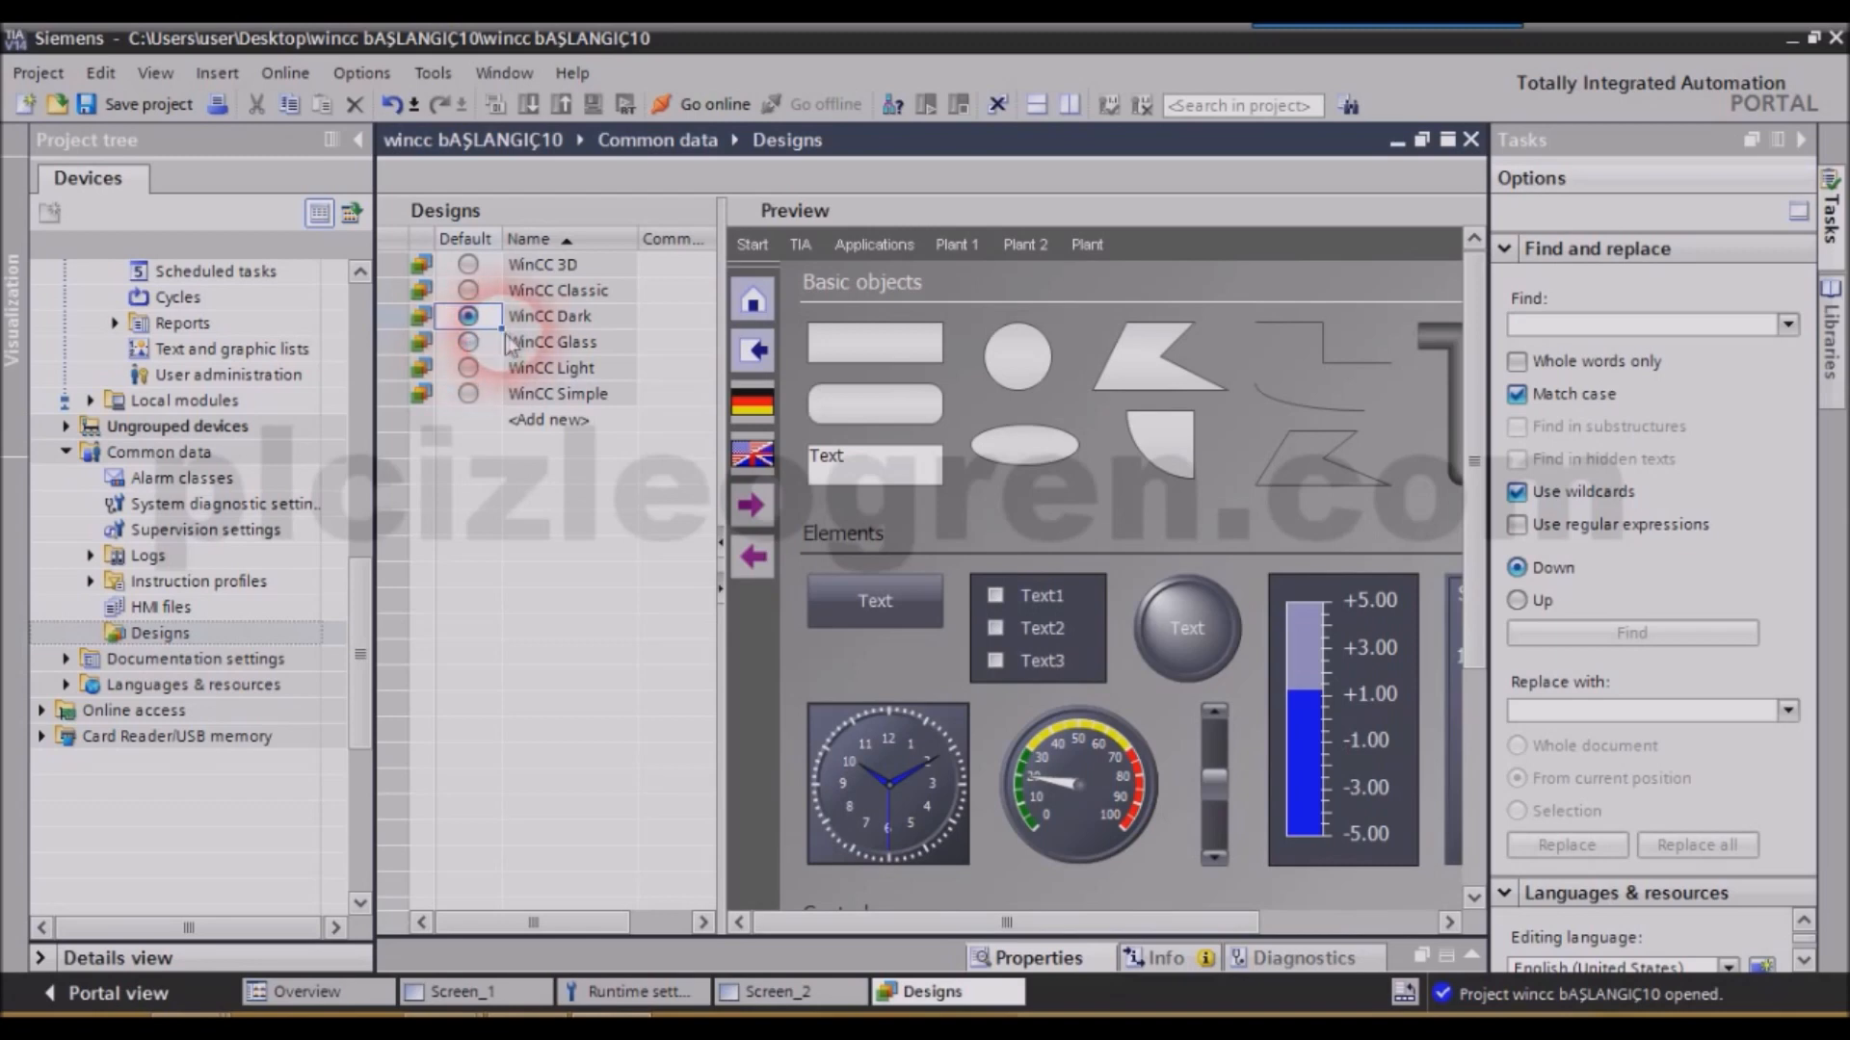
left_click(771, 992)
left_click_drag(1744, 557, 922, 561)
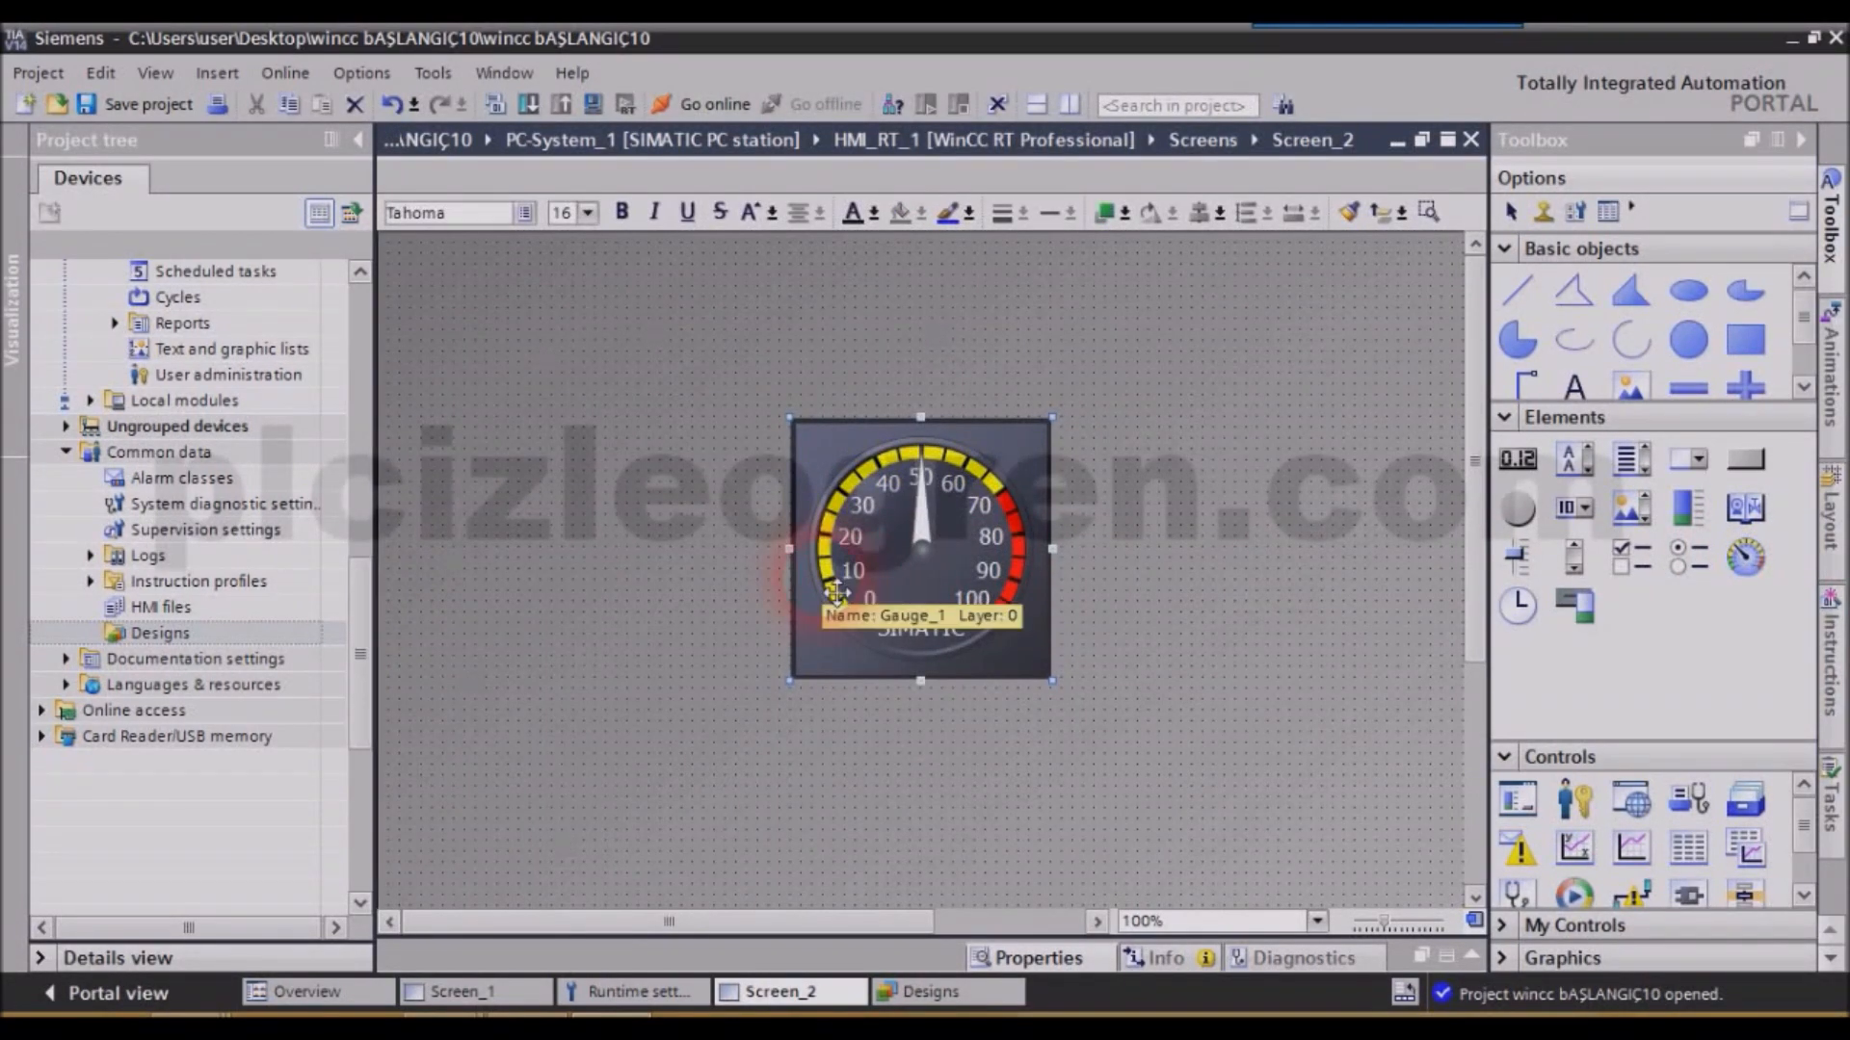
key("Delete")
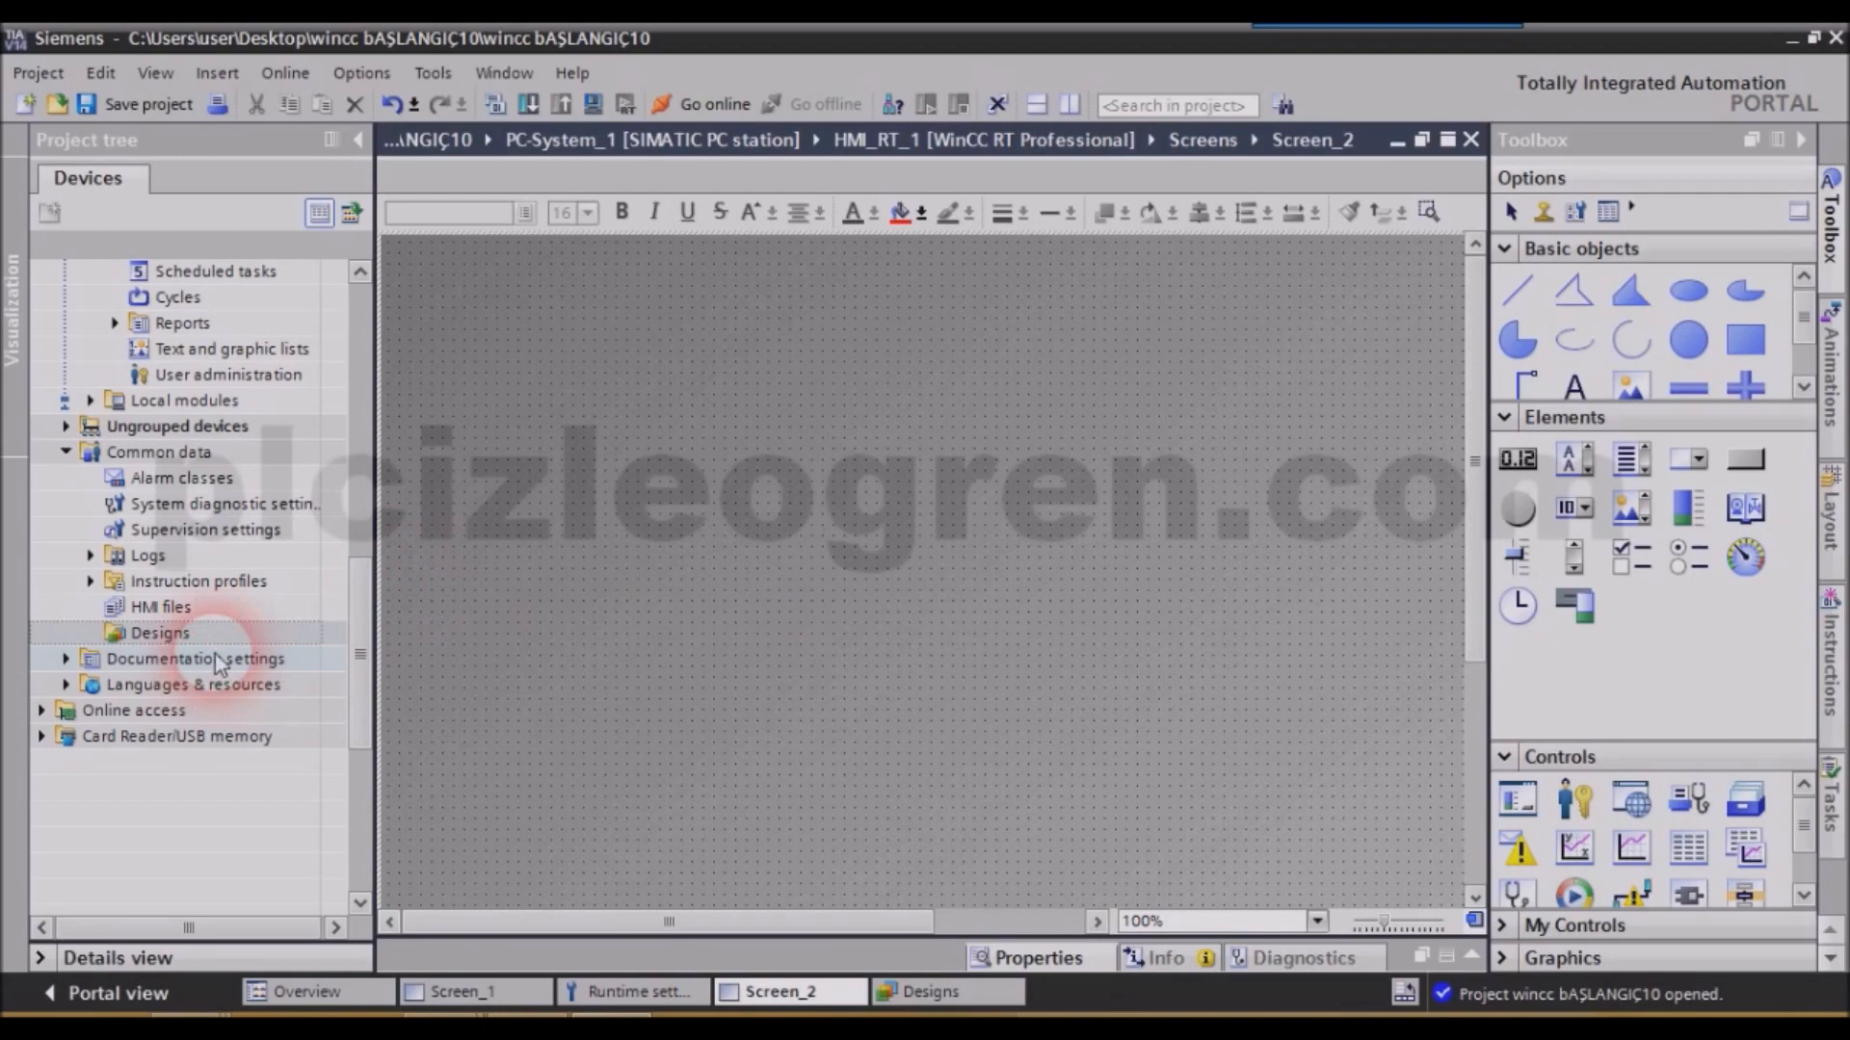
Set each built-in design as default in turn from WinCC 3D to WinCC Simple, and look through the WinCC Simple preview.
left_click(930, 991)
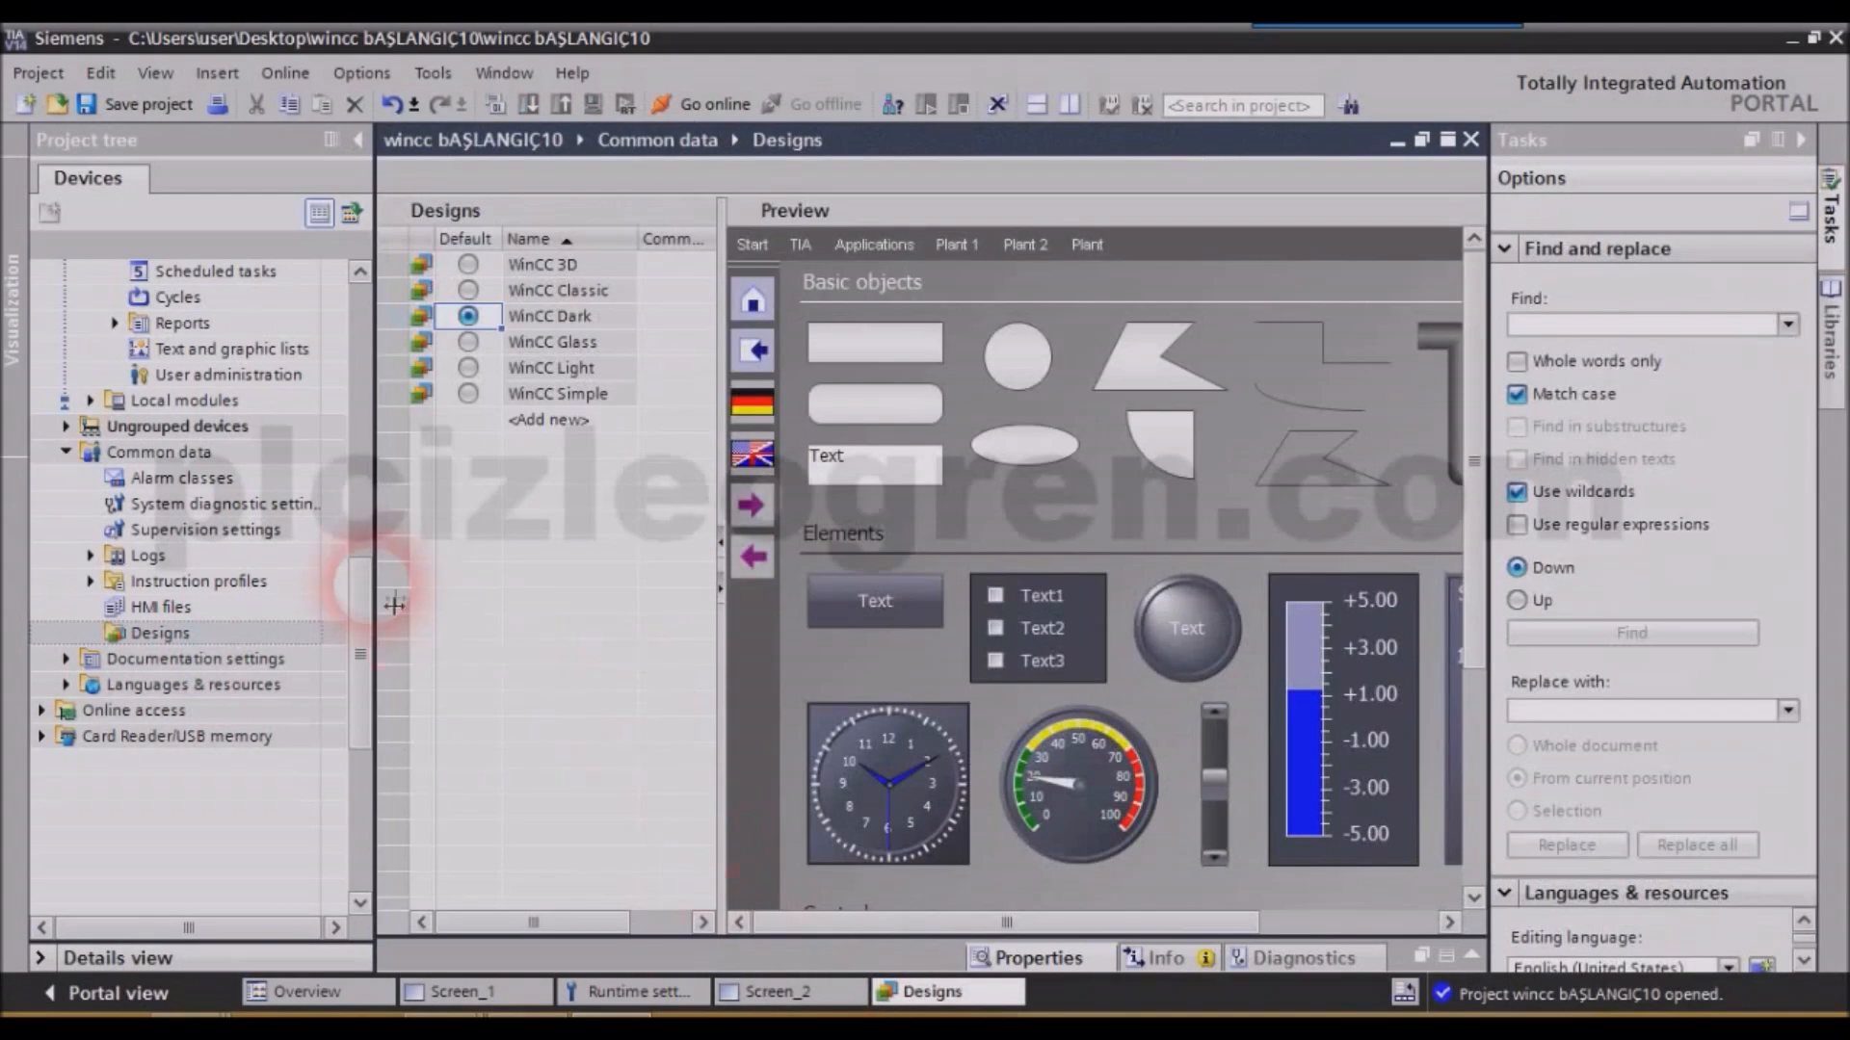
left_click(467, 264)
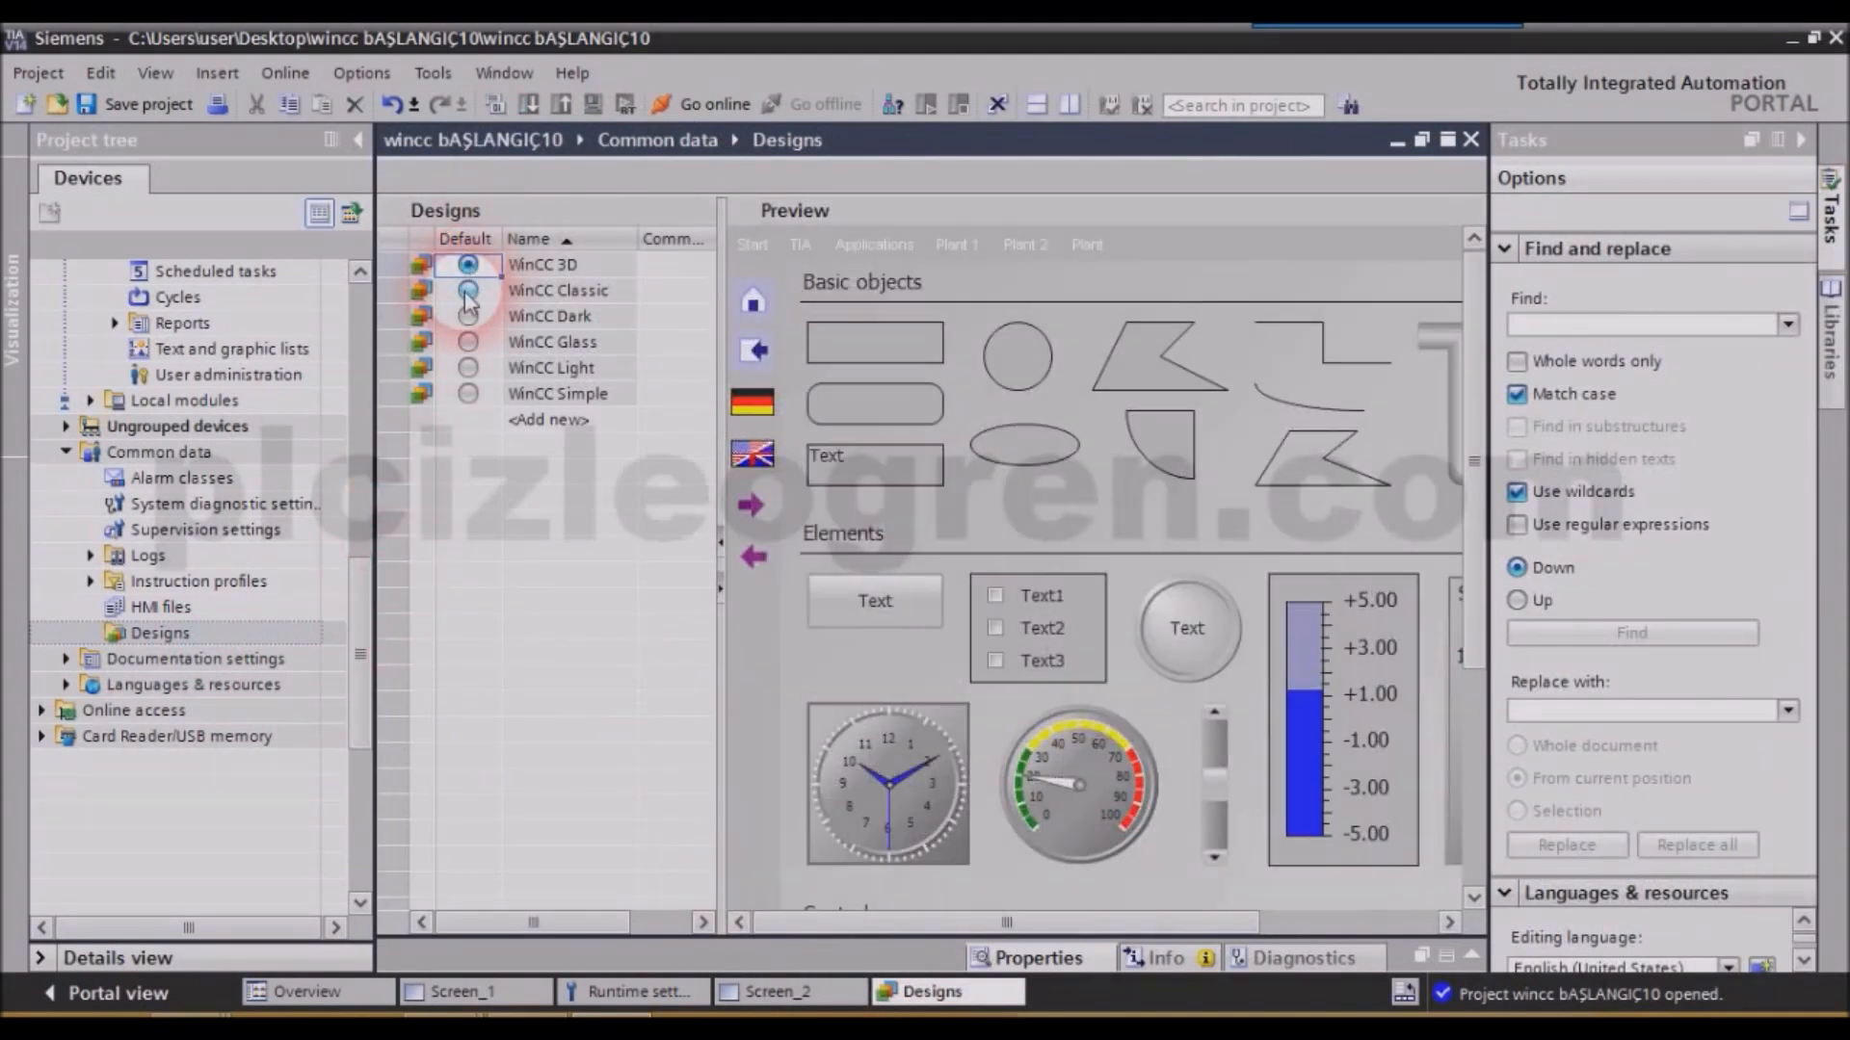
left_click(467, 290)
left_click(468, 316)
left_click(467, 342)
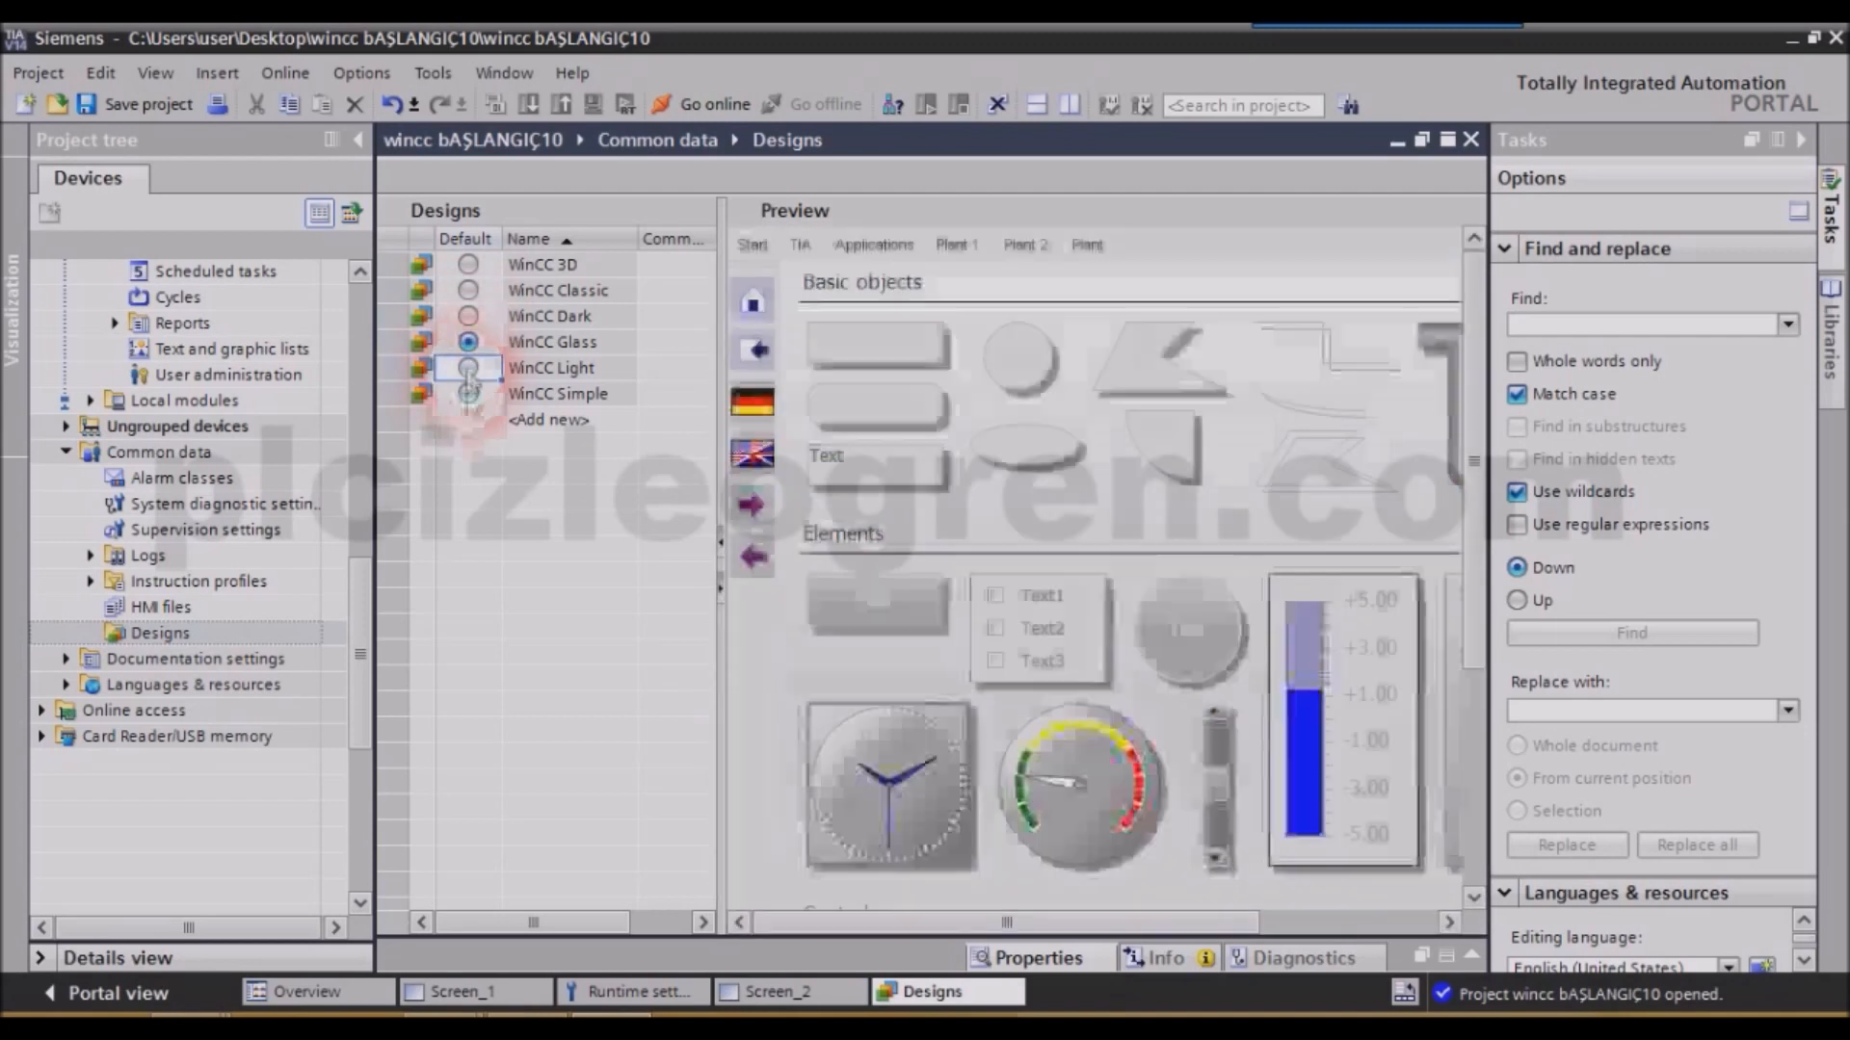
left_click(467, 368)
left_click(467, 394)
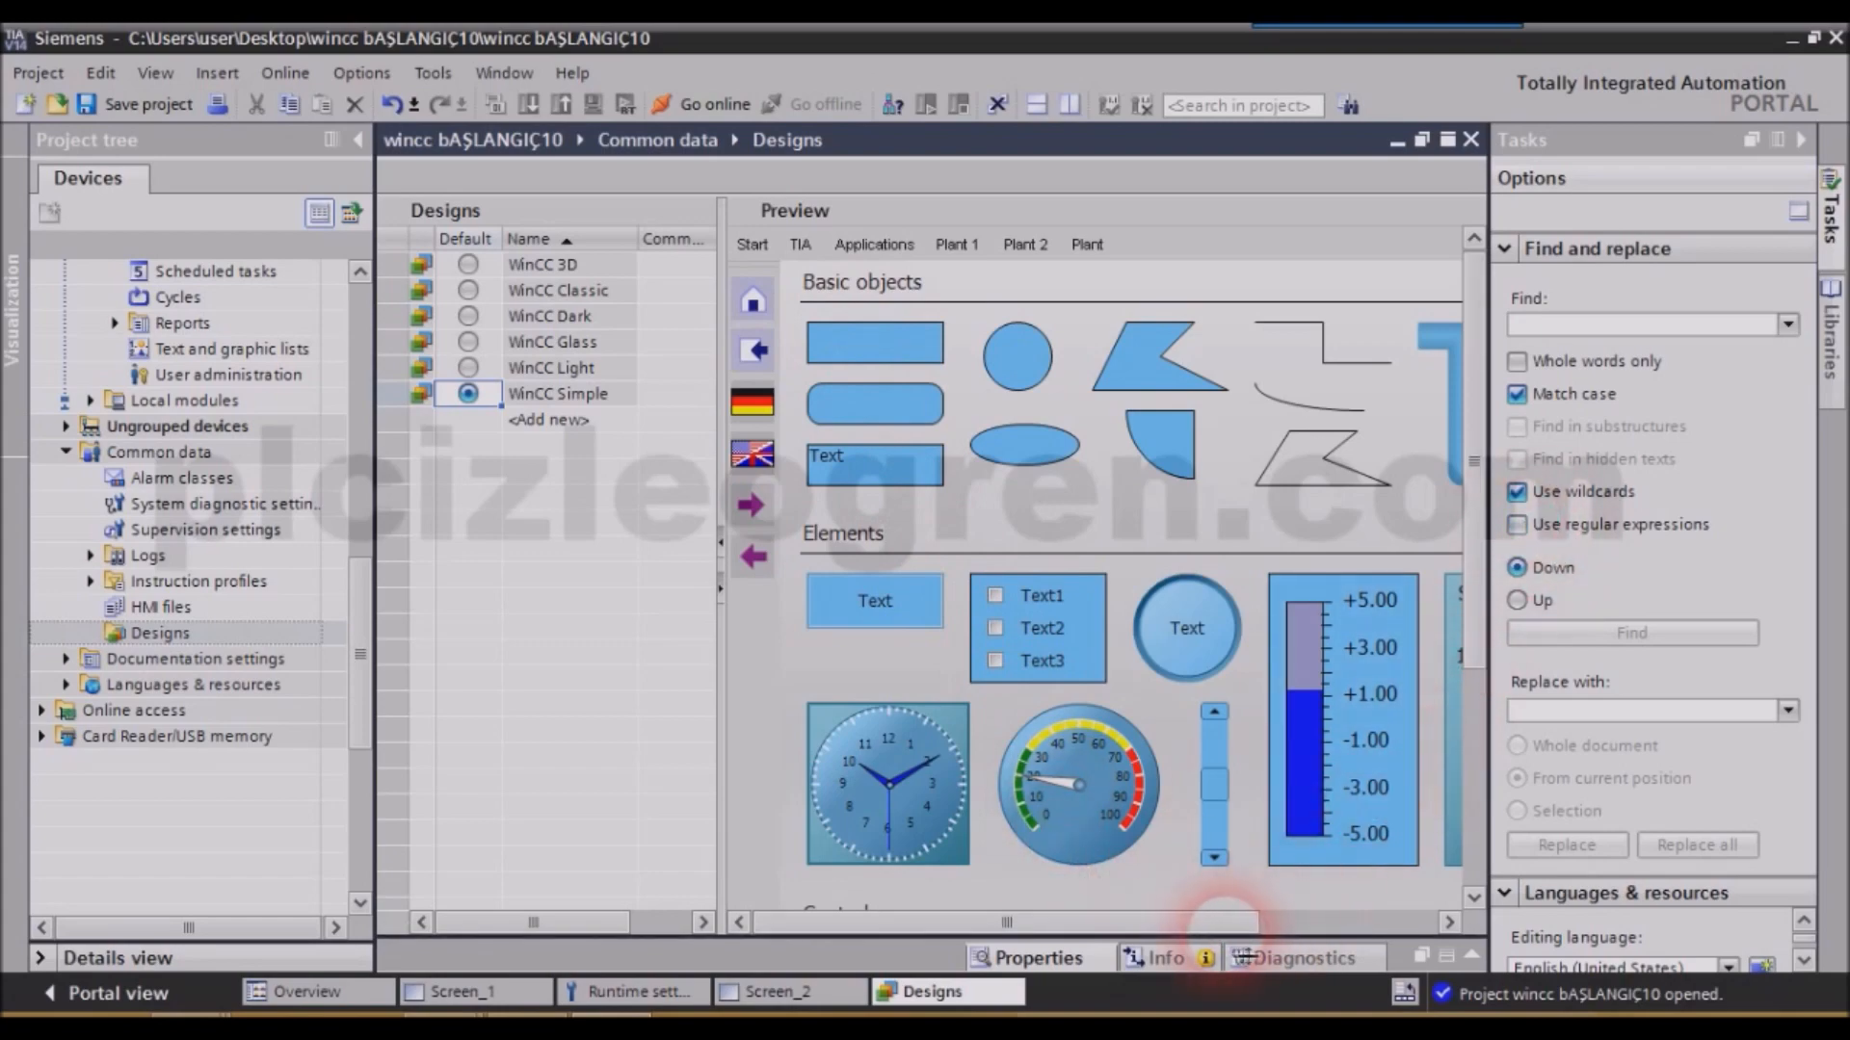
left_click_drag(1236, 927, 1397, 930)
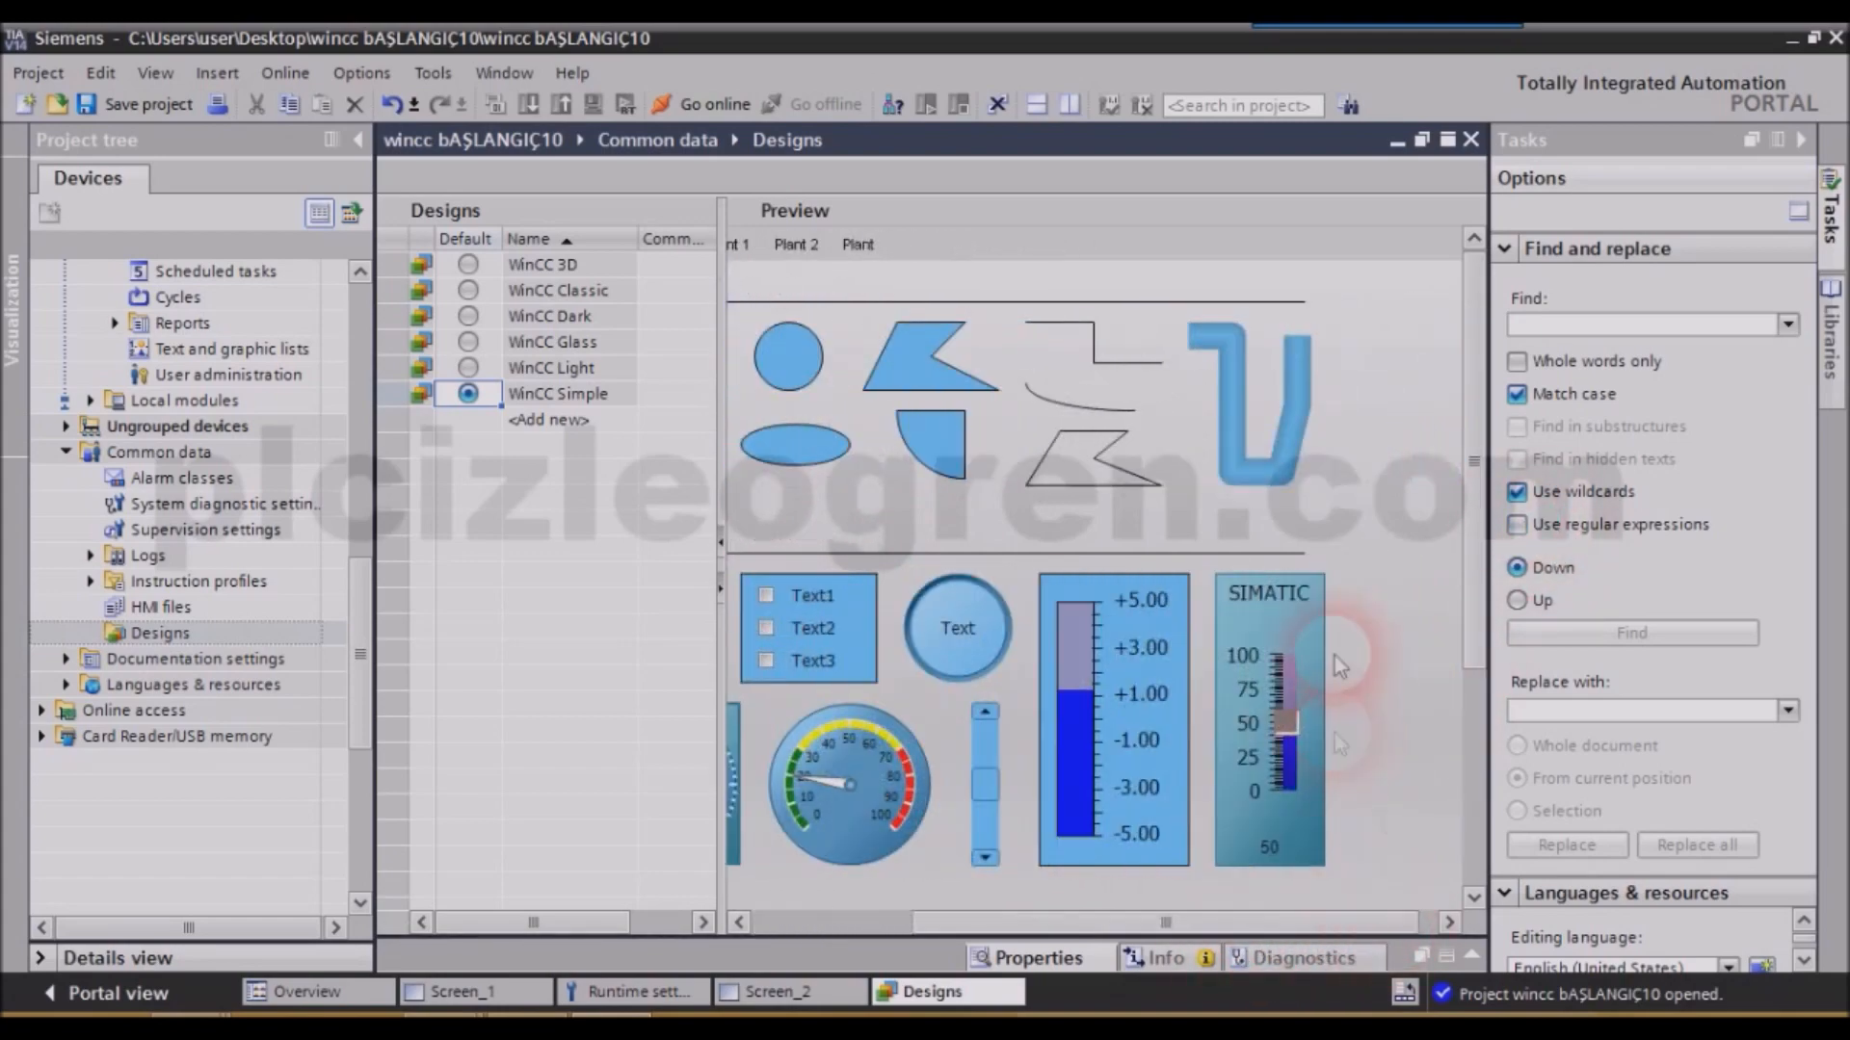
left_click_drag(1475, 563, 1481, 756)
left_click_drag(1285, 927, 1089, 936)
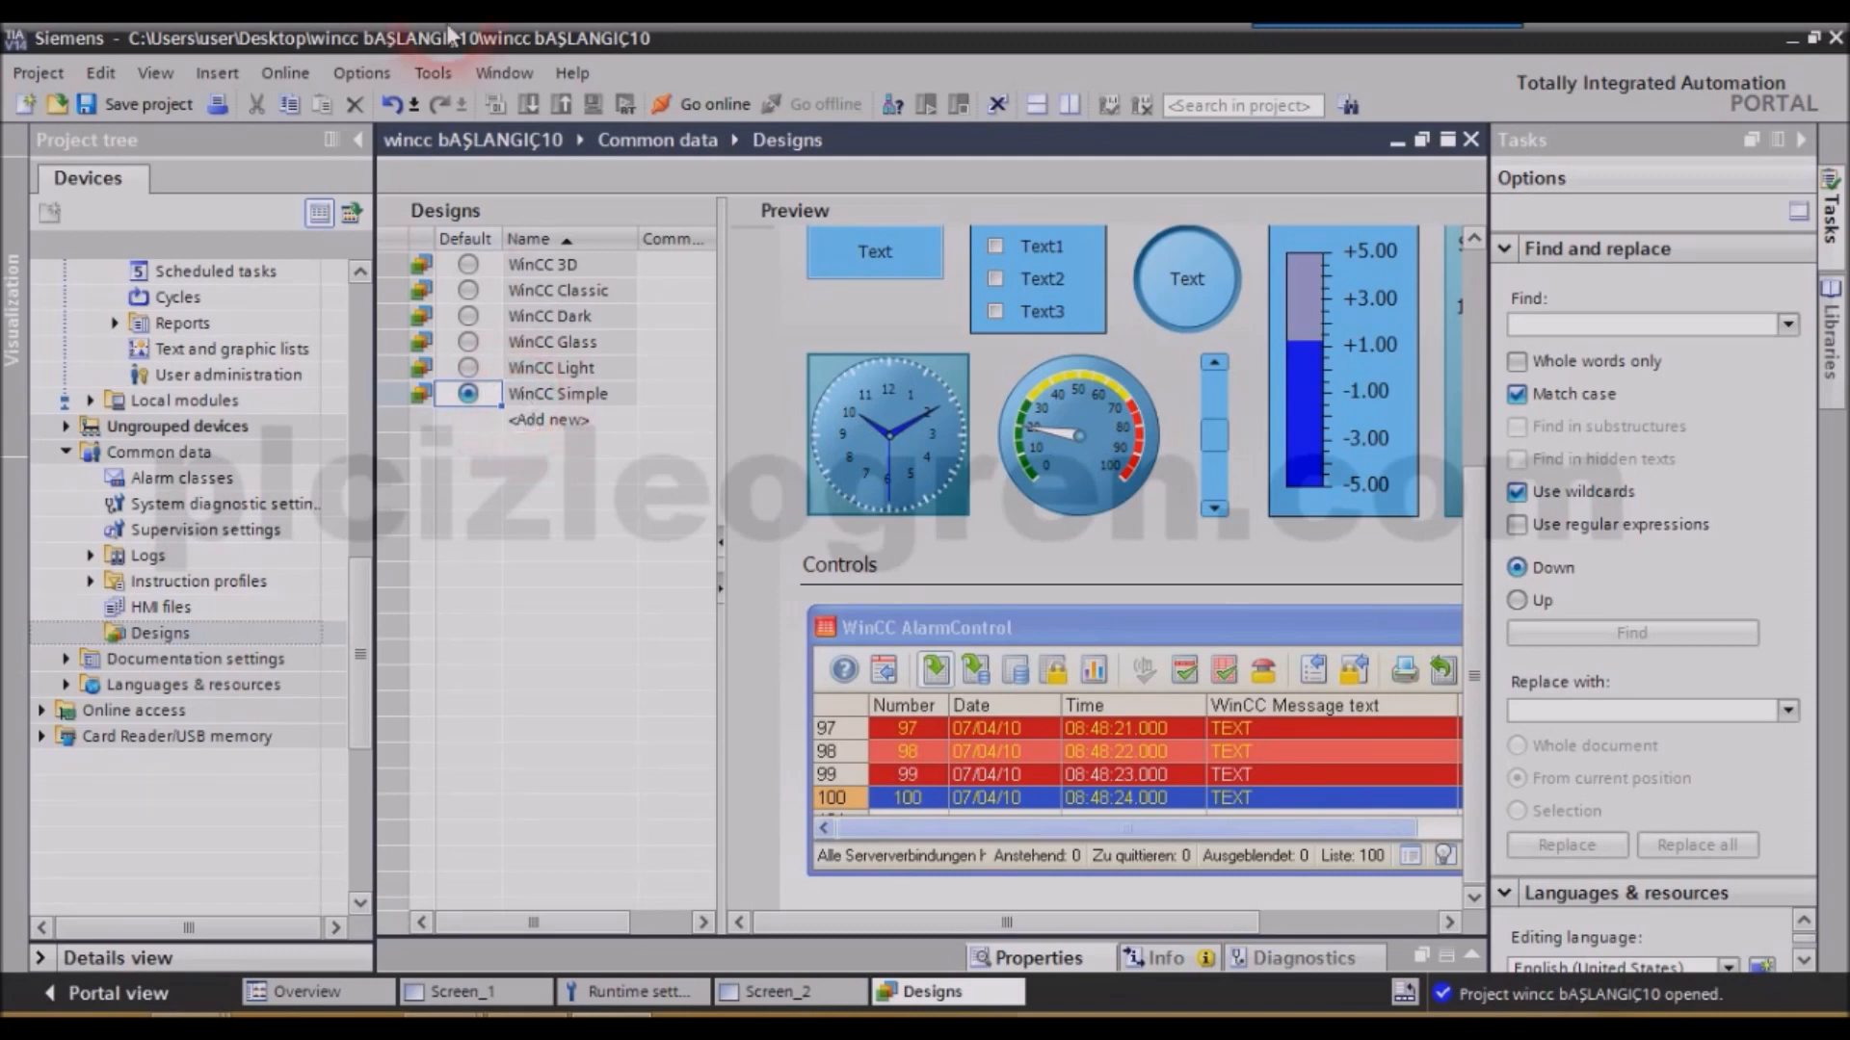
Add a new design as the default and open its General properties.
left_click(556, 427)
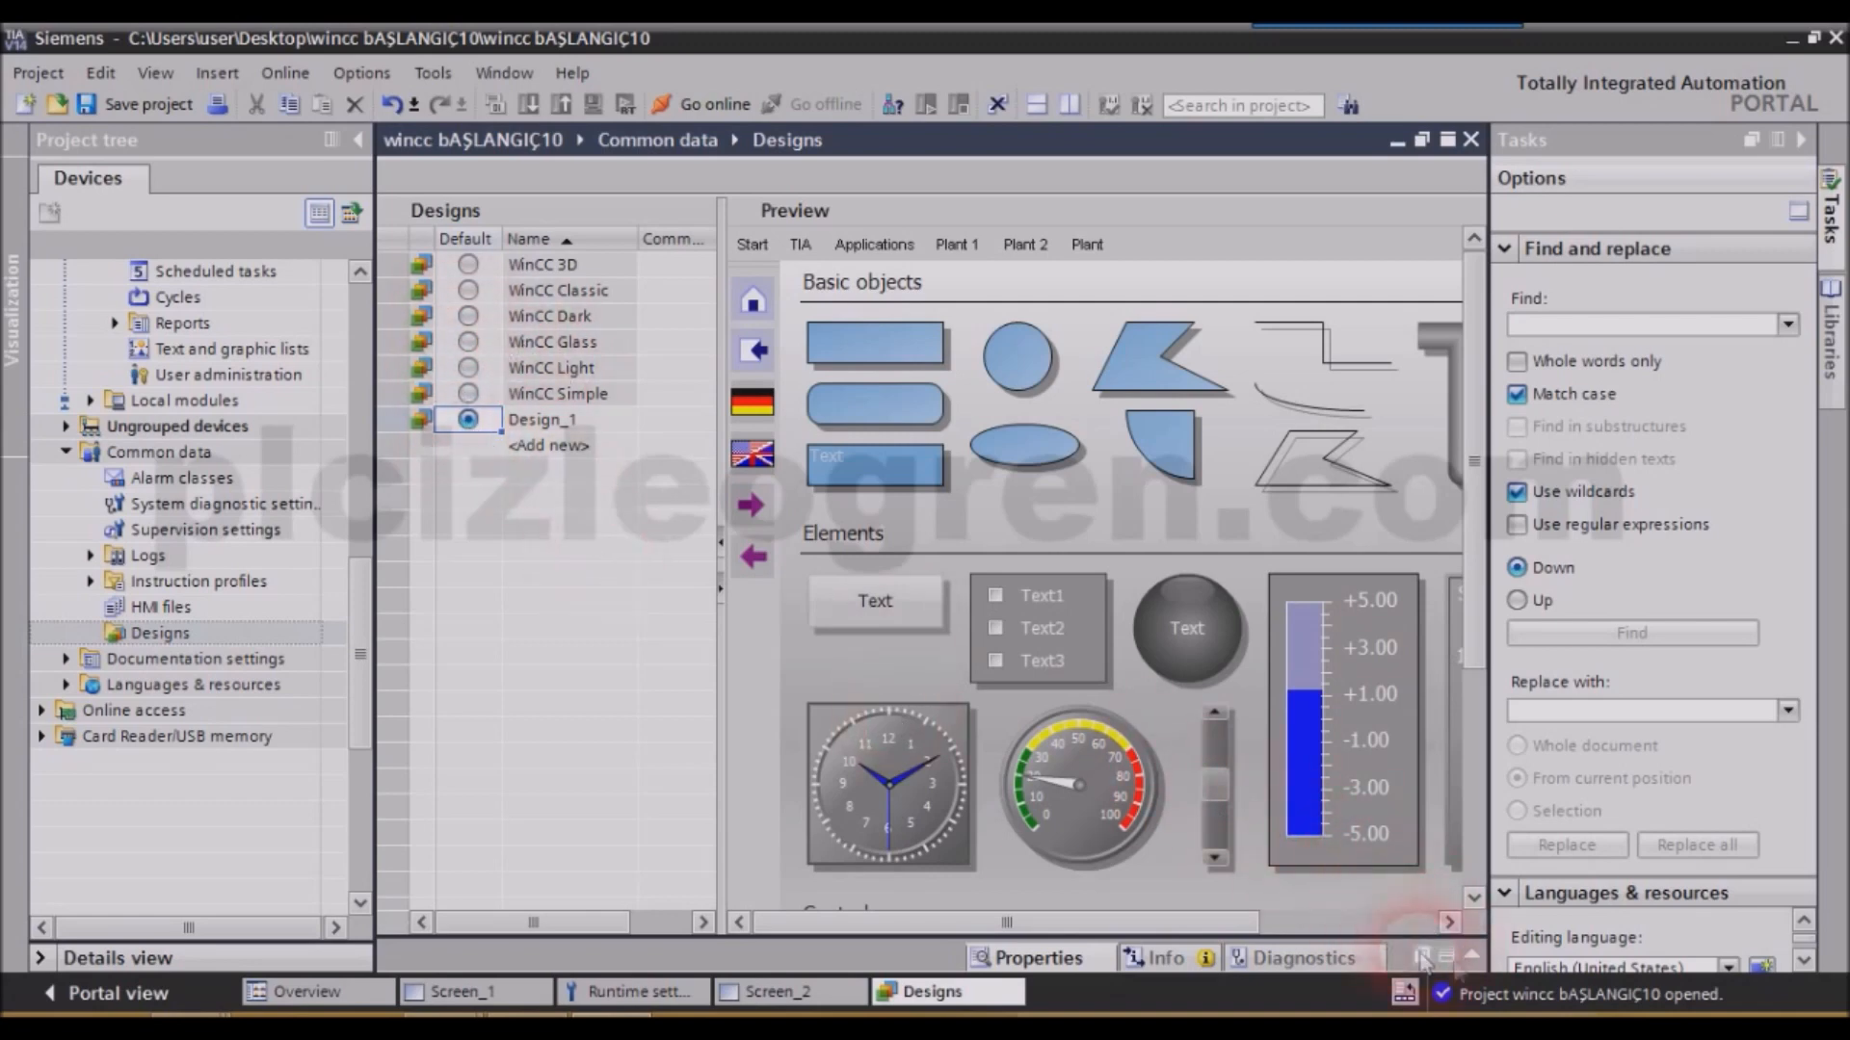
left_click(1470, 956)
left_click(430, 764)
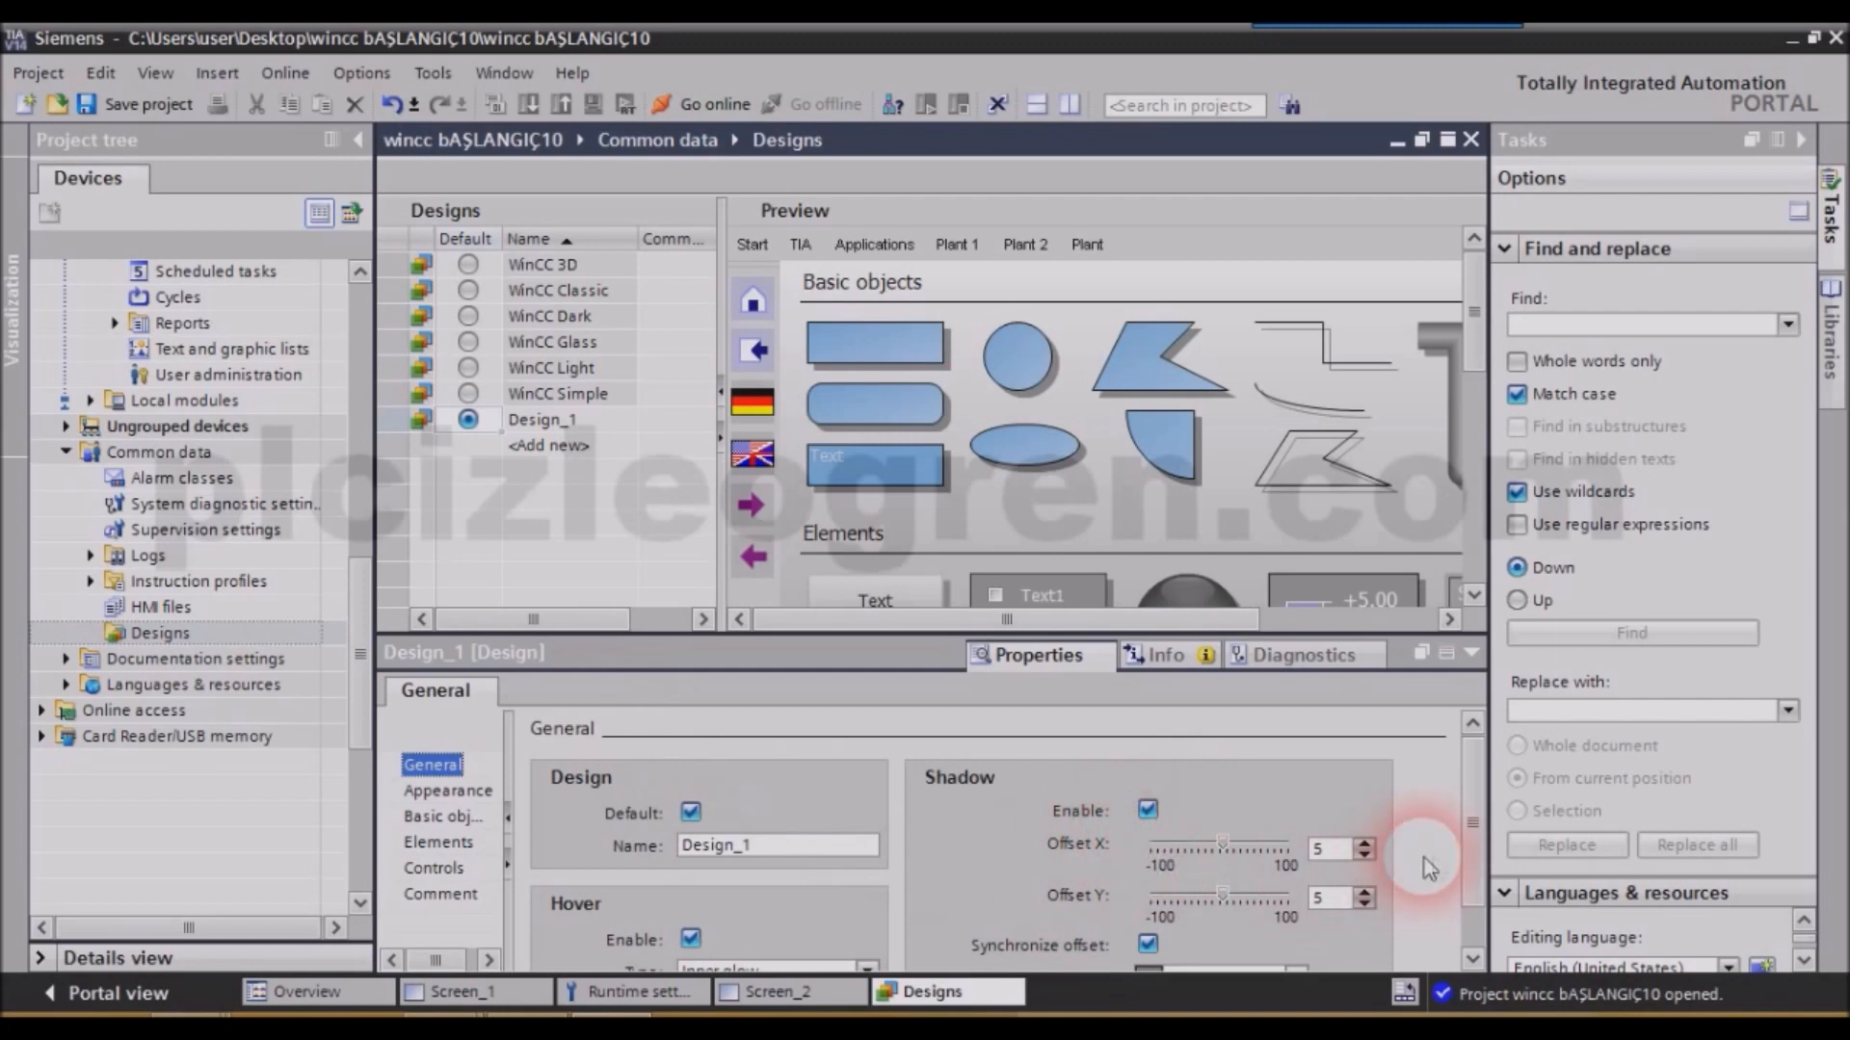
Look through the Hover and Shadow settings, the Appearance properties and the Basic objects properties of Design_1.
scroll(1435, 819, "down", 1)
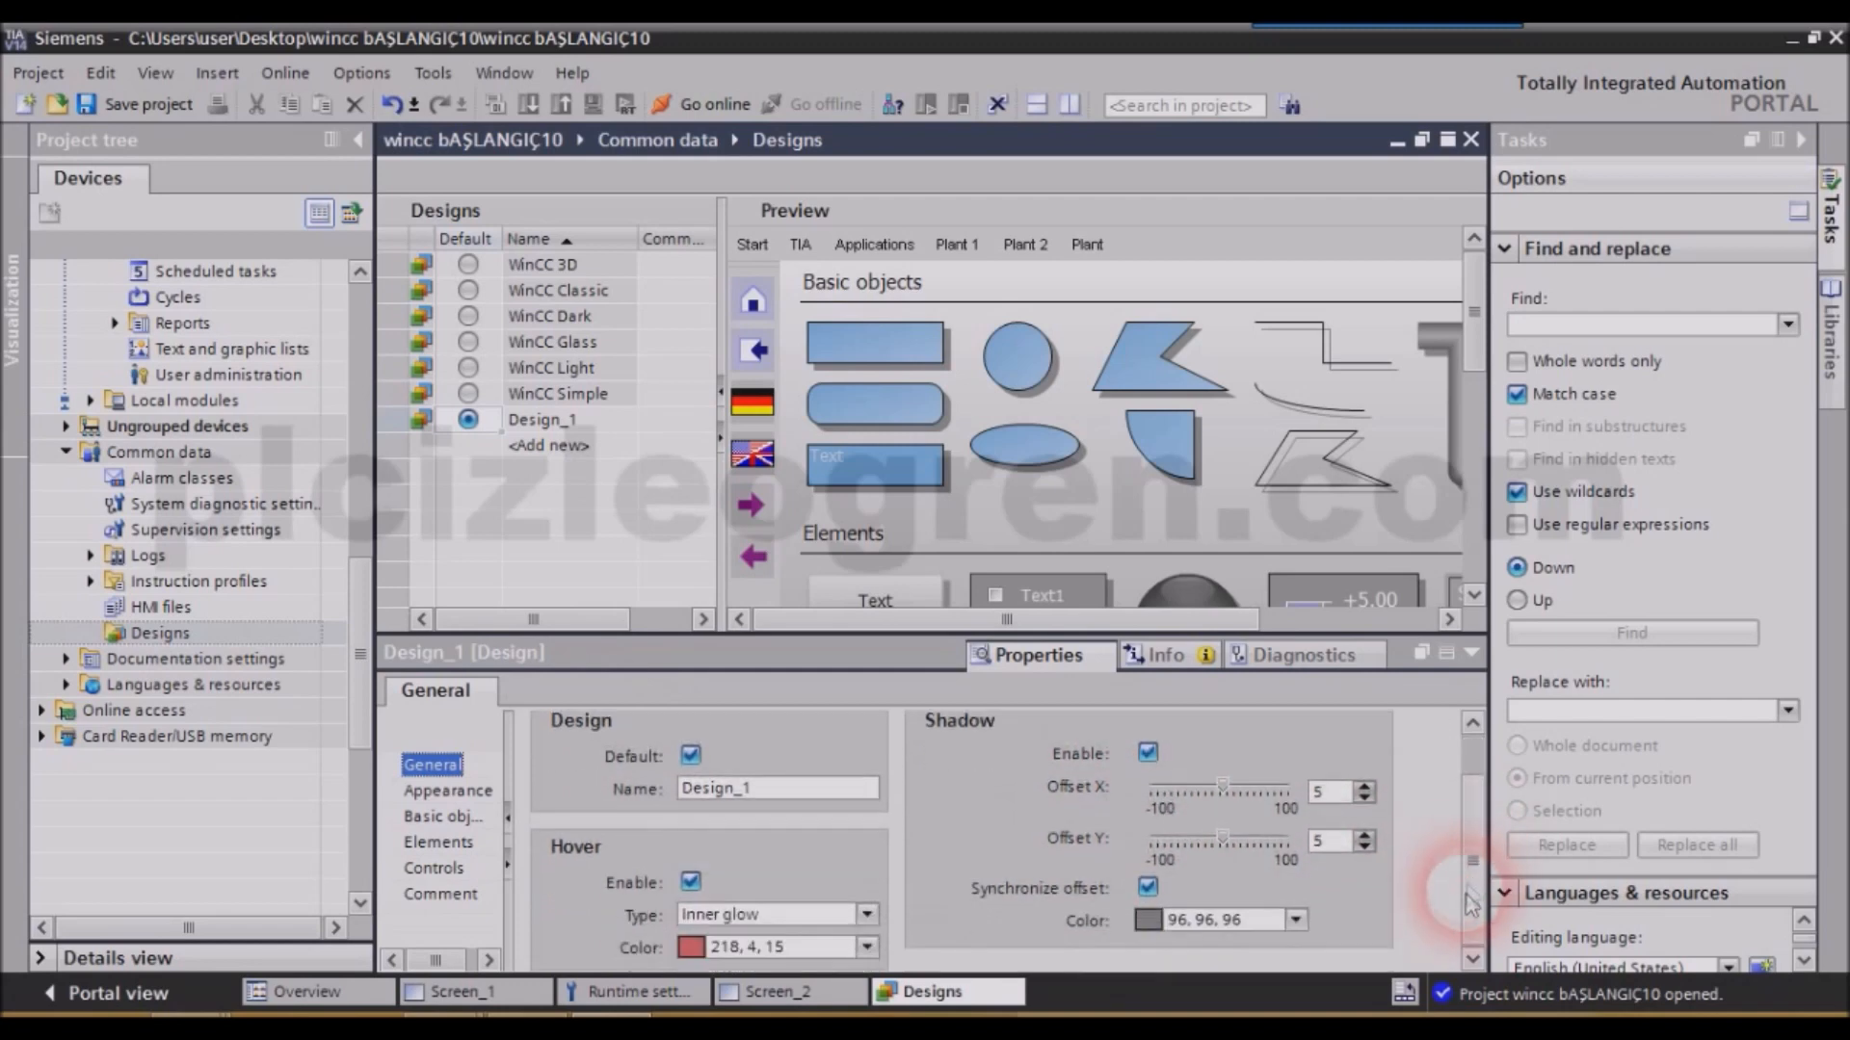
left_click(448, 790)
left_click(441, 816)
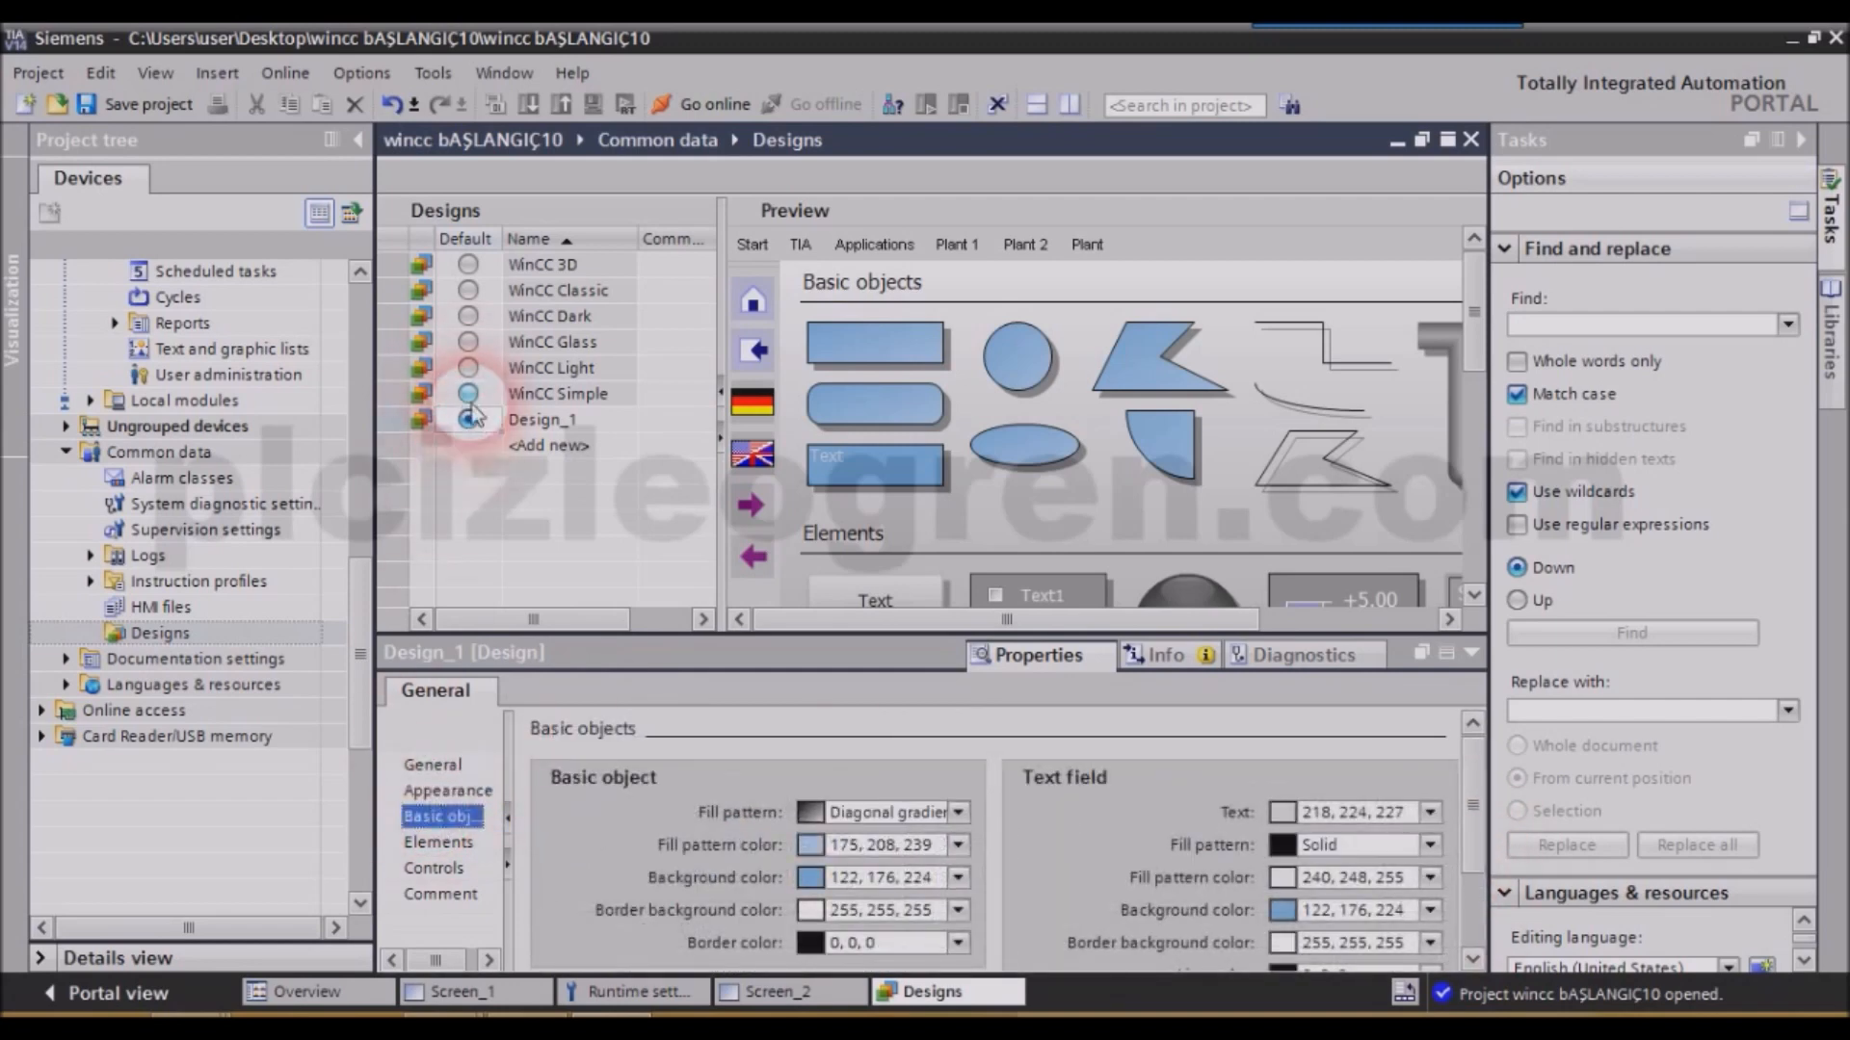
Compare the General settings of WinCC Simple, WinCC Light and WinCC Dark by making each the default, and return the default to Design_1.
left_click(468, 395)
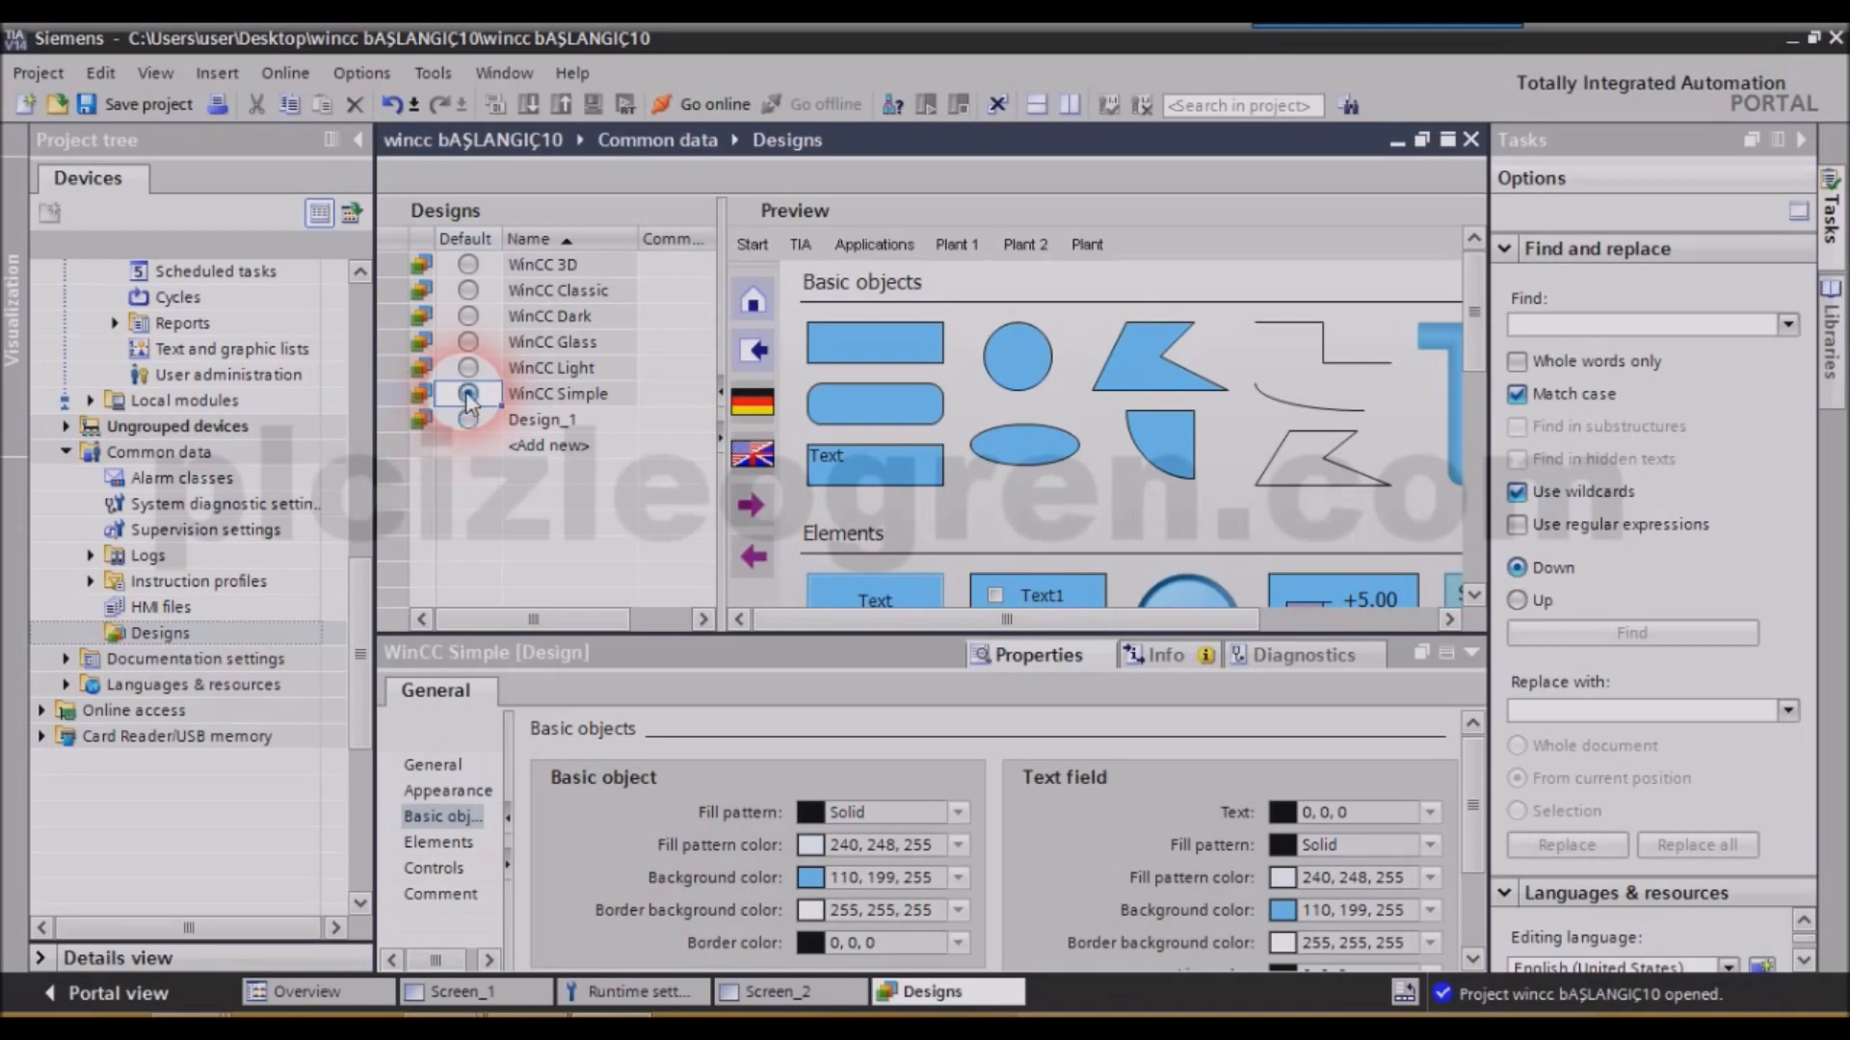
left_click(435, 766)
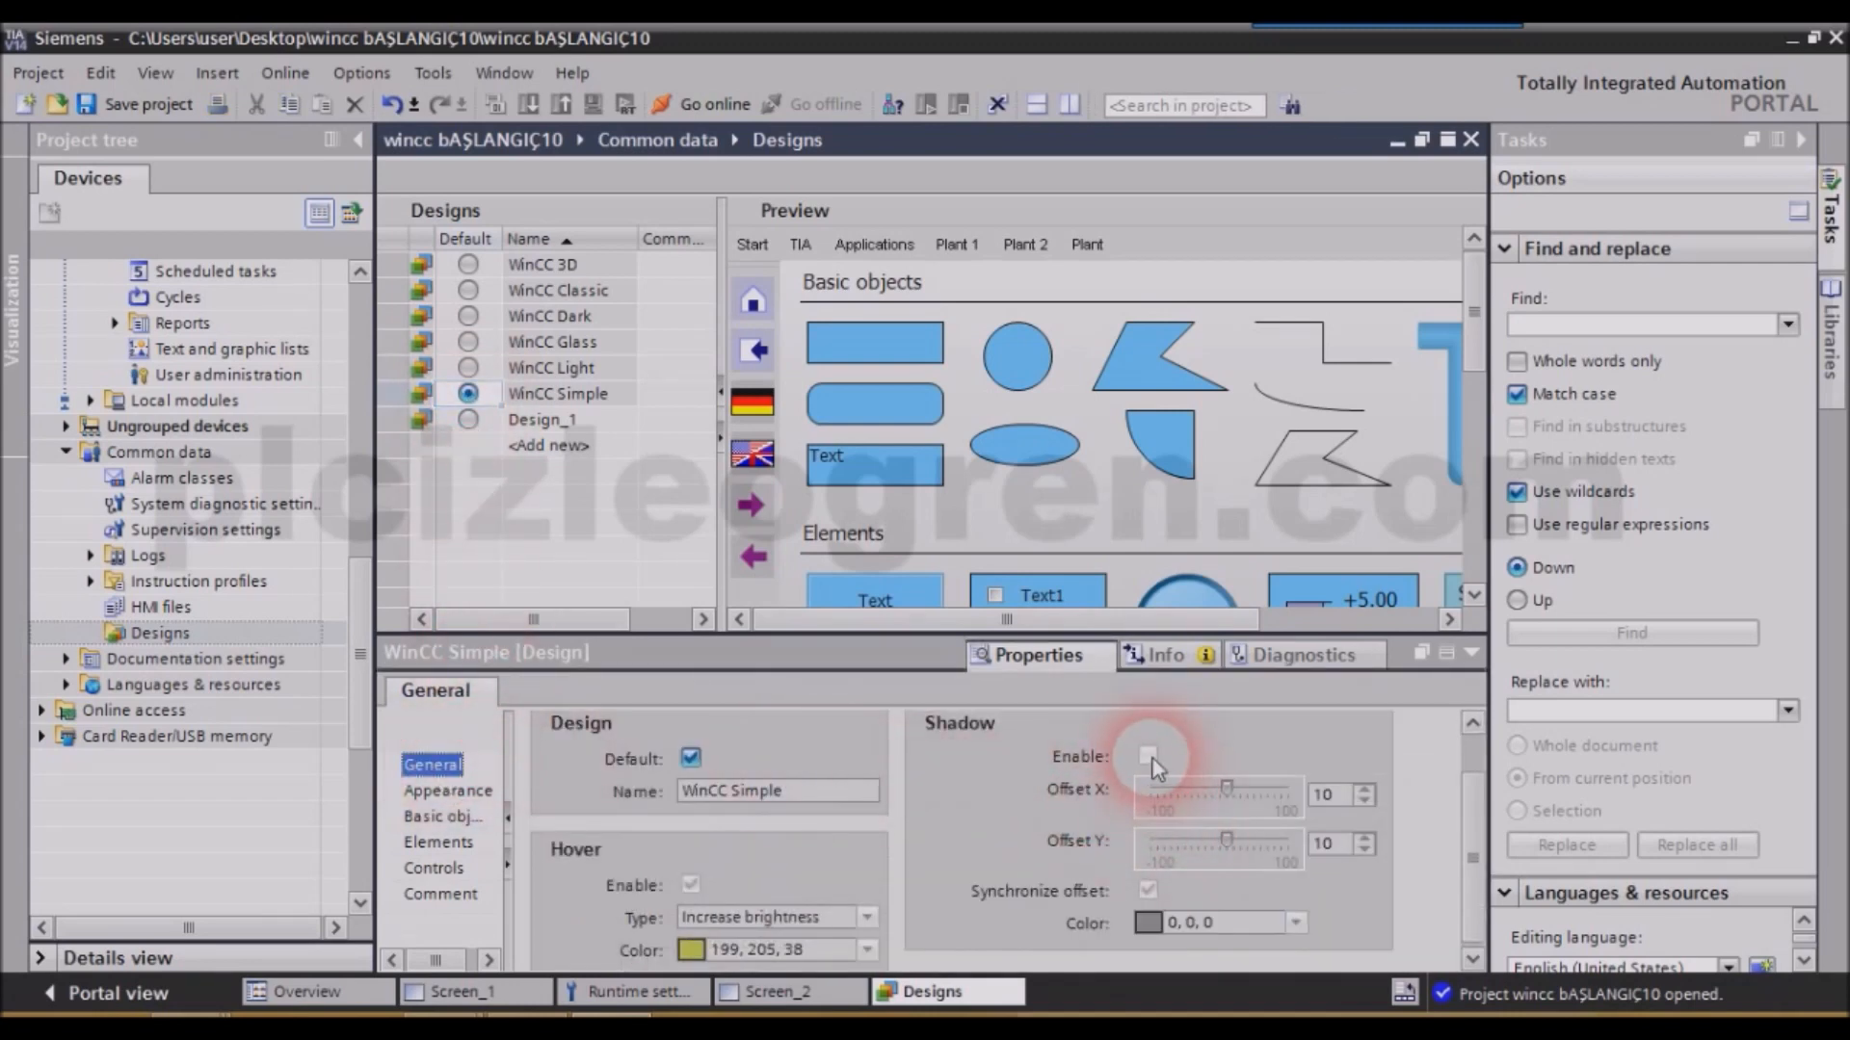
left_click(553, 370)
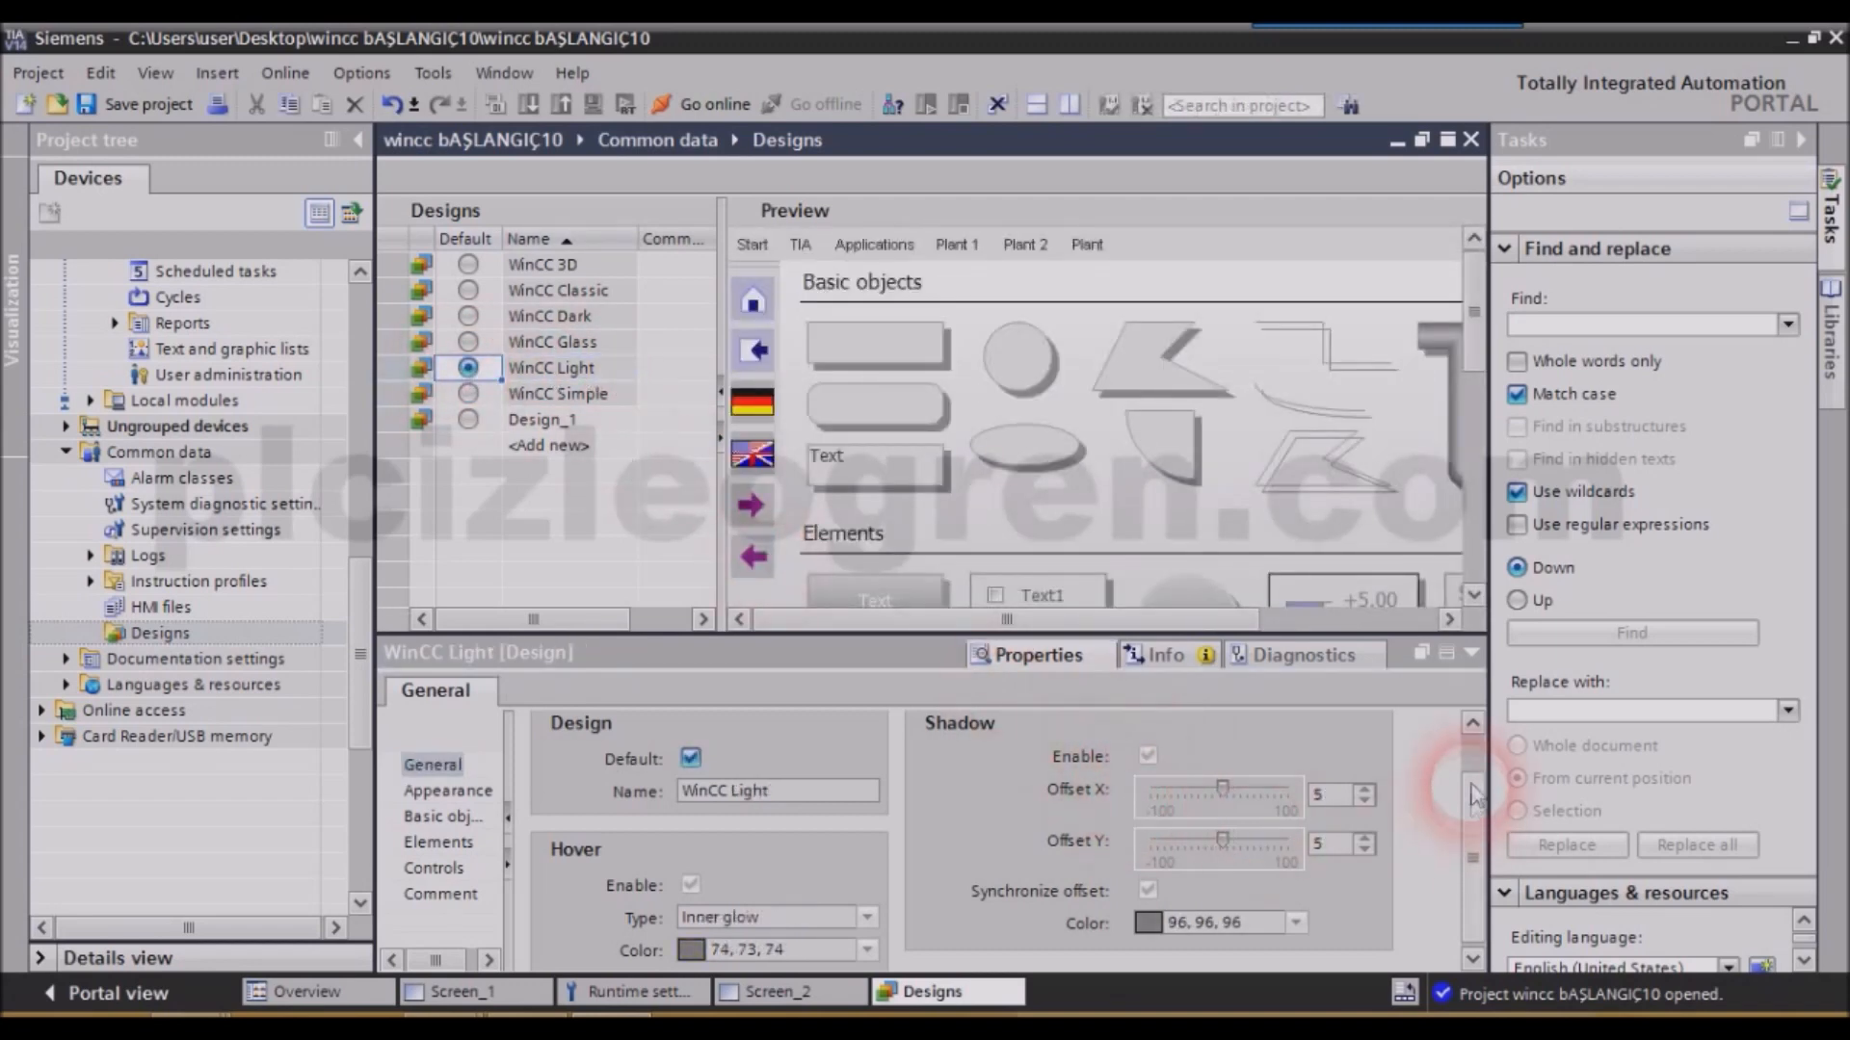
left_click_drag(1474, 790, 1474, 807)
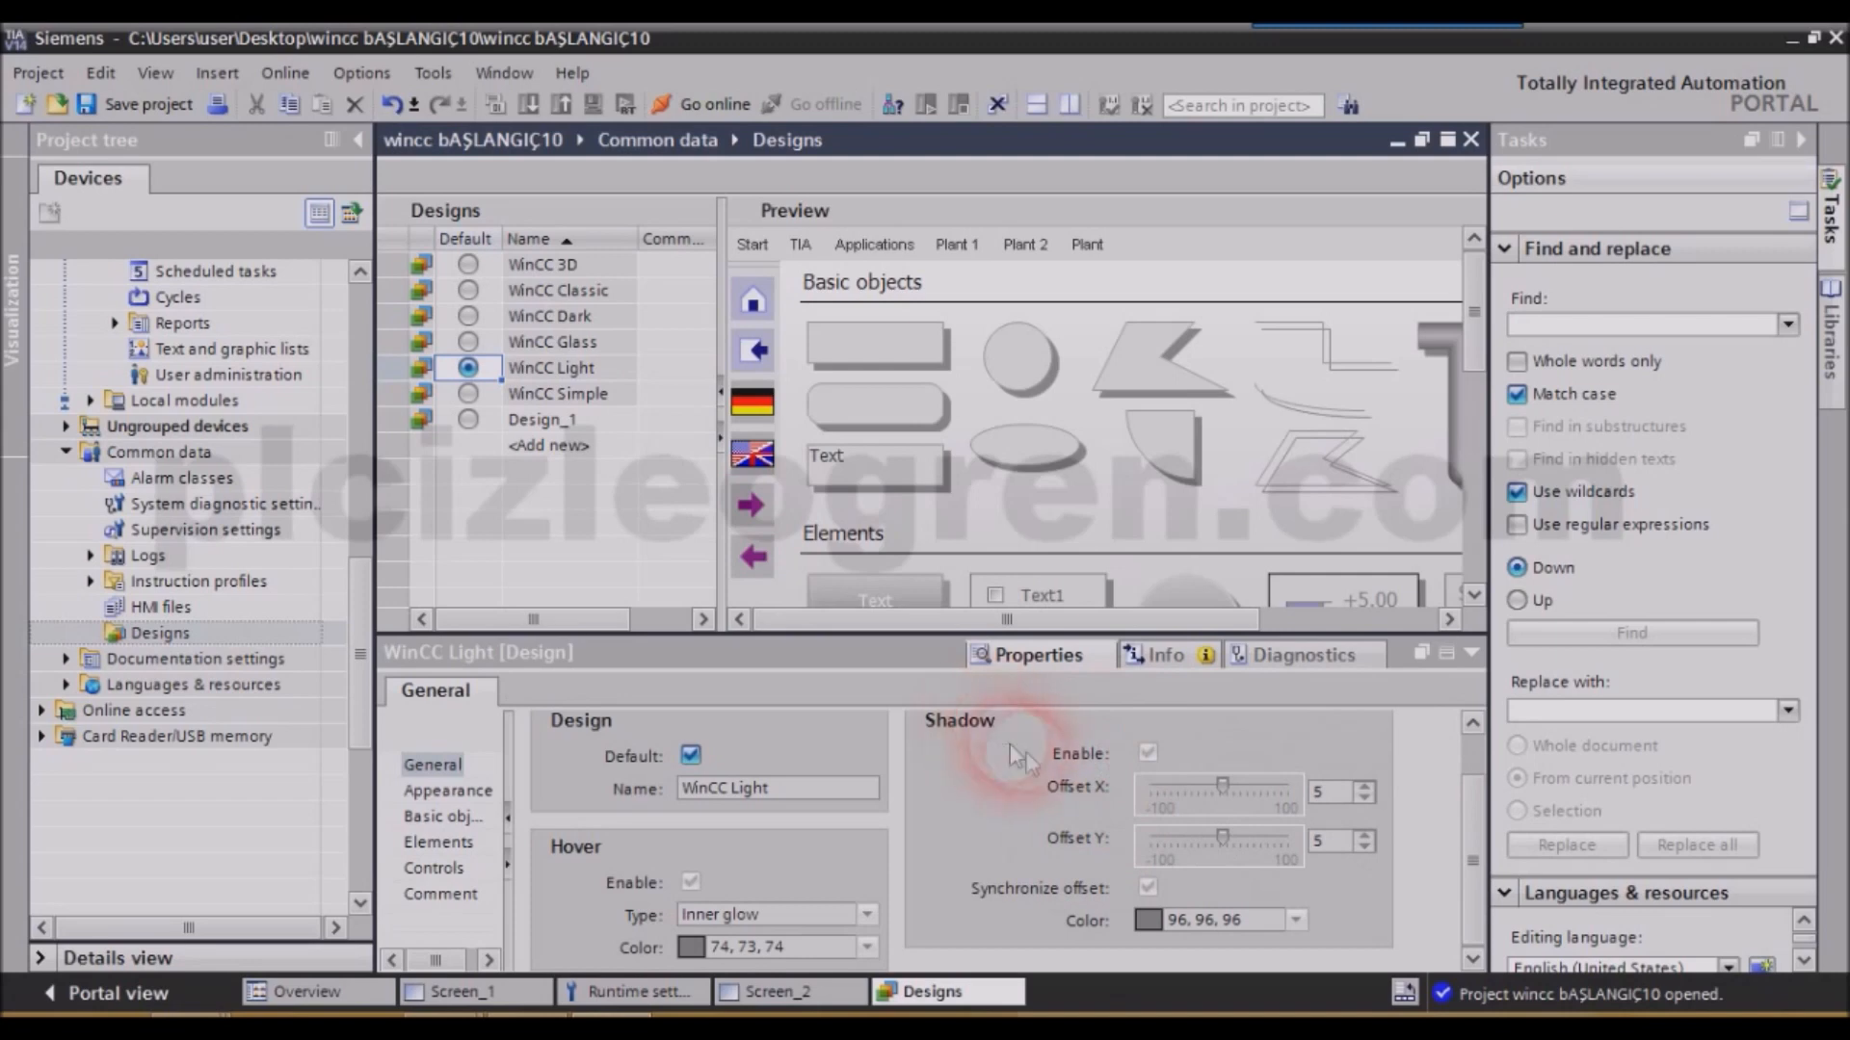
left_click(468, 316)
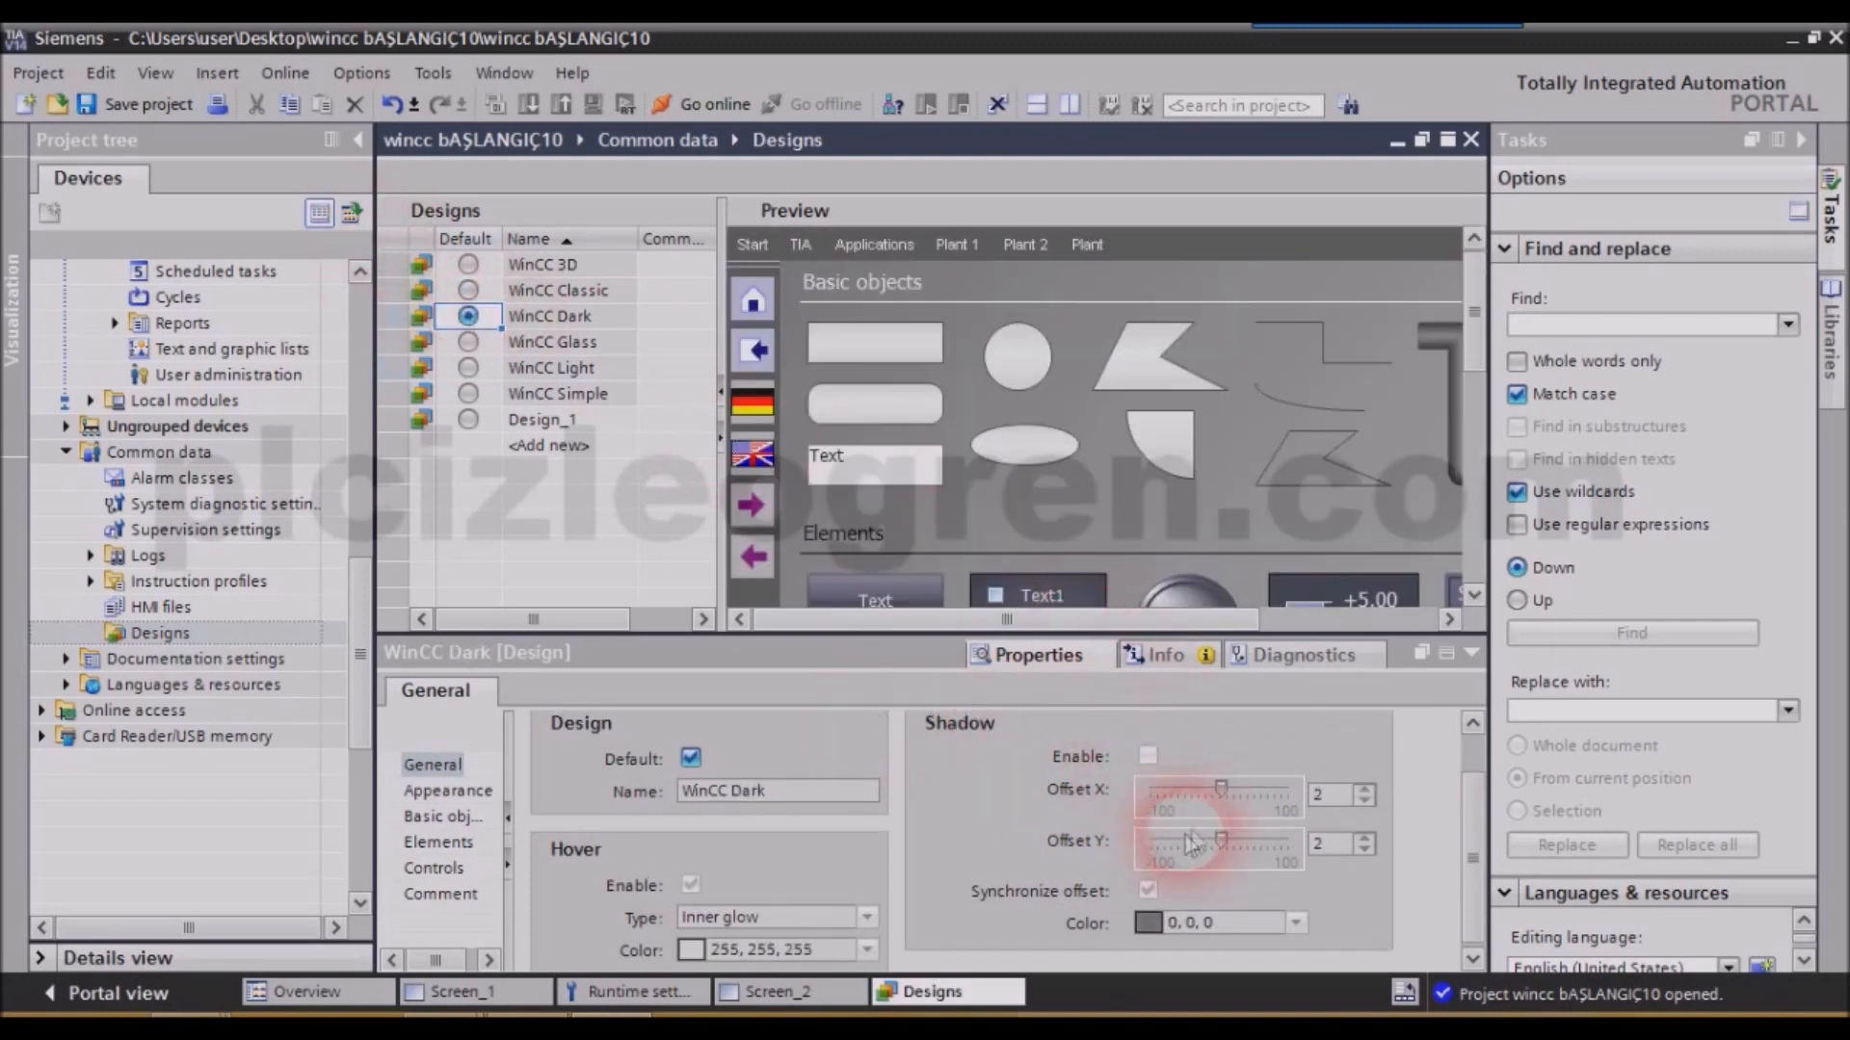
left_click(468, 419)
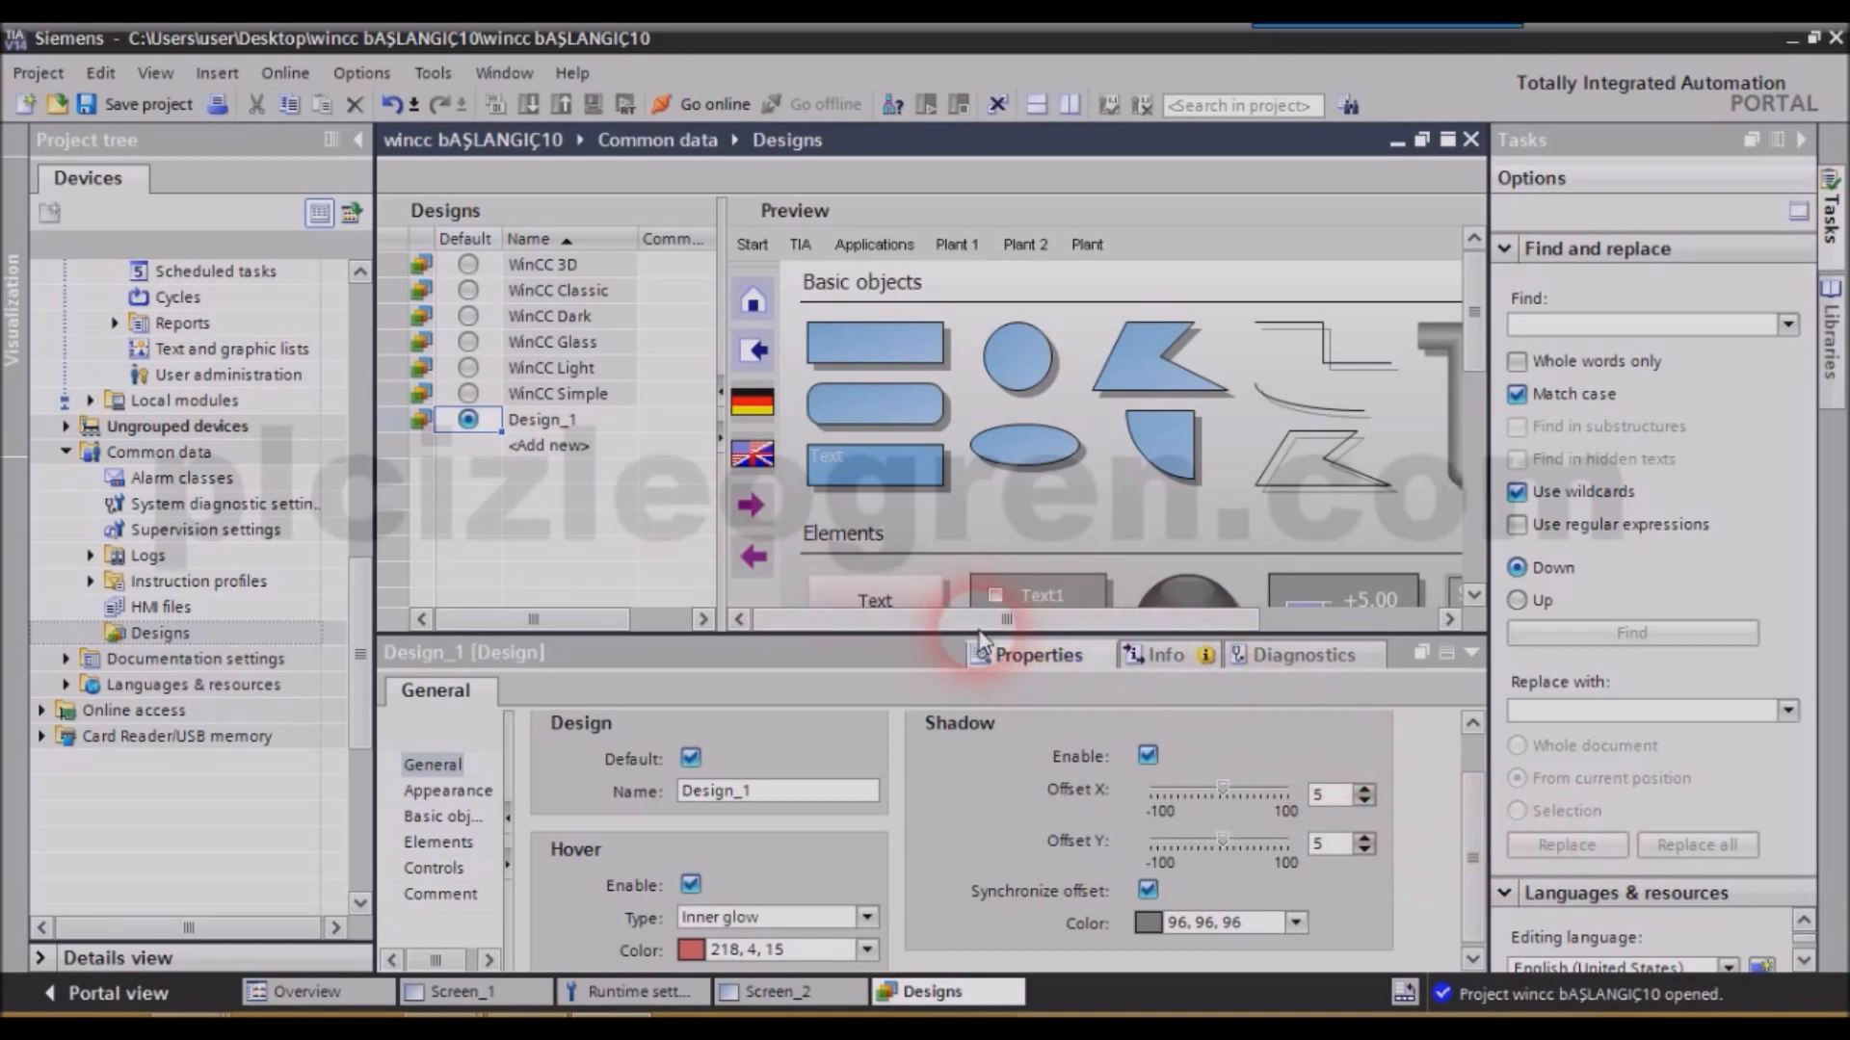
Enlarge the properties area and rename Design_1 as DENEME TASARIM.
left_click_drag(990, 647, 954, 486)
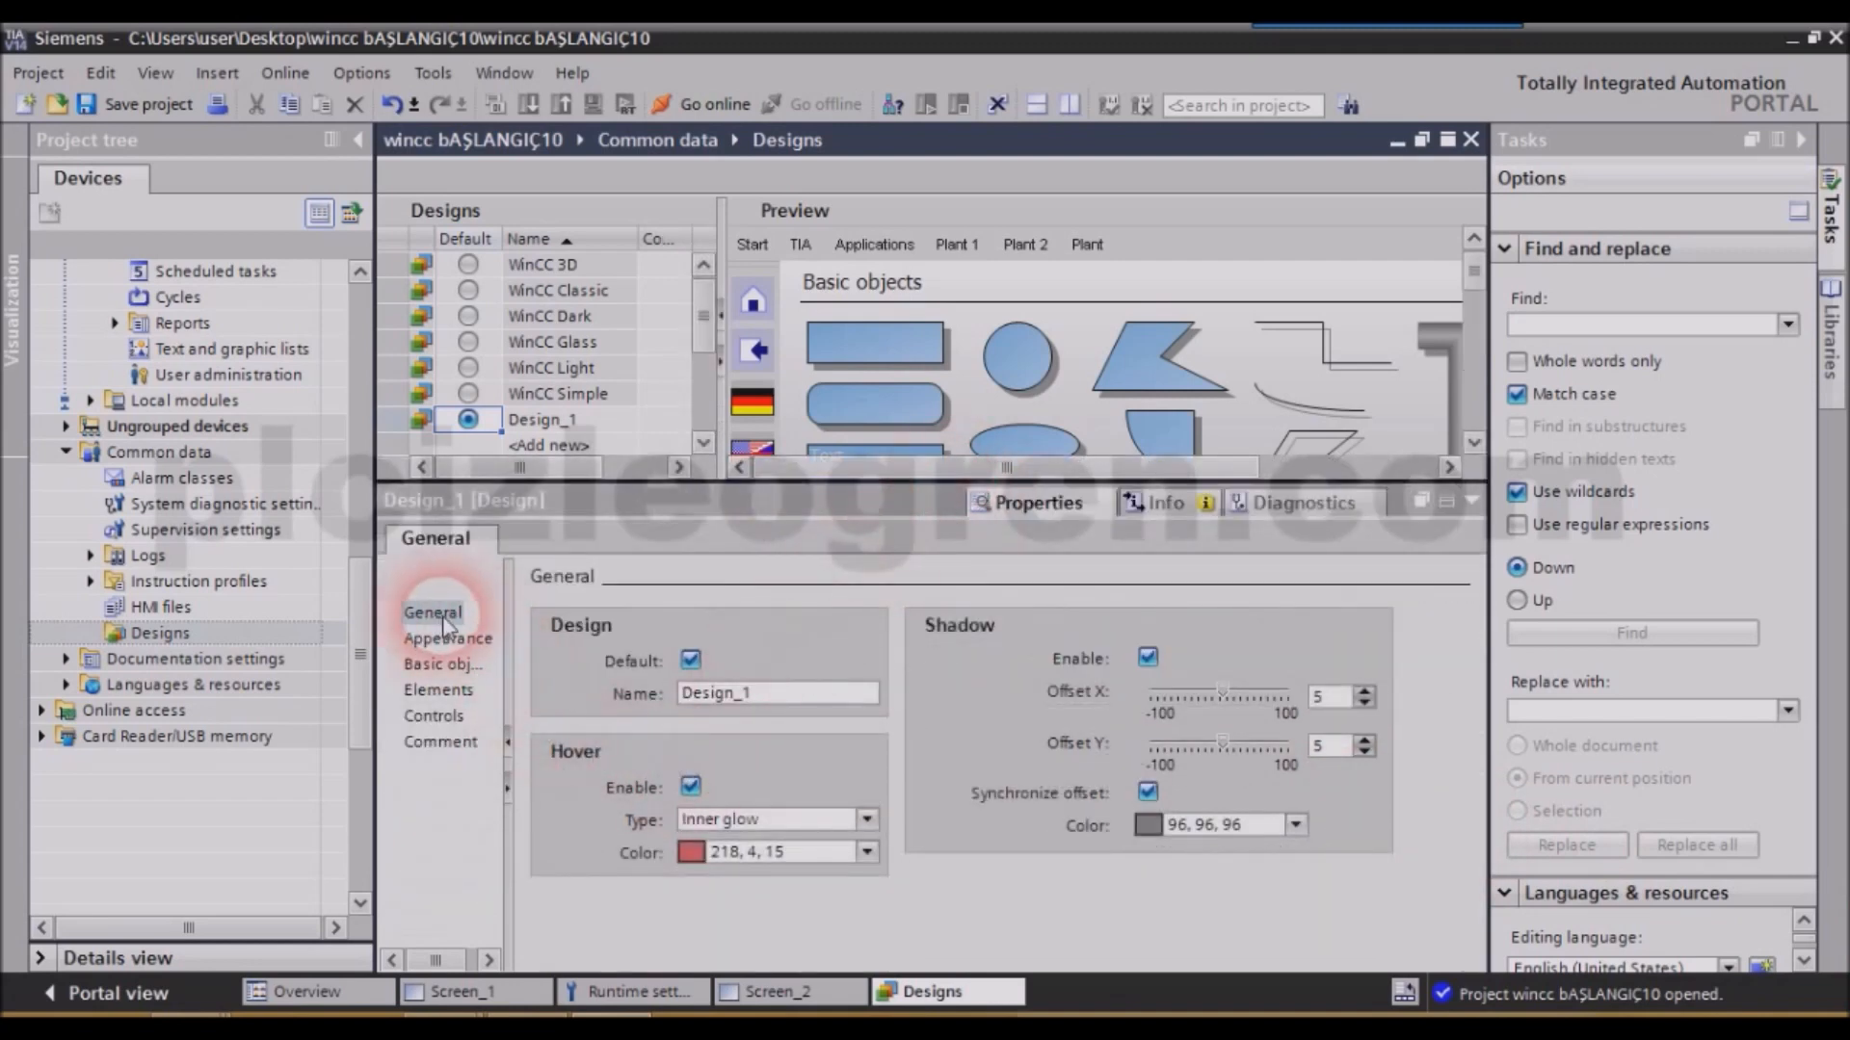
left_click(725, 695)
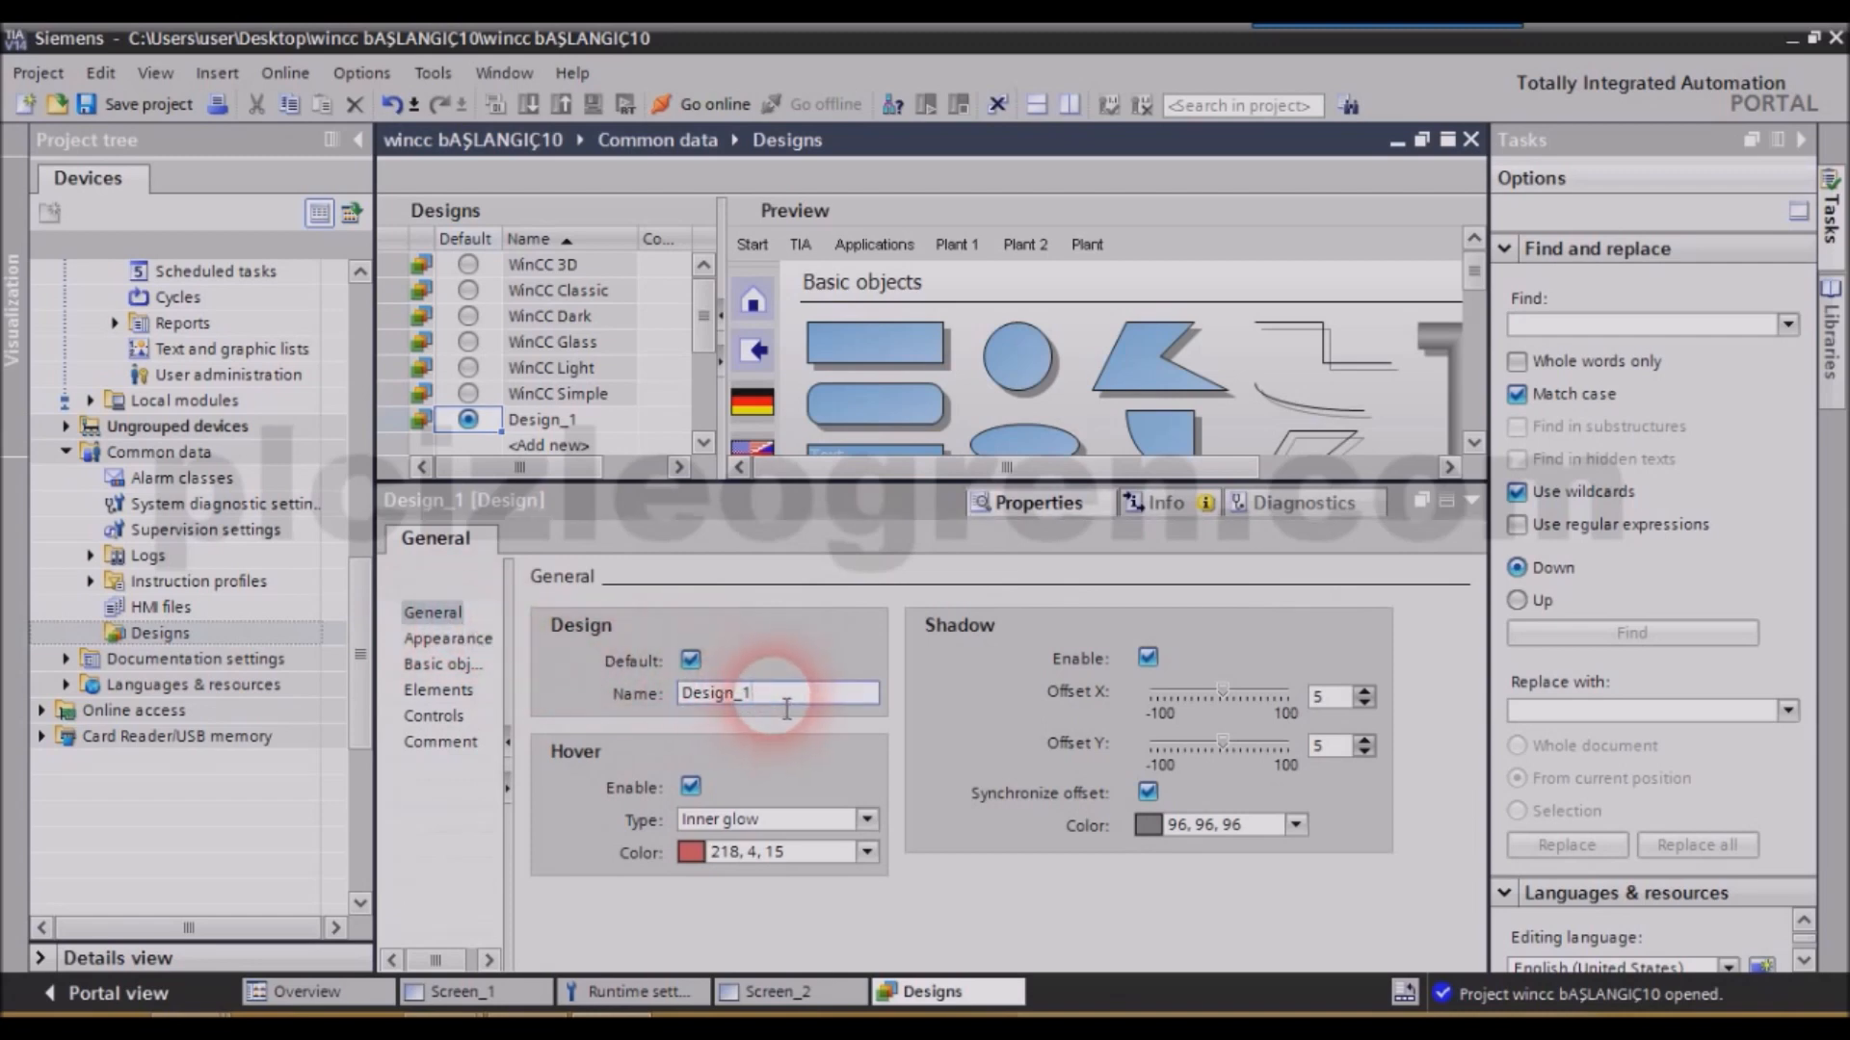
left_click_drag(785, 703, 643, 680)
type("DENEME TASARIM")
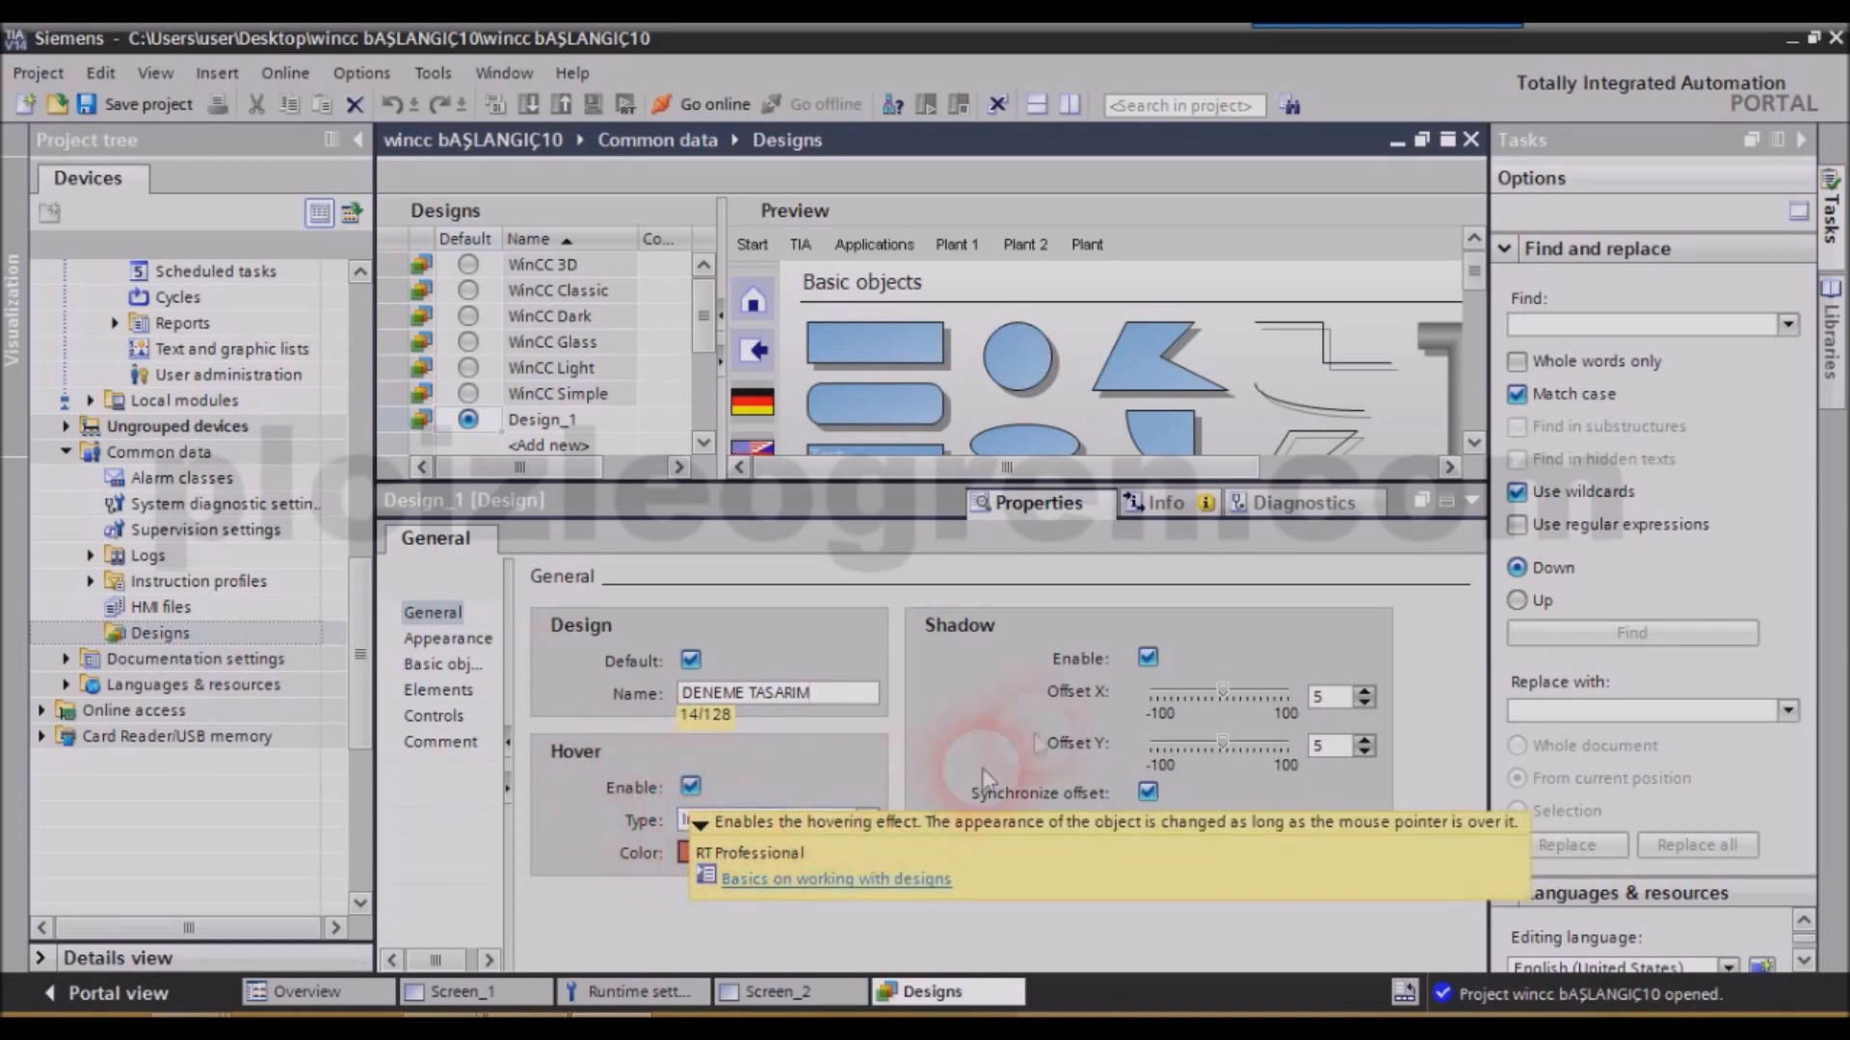
Try the Inner glow and Increase brightness hover types, and set the design's hover type to Outer glow.
left_click(870, 821)
left_click(805, 819)
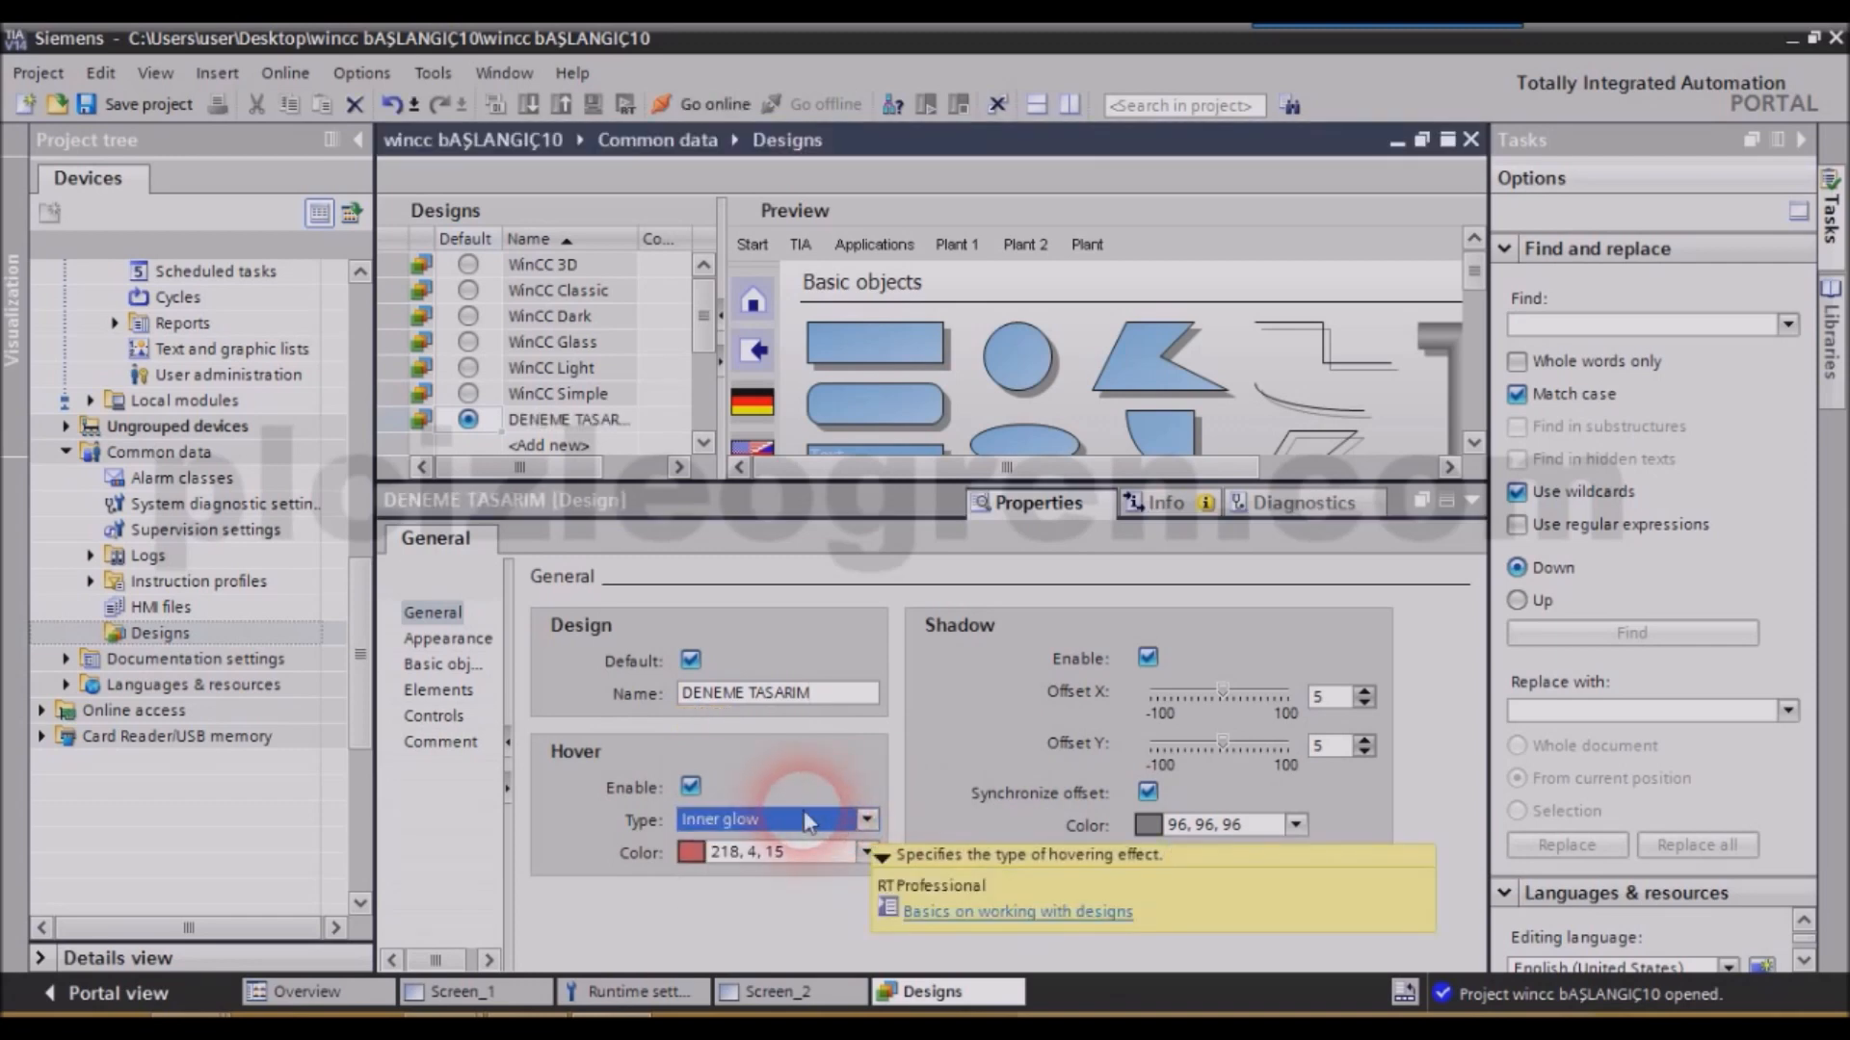
left_click(764, 848)
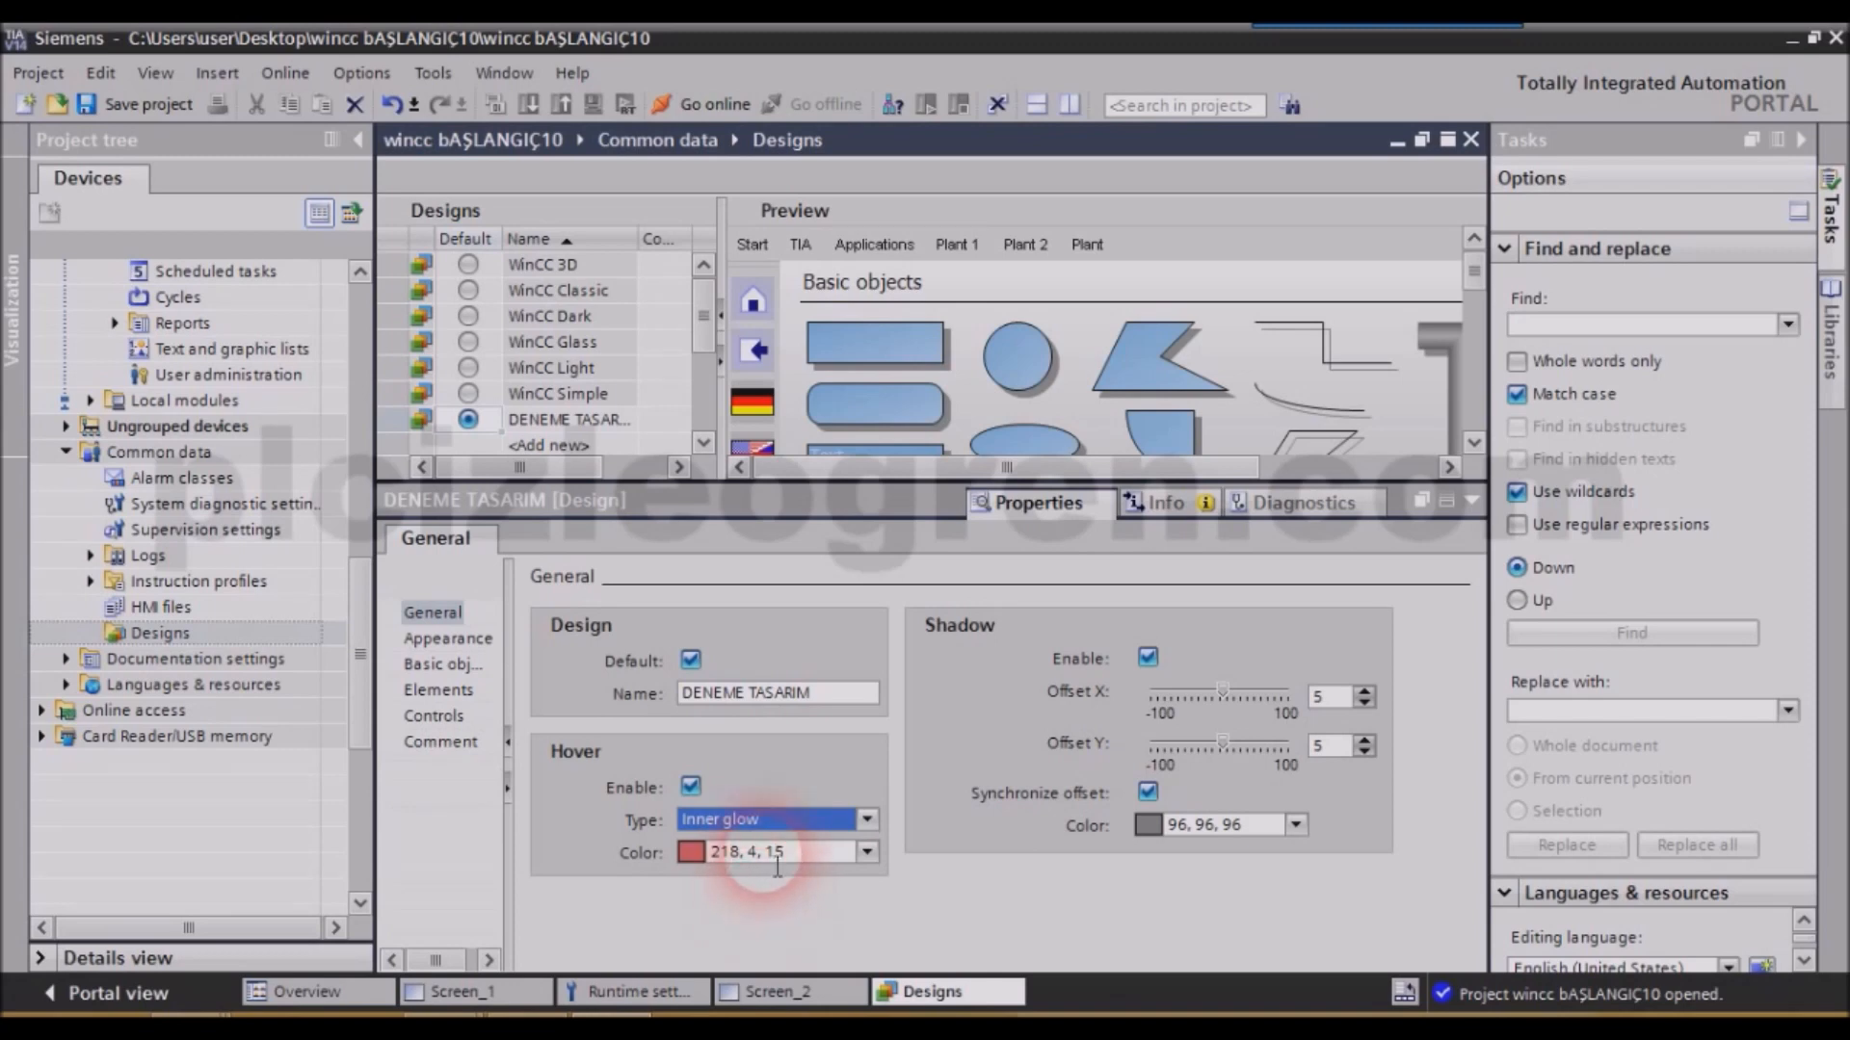
left_click(711, 828)
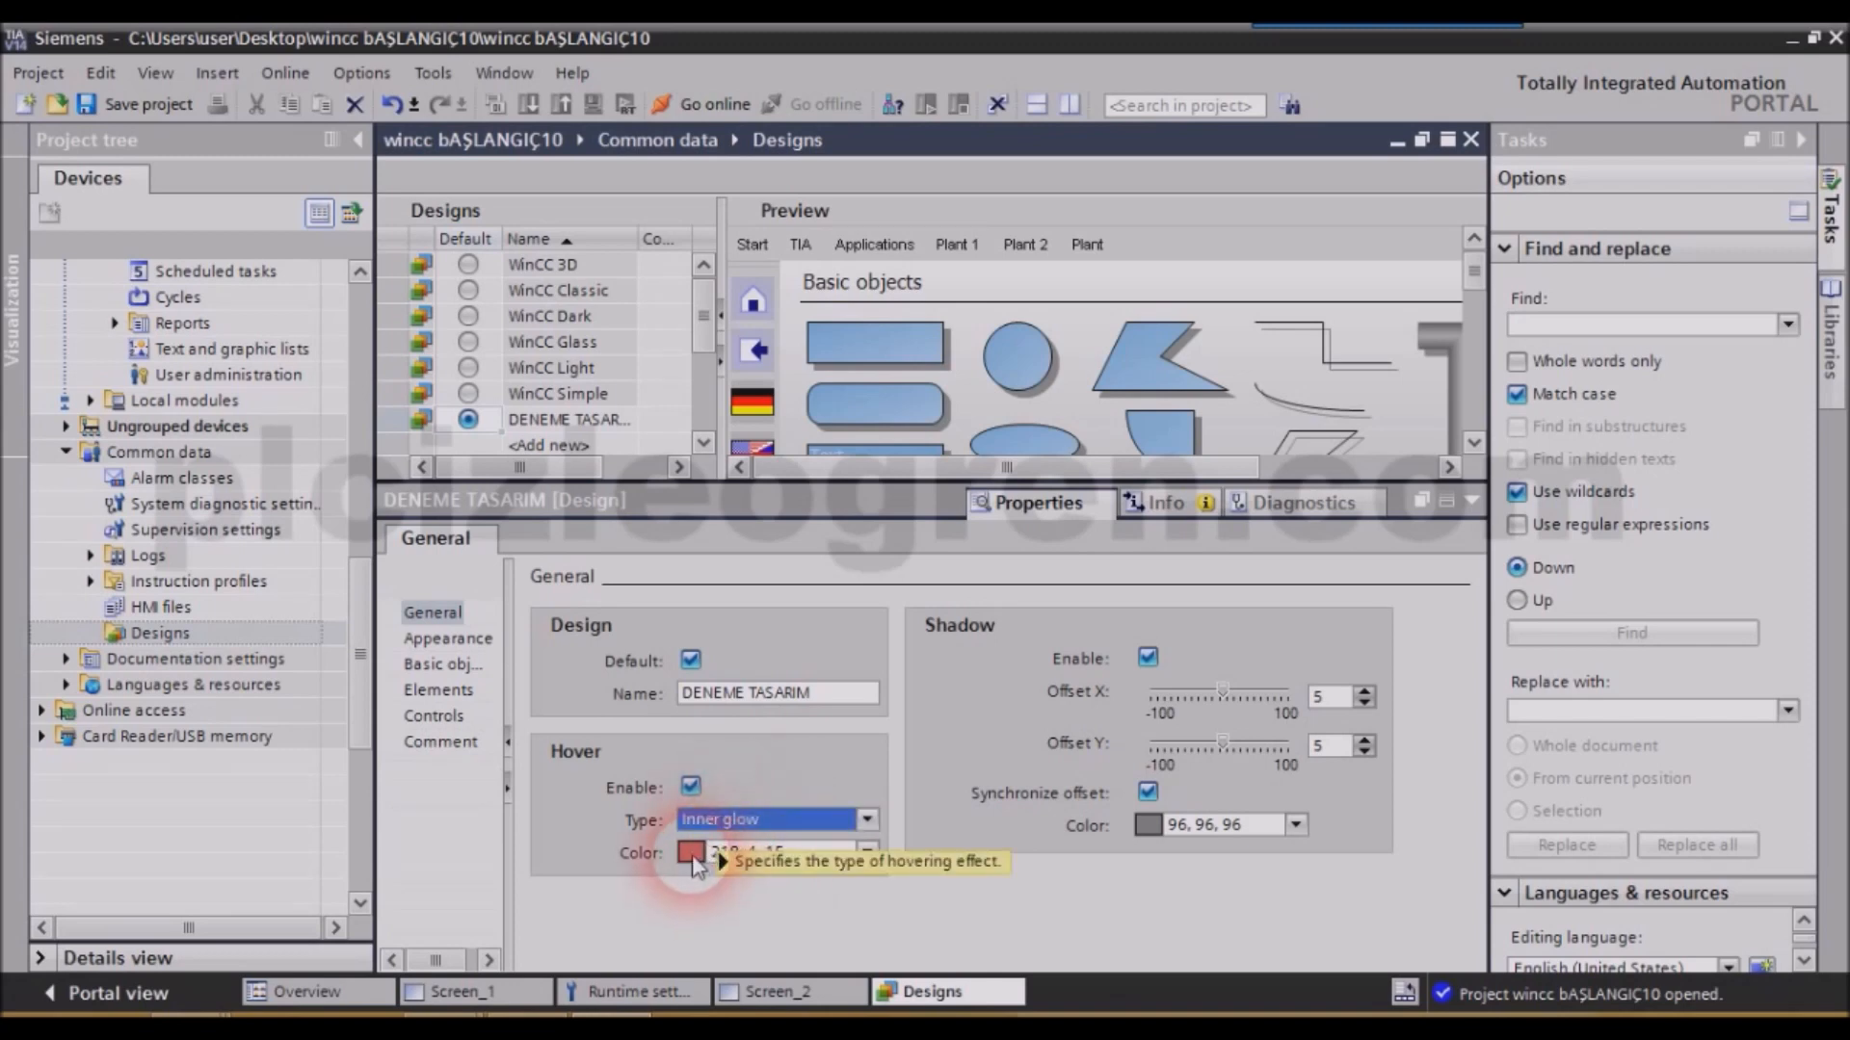
left_click(864, 819)
left_click(753, 846)
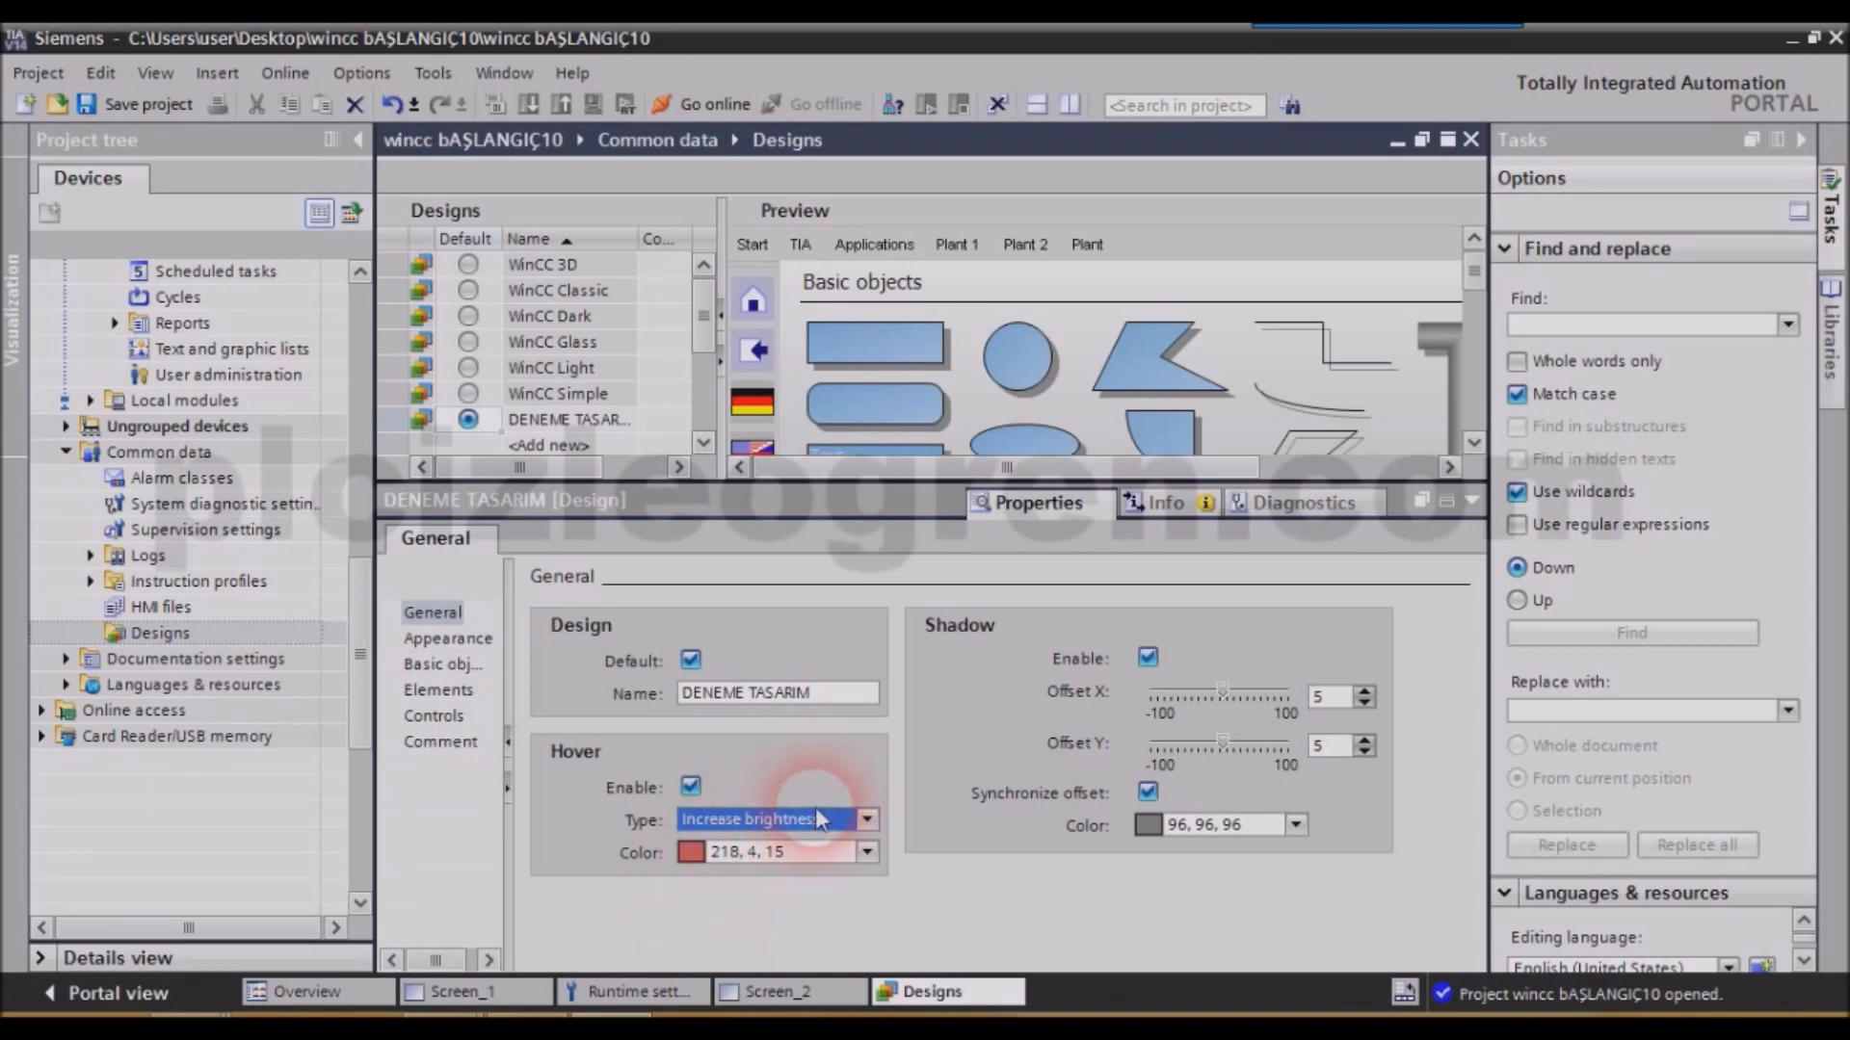
left_click(867, 819)
left_click(750, 892)
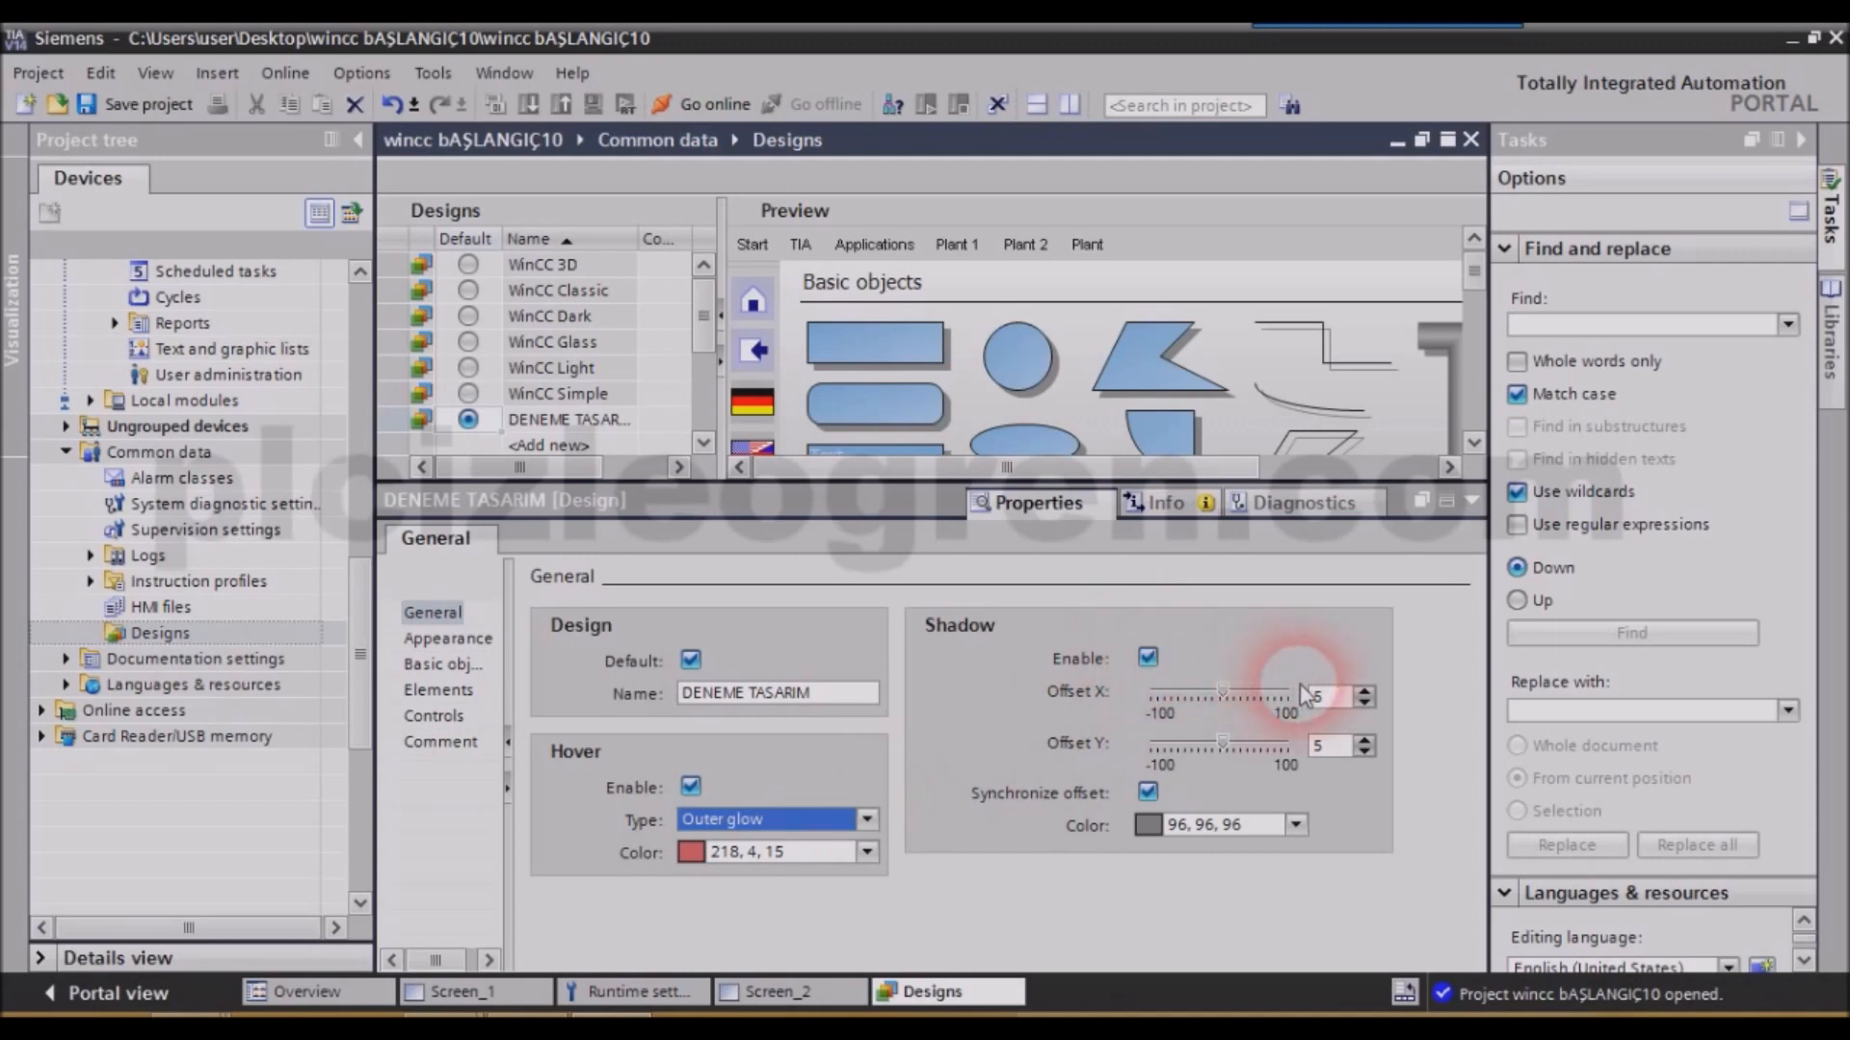
Set the design's shadow offsets X and Y to 3, leaving offset synchronization enabled.
left_click(1366, 701)
left_click(1366, 701)
left_click(1366, 702)
left_click(1366, 701)
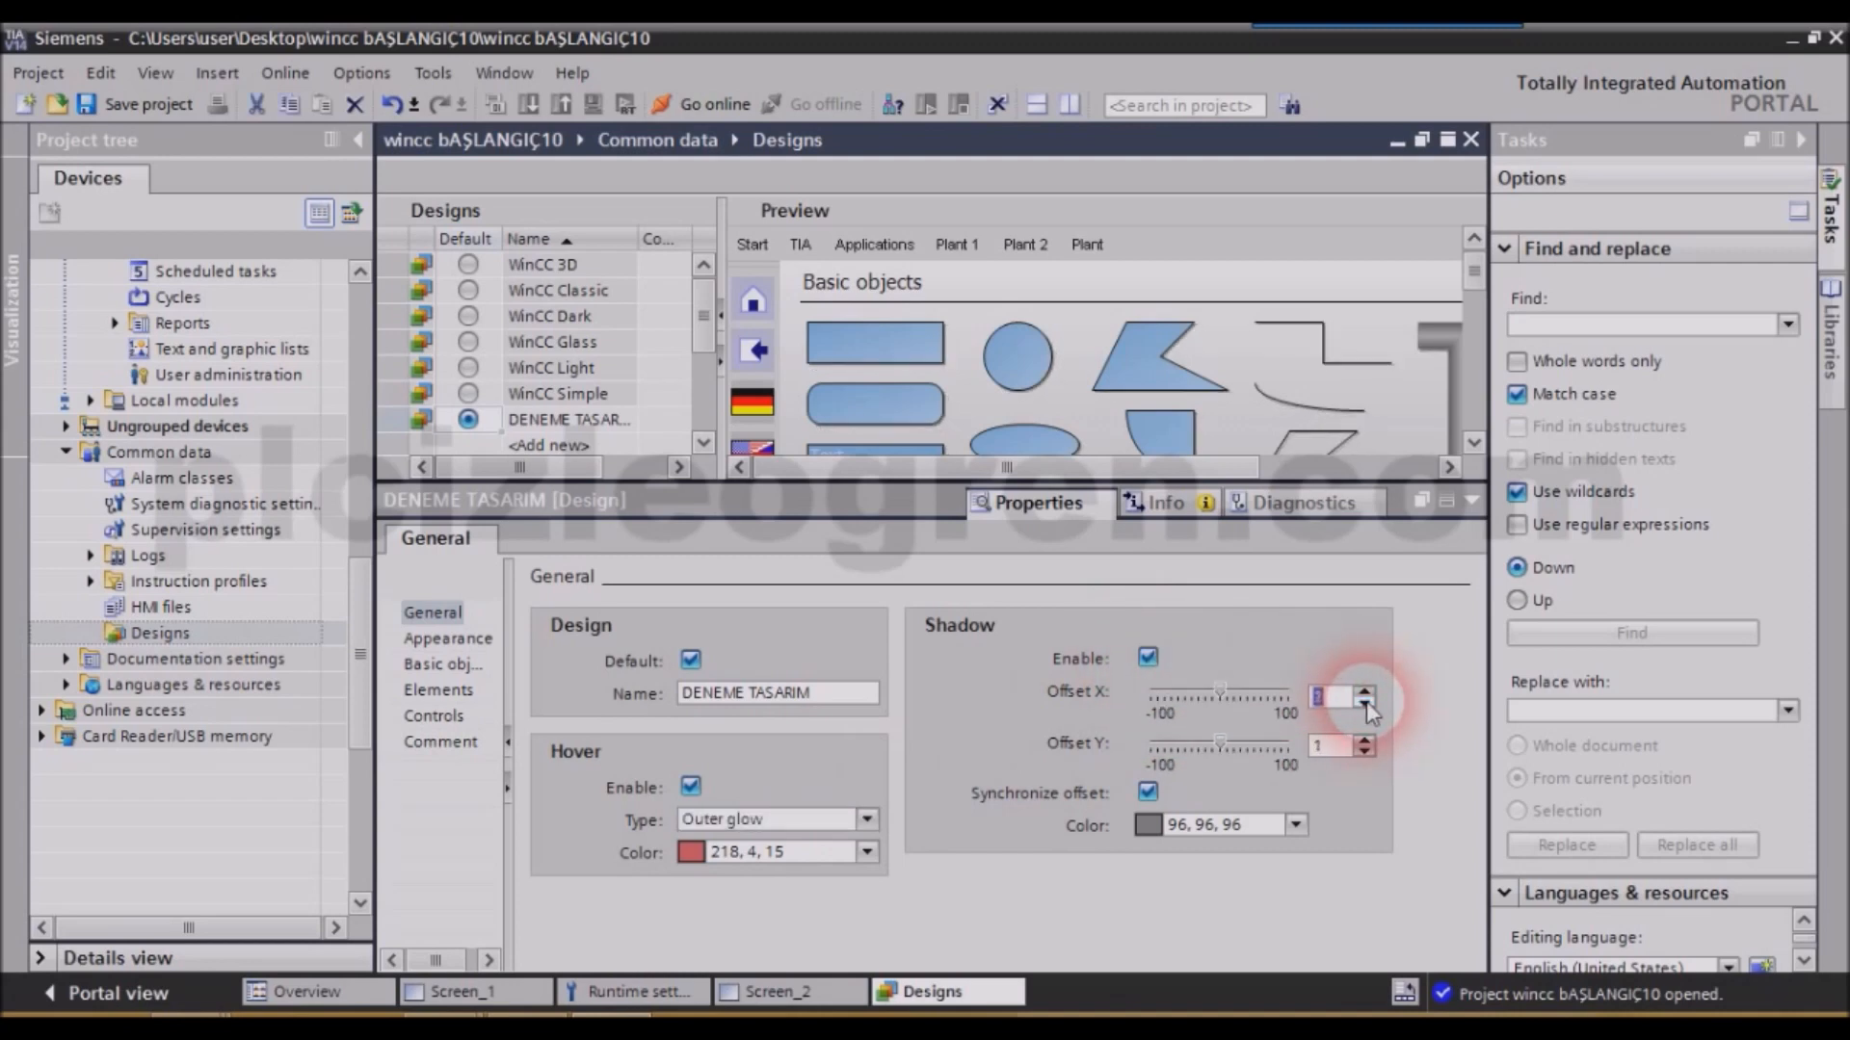
left_click(1366, 692)
left_click(1366, 692)
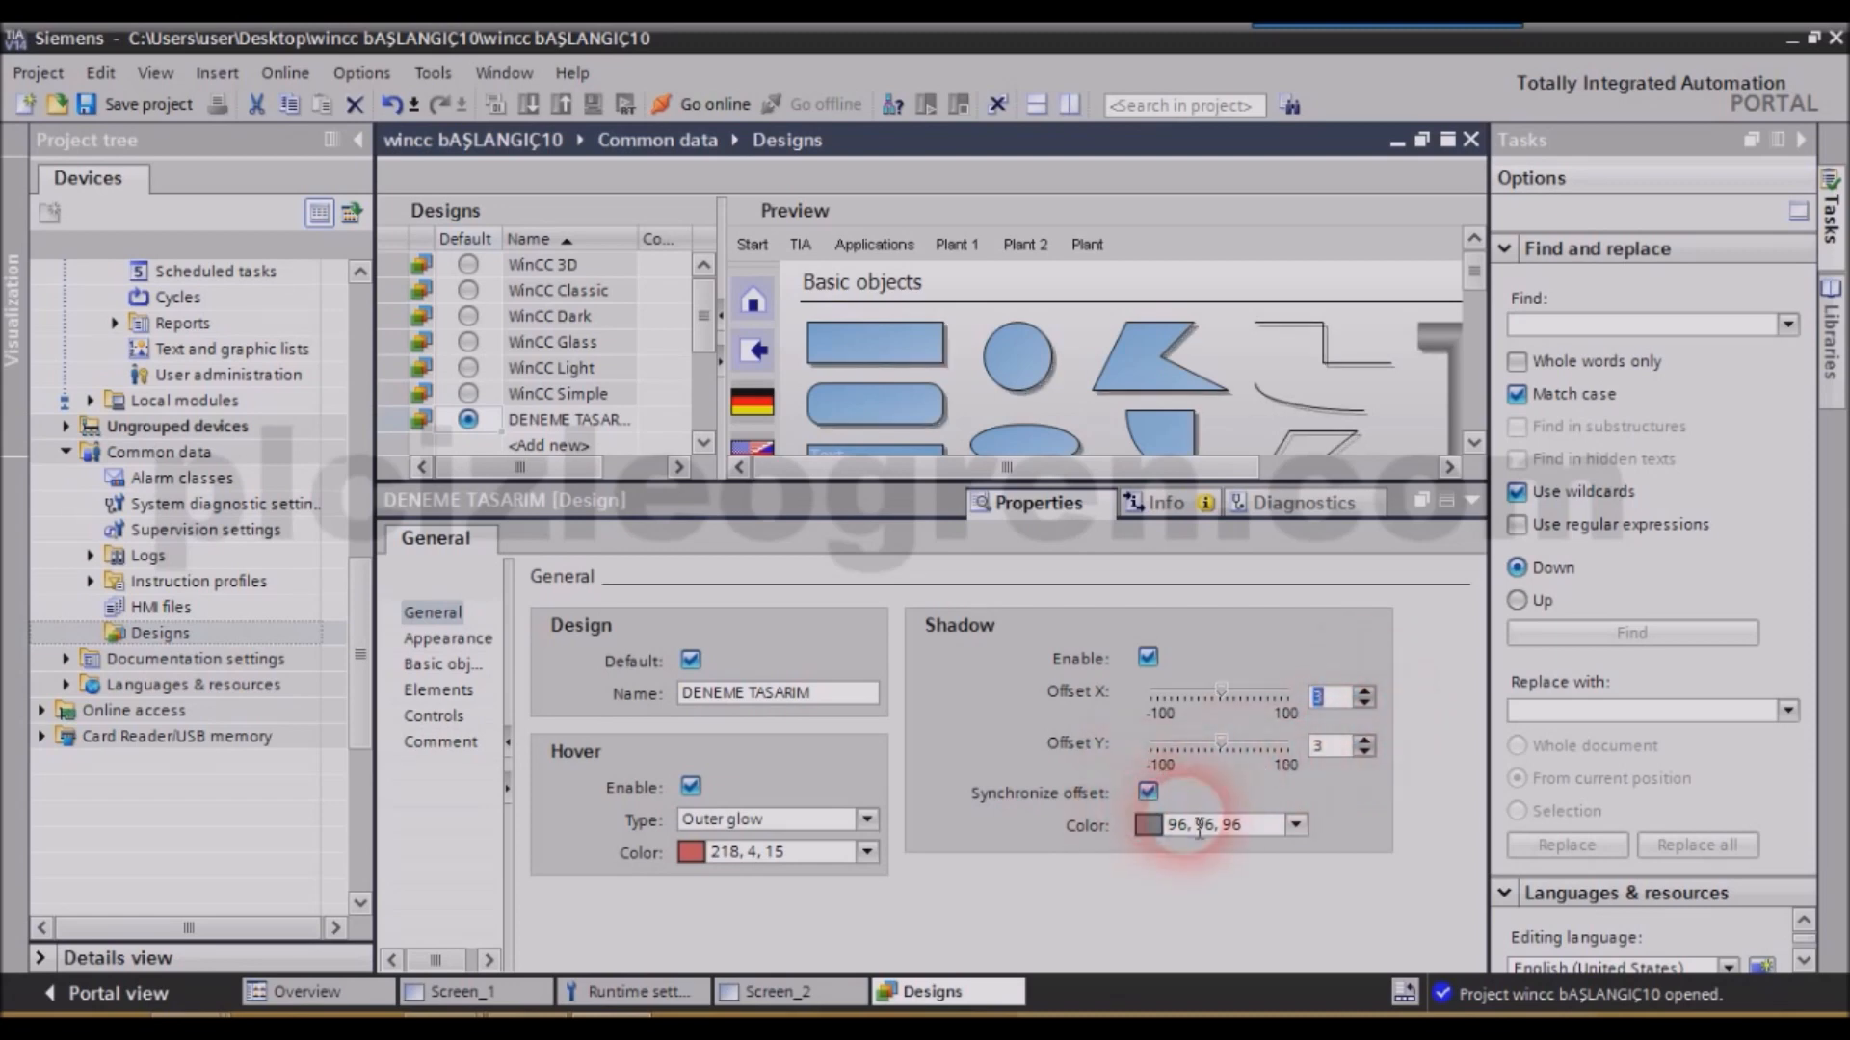
left_click(1152, 796)
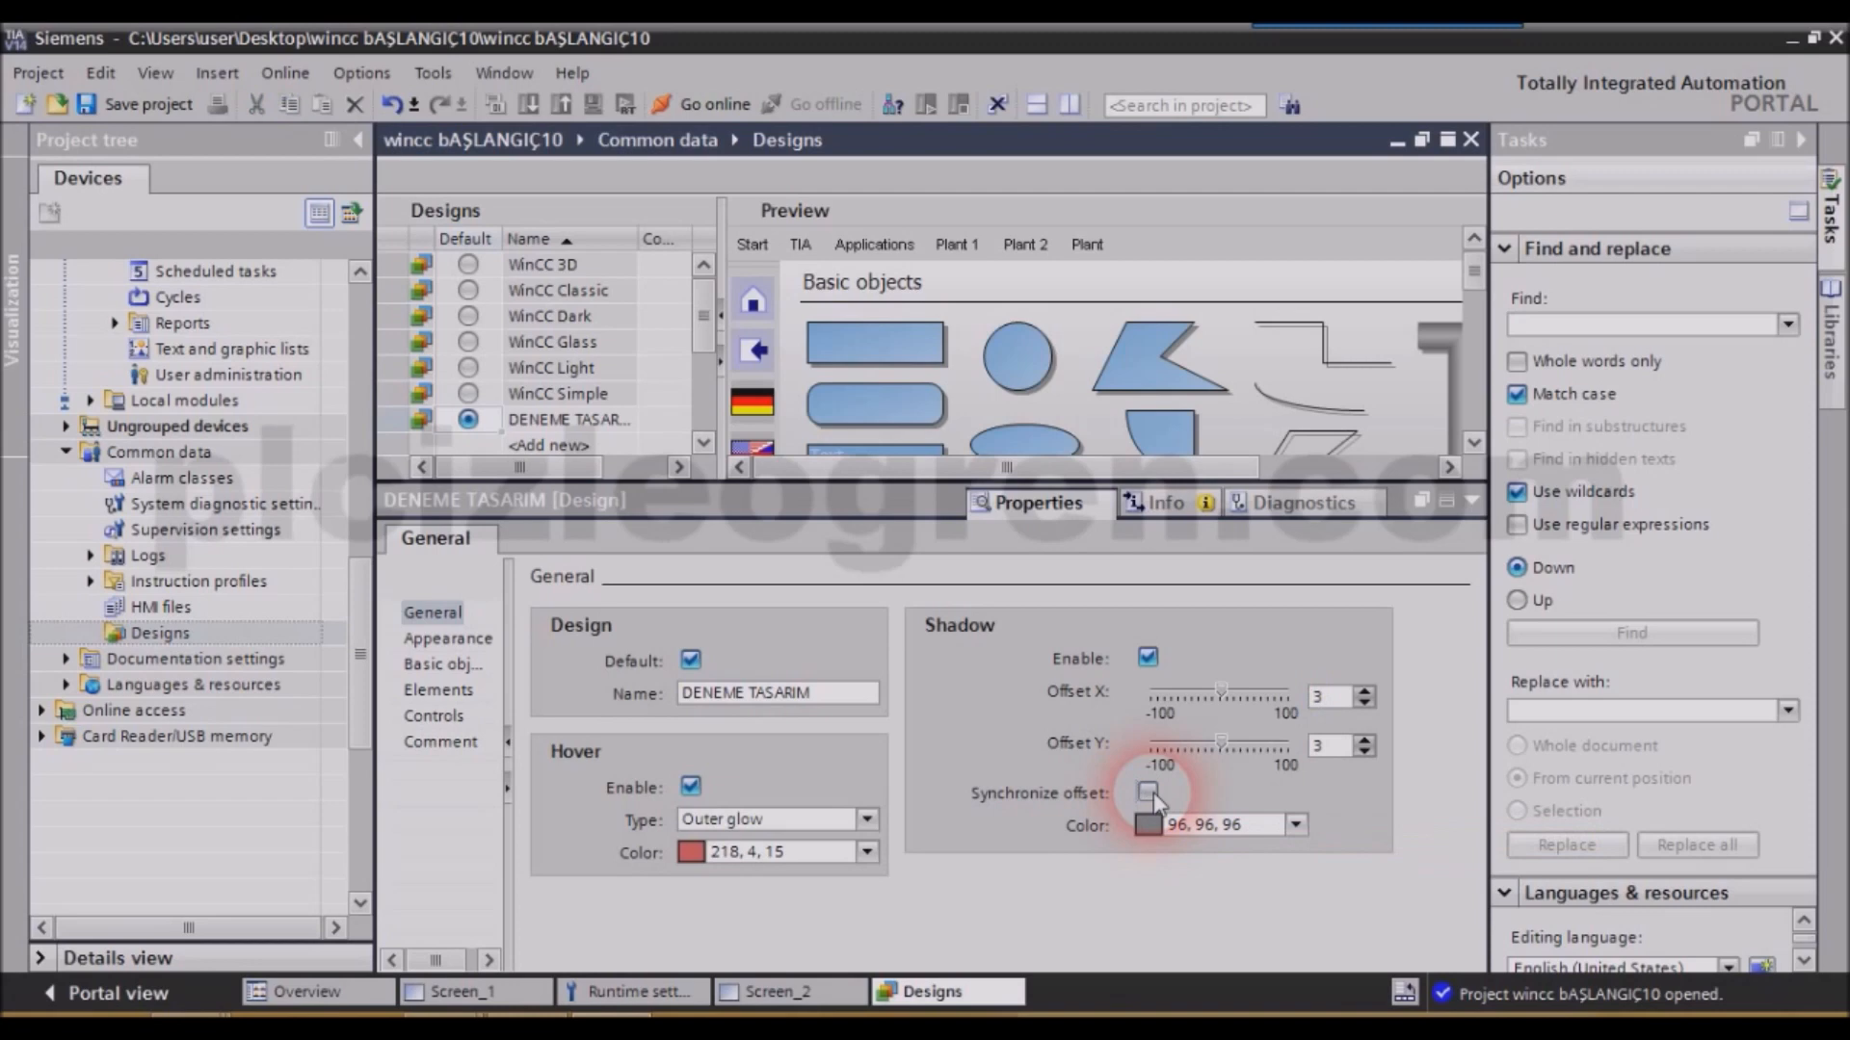
left_click(1149, 794)
Set the design's shadow color to orange (255, 153, 0) and check it on the elements in the preview.
left_click(1296, 825)
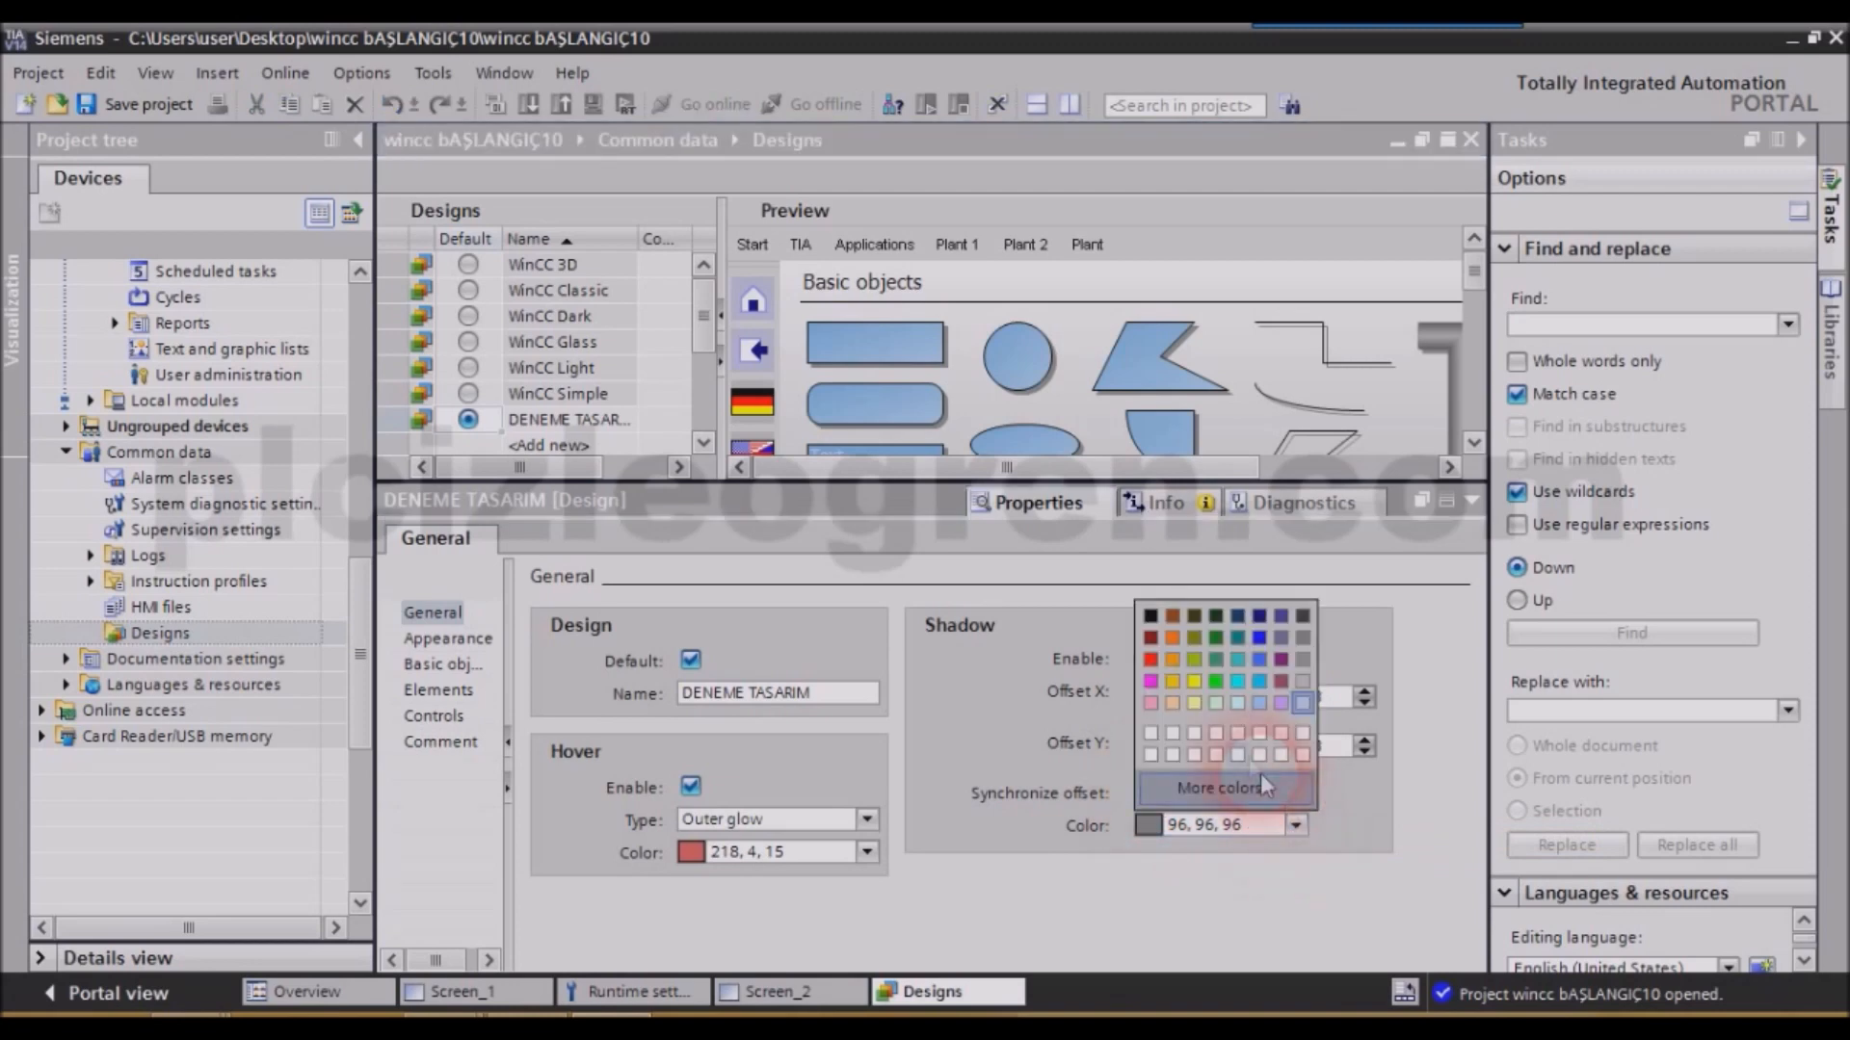
left_click(1171, 661)
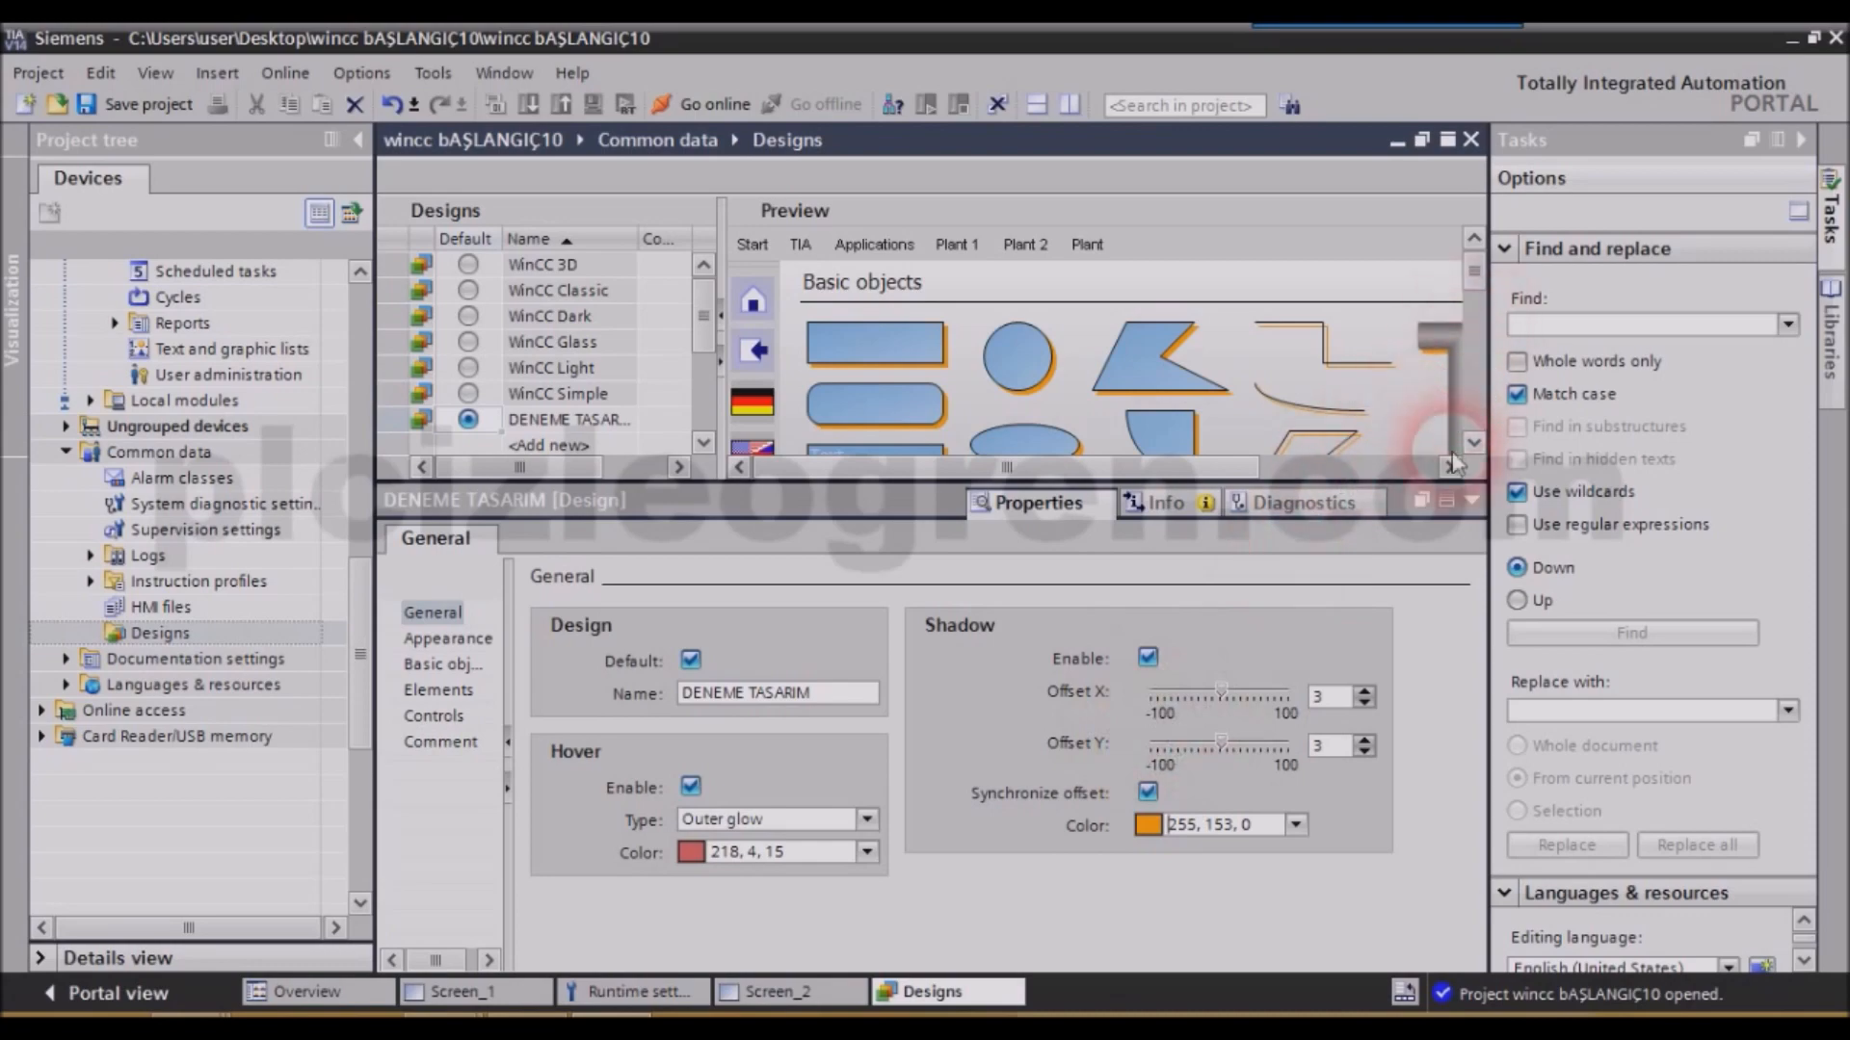
left_click(1448, 508)
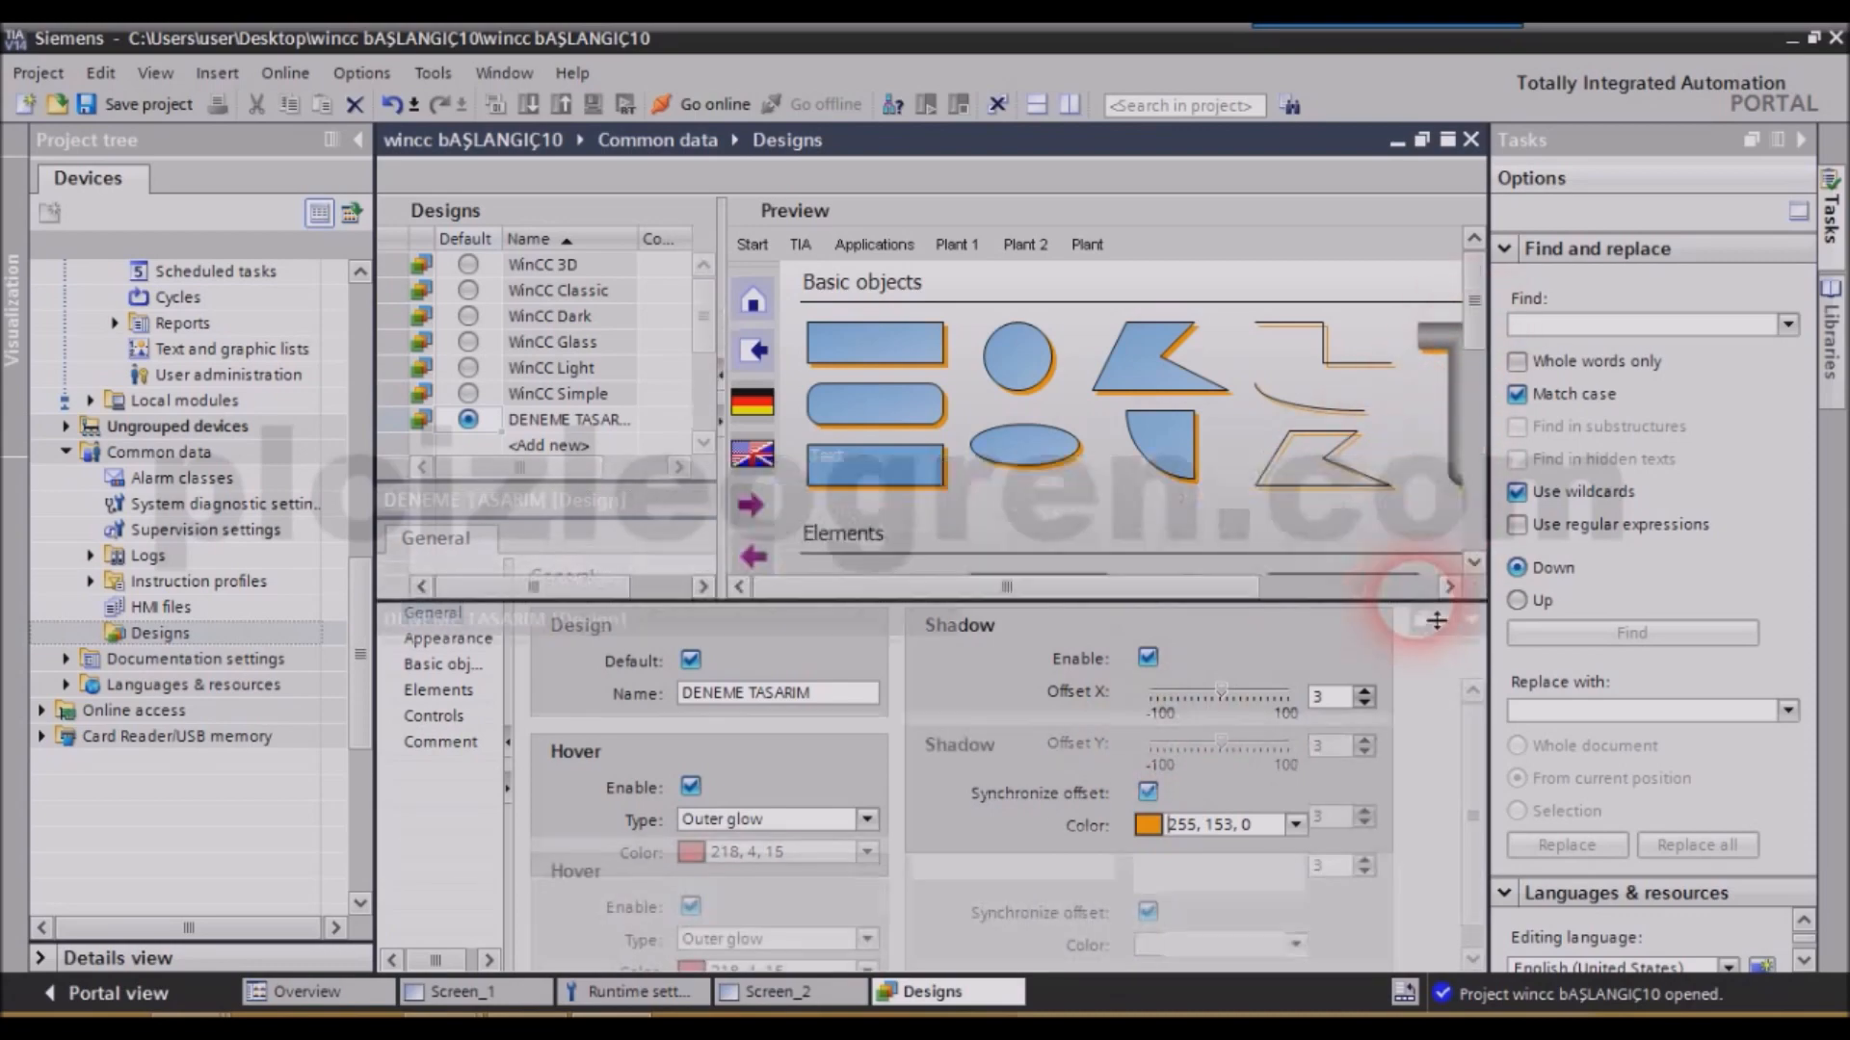
mouse_move(1474, 361)
left_mouse_down()
mouse_move(1459, 535)
mouse_move(1476, 399)
left_mouse_up()
Open the Appearance properties of DENEME TASARIM and view its Screens and Menus and toolbars settings.
left_click(465, 674)
left_click(448, 758)
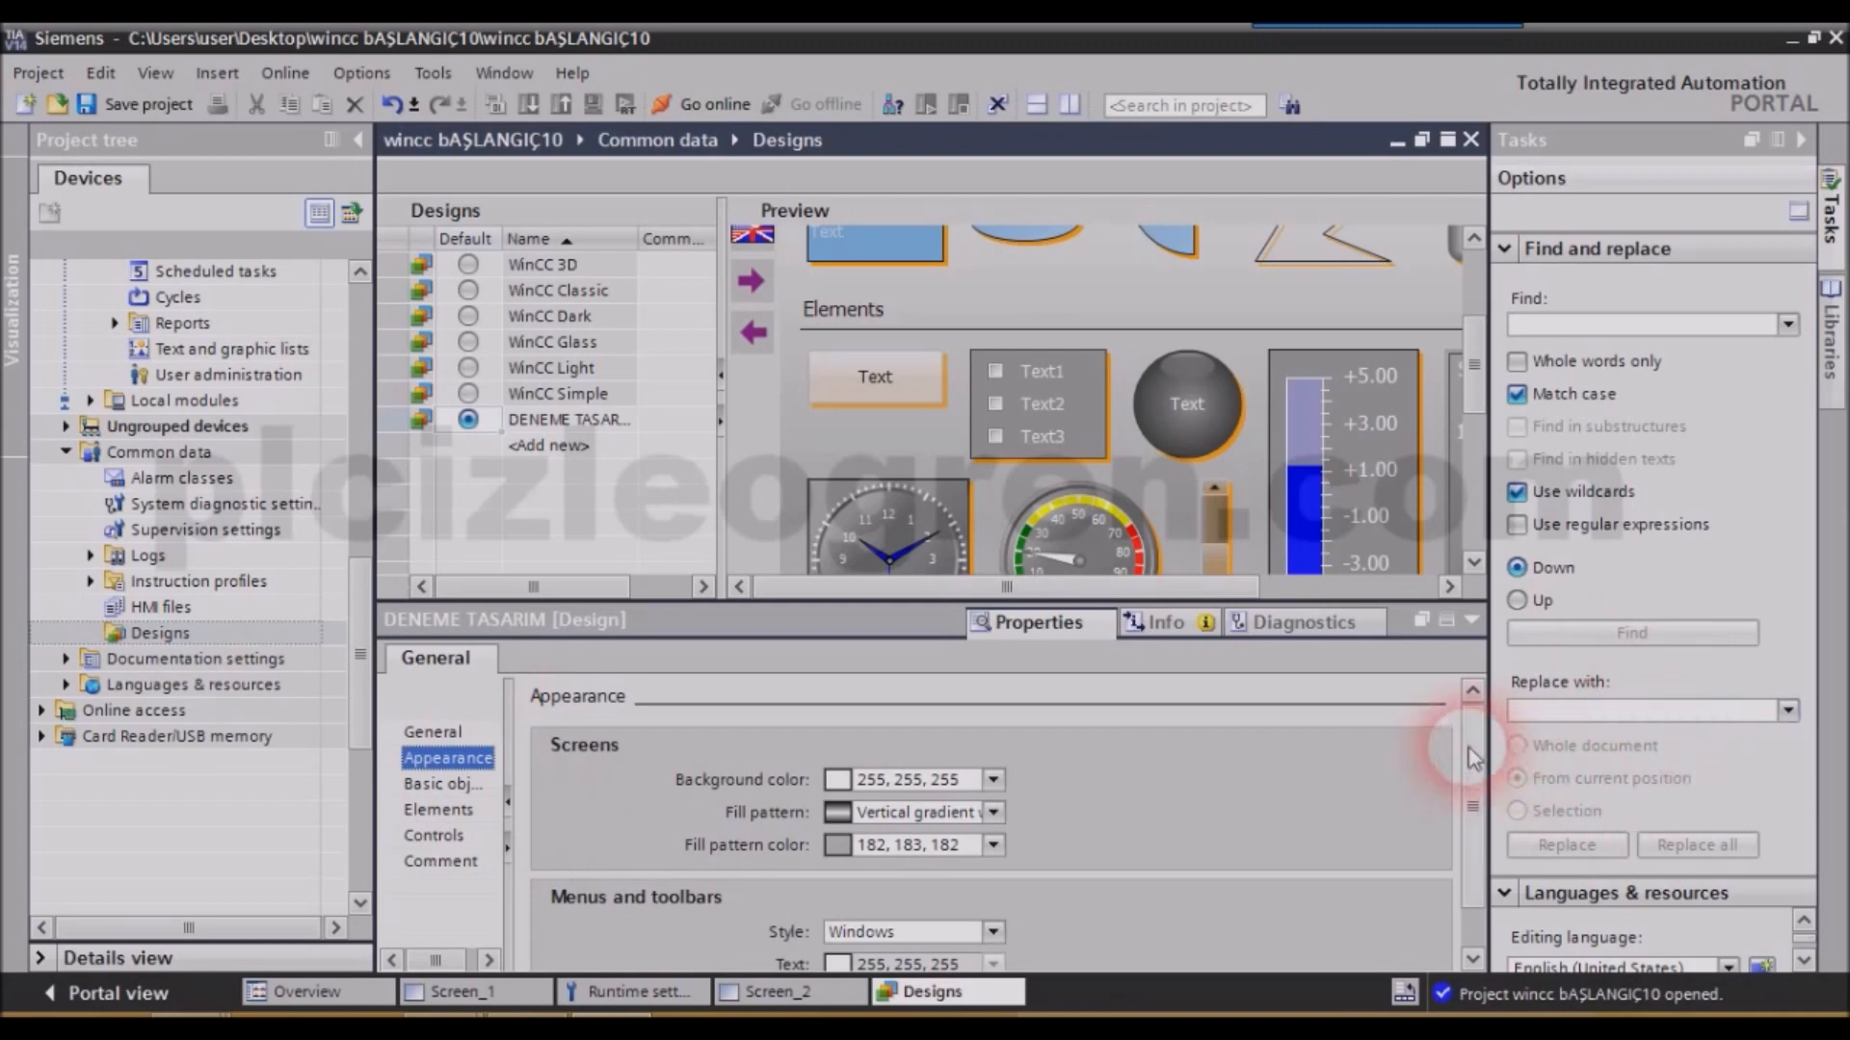
left_click_drag(1474, 758, 1450, 867)
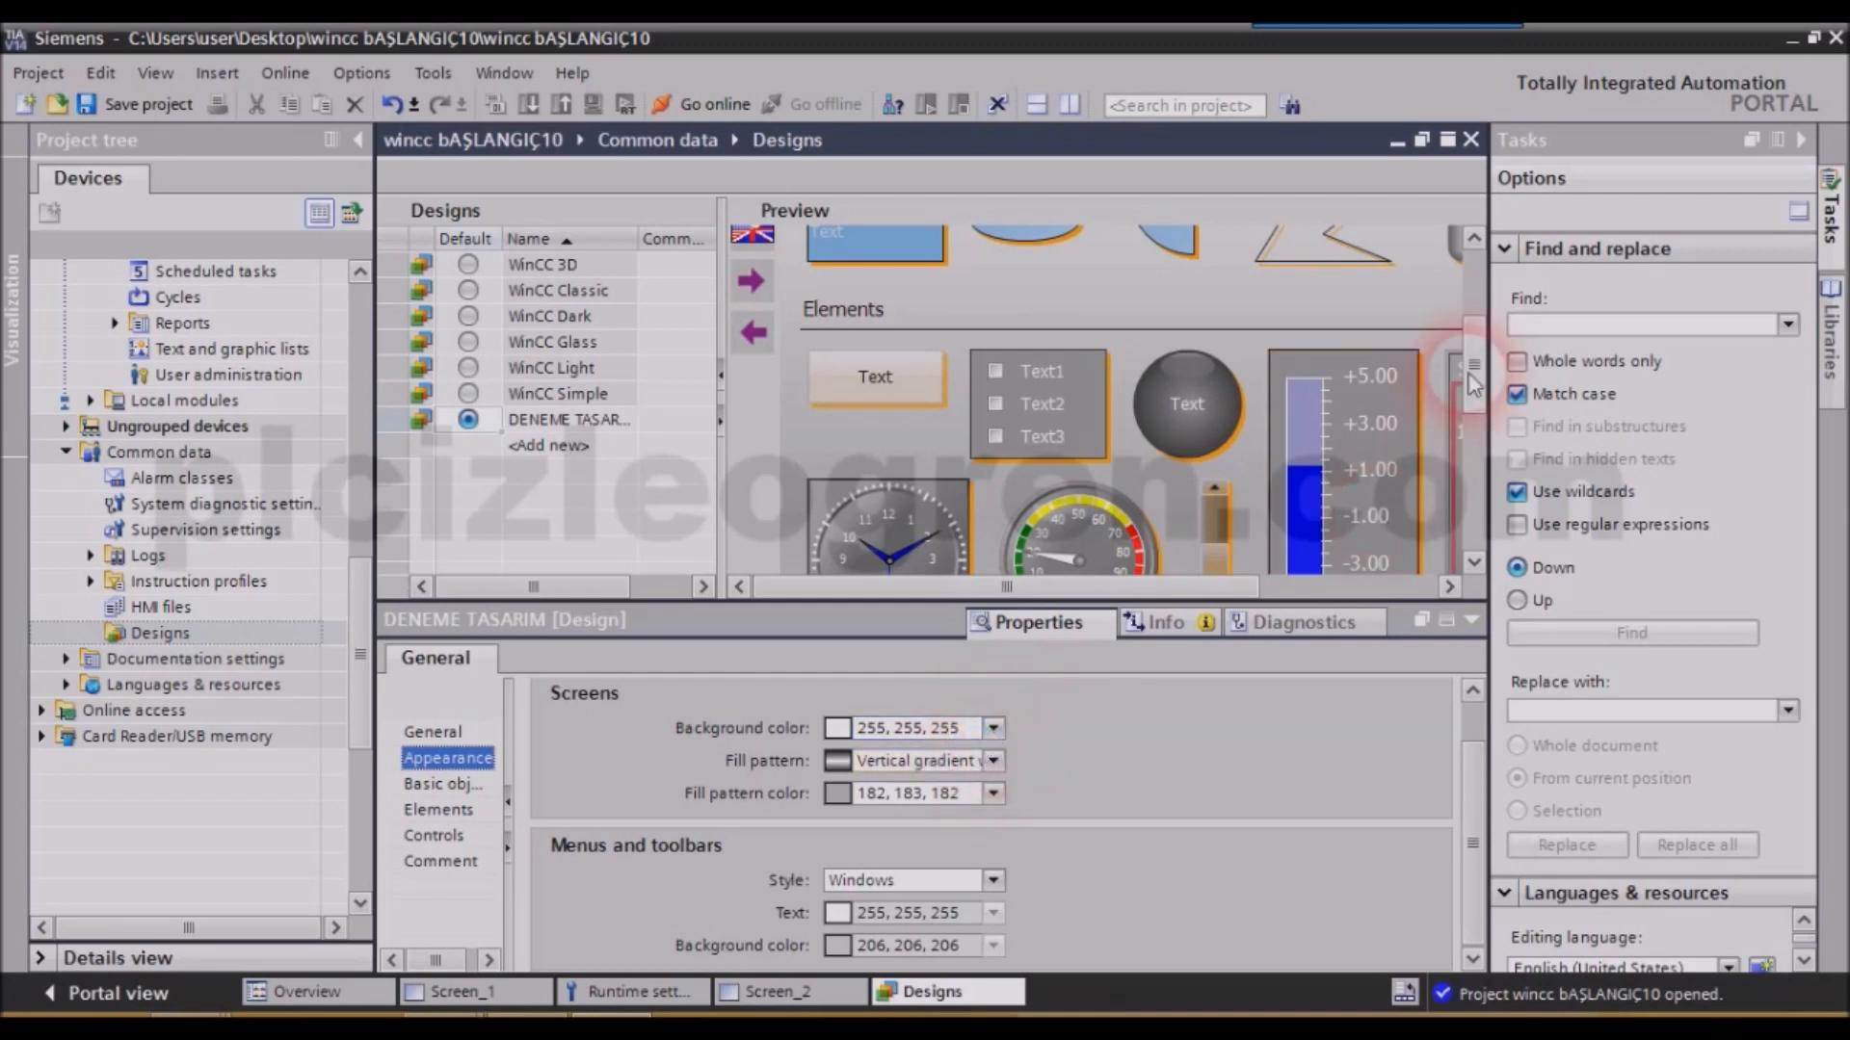
Hide the task cards and the project tree, and enlarge the design preview to show its basic objects.
left_click_drag(1473, 373, 1806, 144)
left_click(1803, 142)
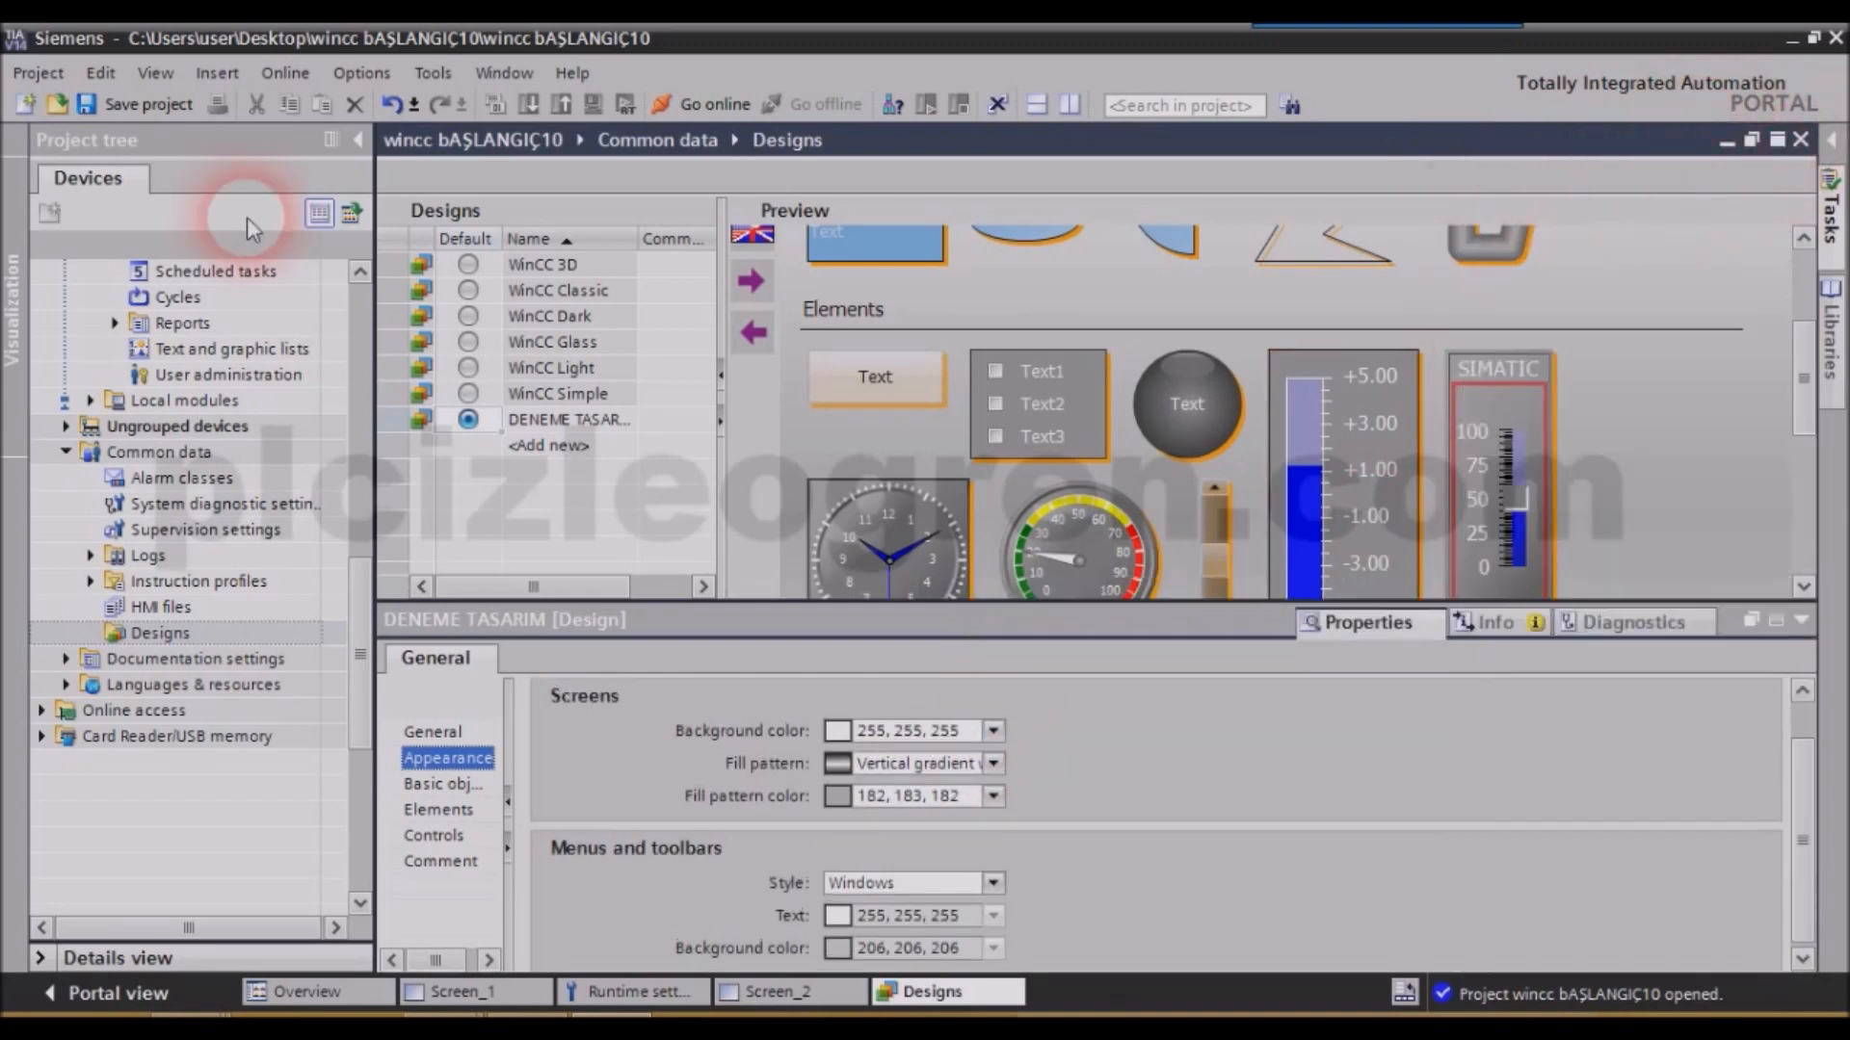
left_click(357, 139)
left_click_drag(373, 347, 302, 250)
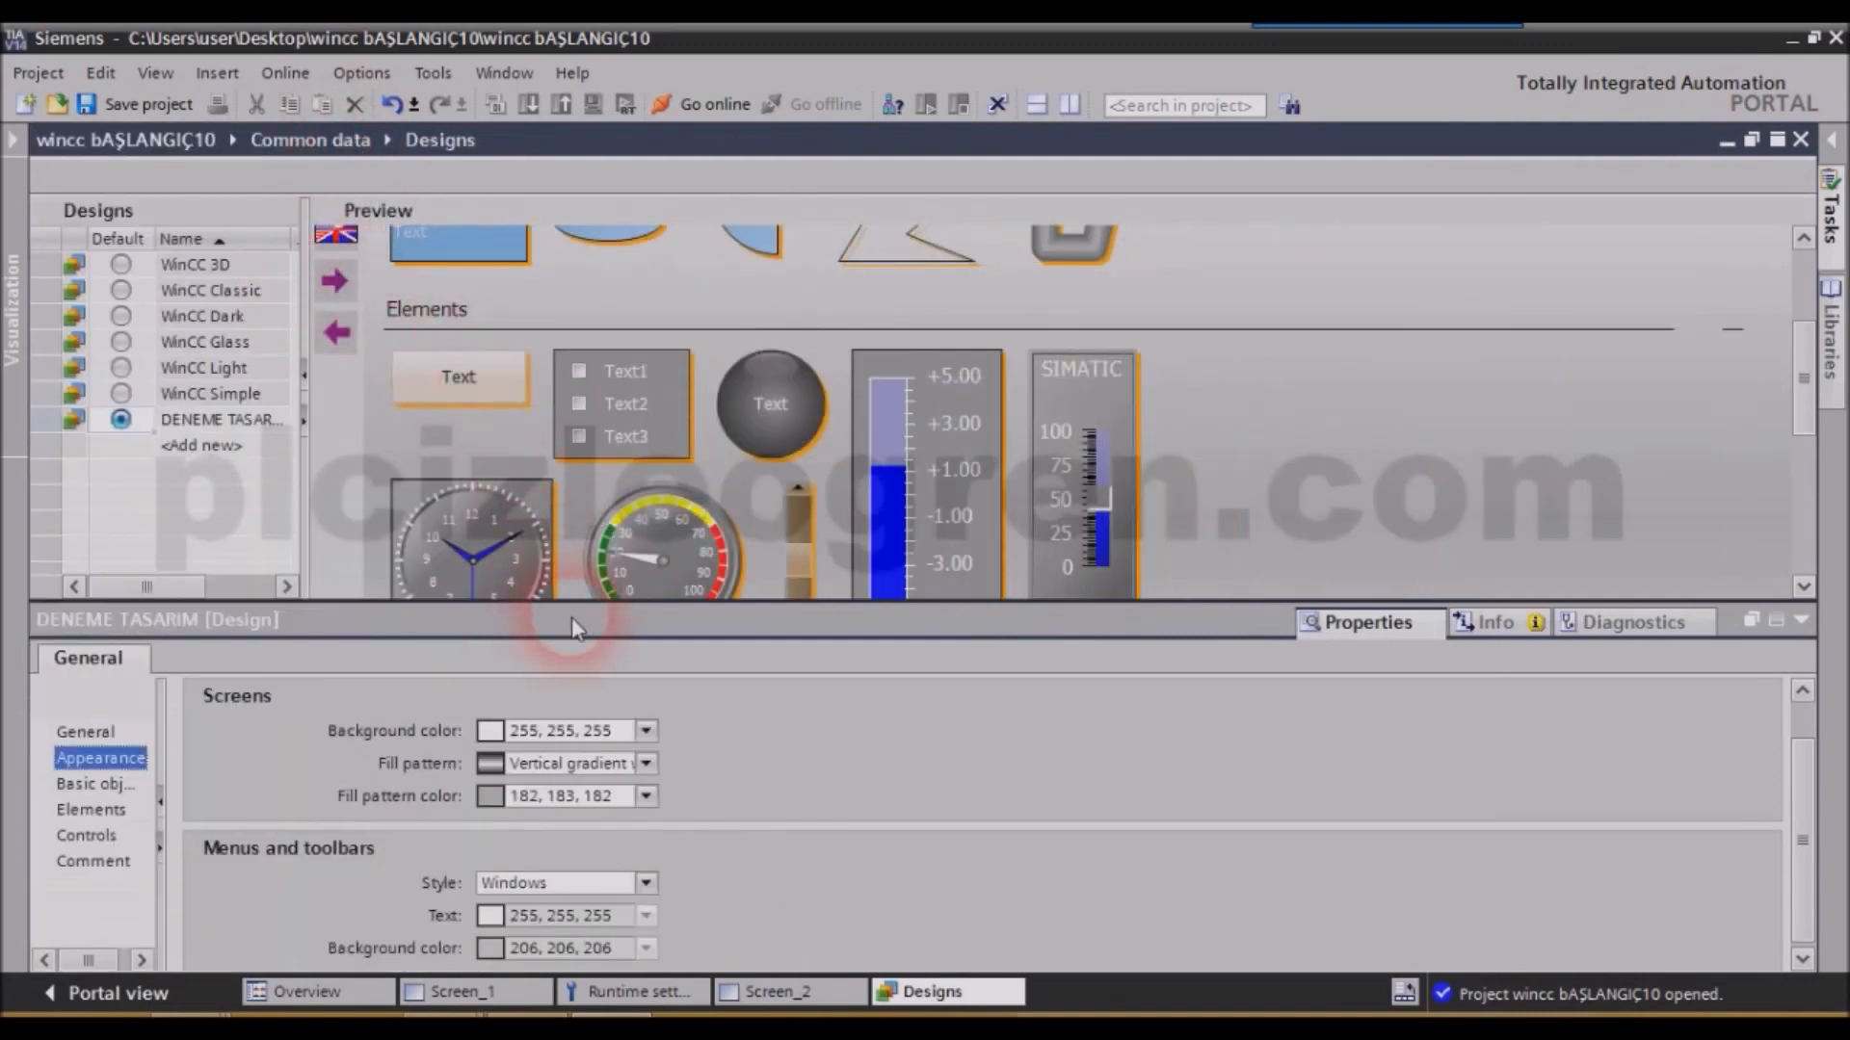
left_click_drag(596, 605, 598, 654)
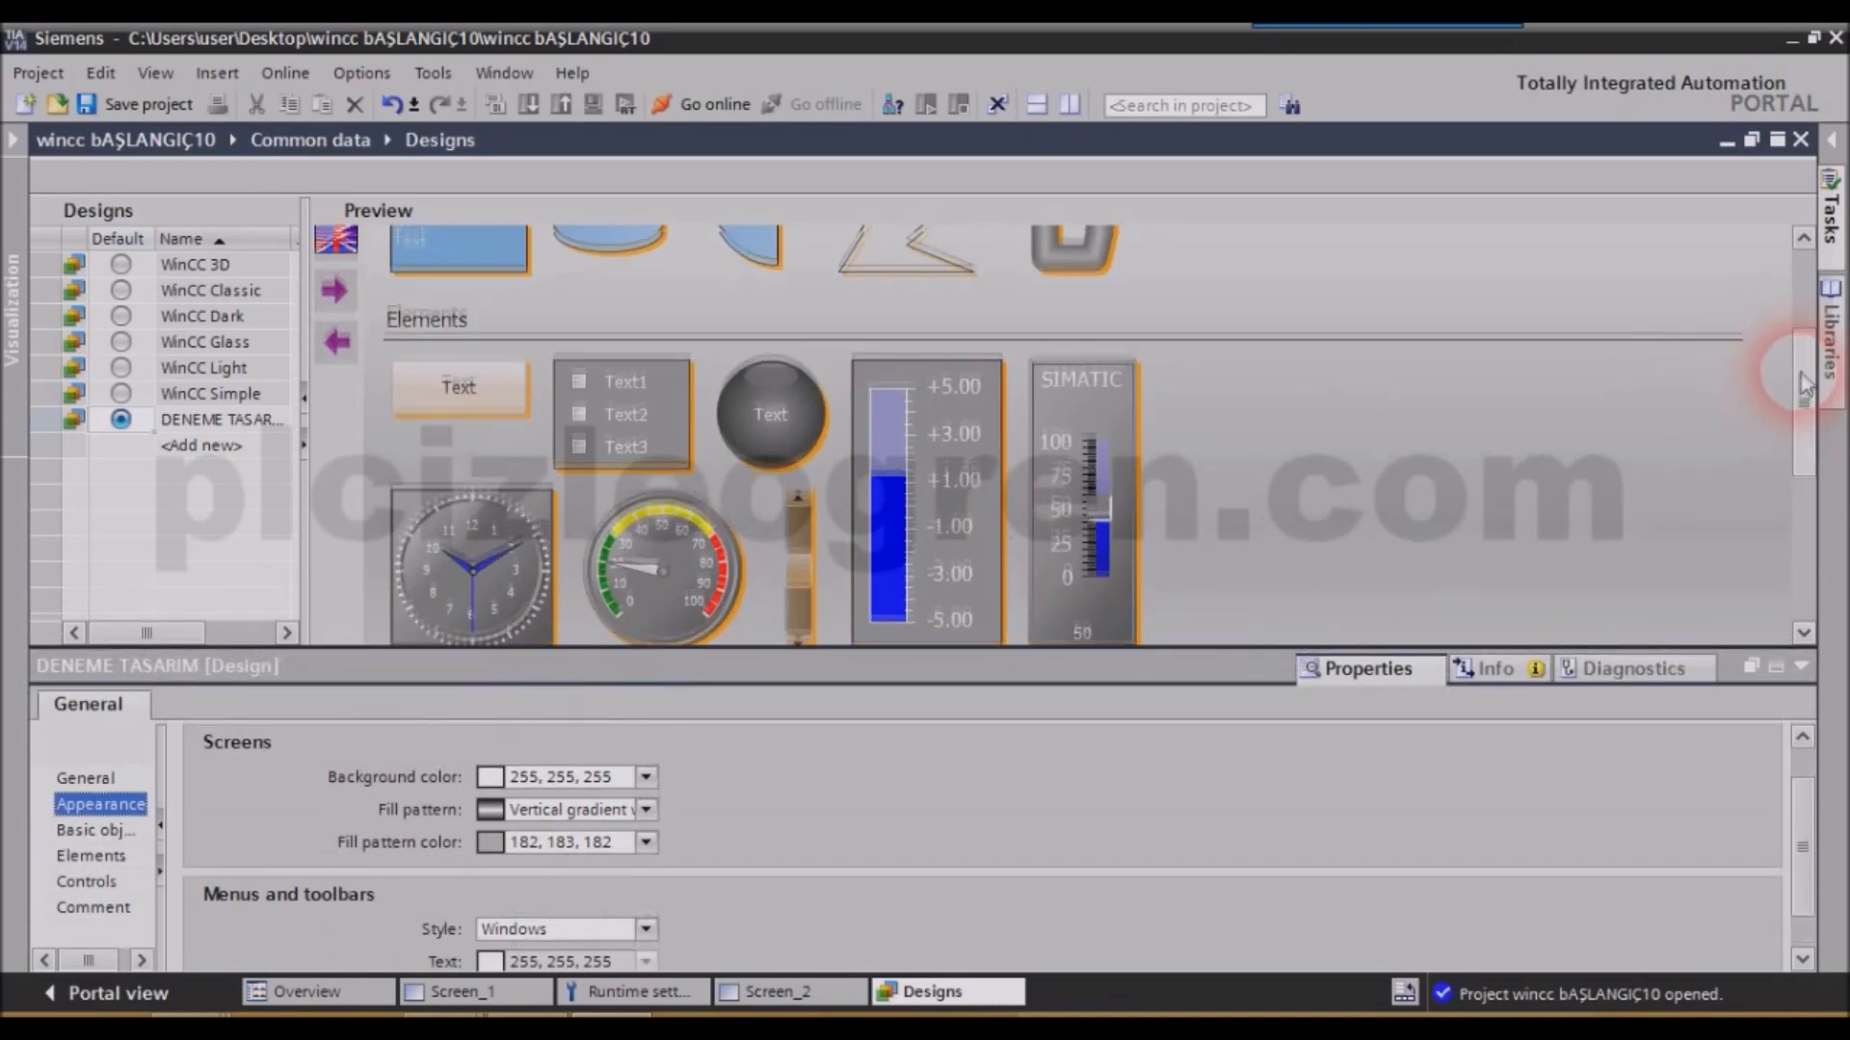
left_click_drag(1799, 376, 1807, 256)
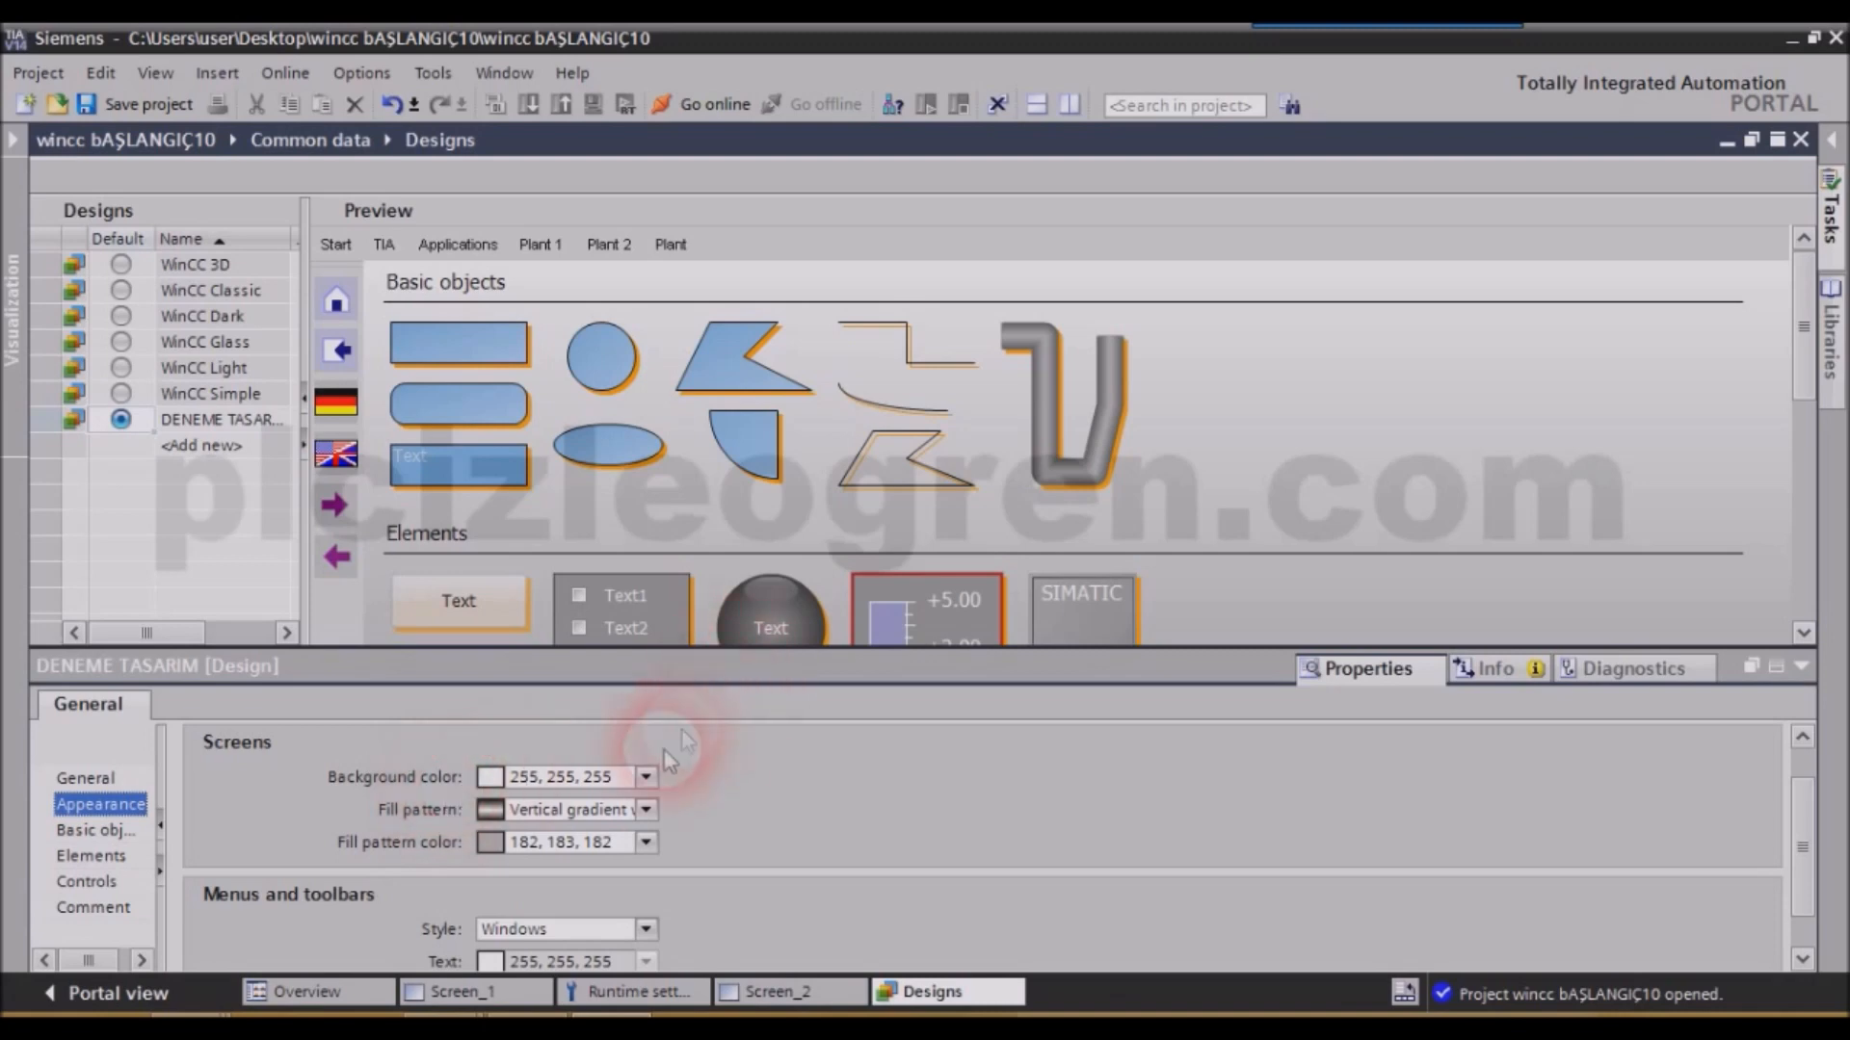
Try the screen background color 255, 102, 0 and check it on Screen_2, and return the color to 255, 255, 255.
left_click(645, 776)
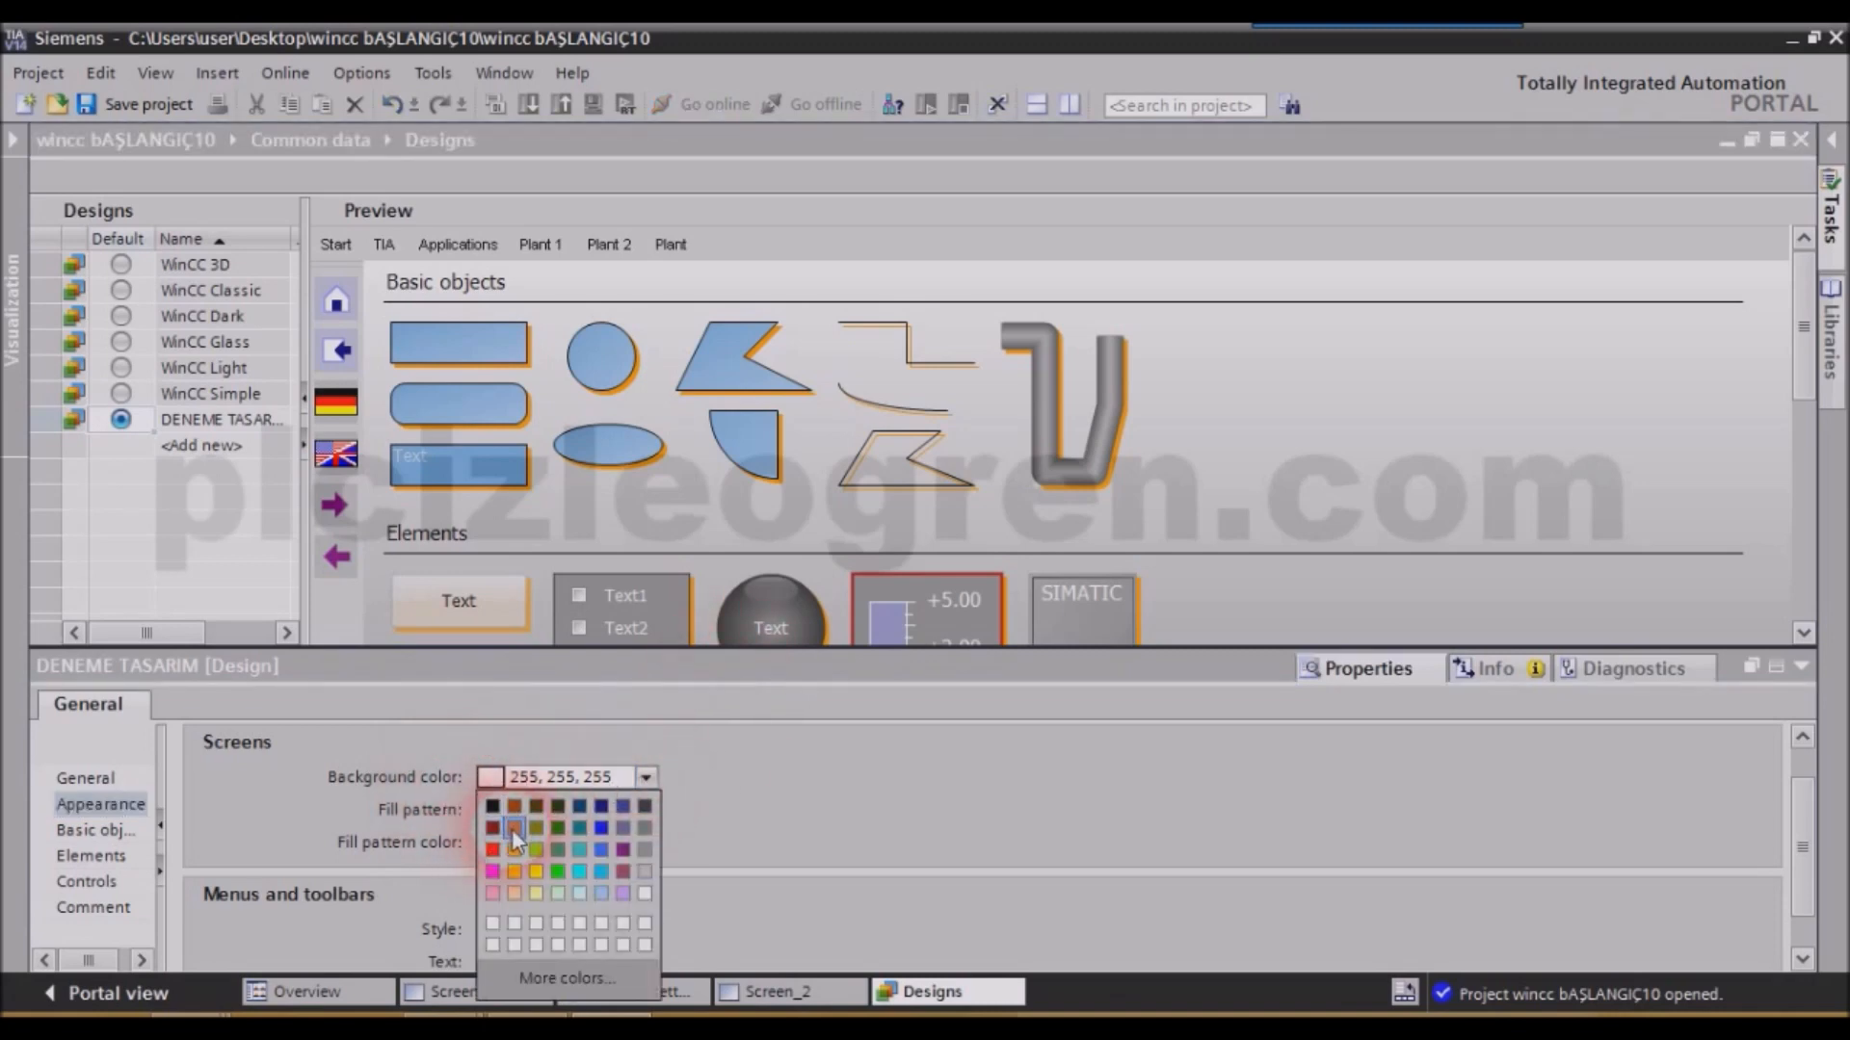
left_click(514, 828)
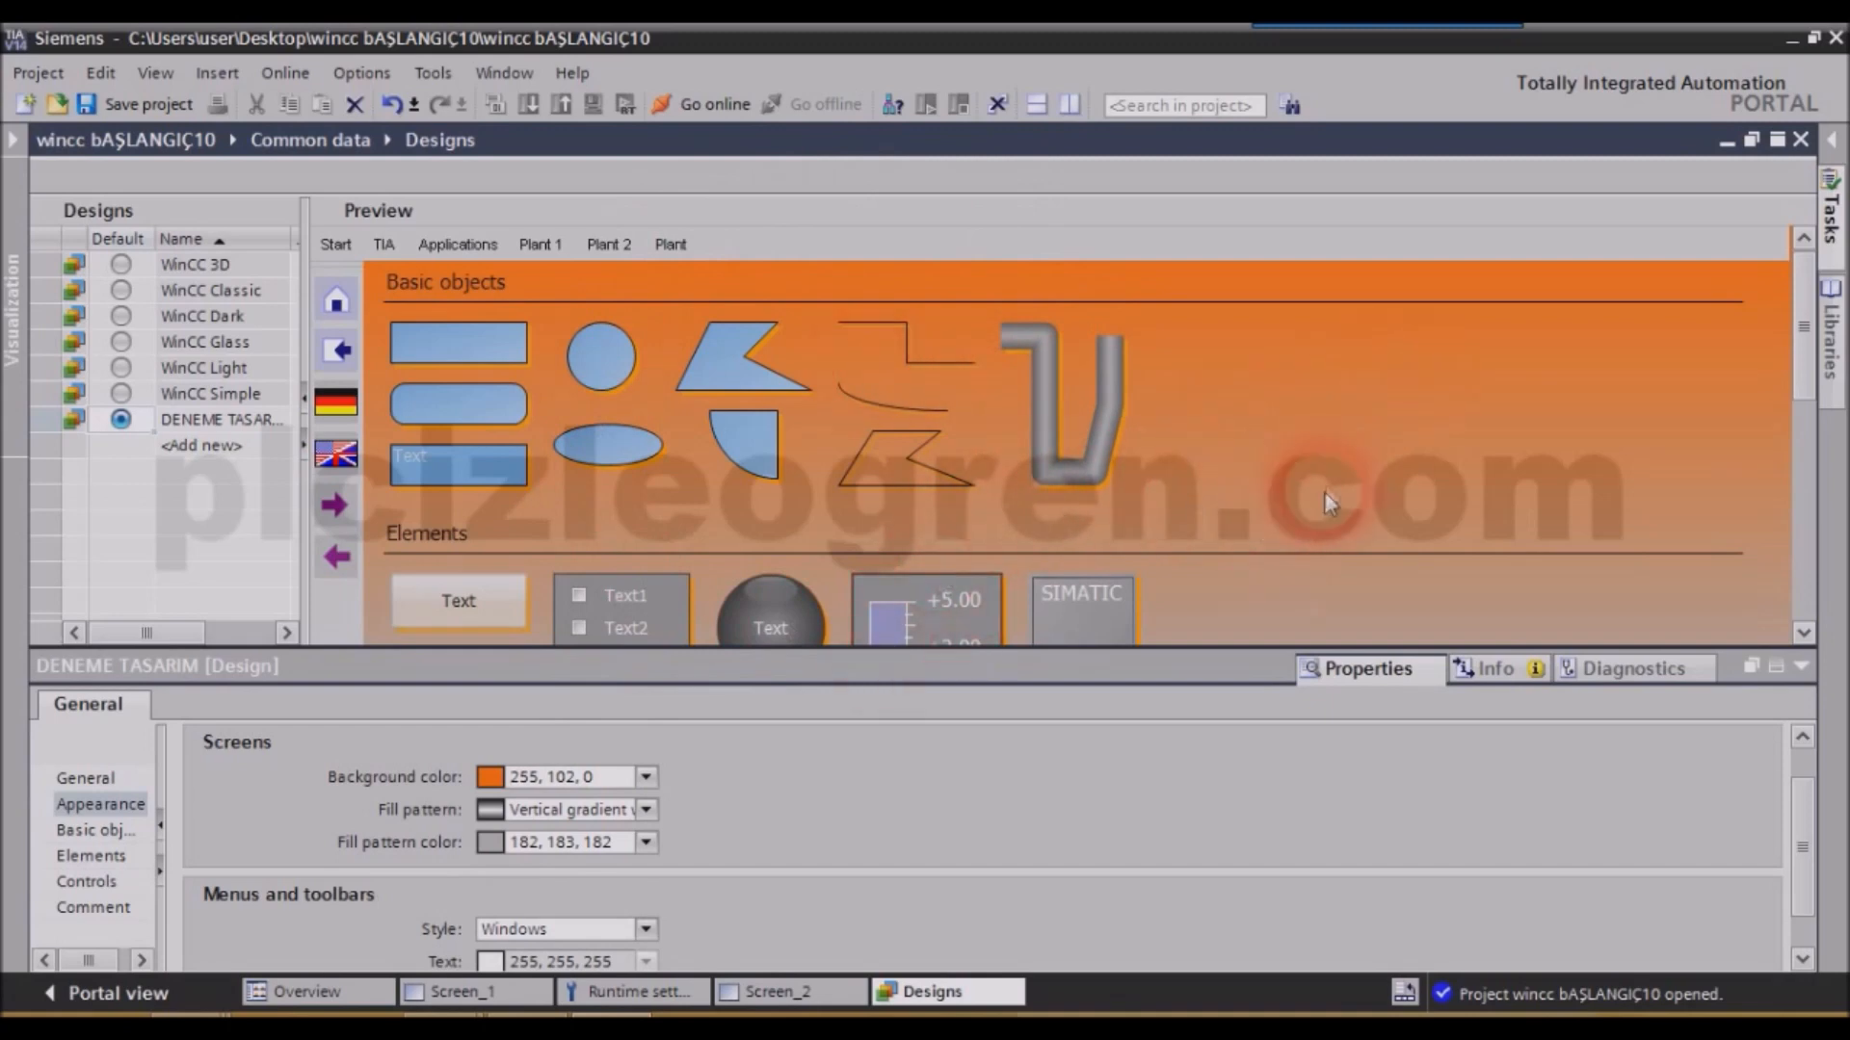
left_click(734, 993)
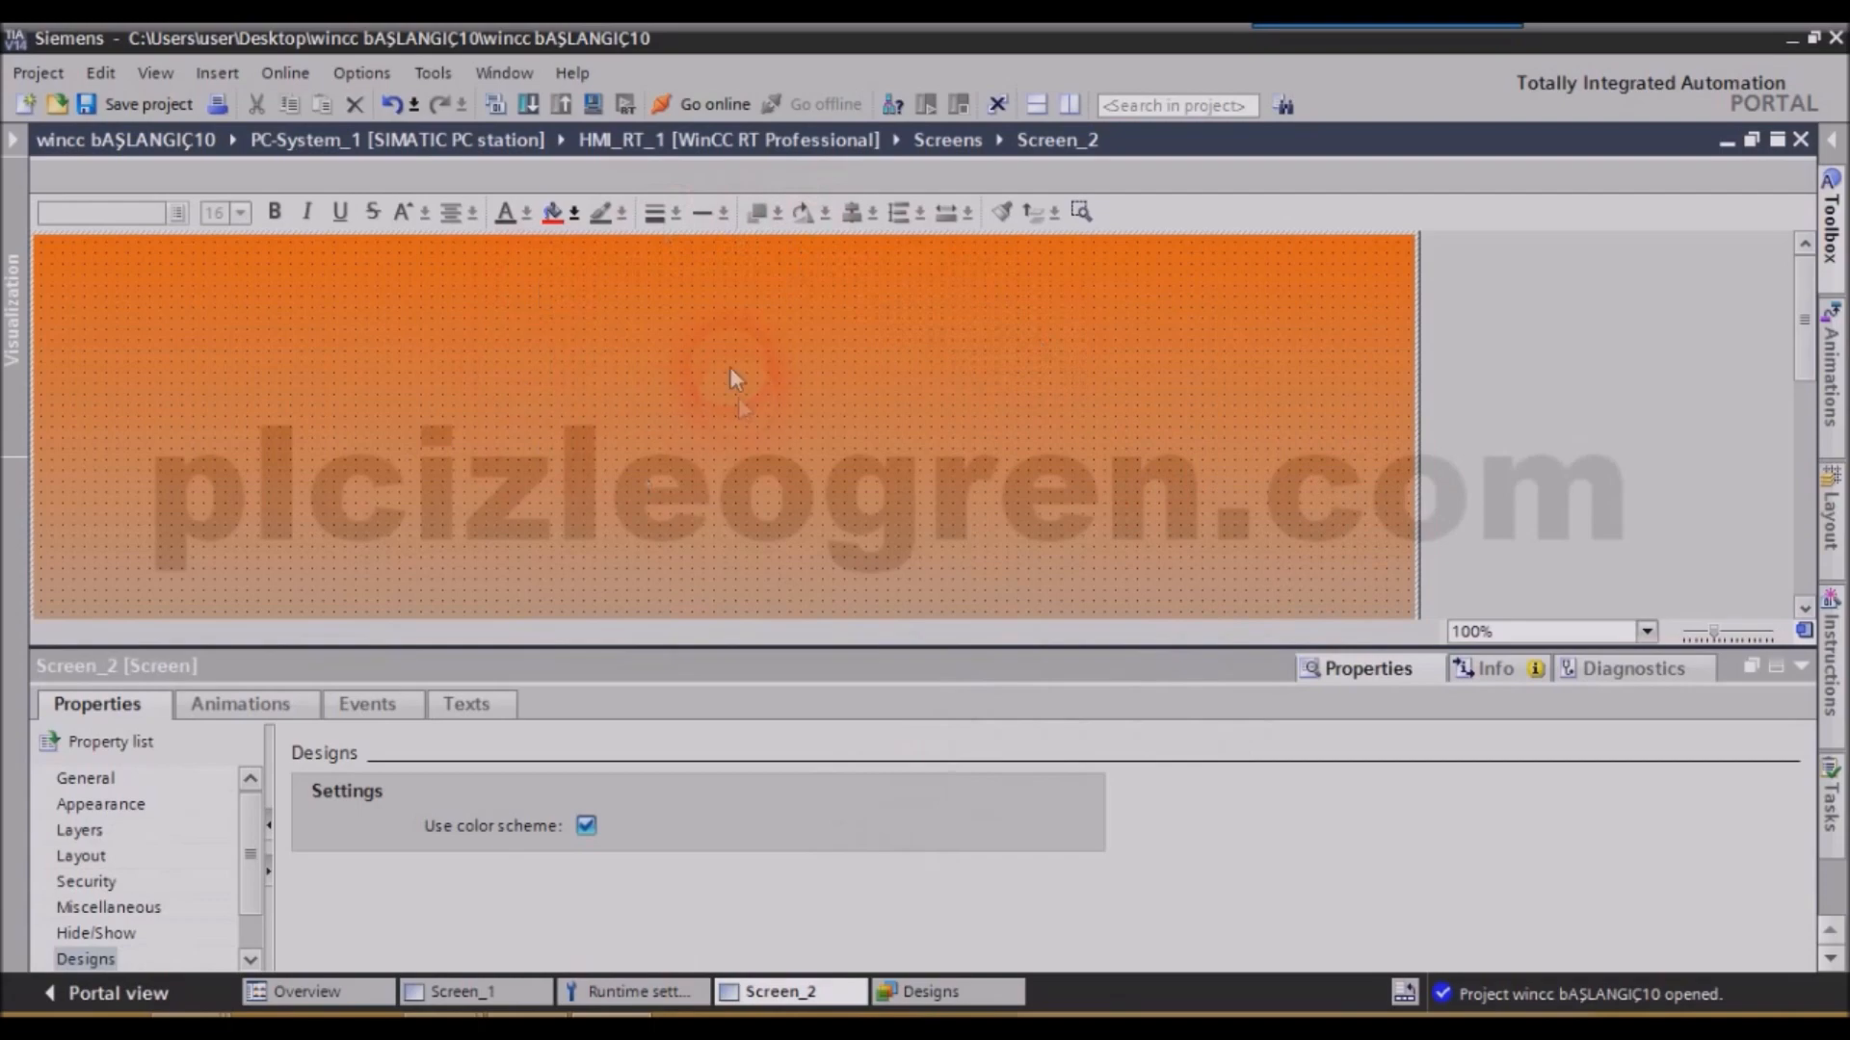
left_click(891, 991)
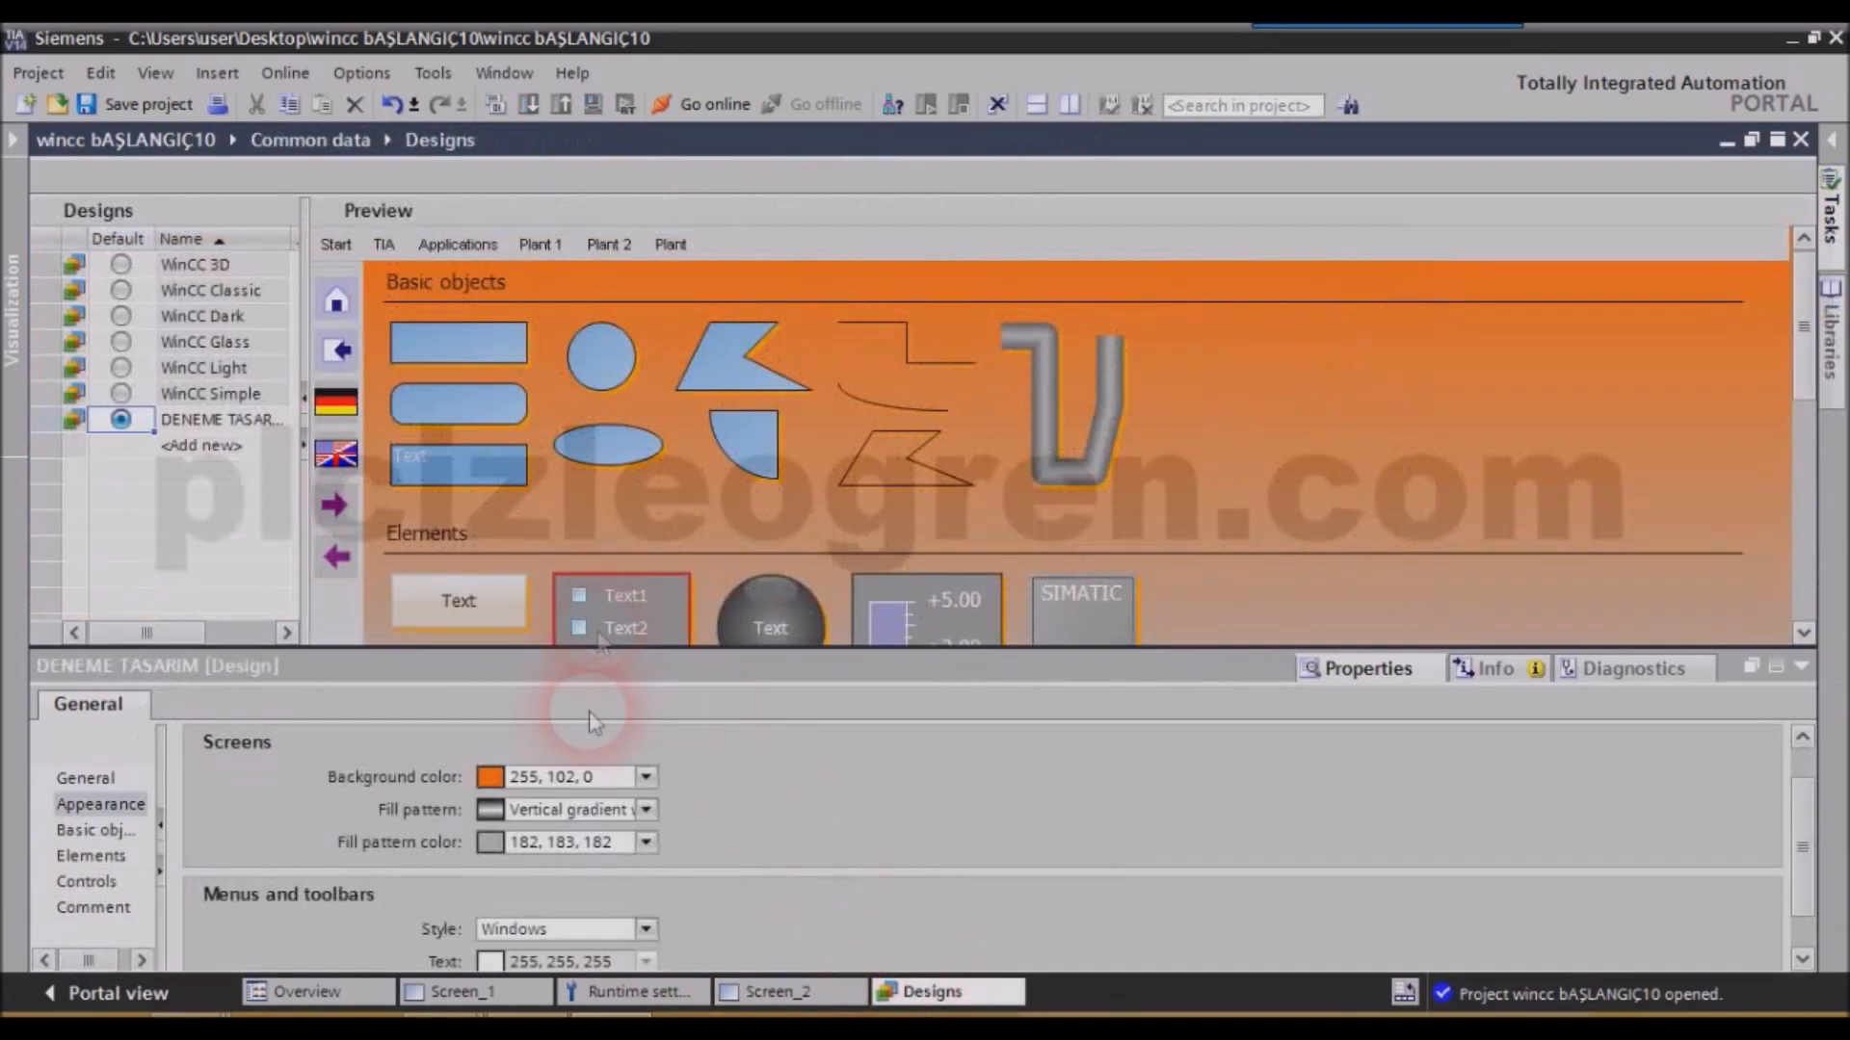
left_click(642, 780)
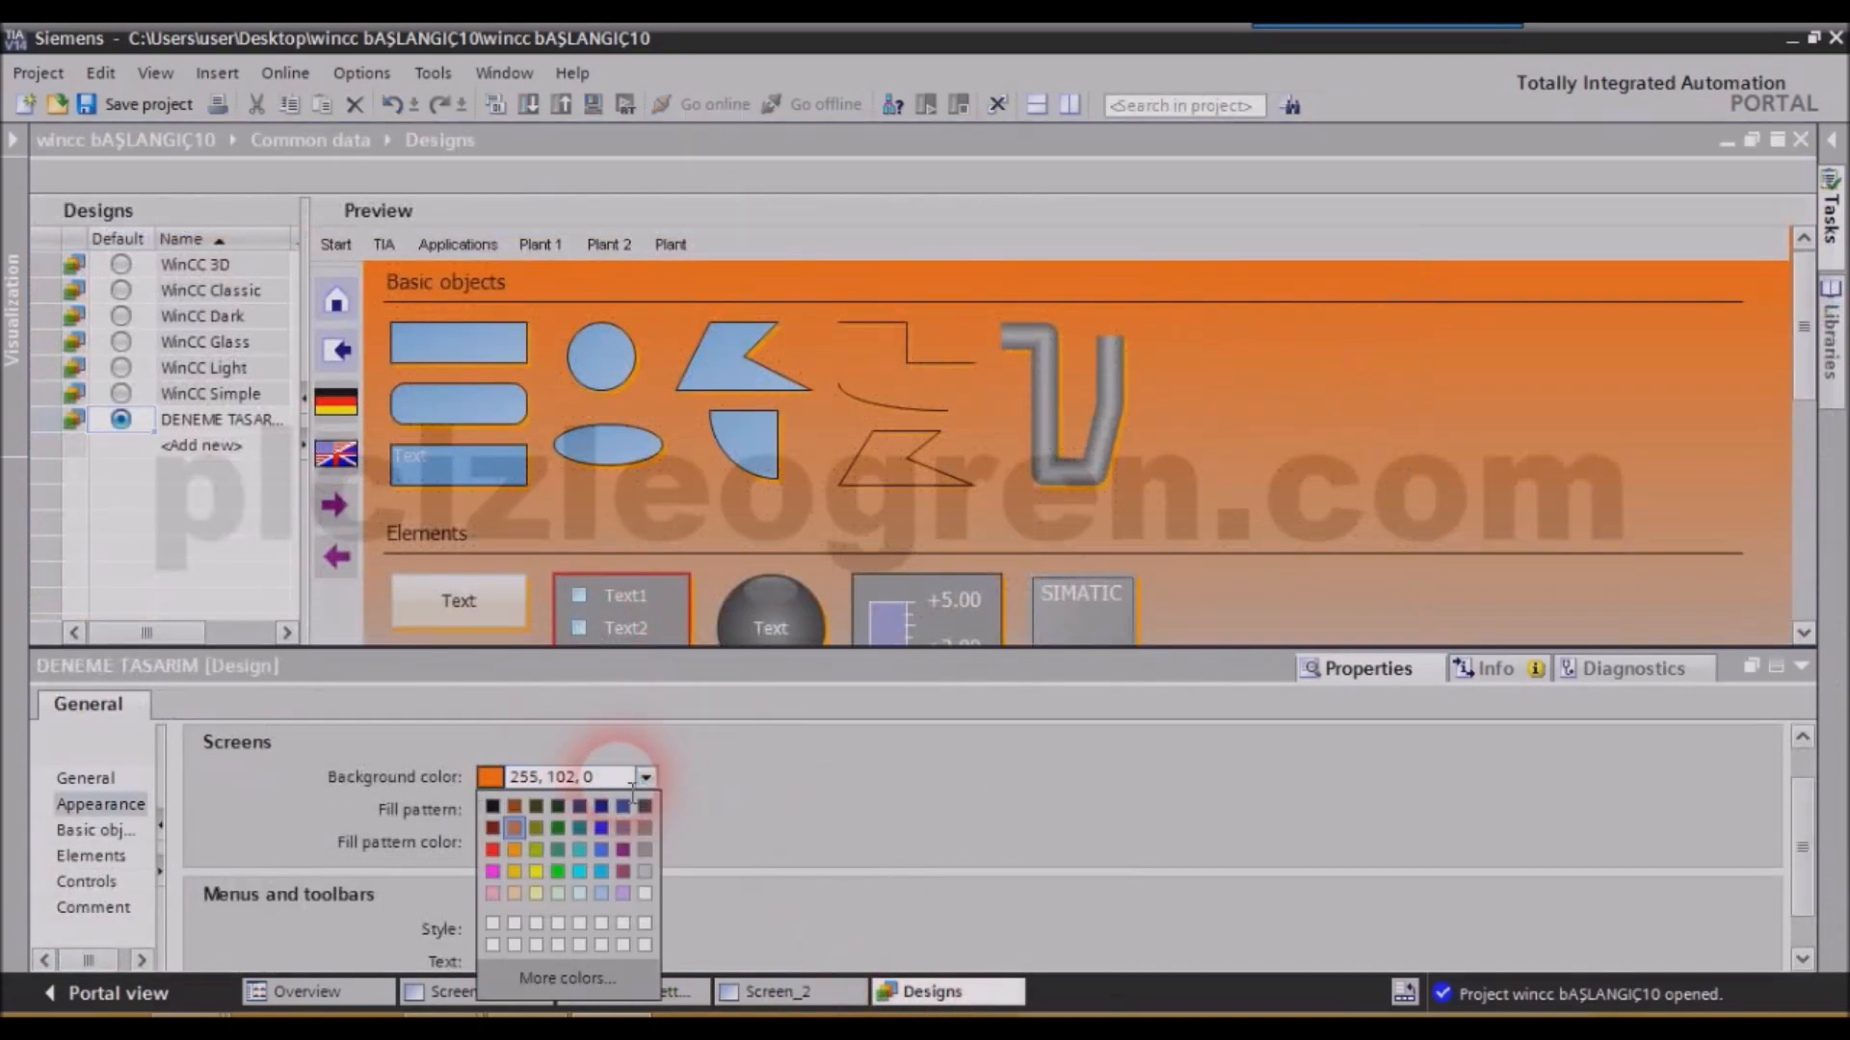
left_click(494, 925)
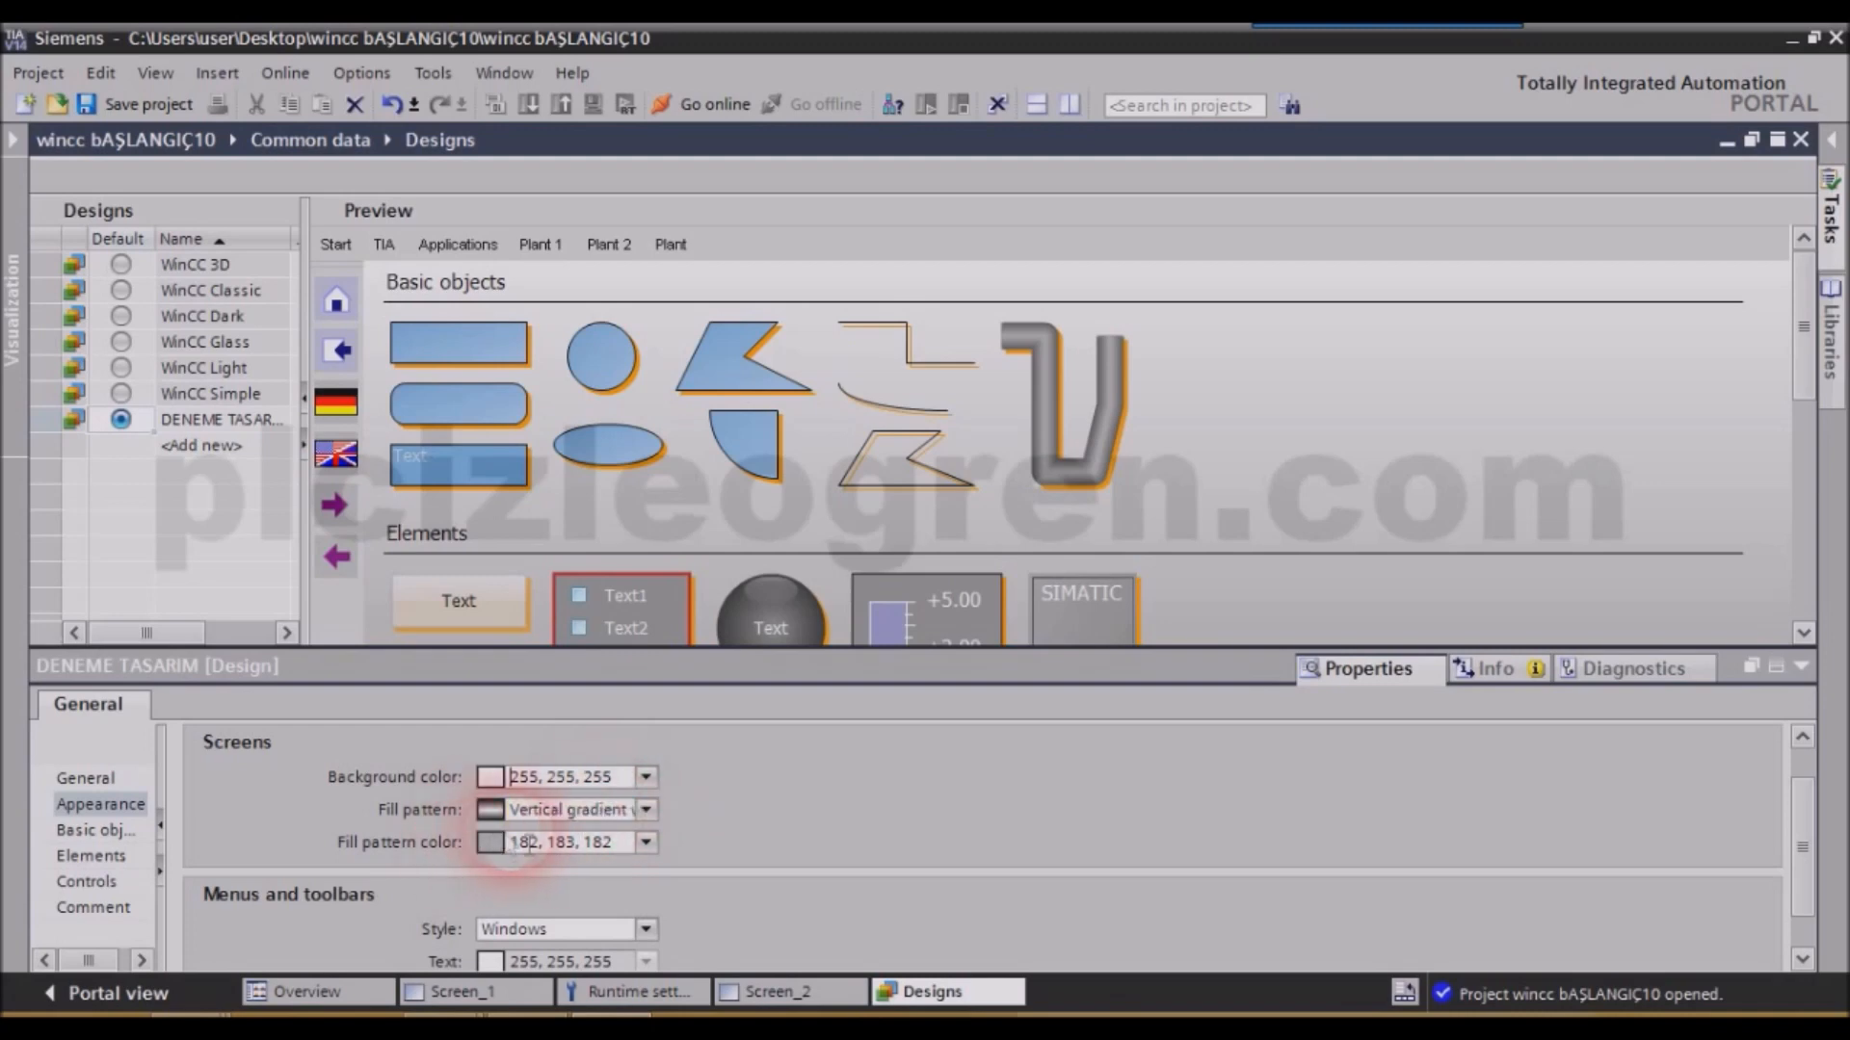
Try the Vertical fill pattern for the design's screens, change it to Solid, and check the look on Screen_2.
left_click(644, 812)
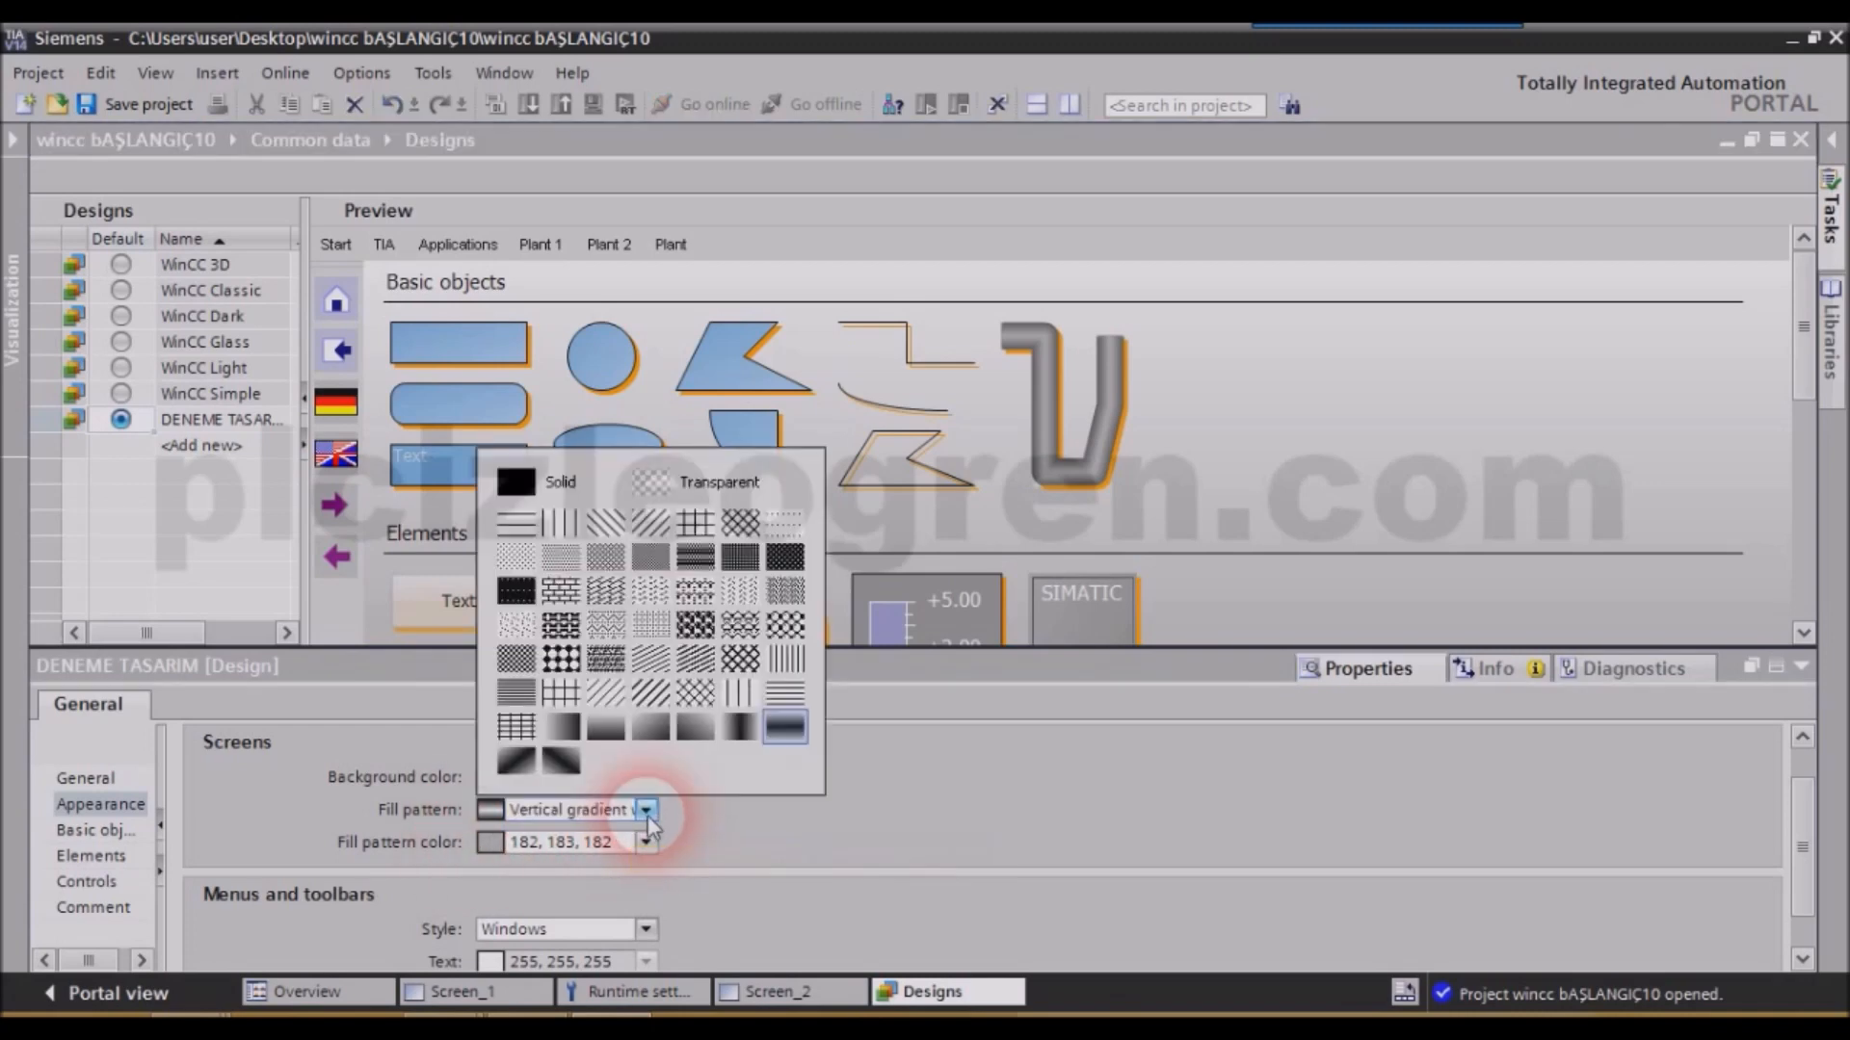
left_click(563, 527)
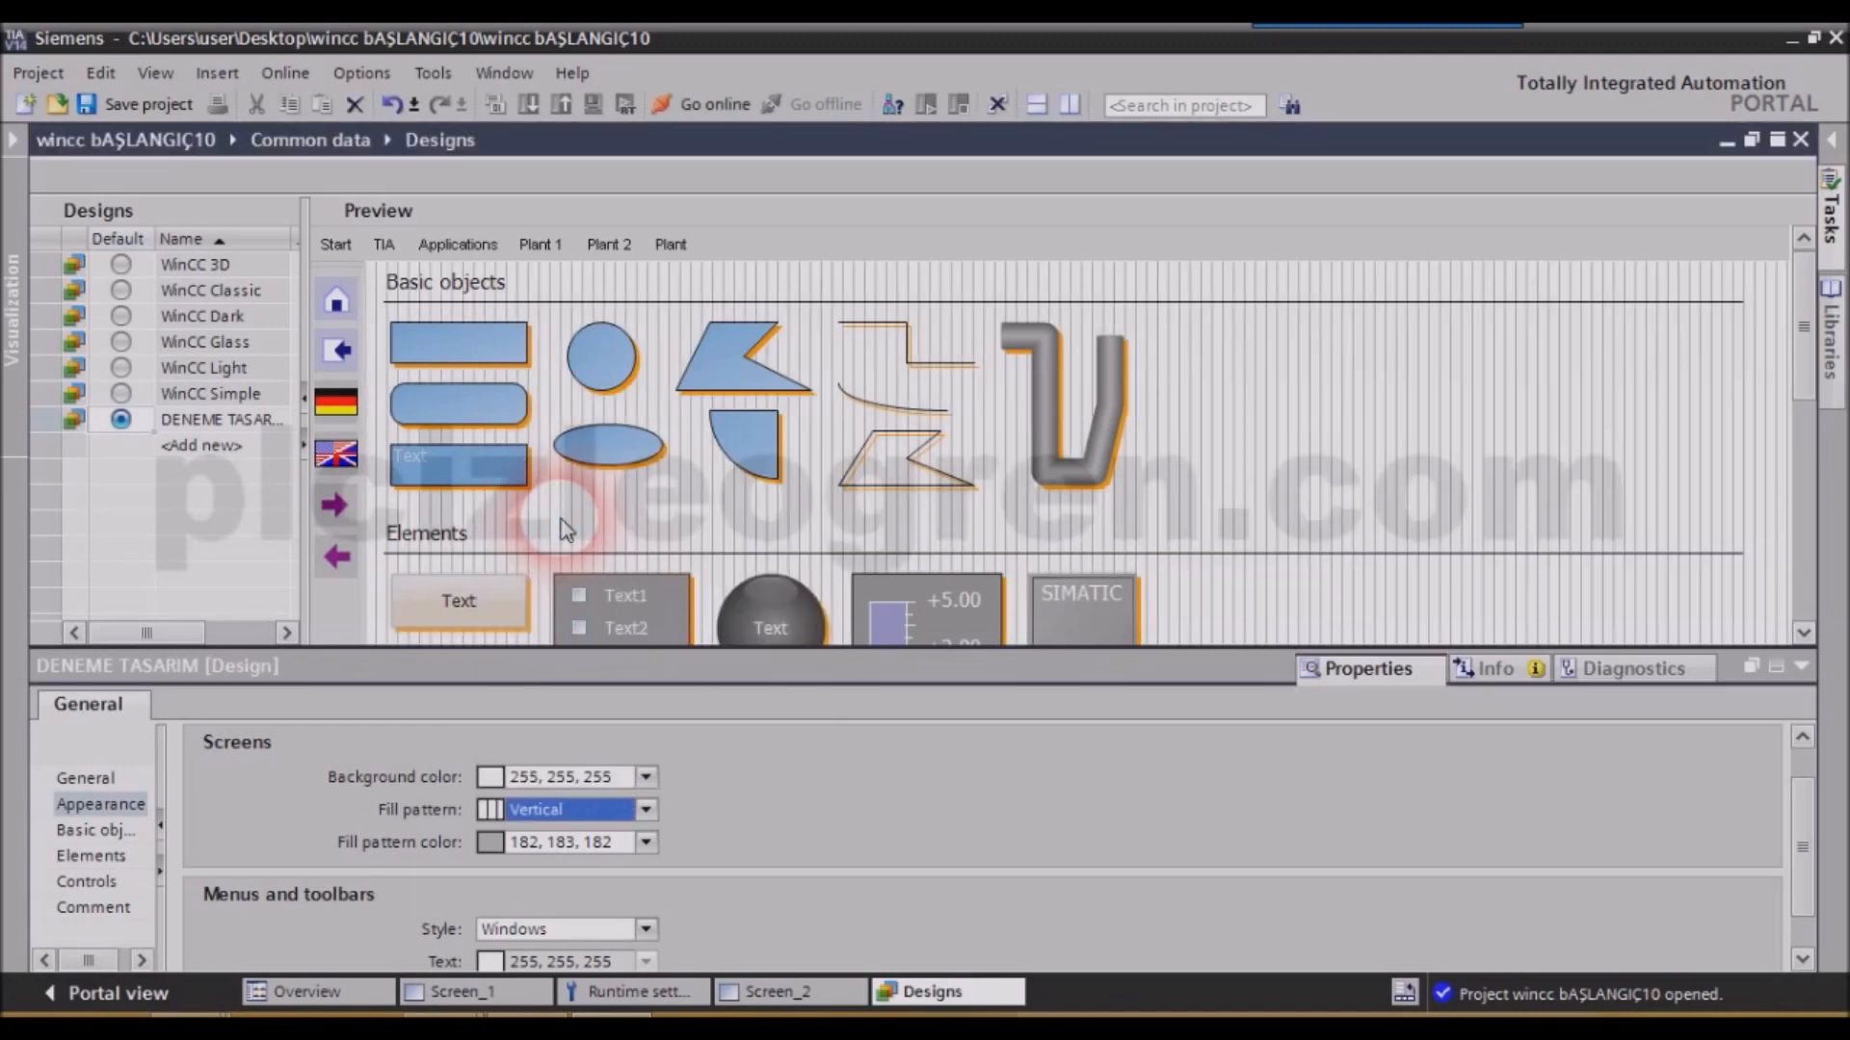
left_click(645, 811)
left_click(525, 496)
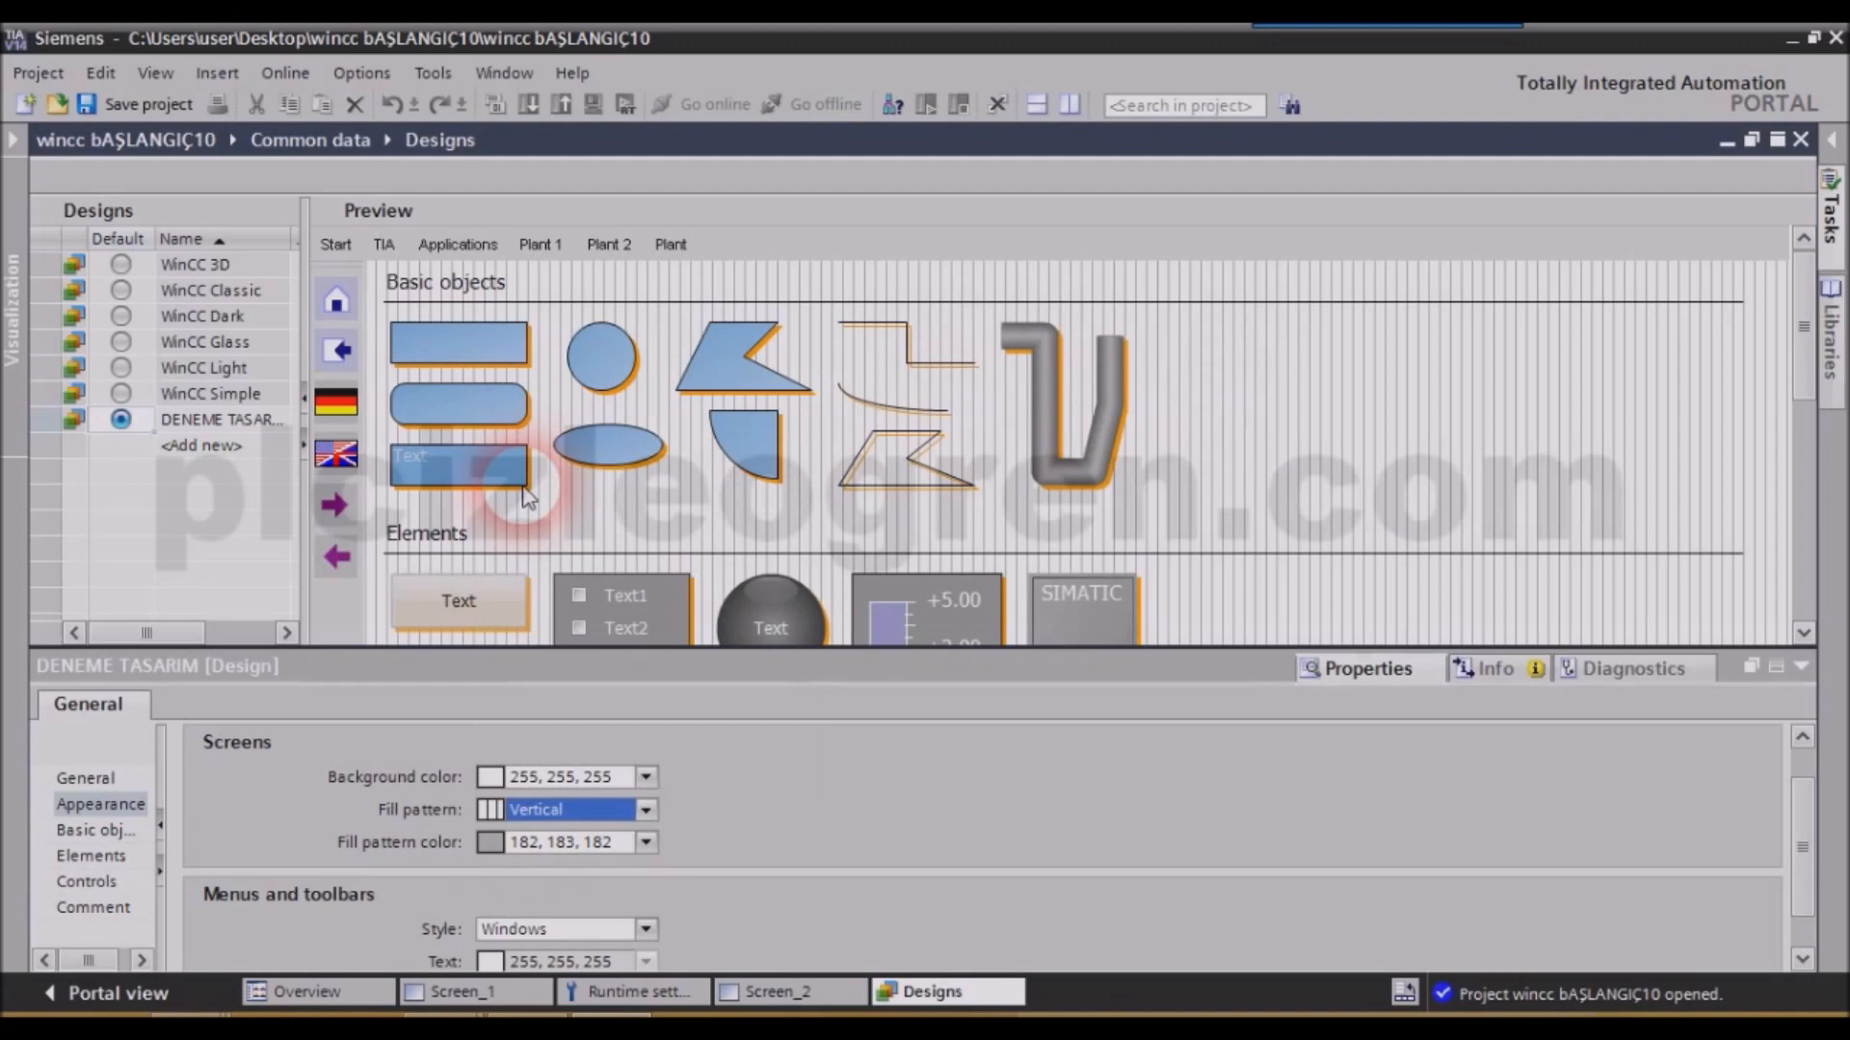
left_click(756, 991)
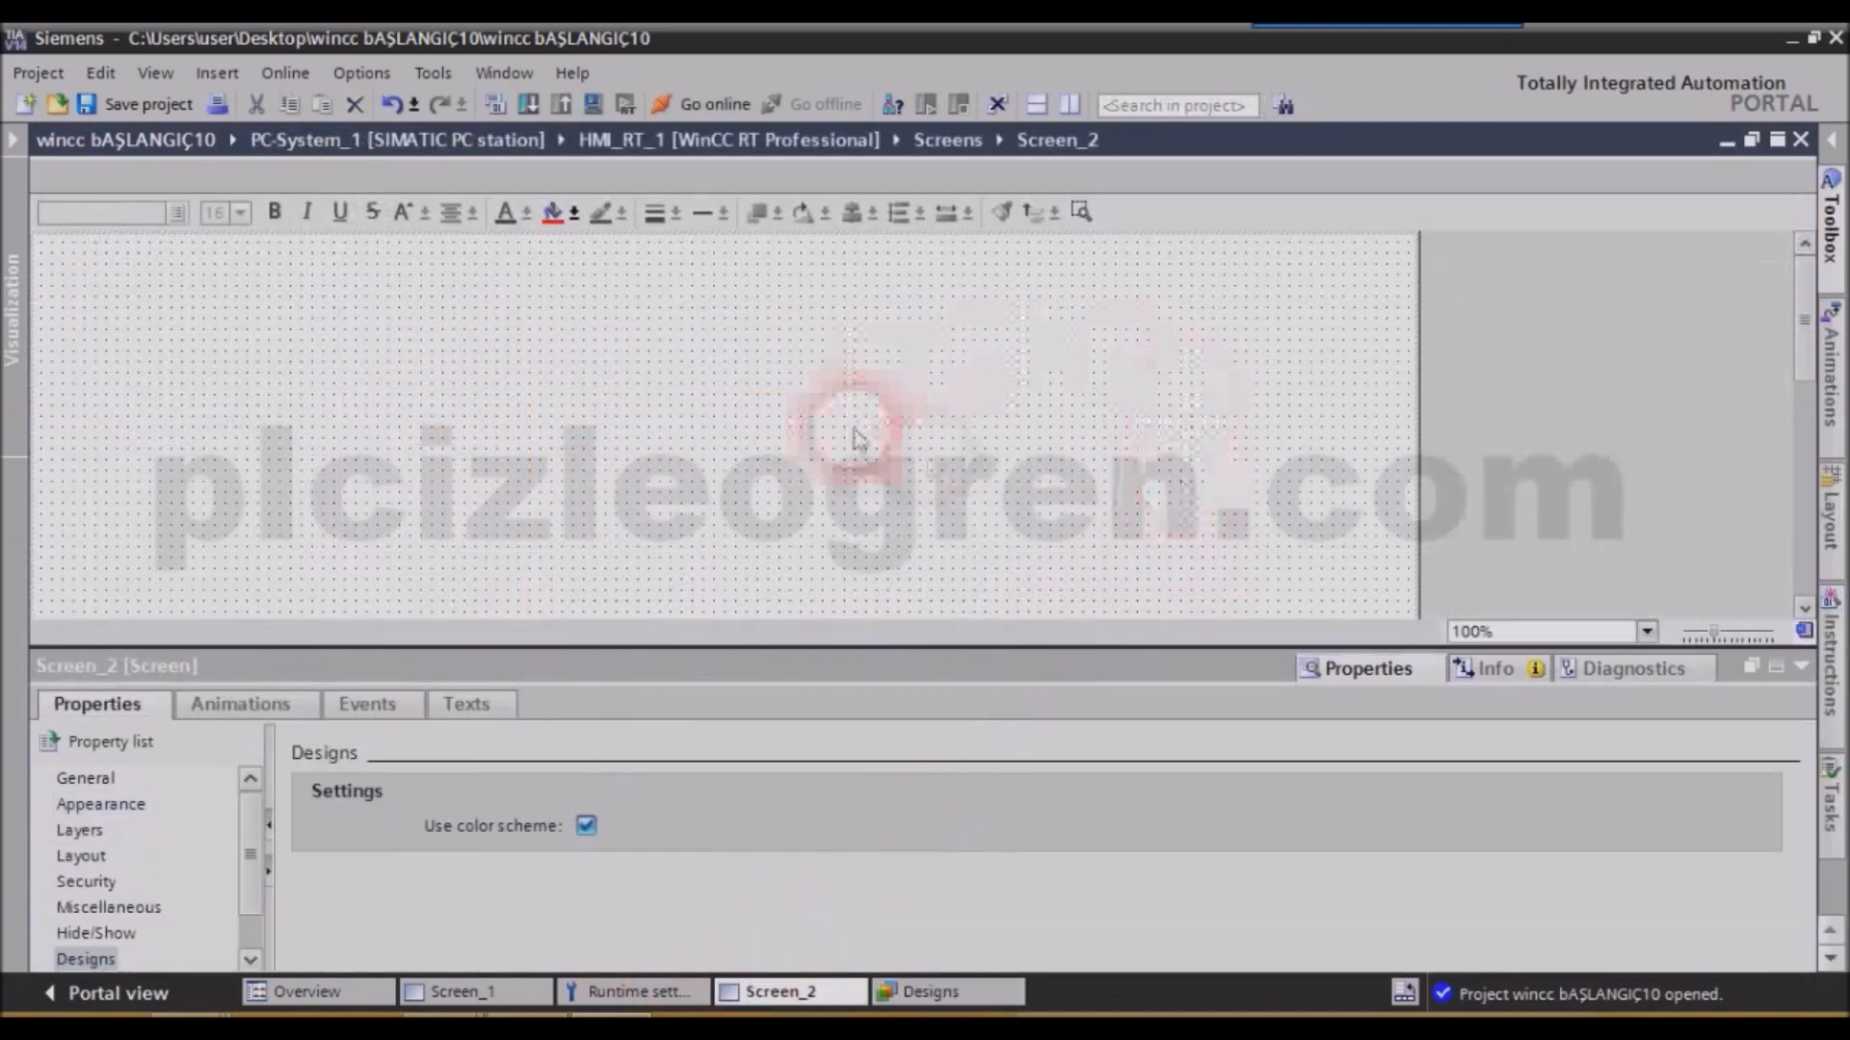
left_click(882, 993)
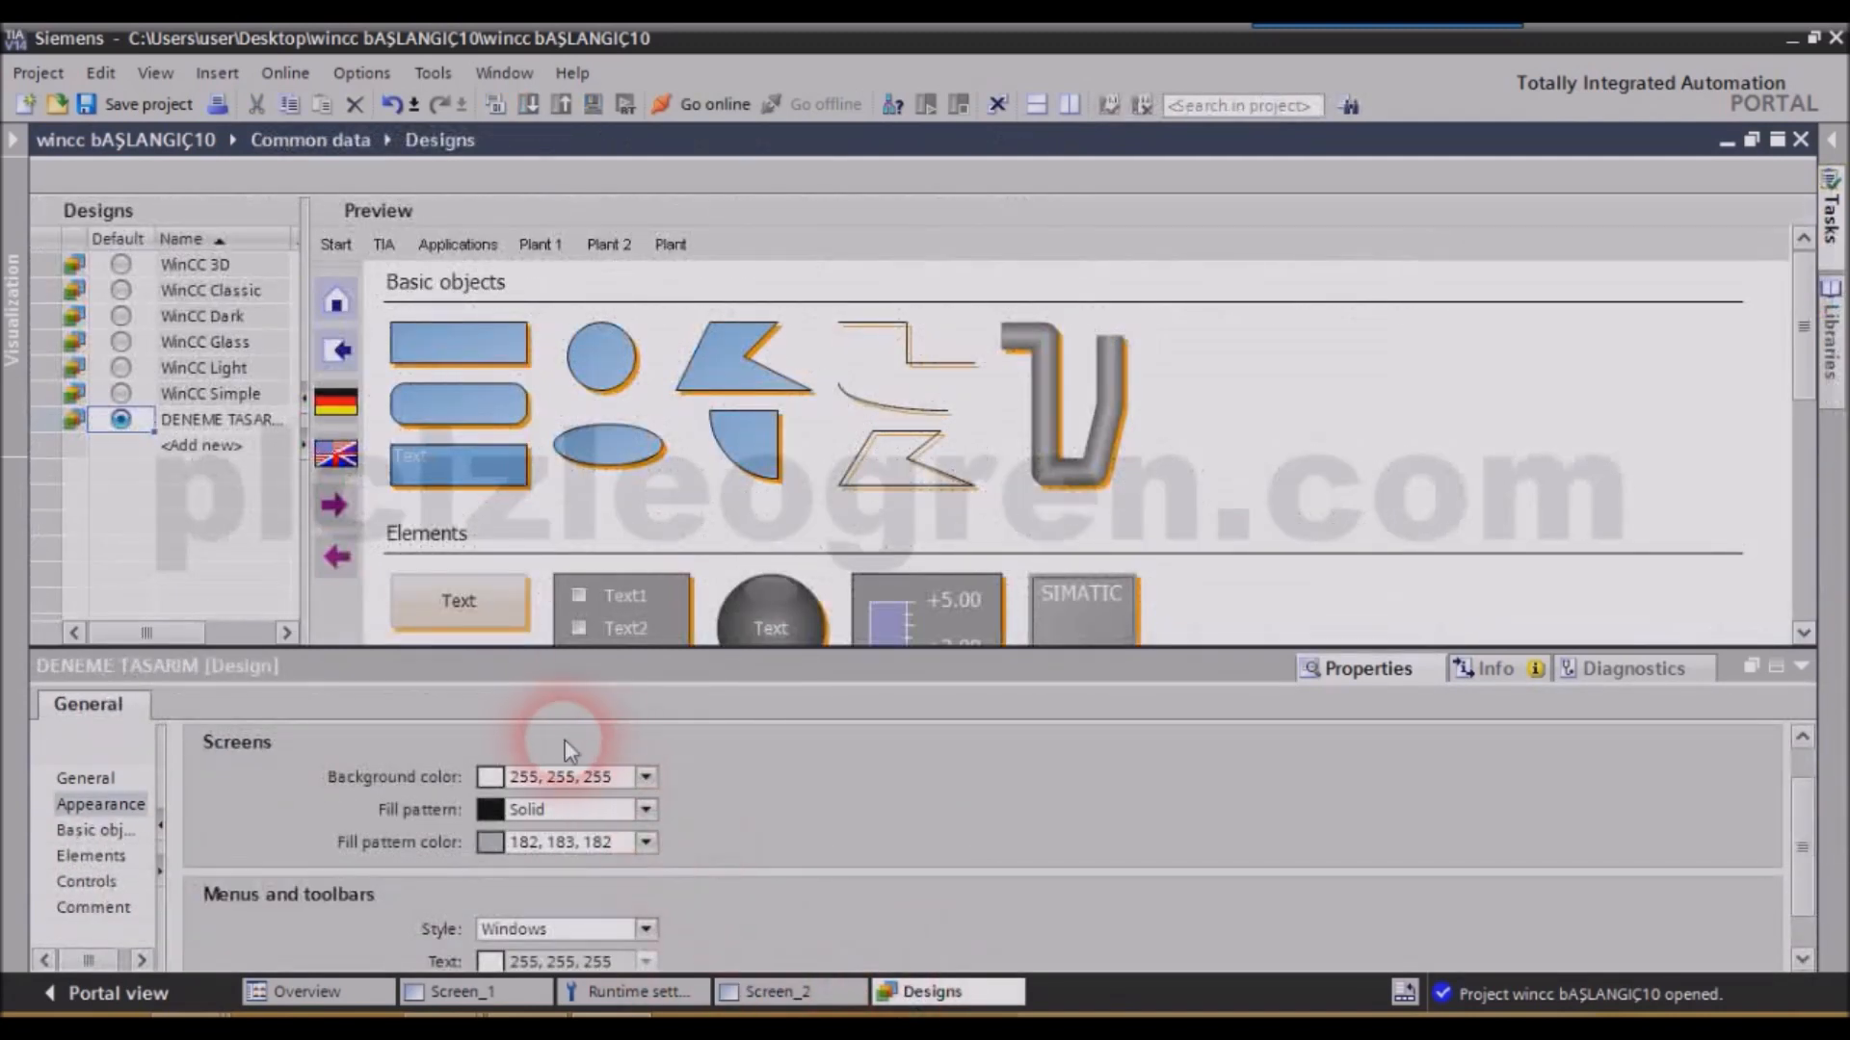
Try the screen fill pattern Pattern4 with yellow (255, 255, 0) as the fill pattern color.
left_click(645, 842)
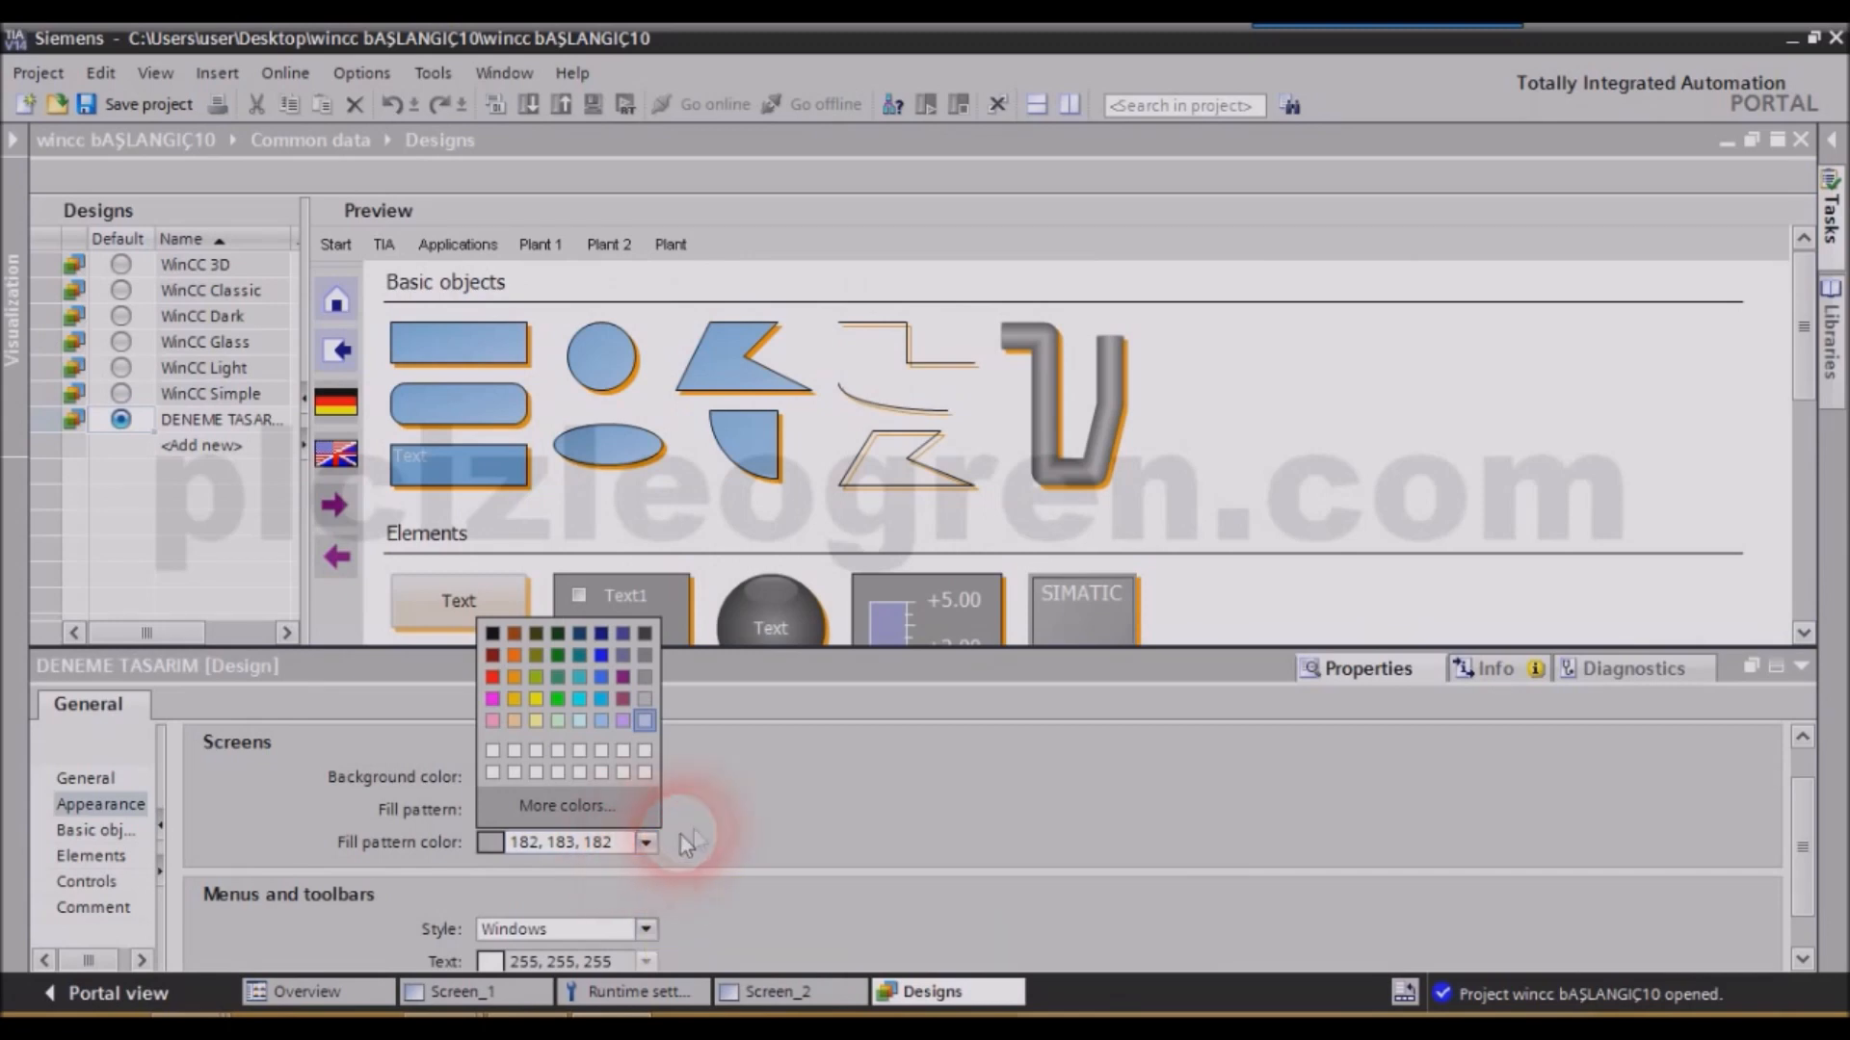
left_click(715, 815)
left_click(645, 809)
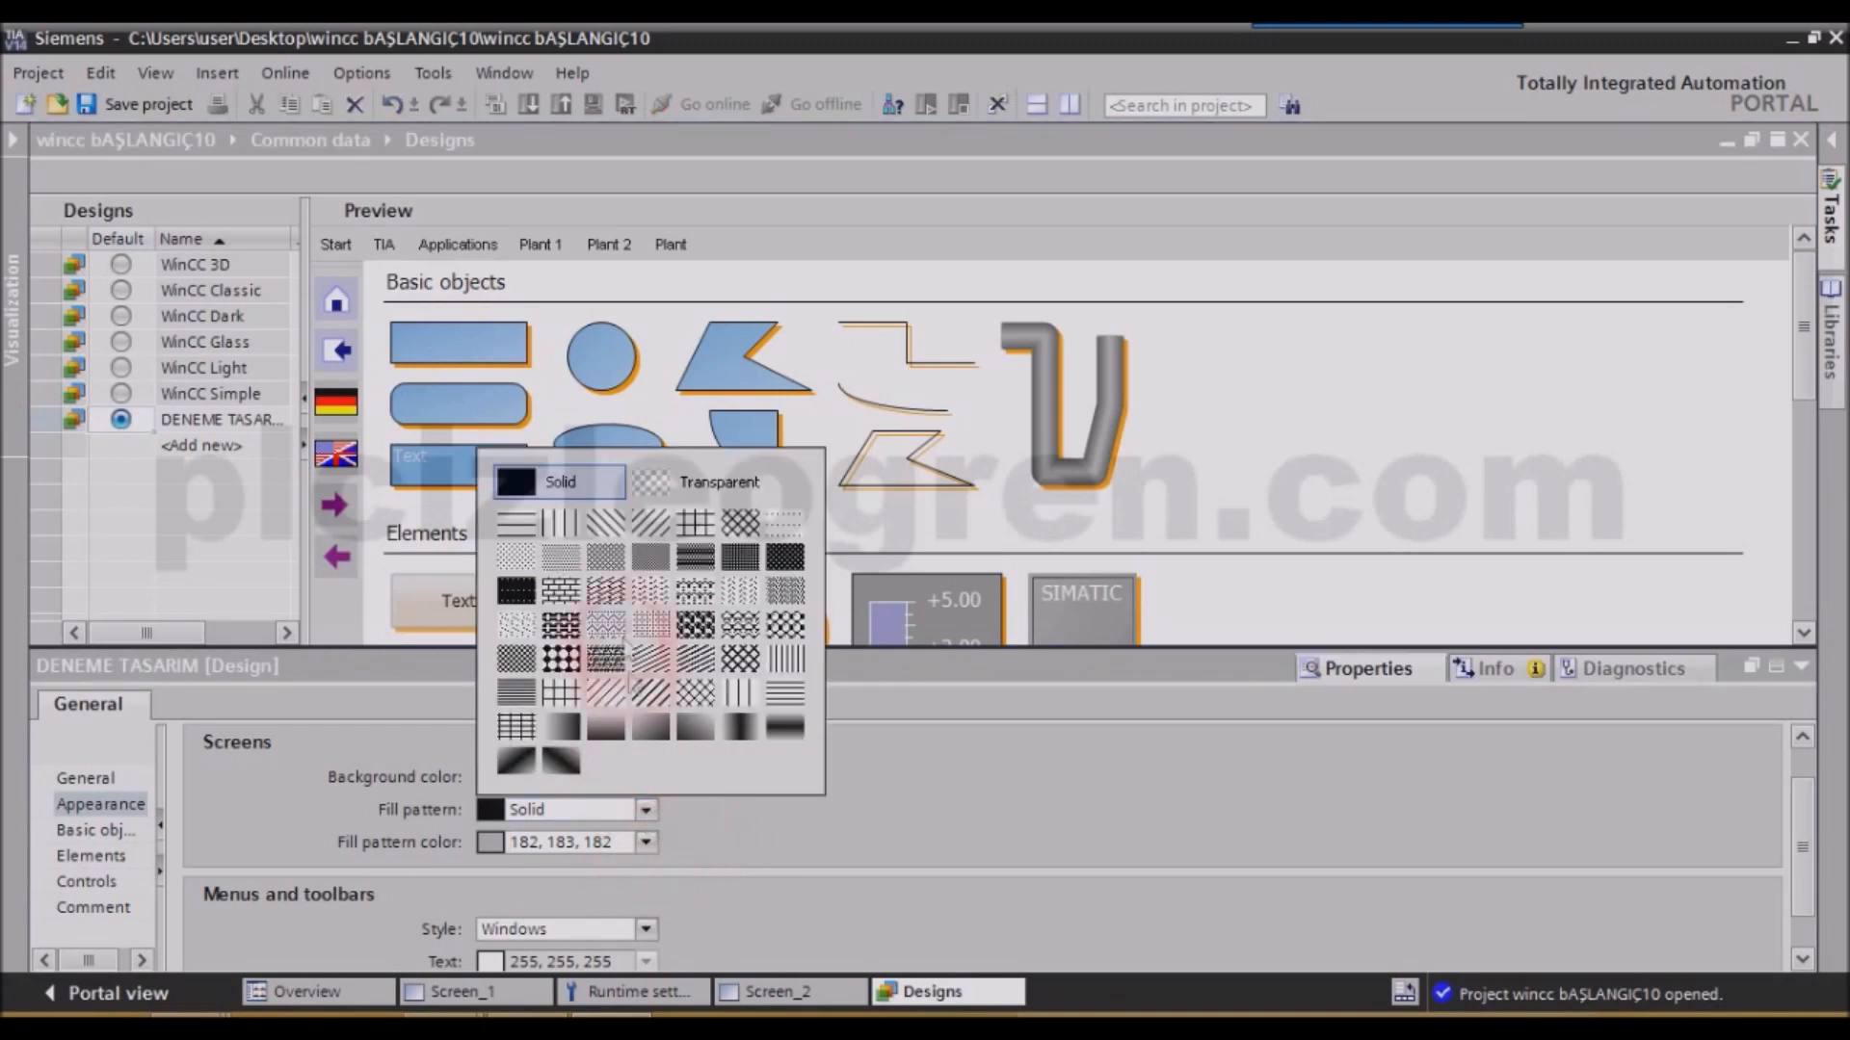
left_click(606, 557)
left_click(645, 842)
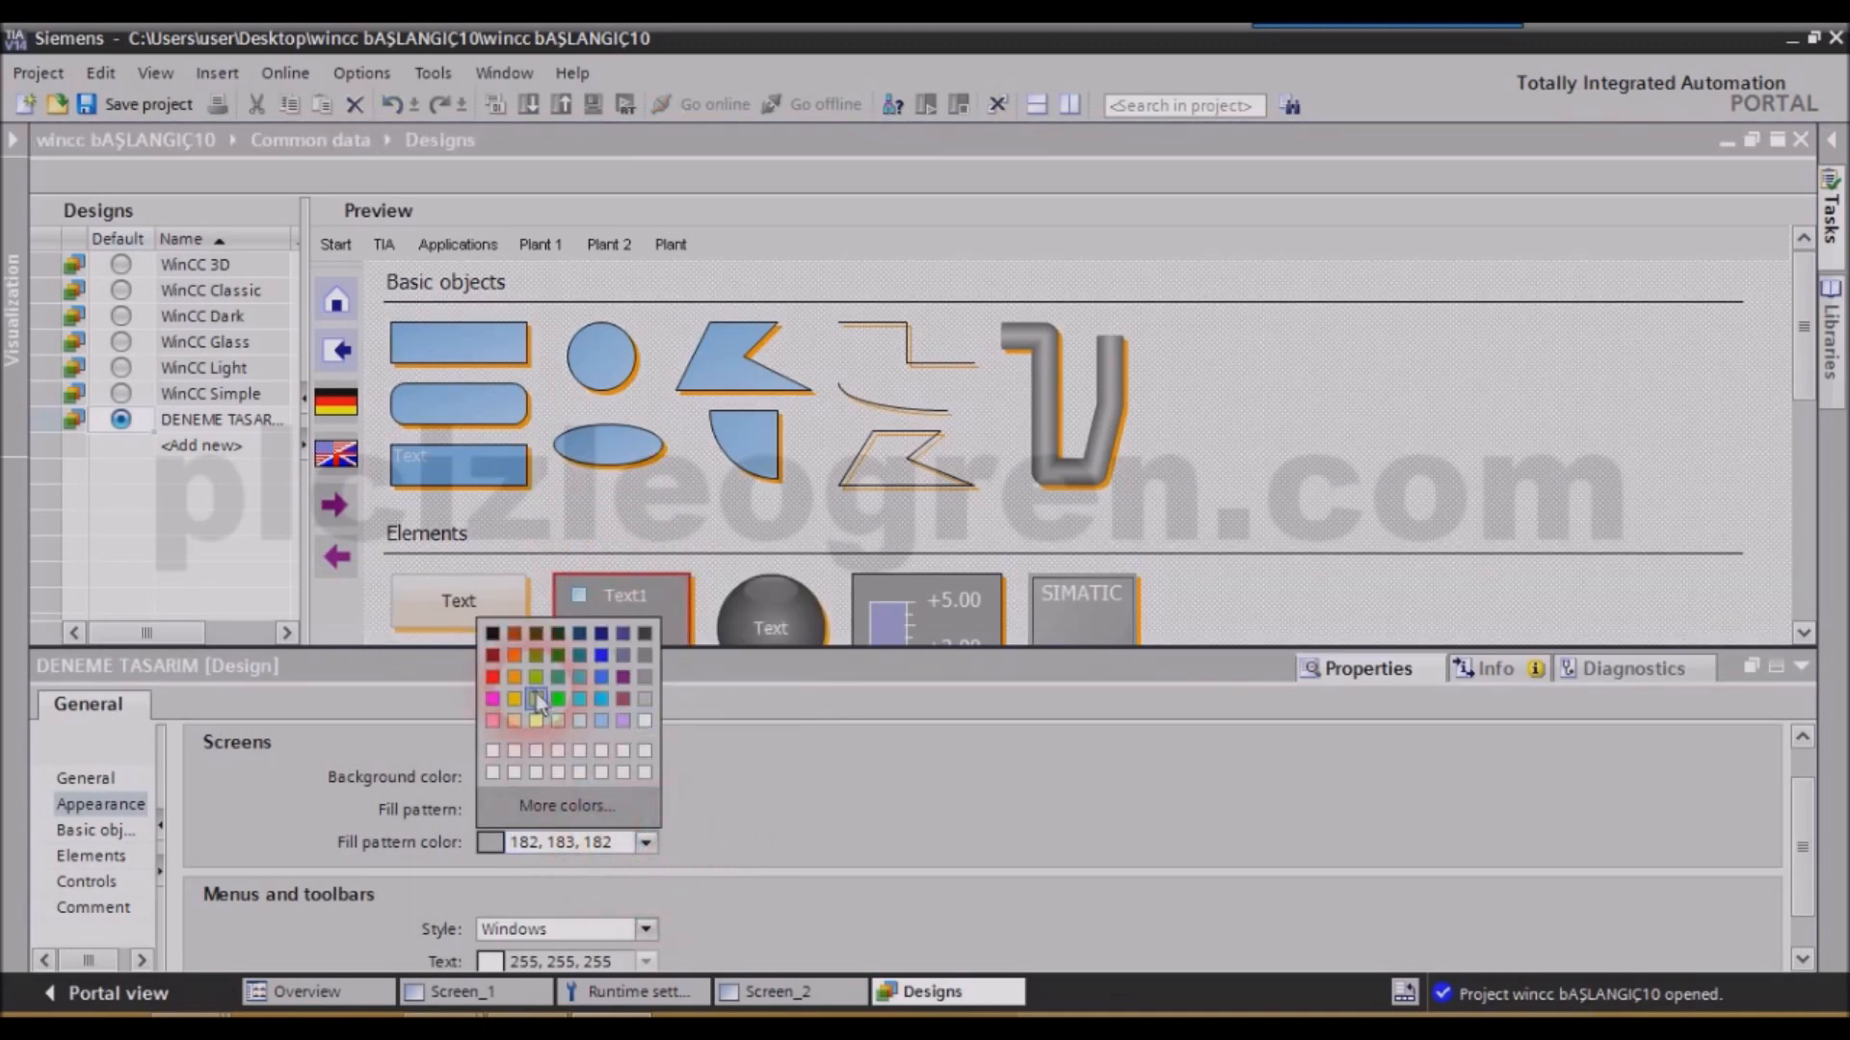
left_click(537, 700)
Set the screen fill pattern to Solid and the fill pattern color to black (0, 0, 0).
left_click(646, 809)
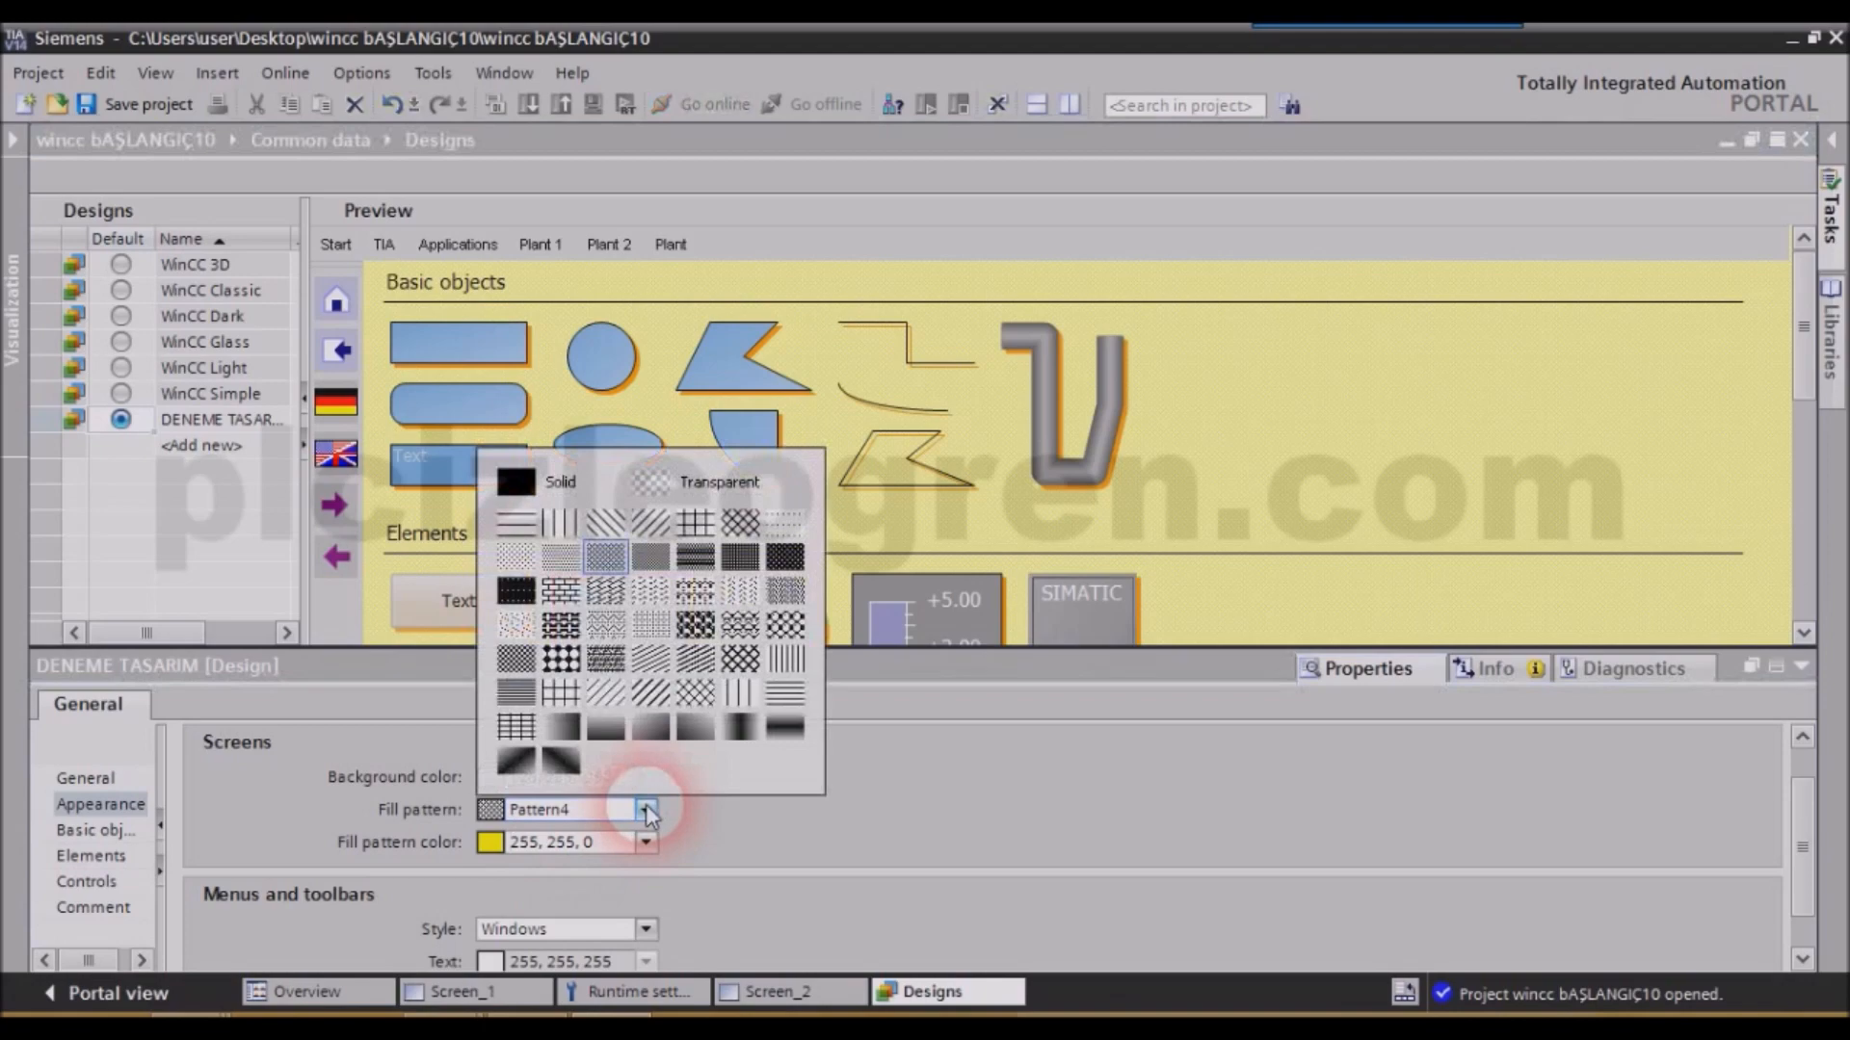
left_click(520, 486)
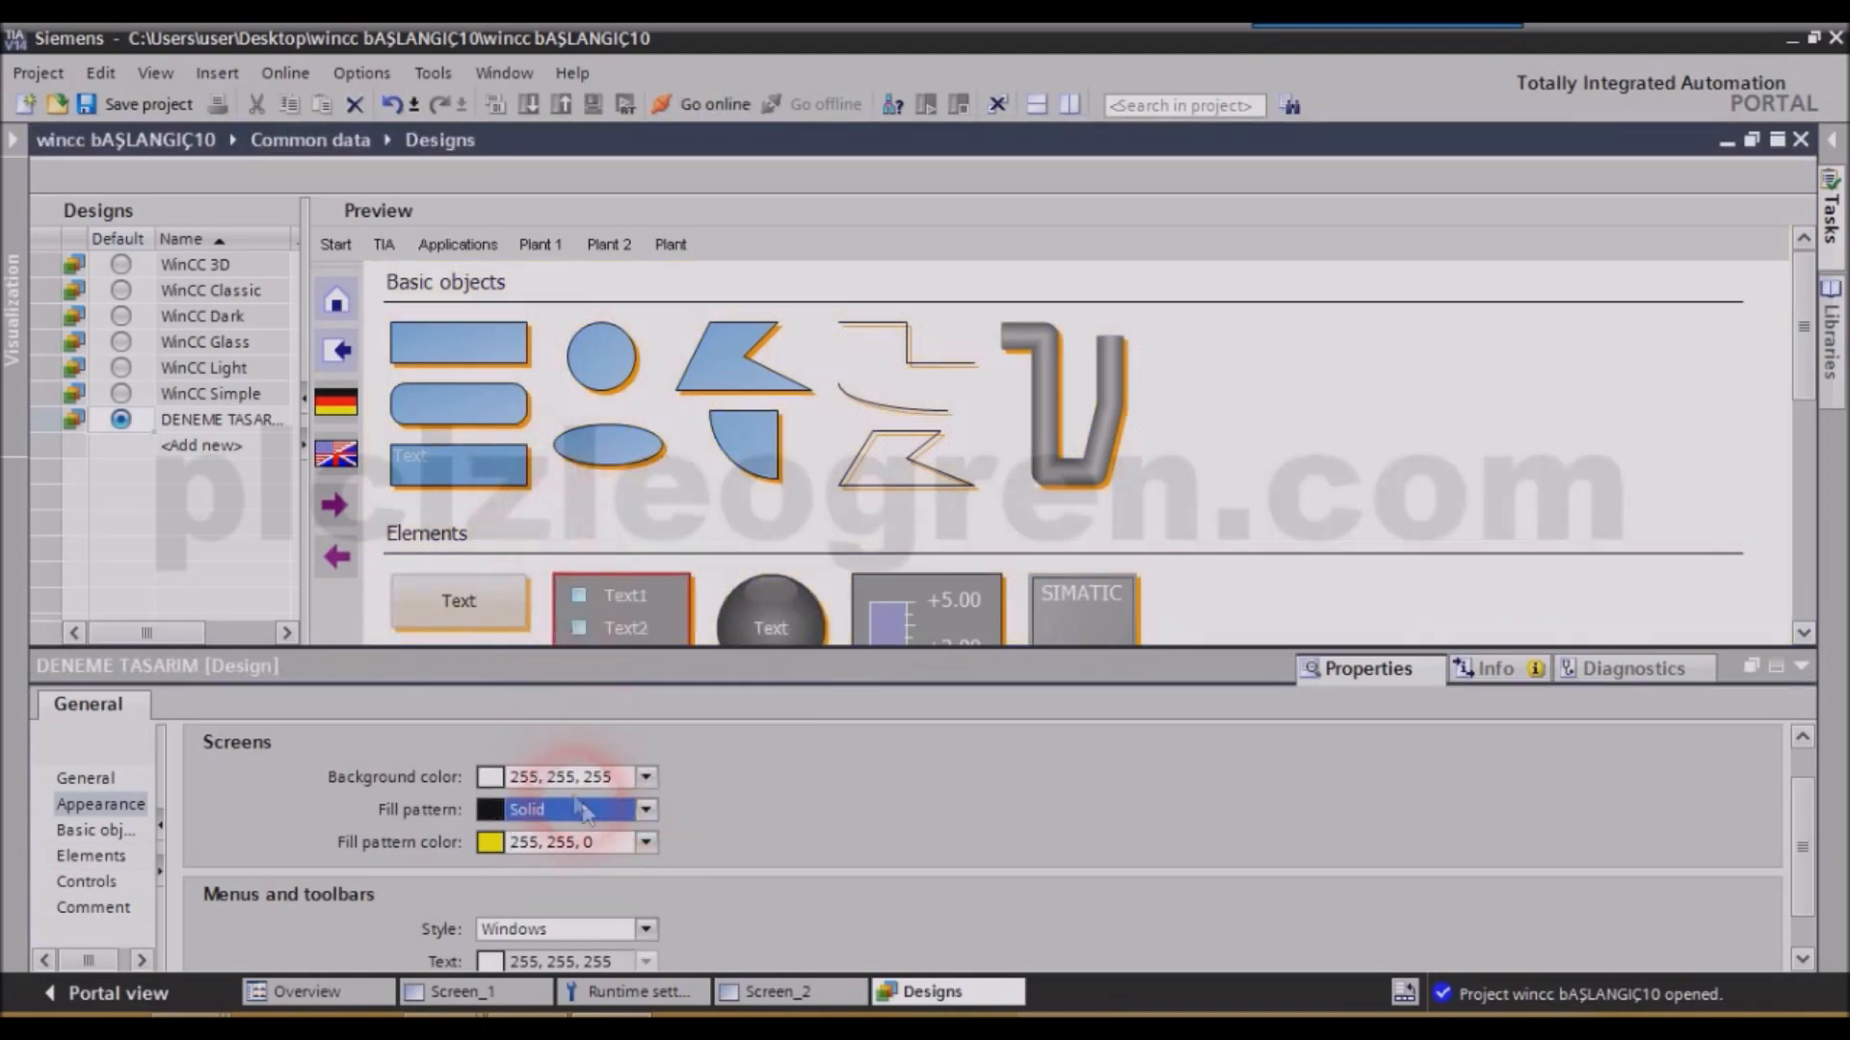
left_click(646, 842)
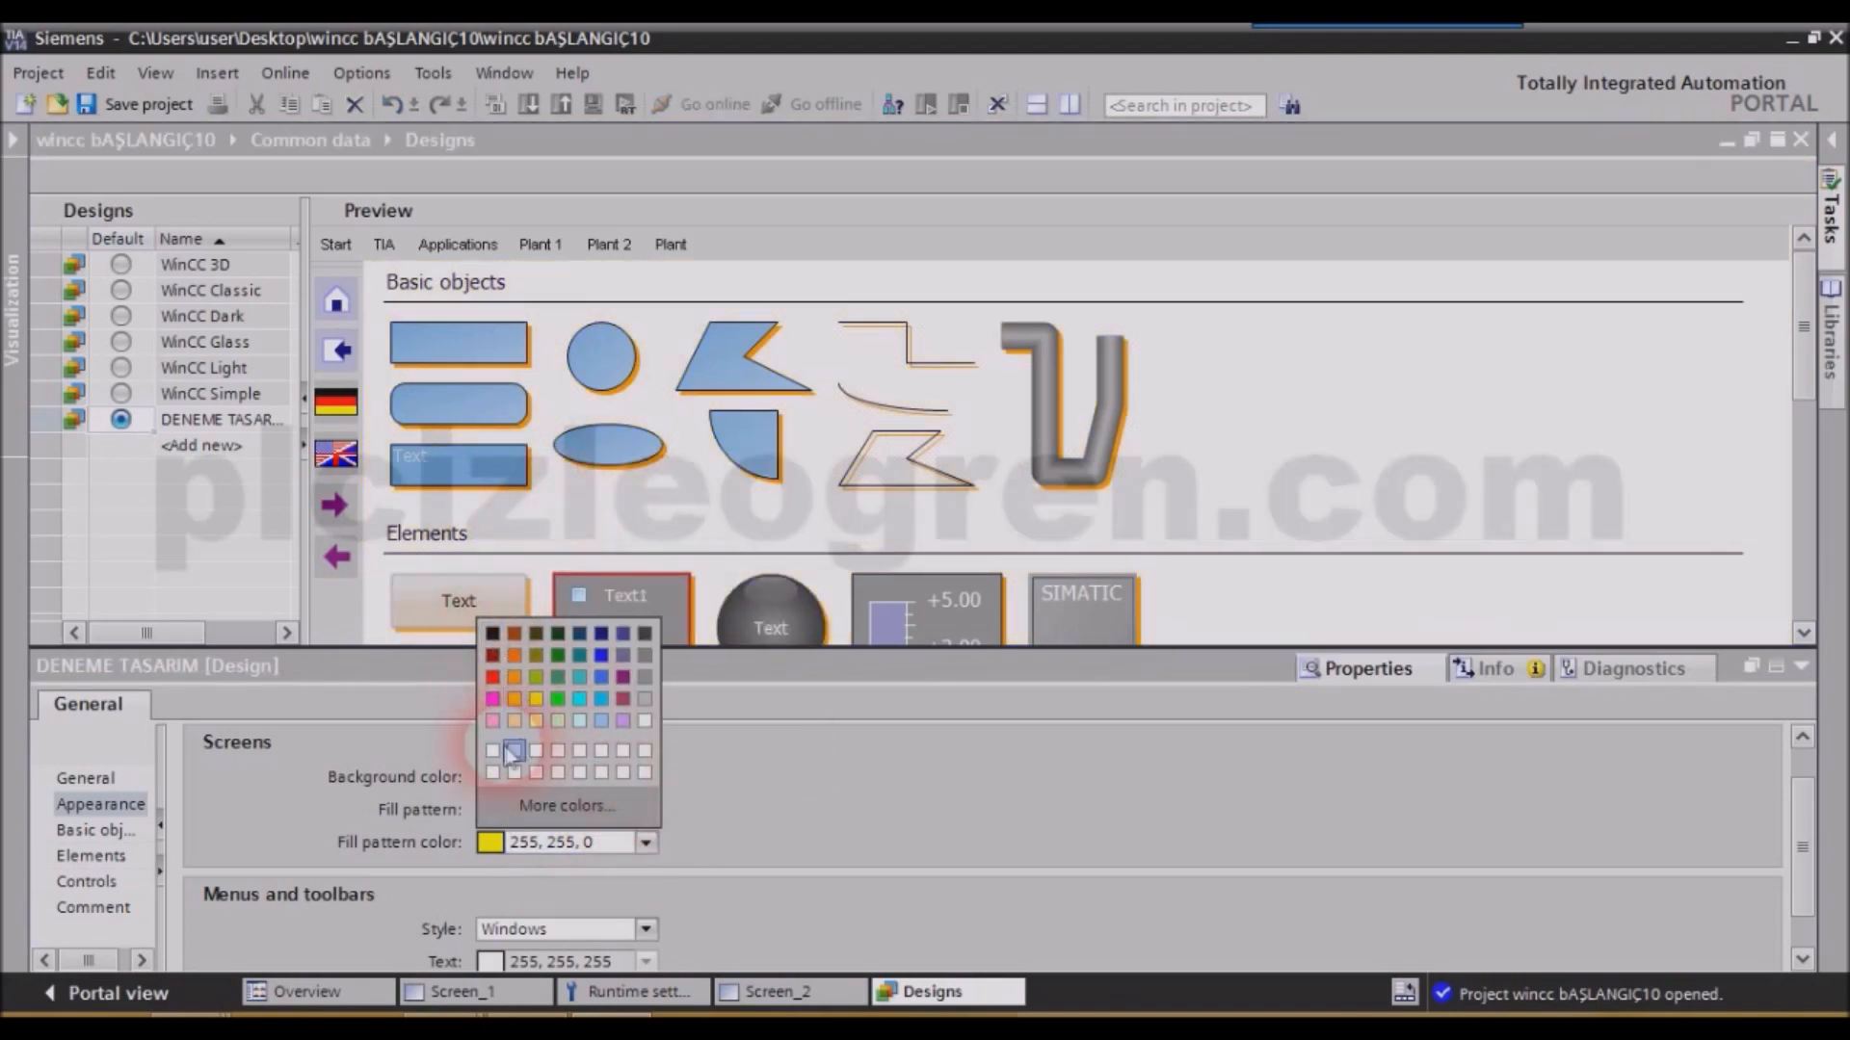
left_click(498, 640)
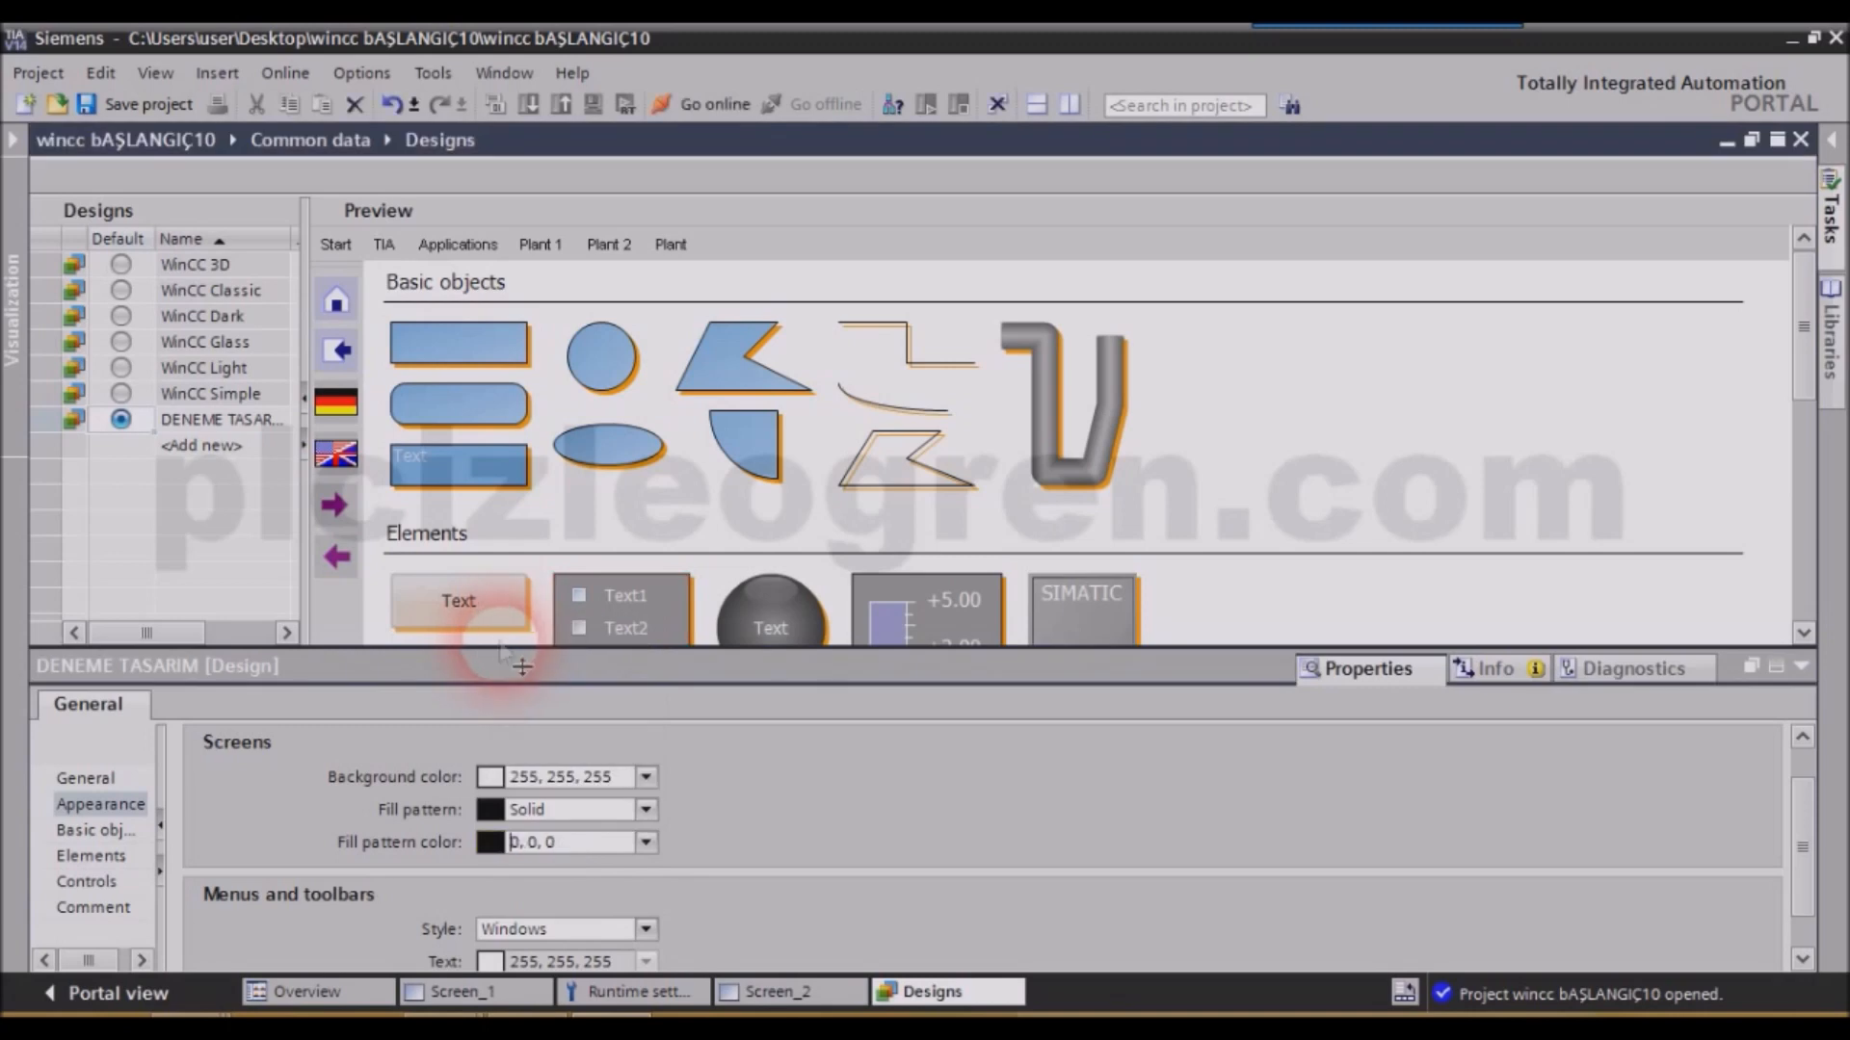
Review the Menus and toolbars style options and set the style to User-defined colors.
scroll(737, 843, "down", 1)
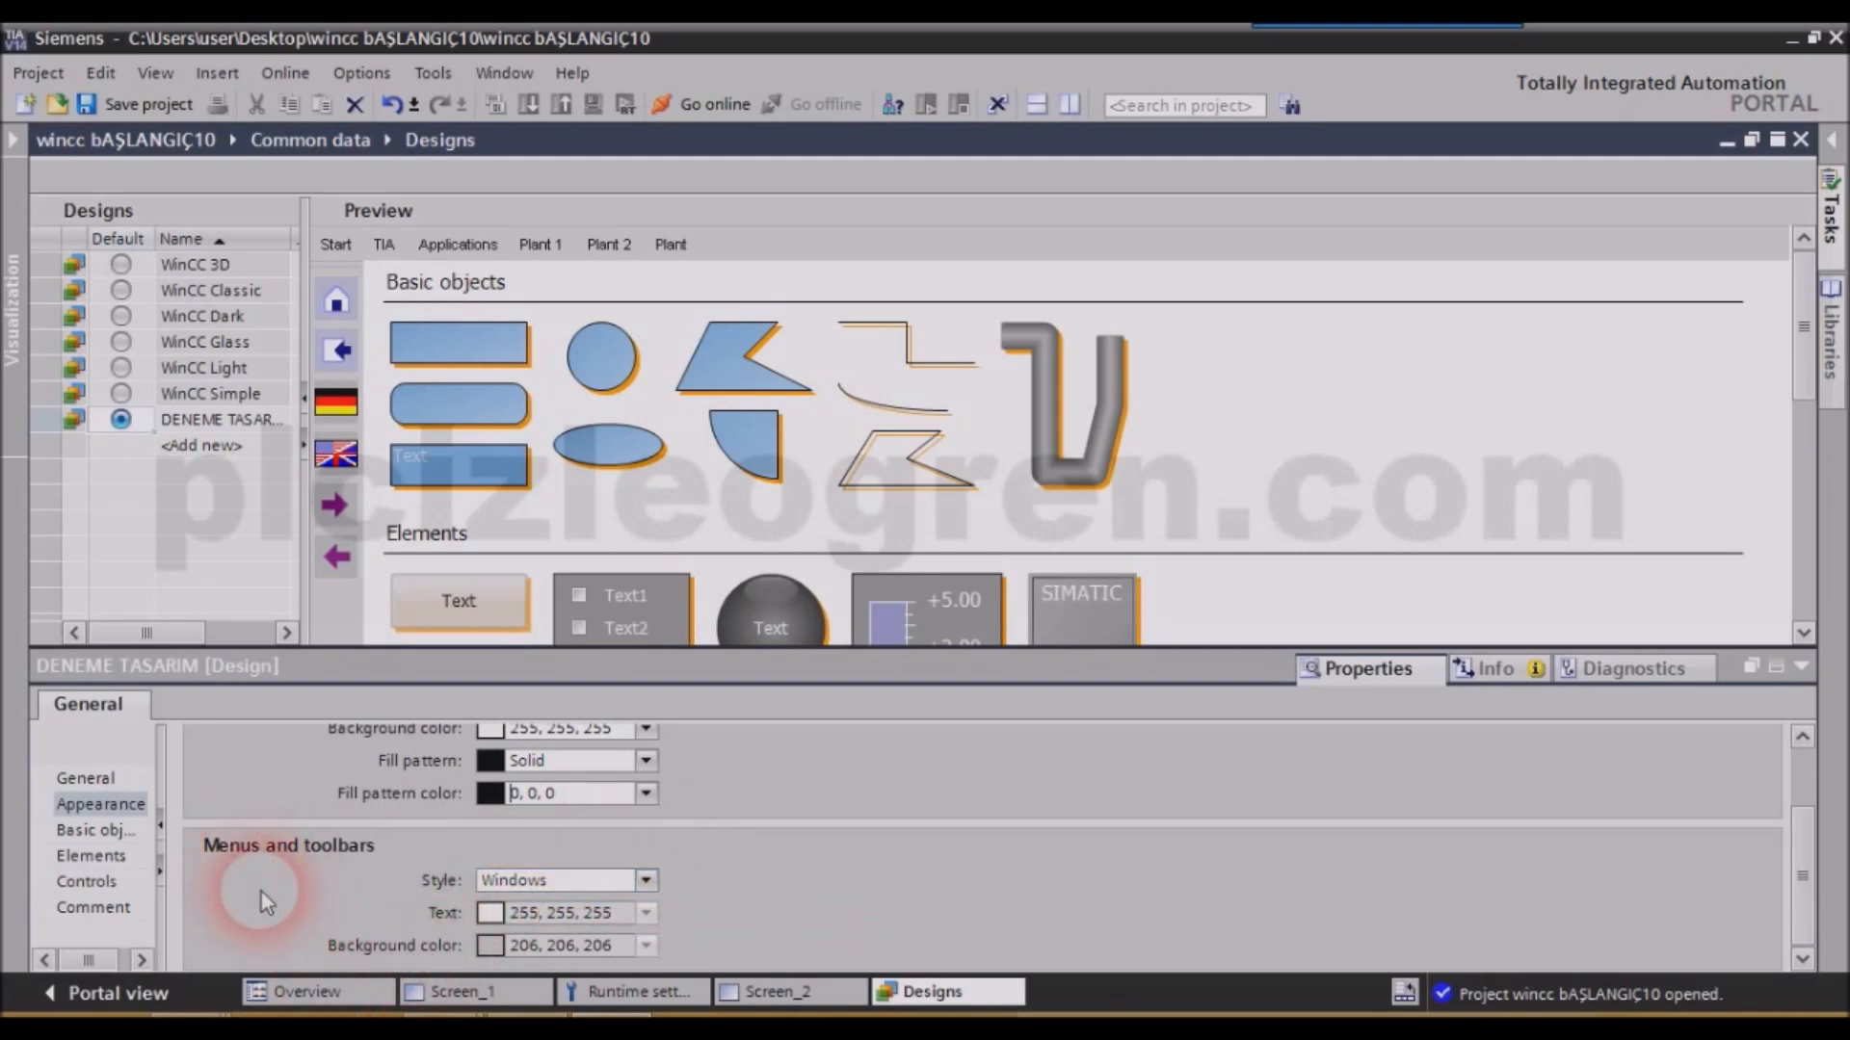
left_click(646, 880)
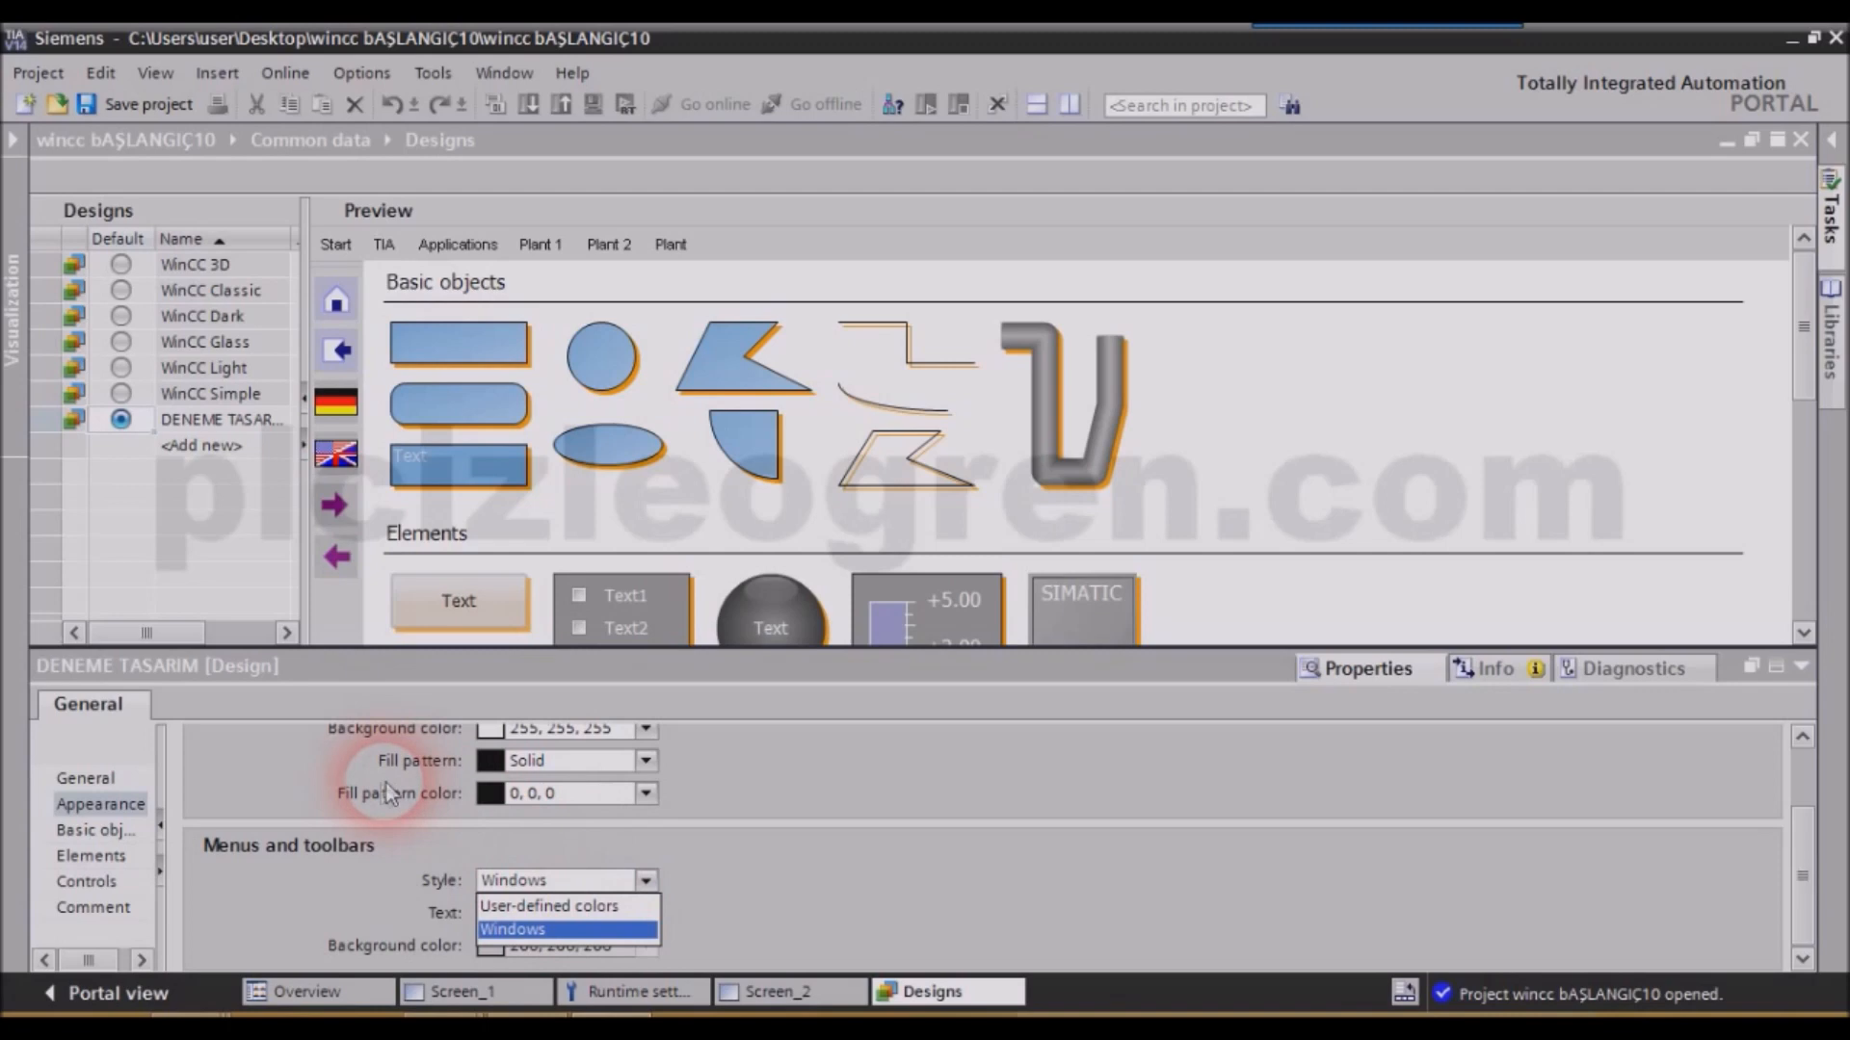
left_click(1806, 854)
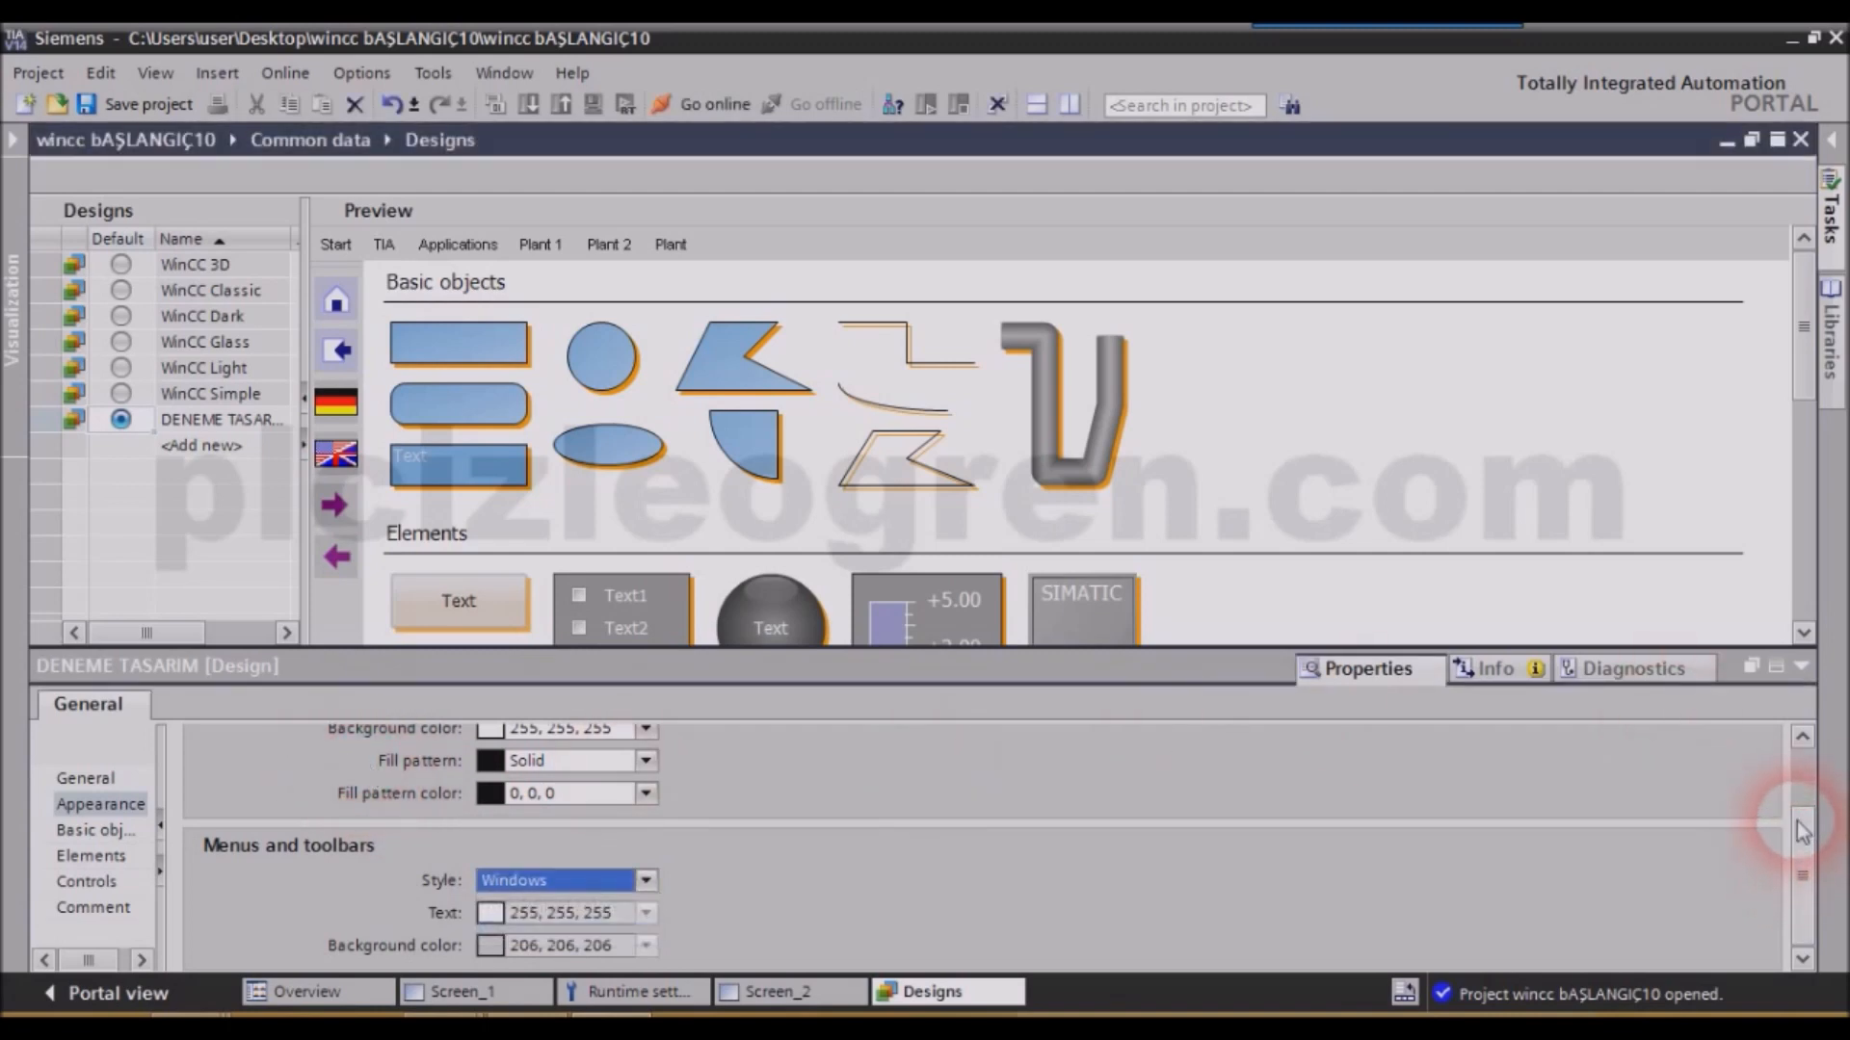
left_click_drag(1798, 845, 1797, 807)
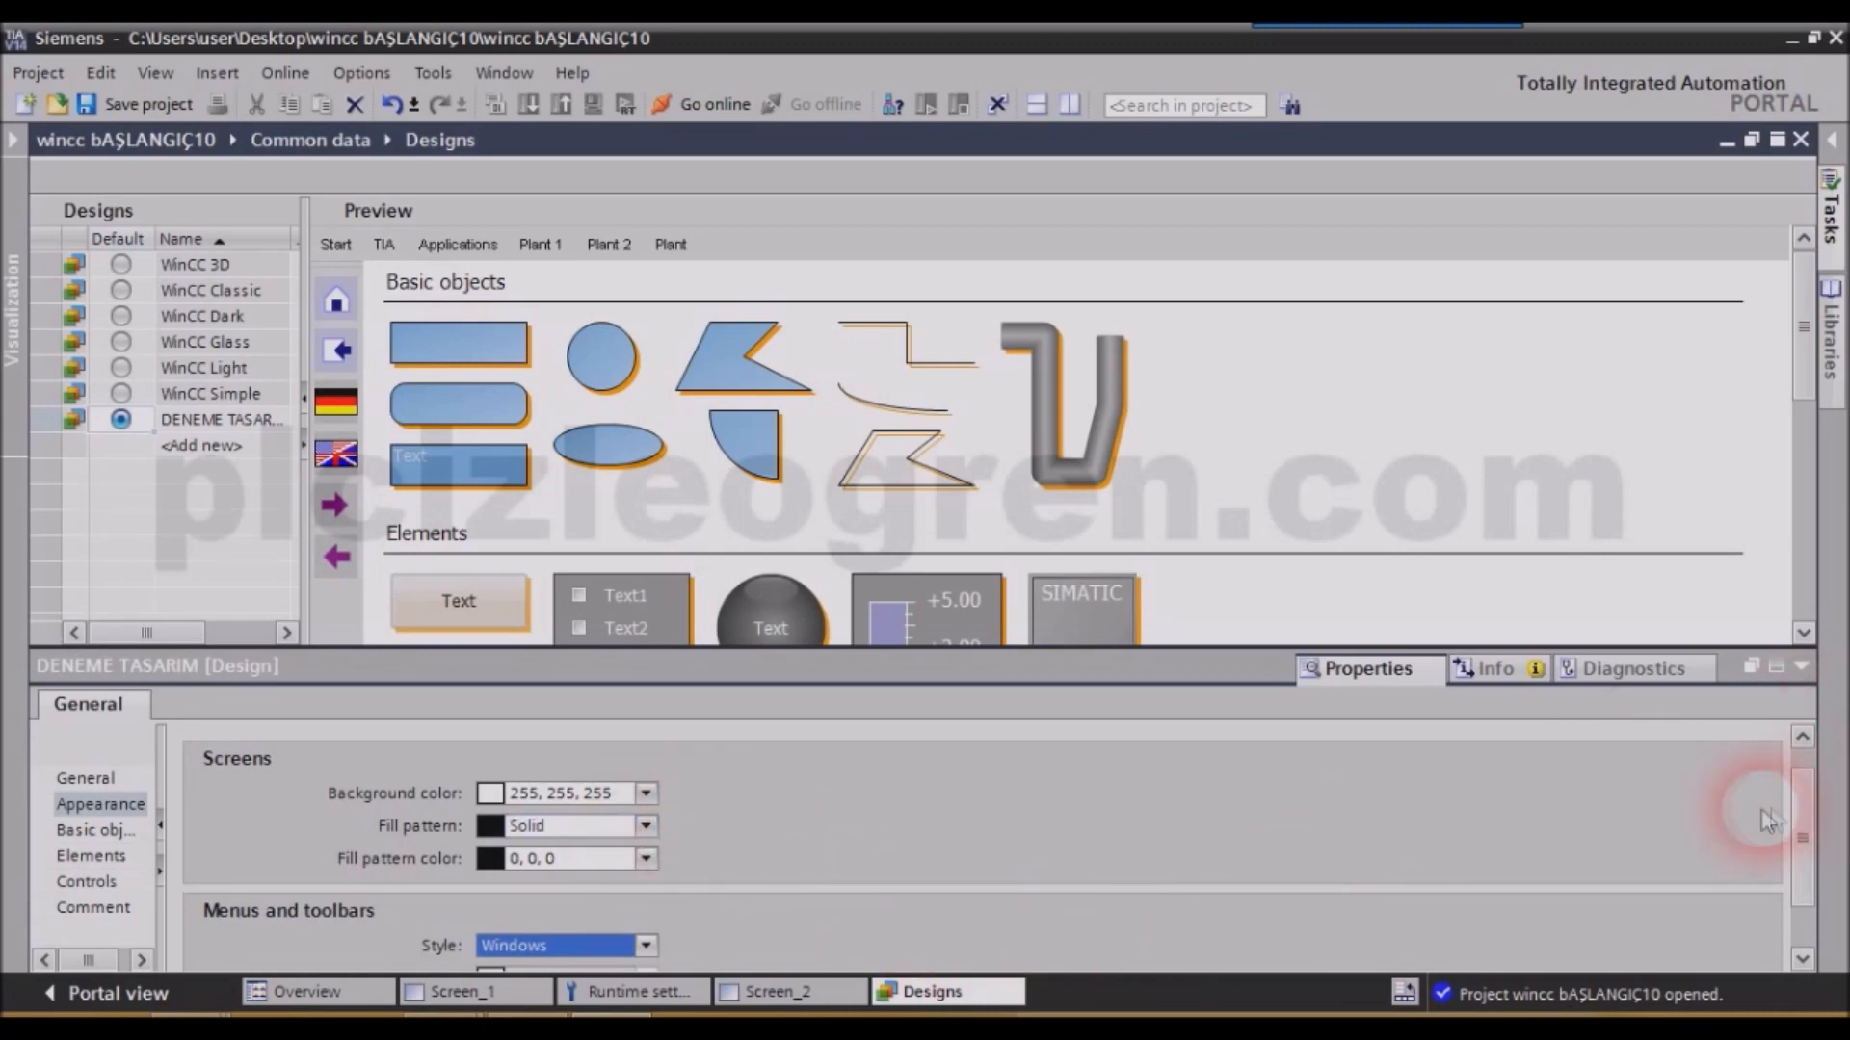
left_click_drag(1807, 807, 1805, 845)
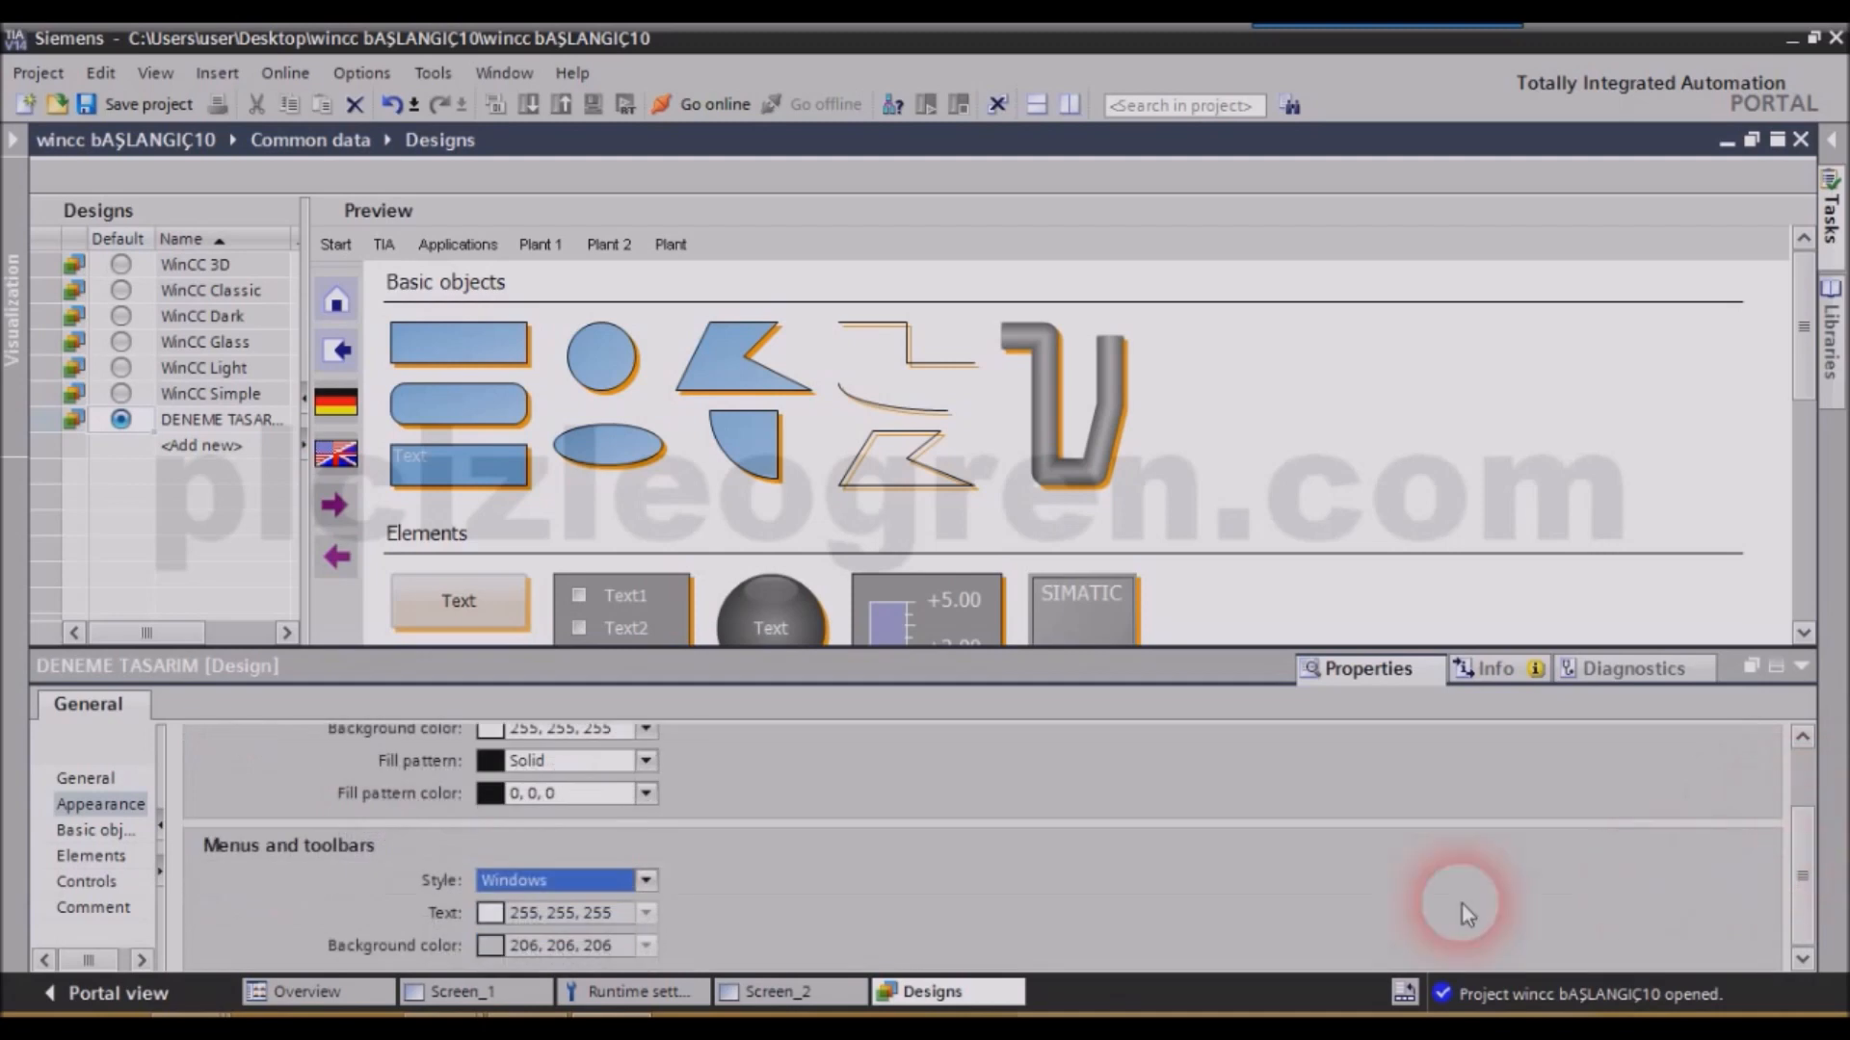
left_click(645, 880)
left_click(564, 901)
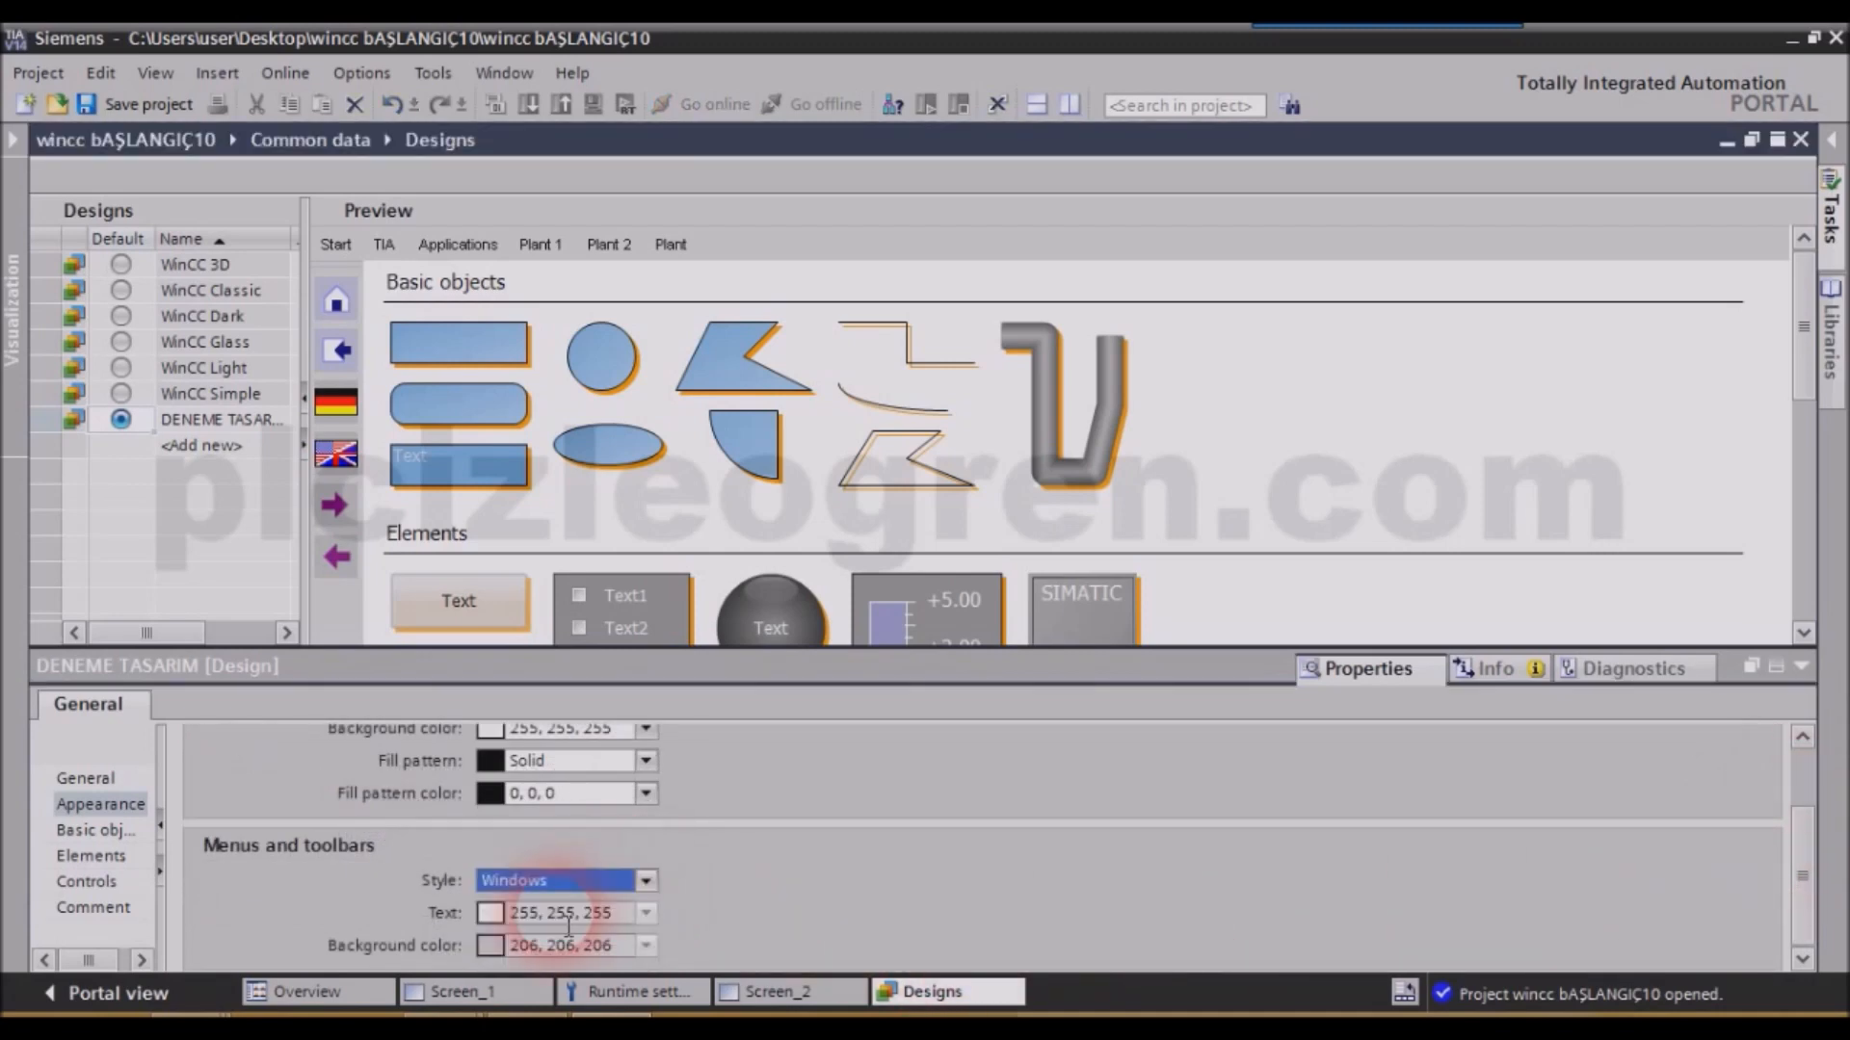
Try the screen background color 153, 204, 0 and the menus and toolbars text color 255, 204, 0.
left_click(645, 730)
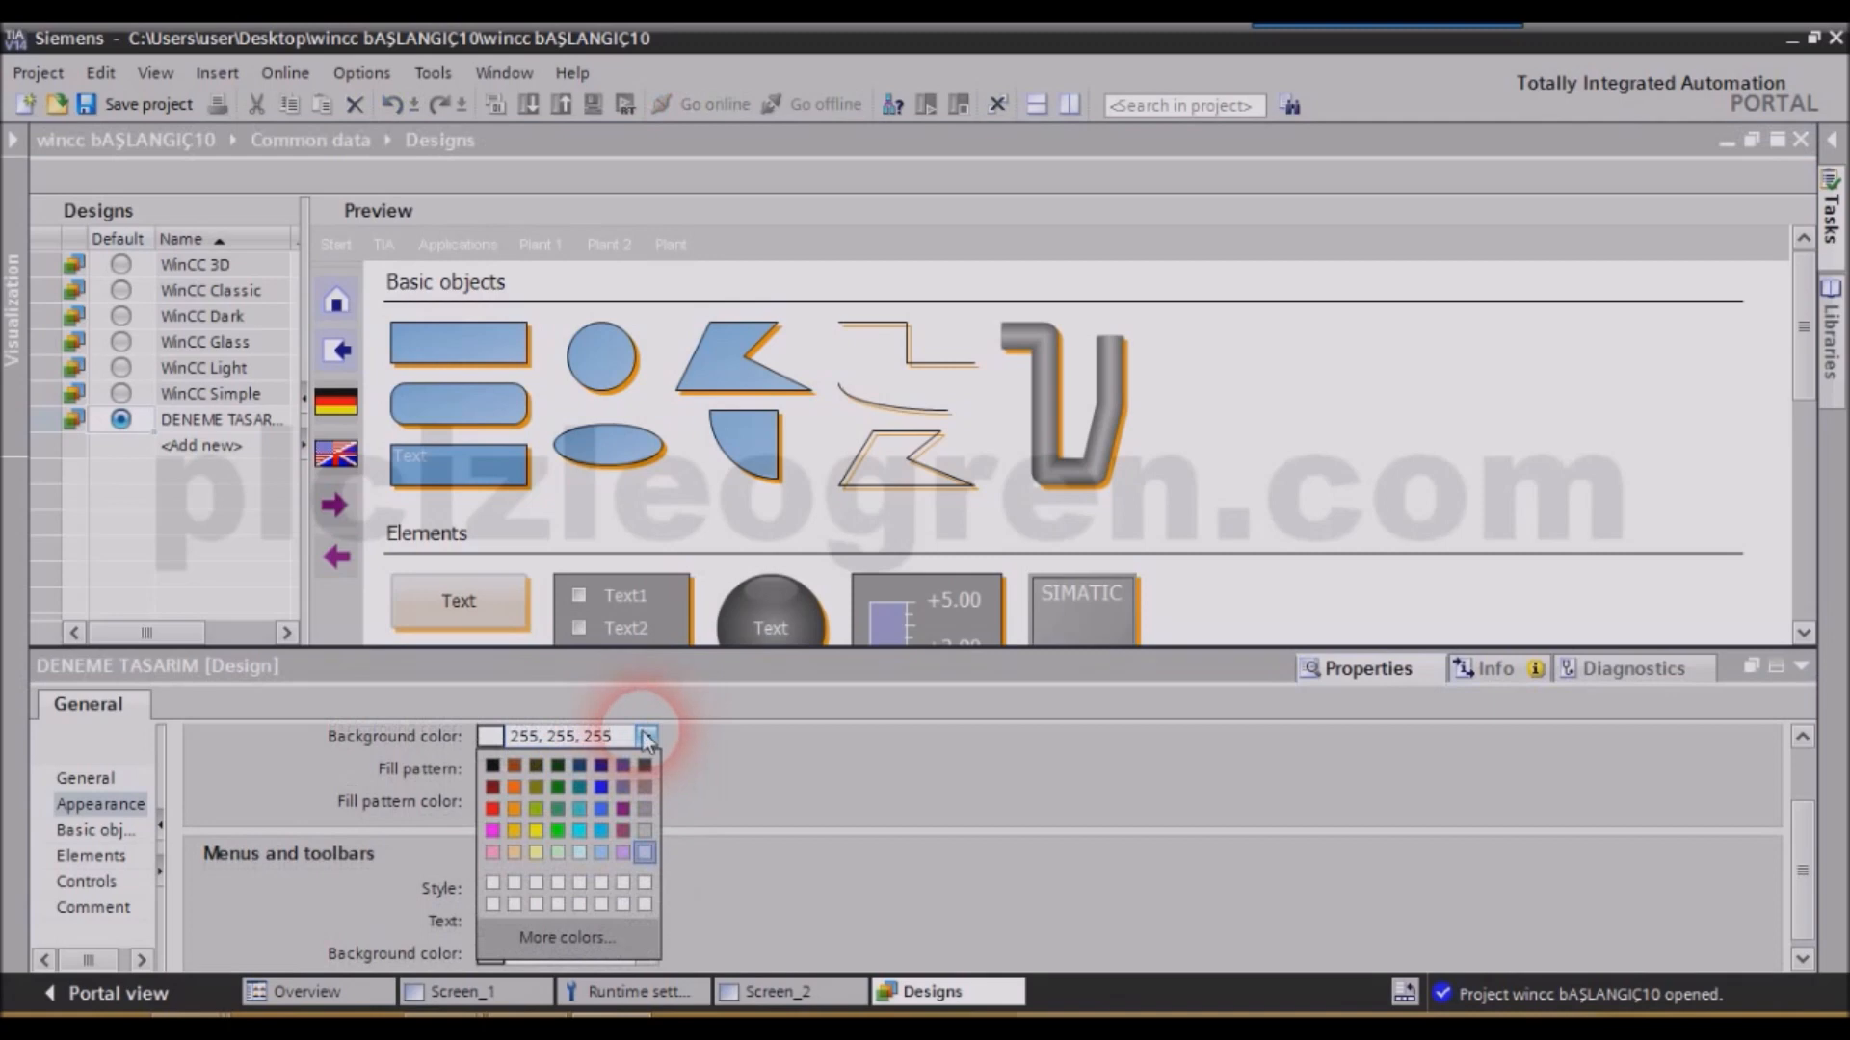
left_click(532, 818)
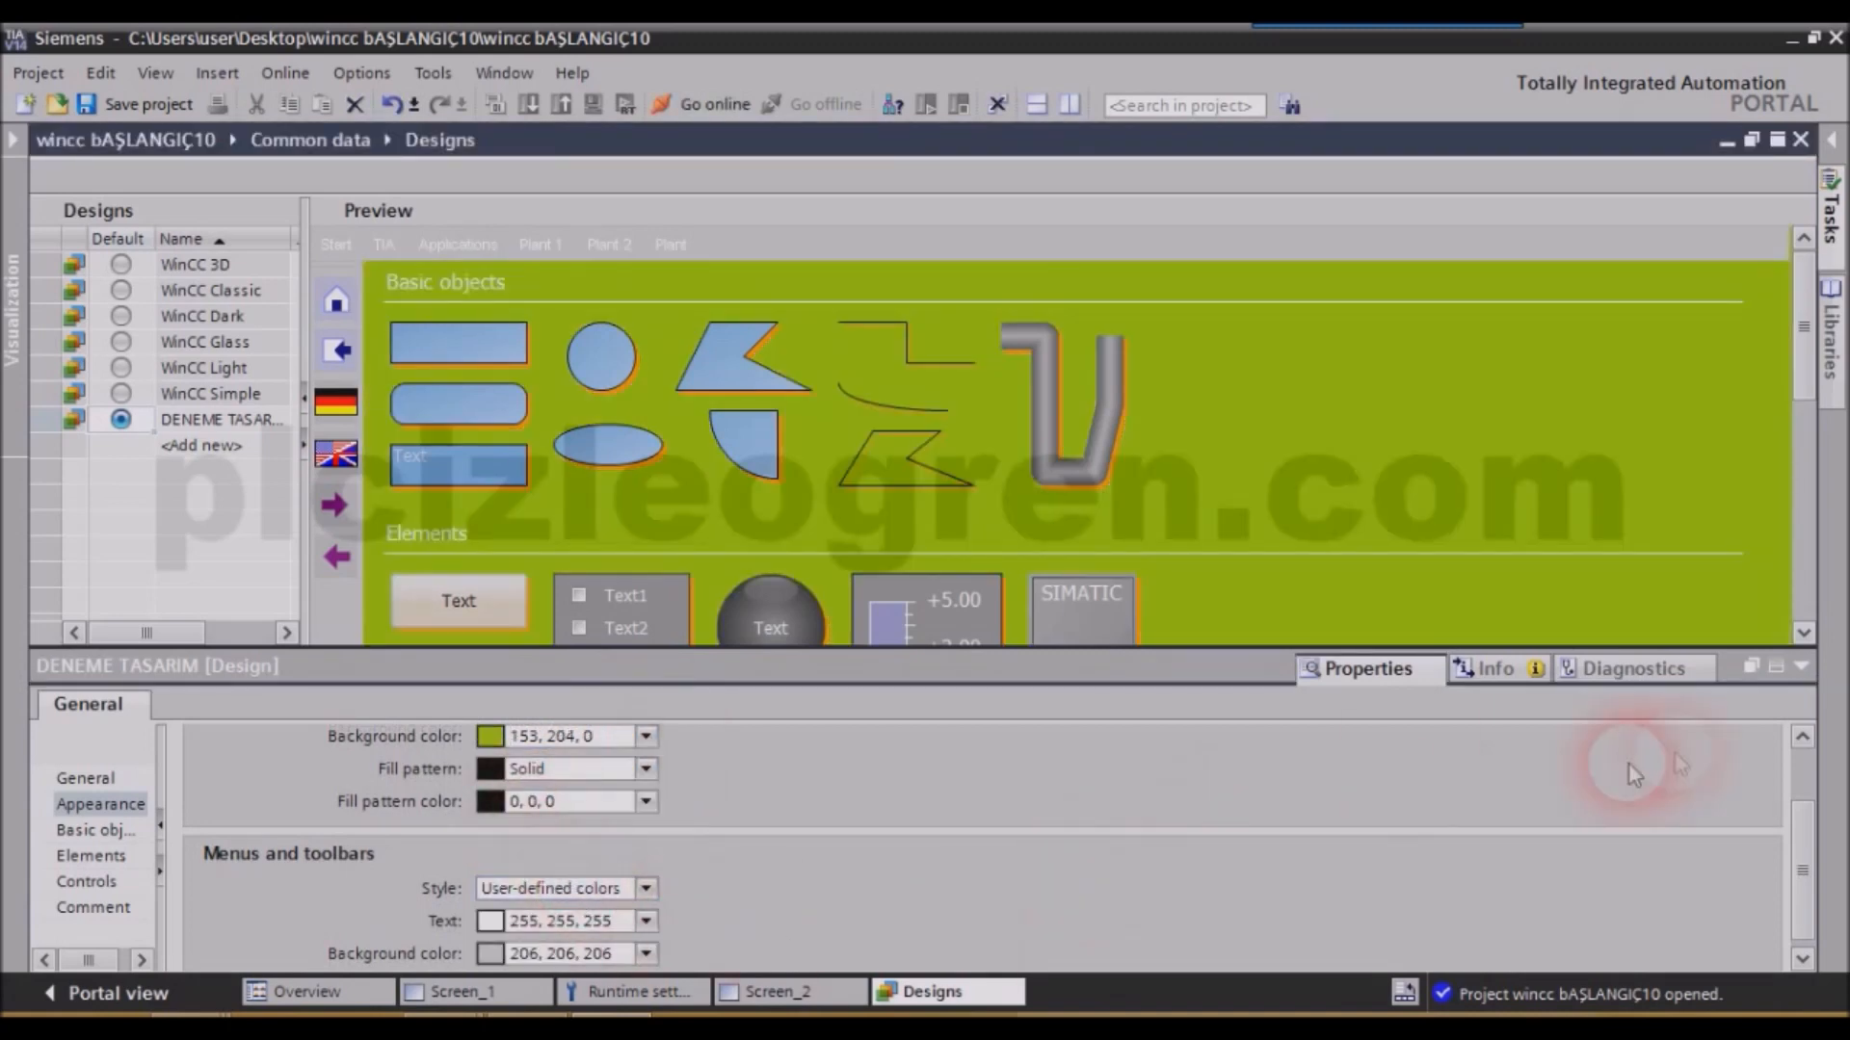
left_click_drag(1797, 857, 1799, 867)
left_click(645, 912)
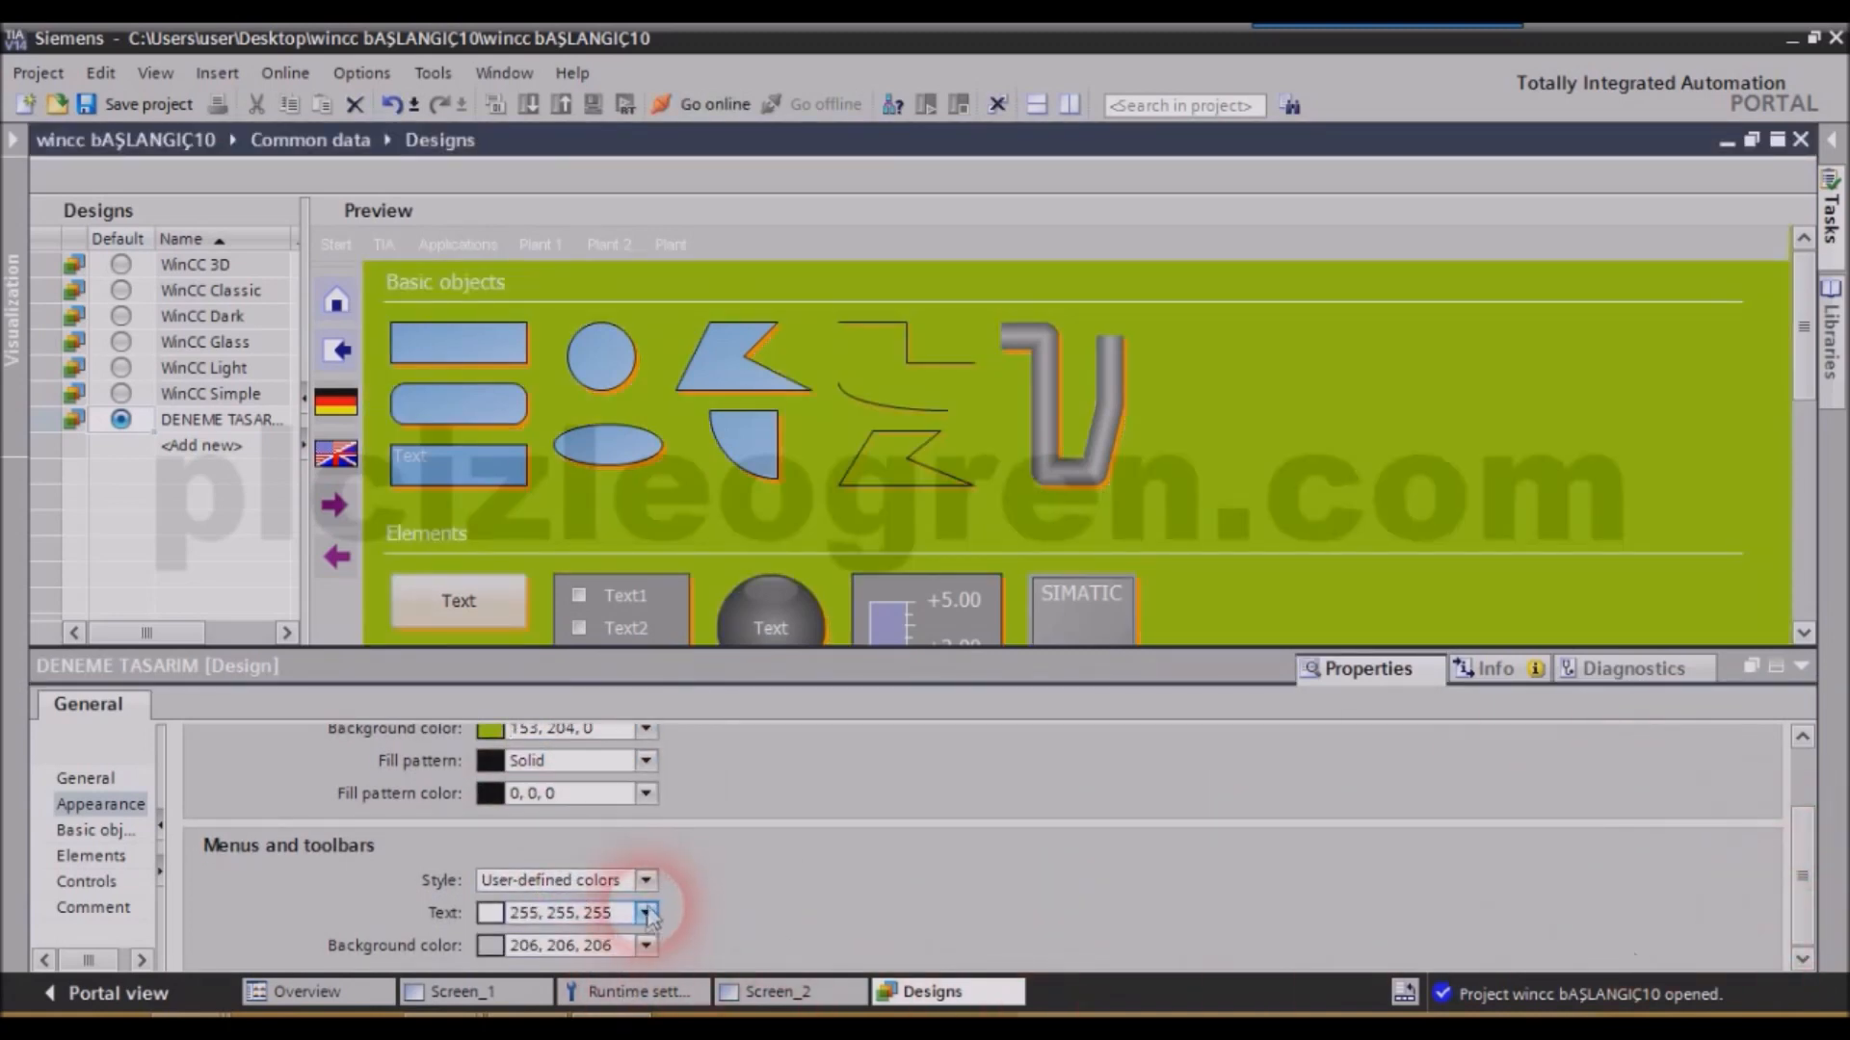
left_click(516, 788)
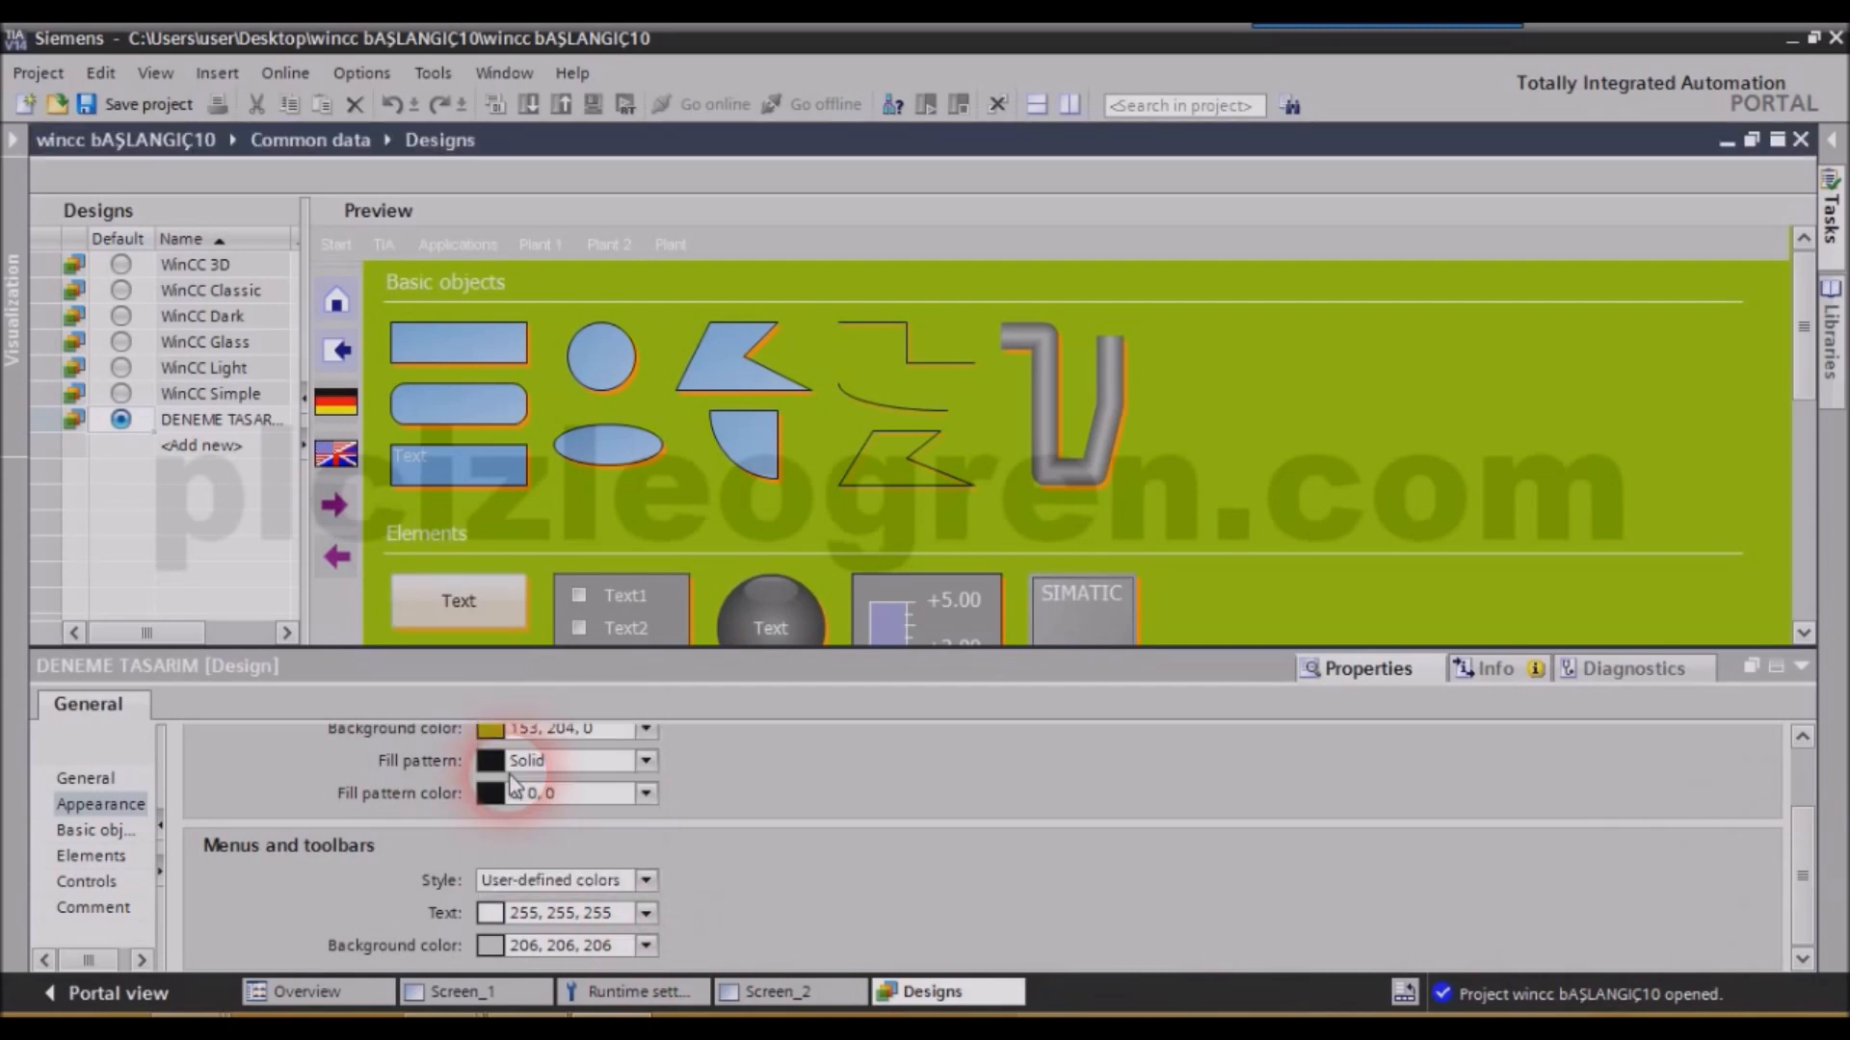
Switch the menus and toolbars style back to Windows and return the screen background color to 255, 255, 255.
left_click(592, 860)
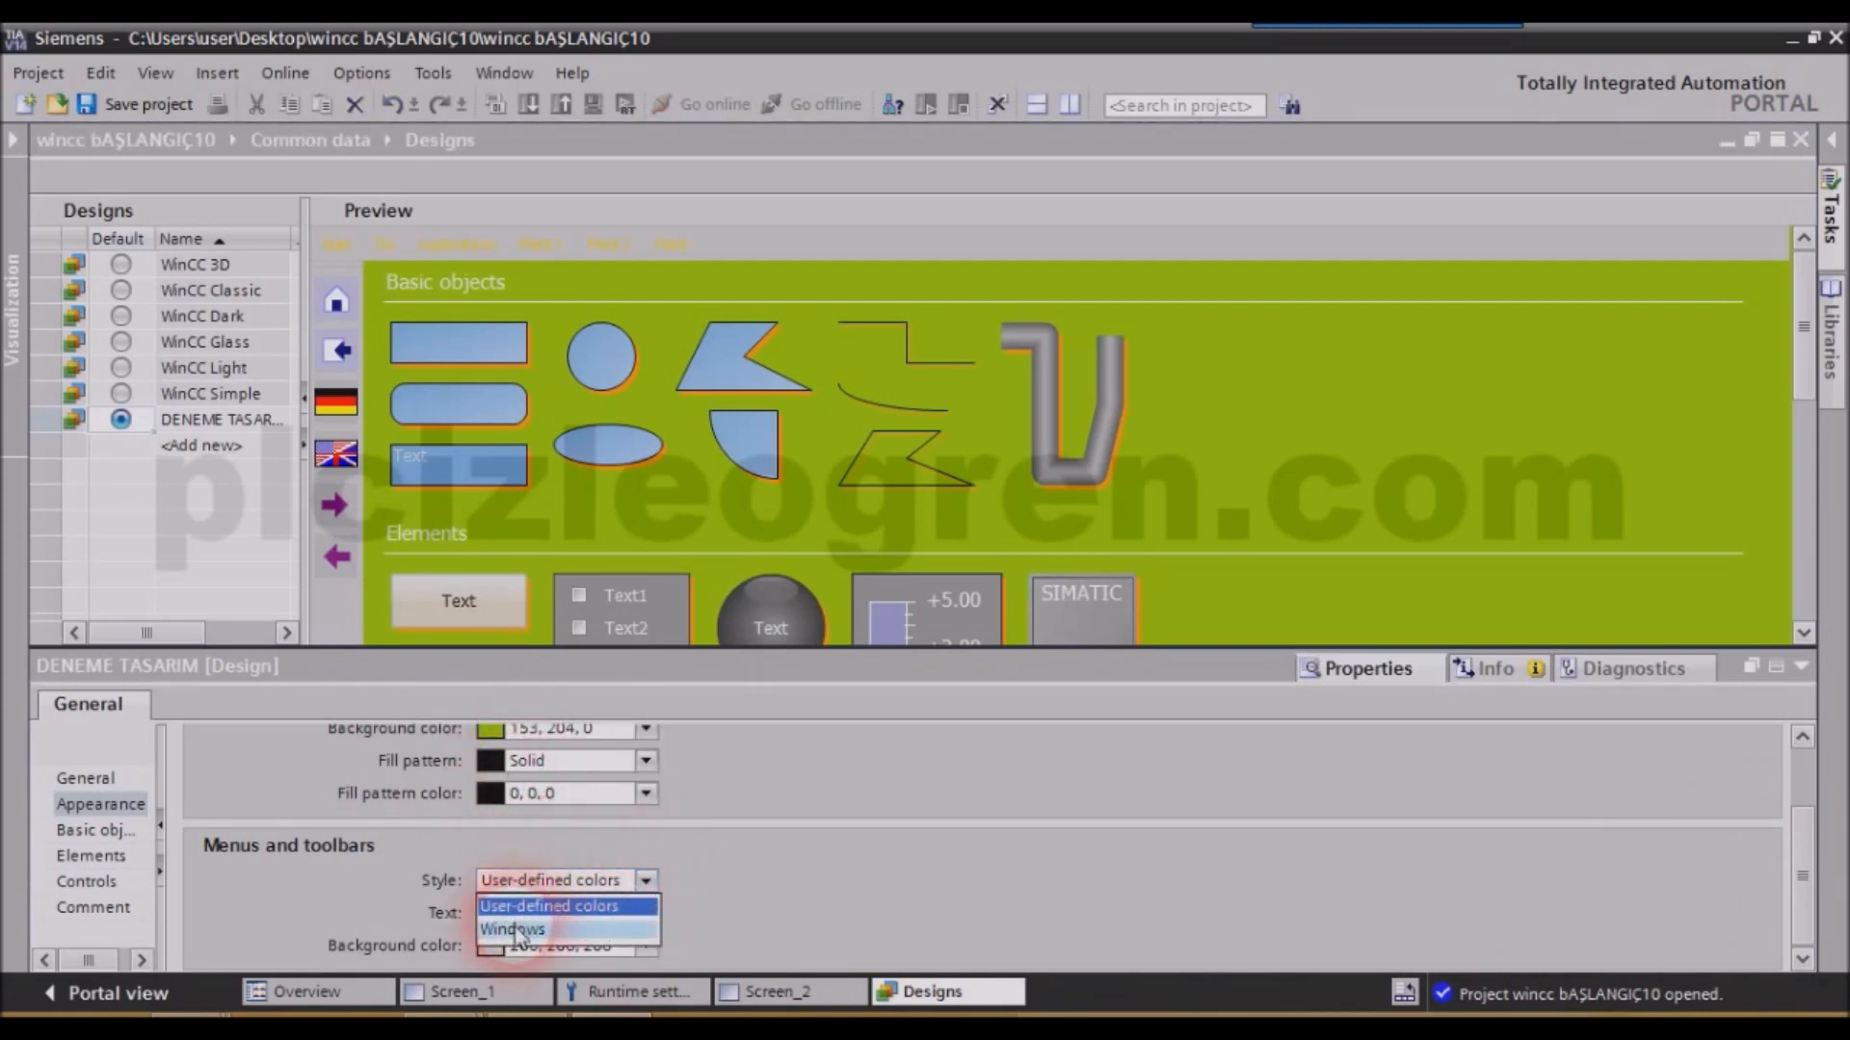
left_click(589, 922)
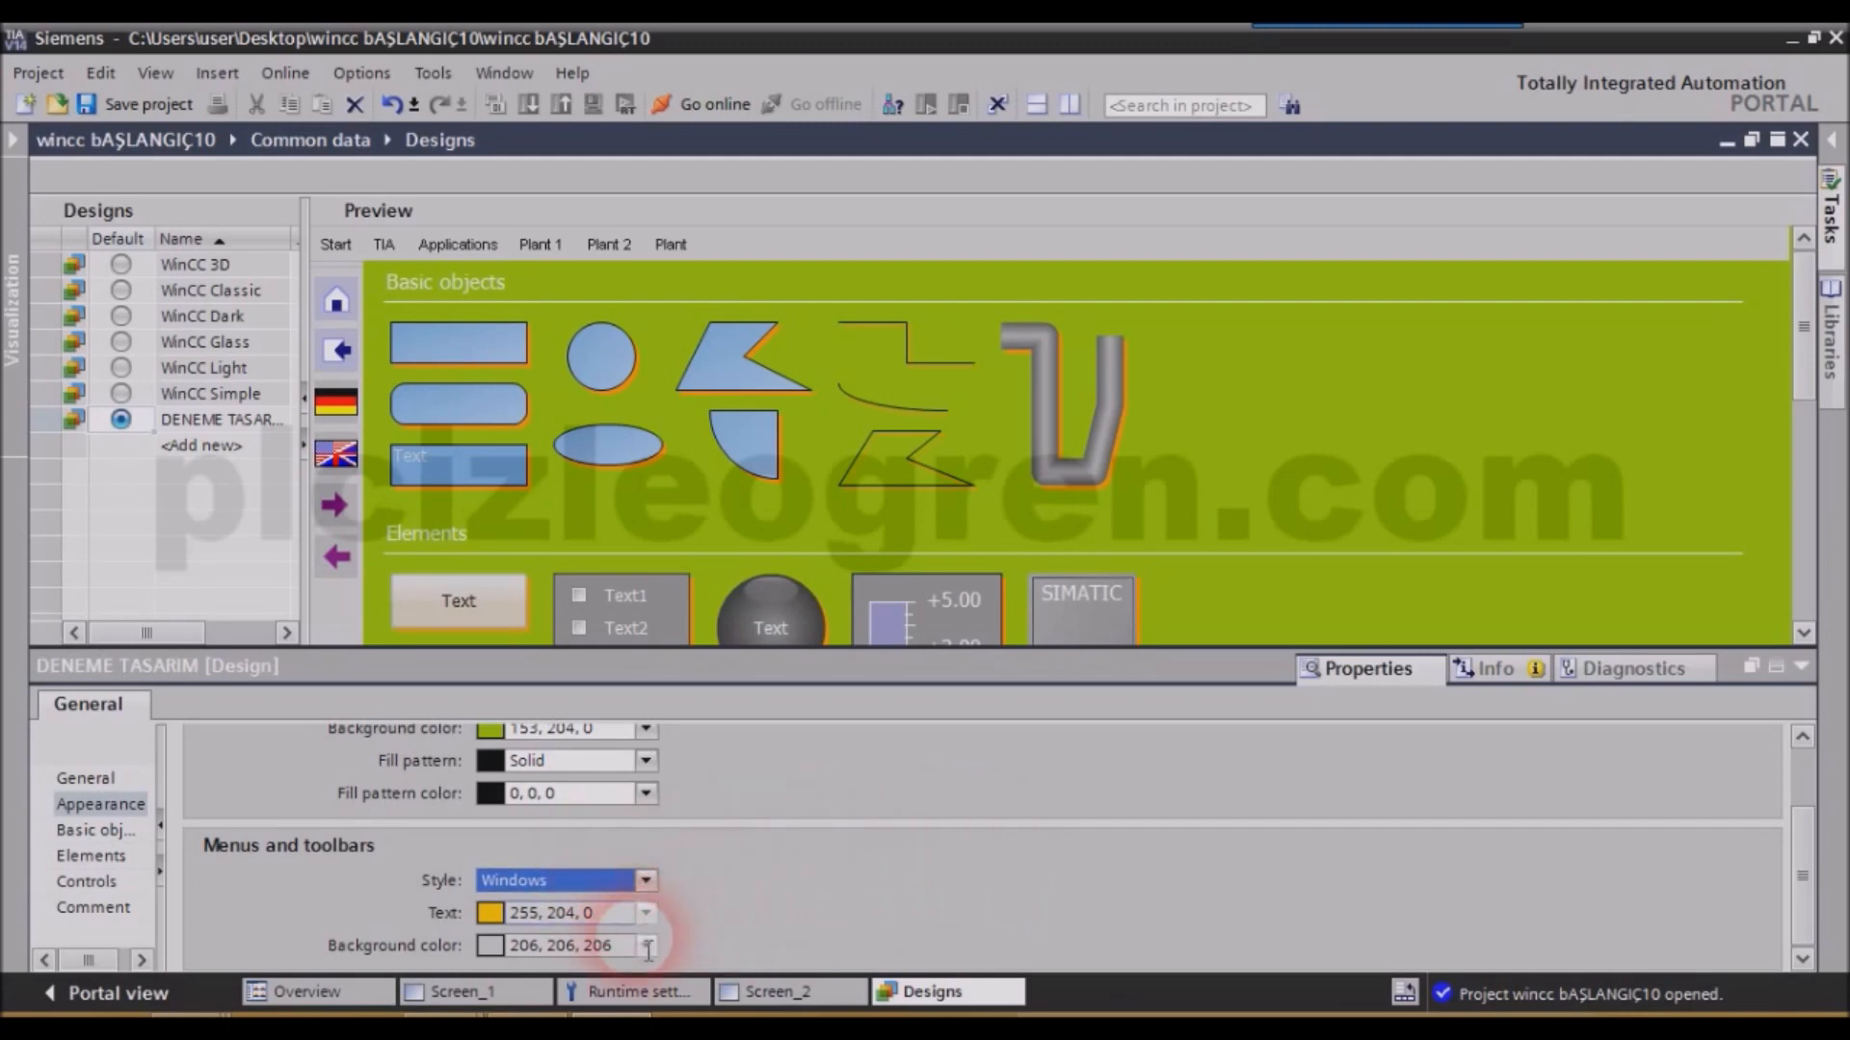
left_click(645, 879)
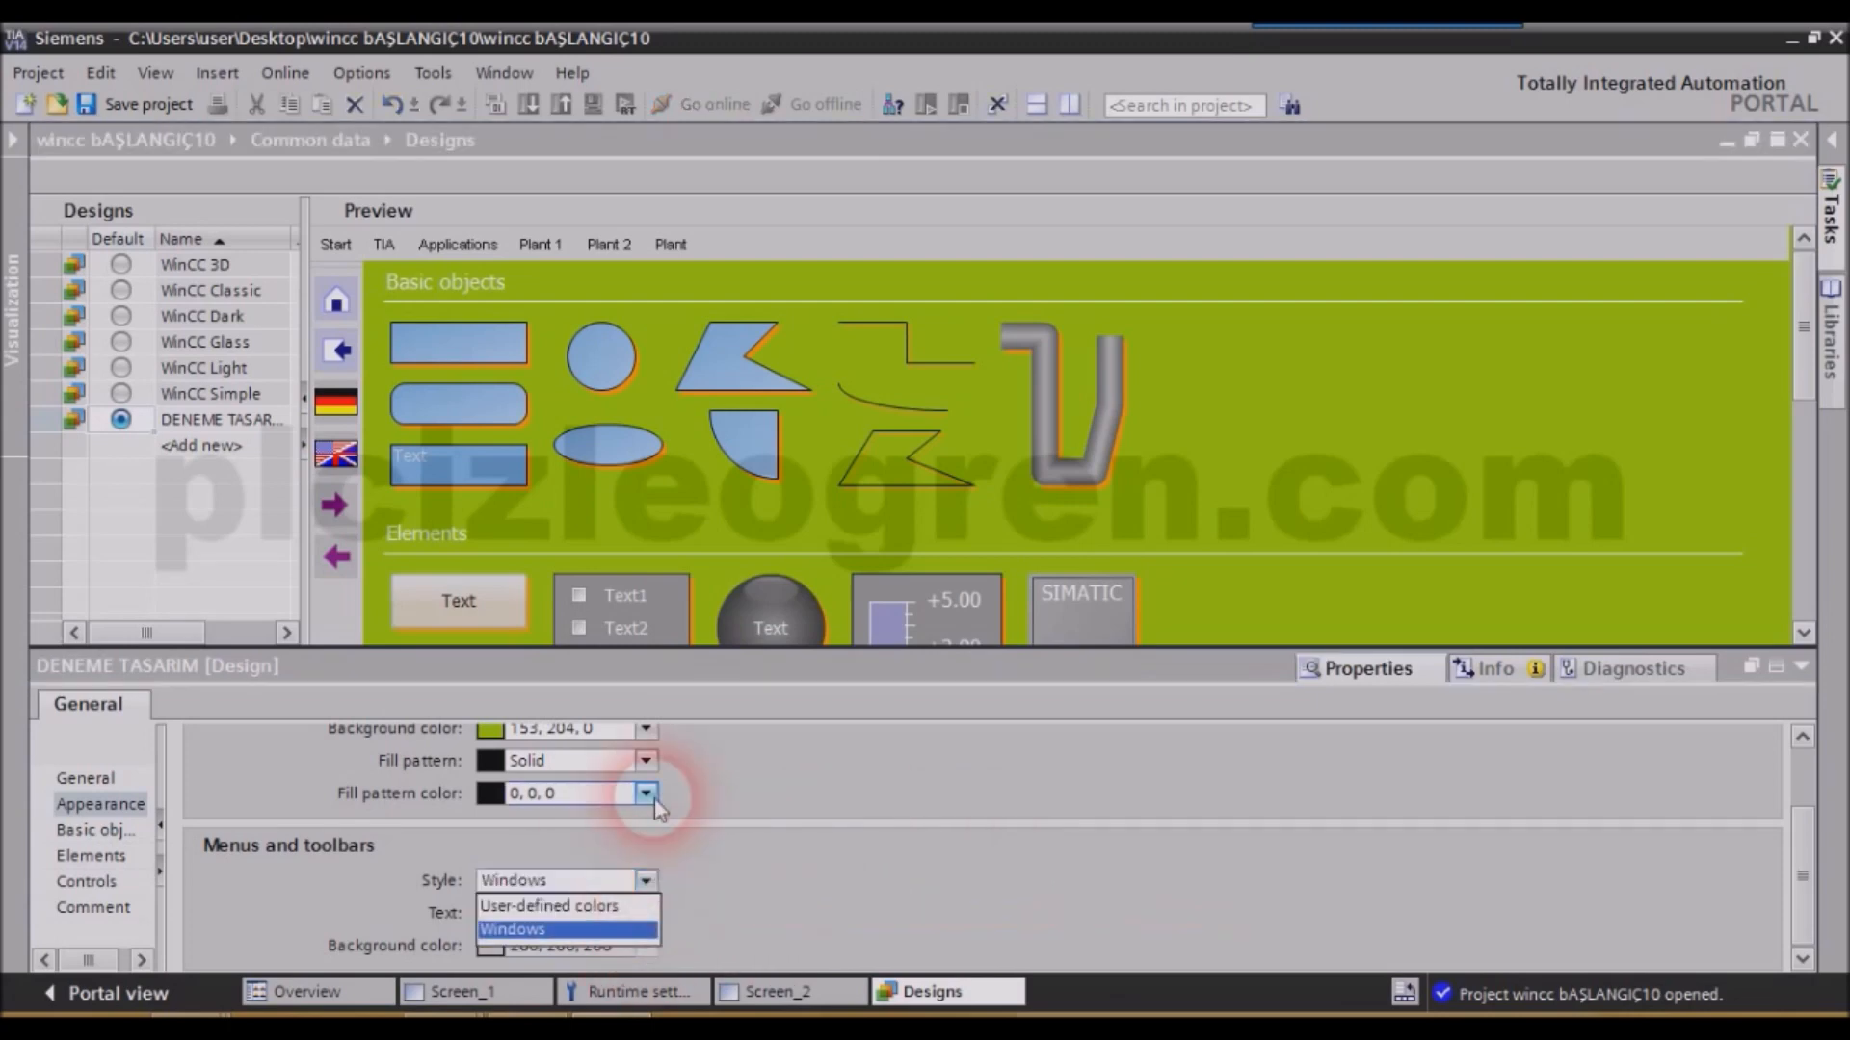
left_click(647, 735)
scroll(1783, 784, "up", 2)
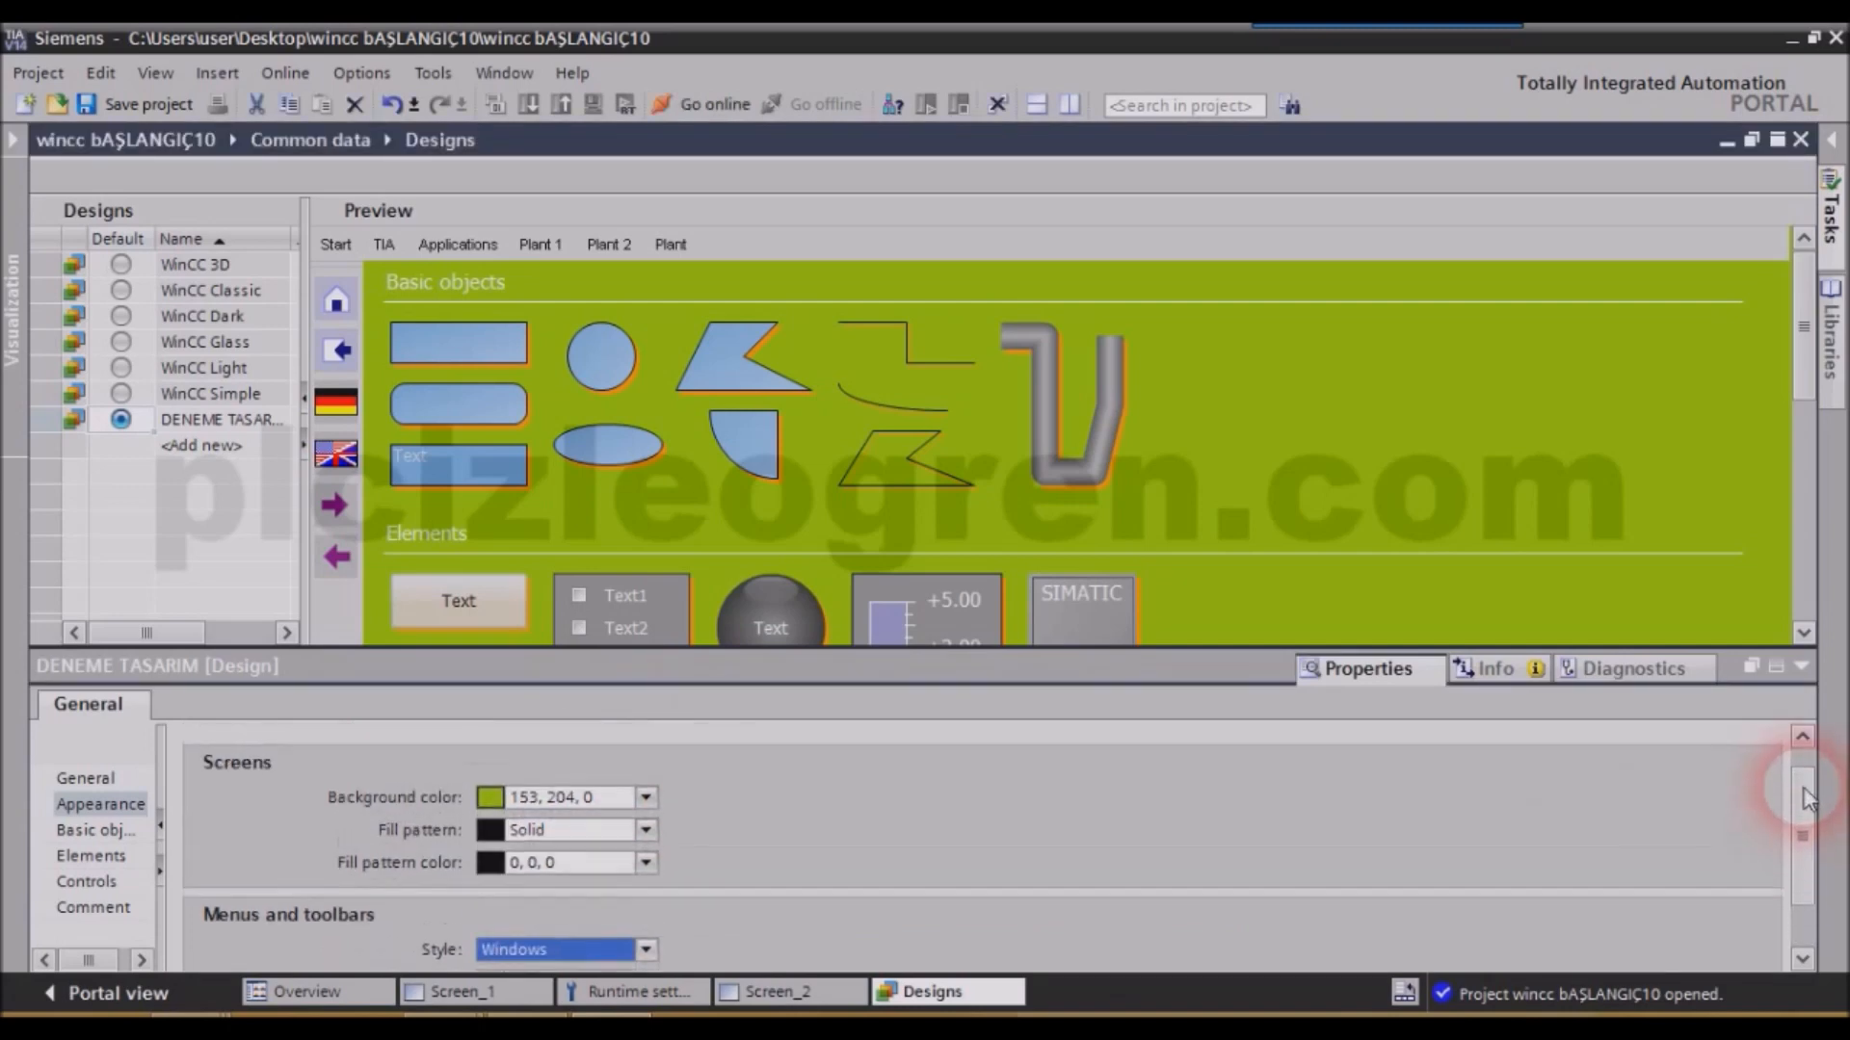
left_click(645, 804)
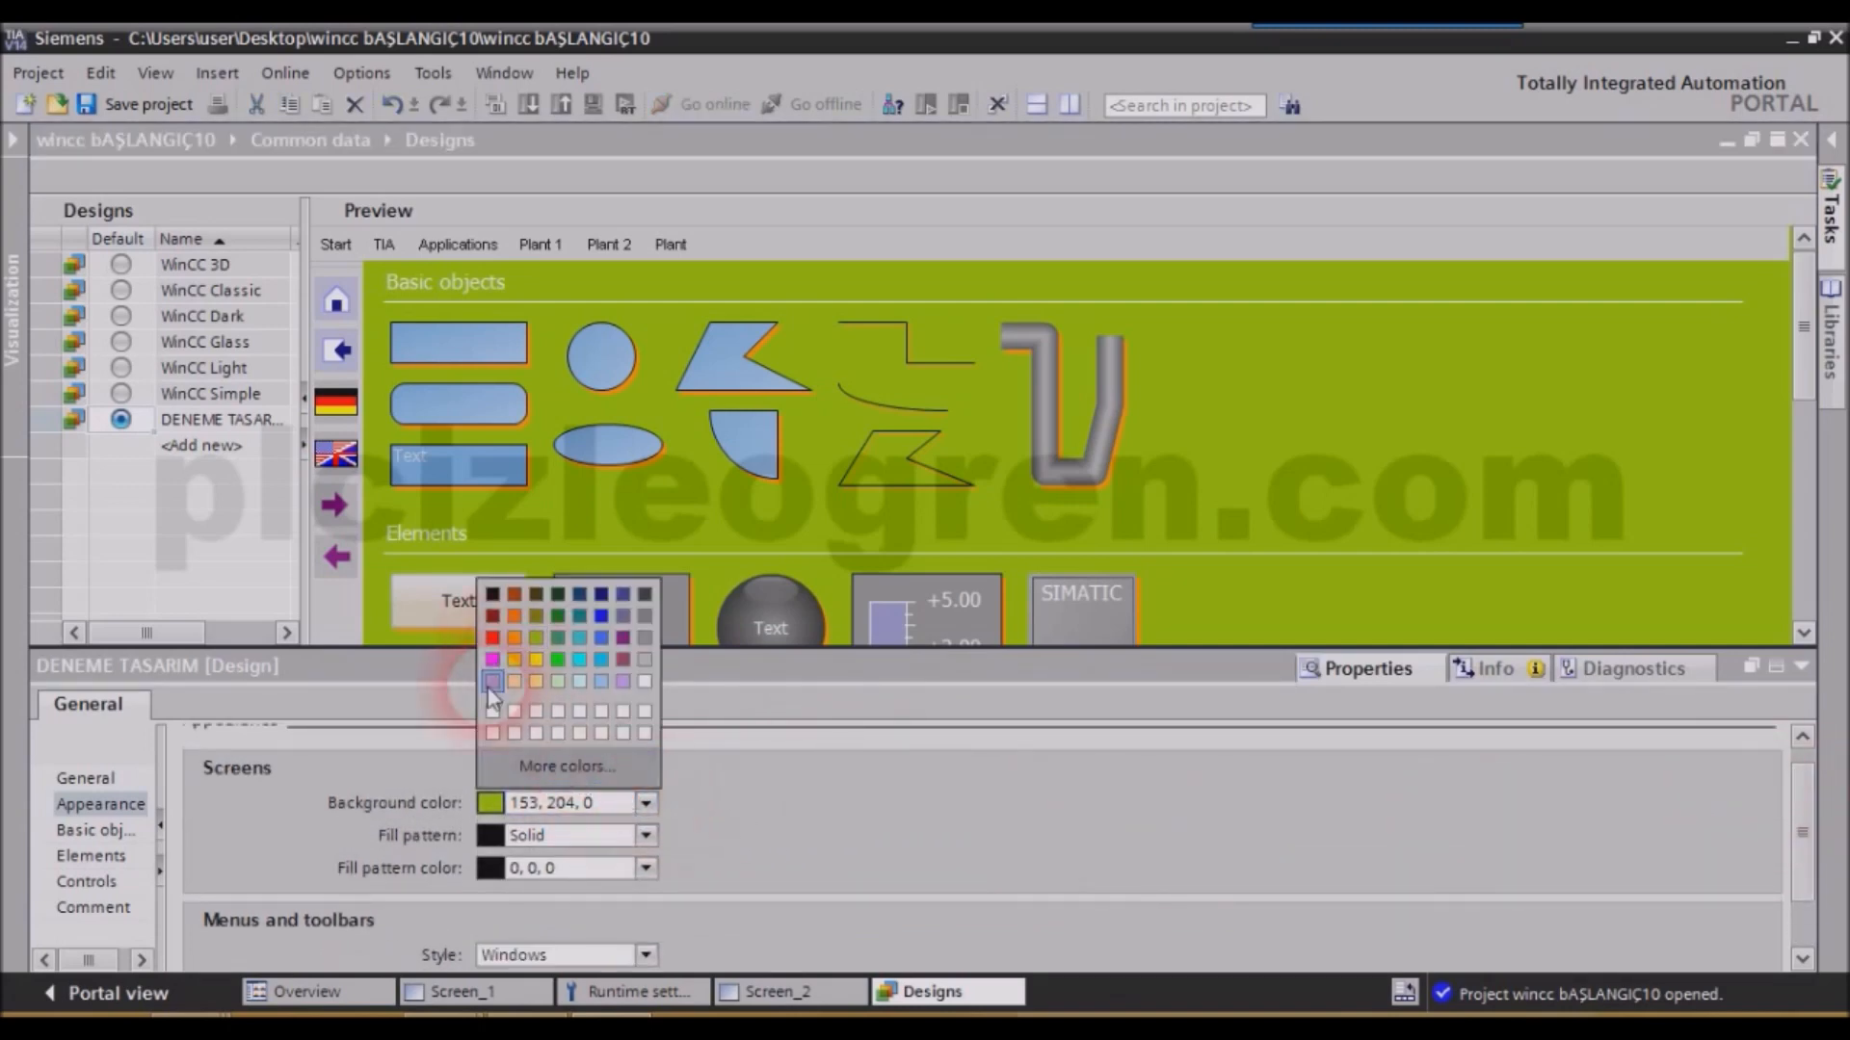
left_click(490, 682)
left_click(589, 804)
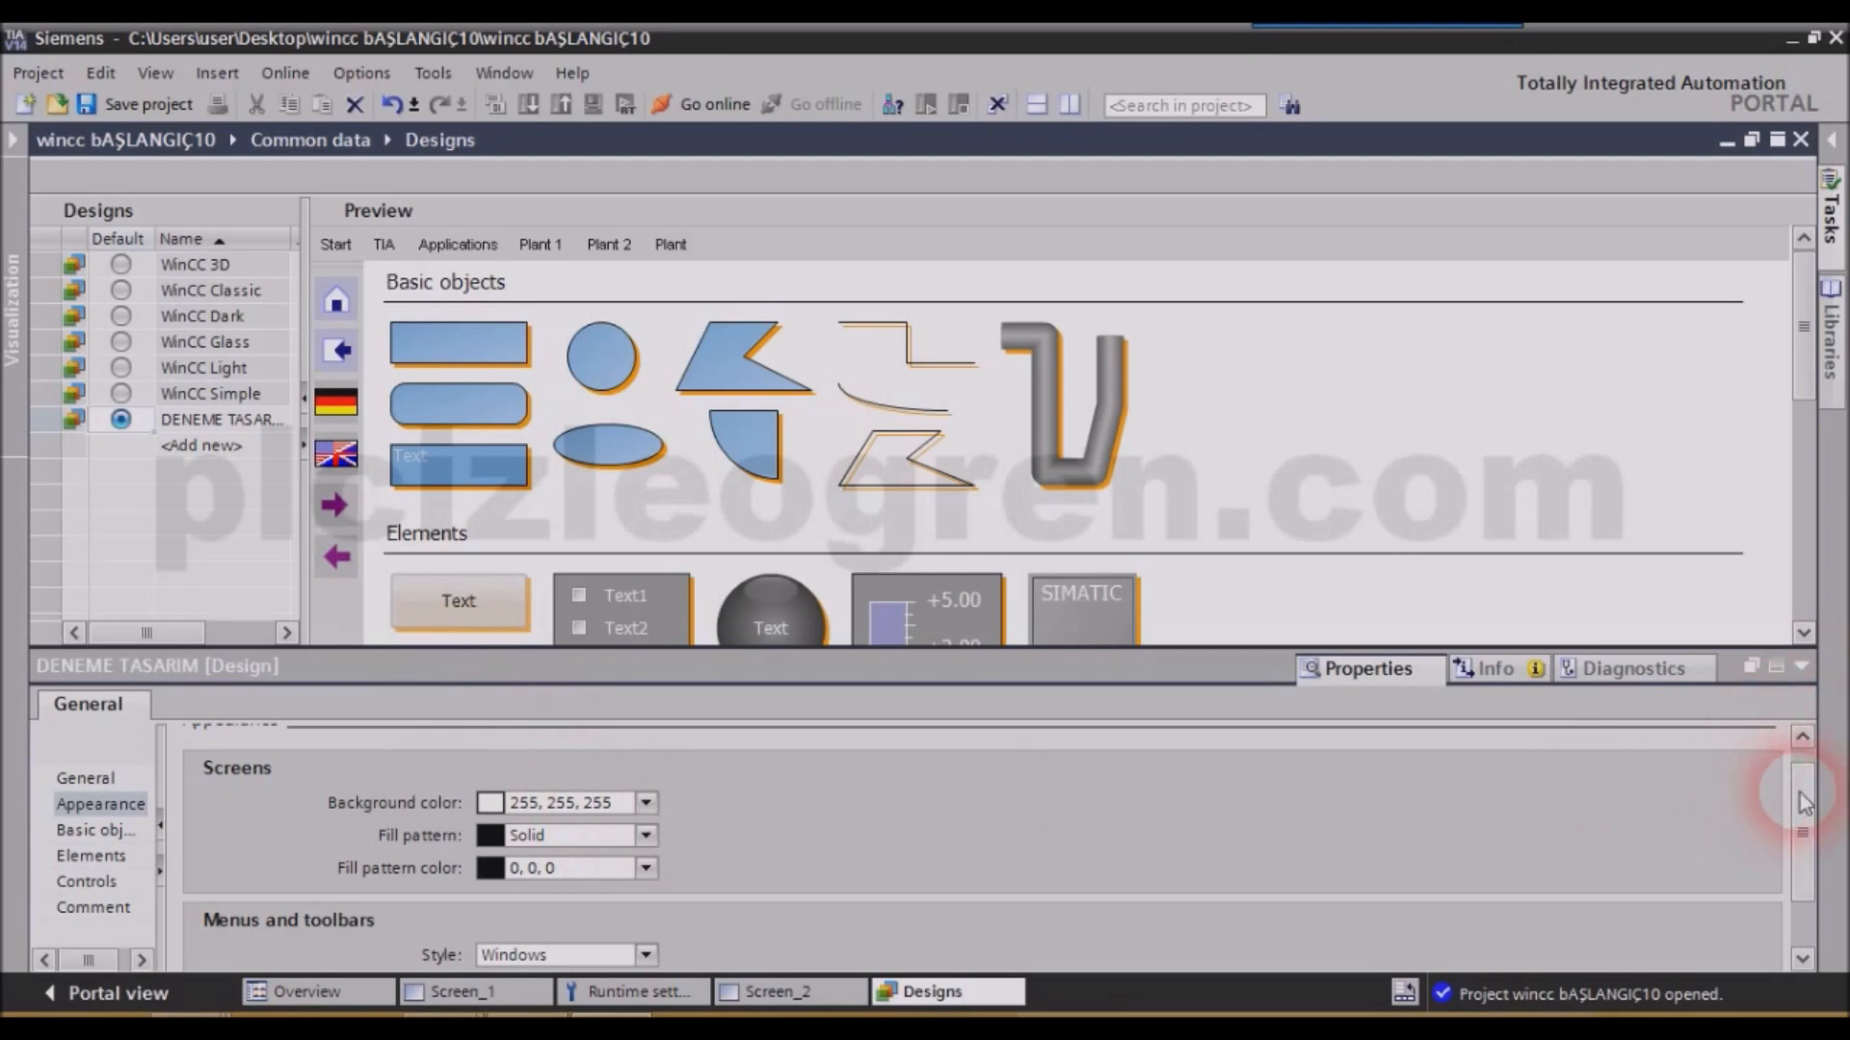
Give the menus and toolbars user-defined colors, with background color 255, 204, 0 and red text (255, 0, 0).
scroll(1801, 790, "down", 2)
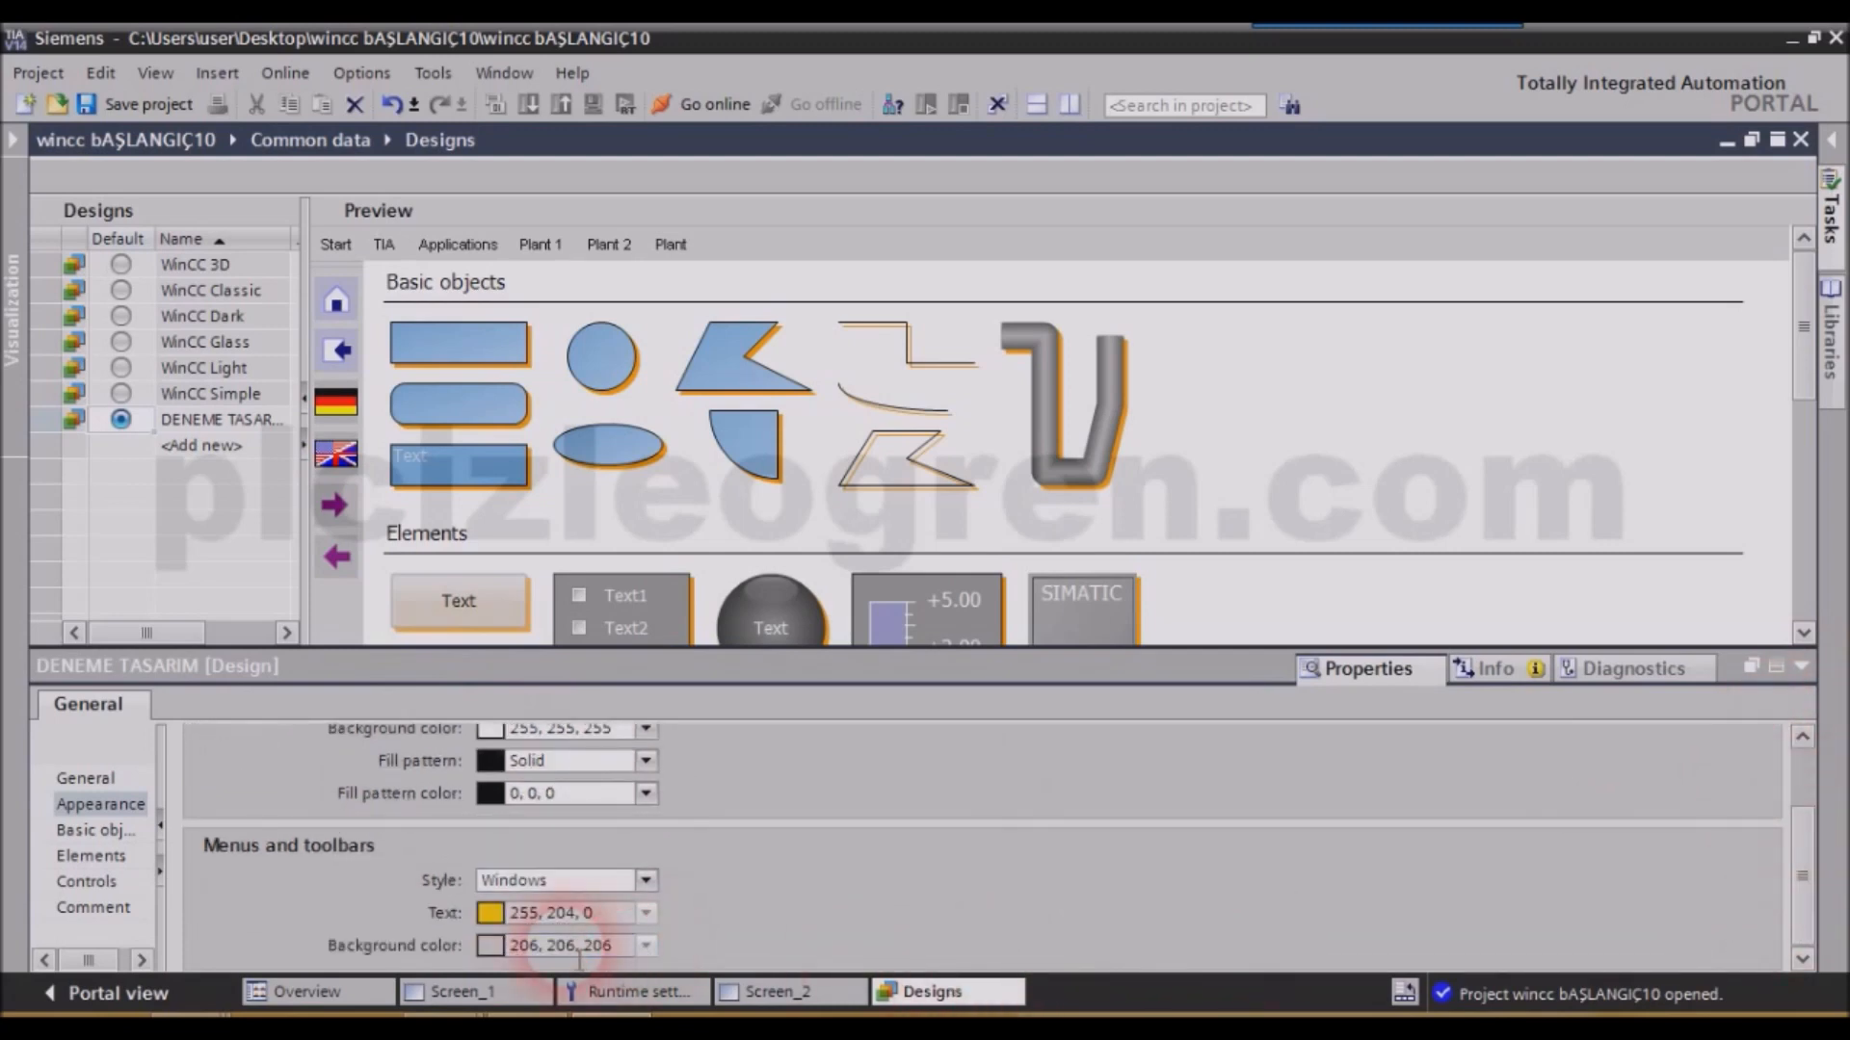
left_click(646, 880)
left_click(551, 899)
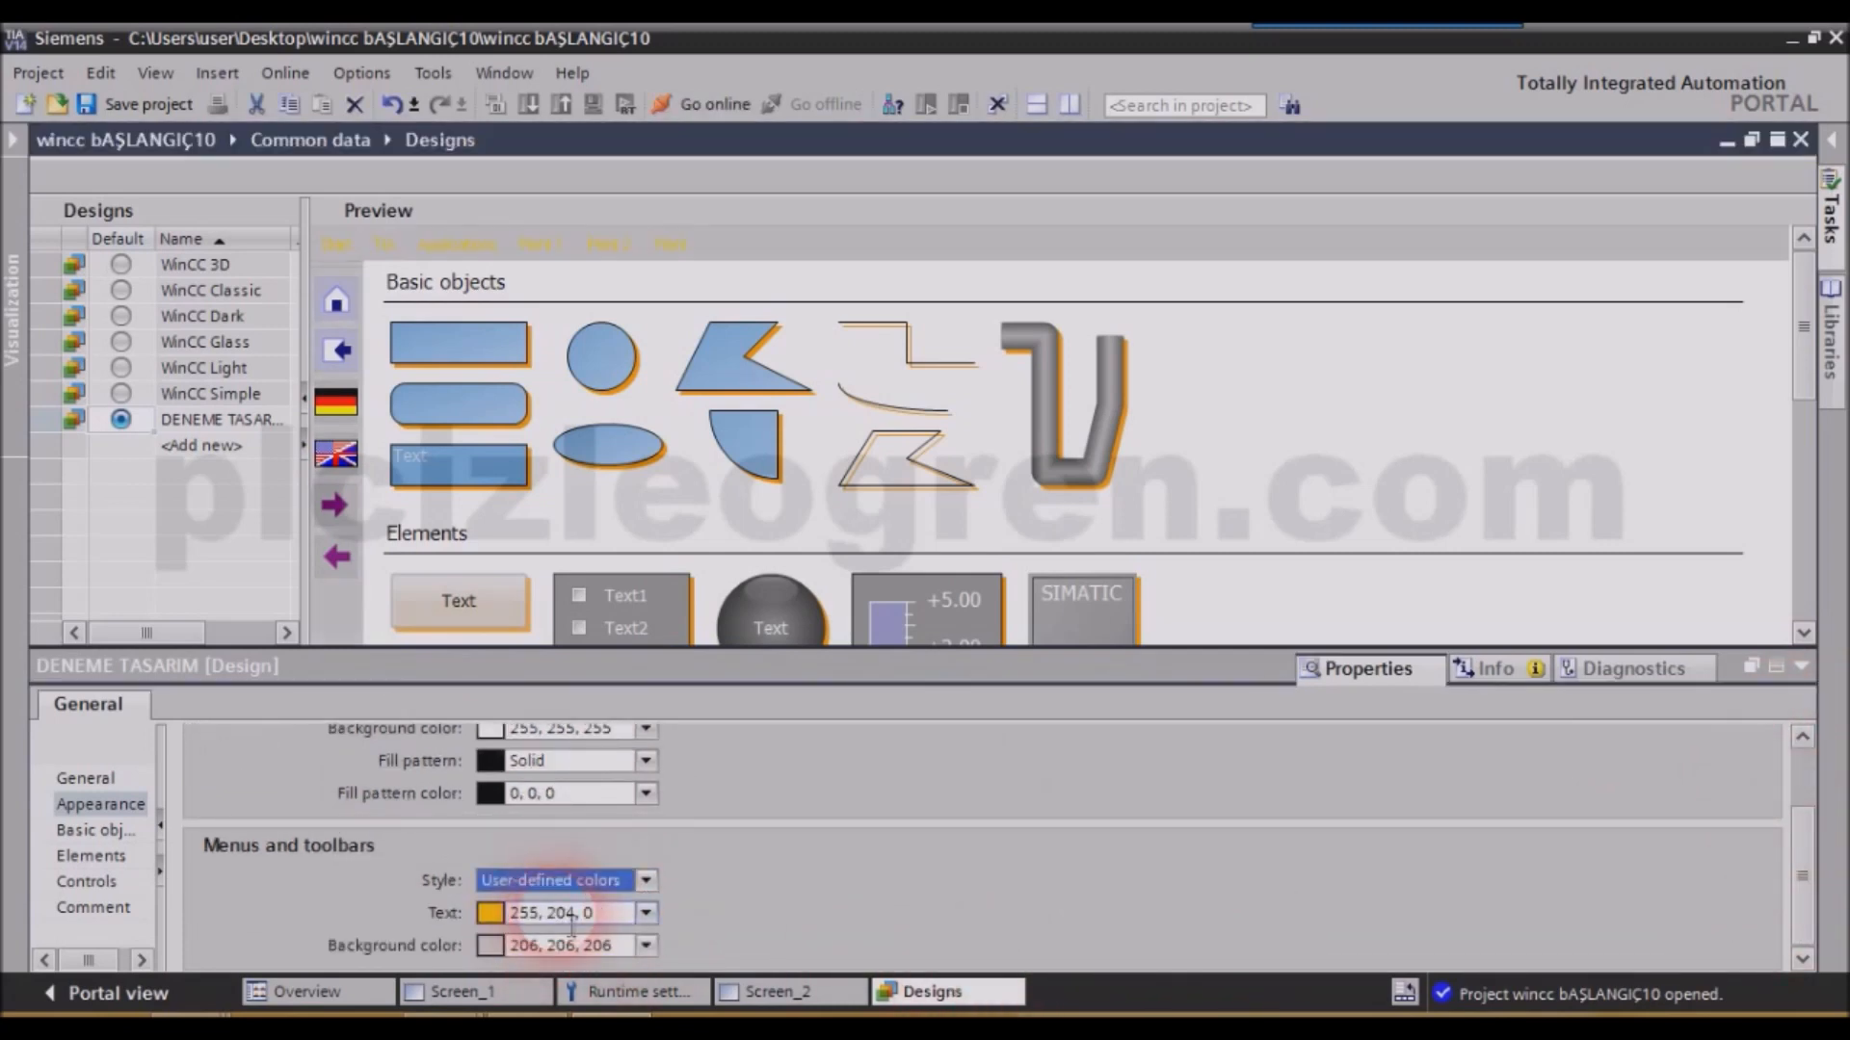
left_click(646, 945)
left_click(520, 805)
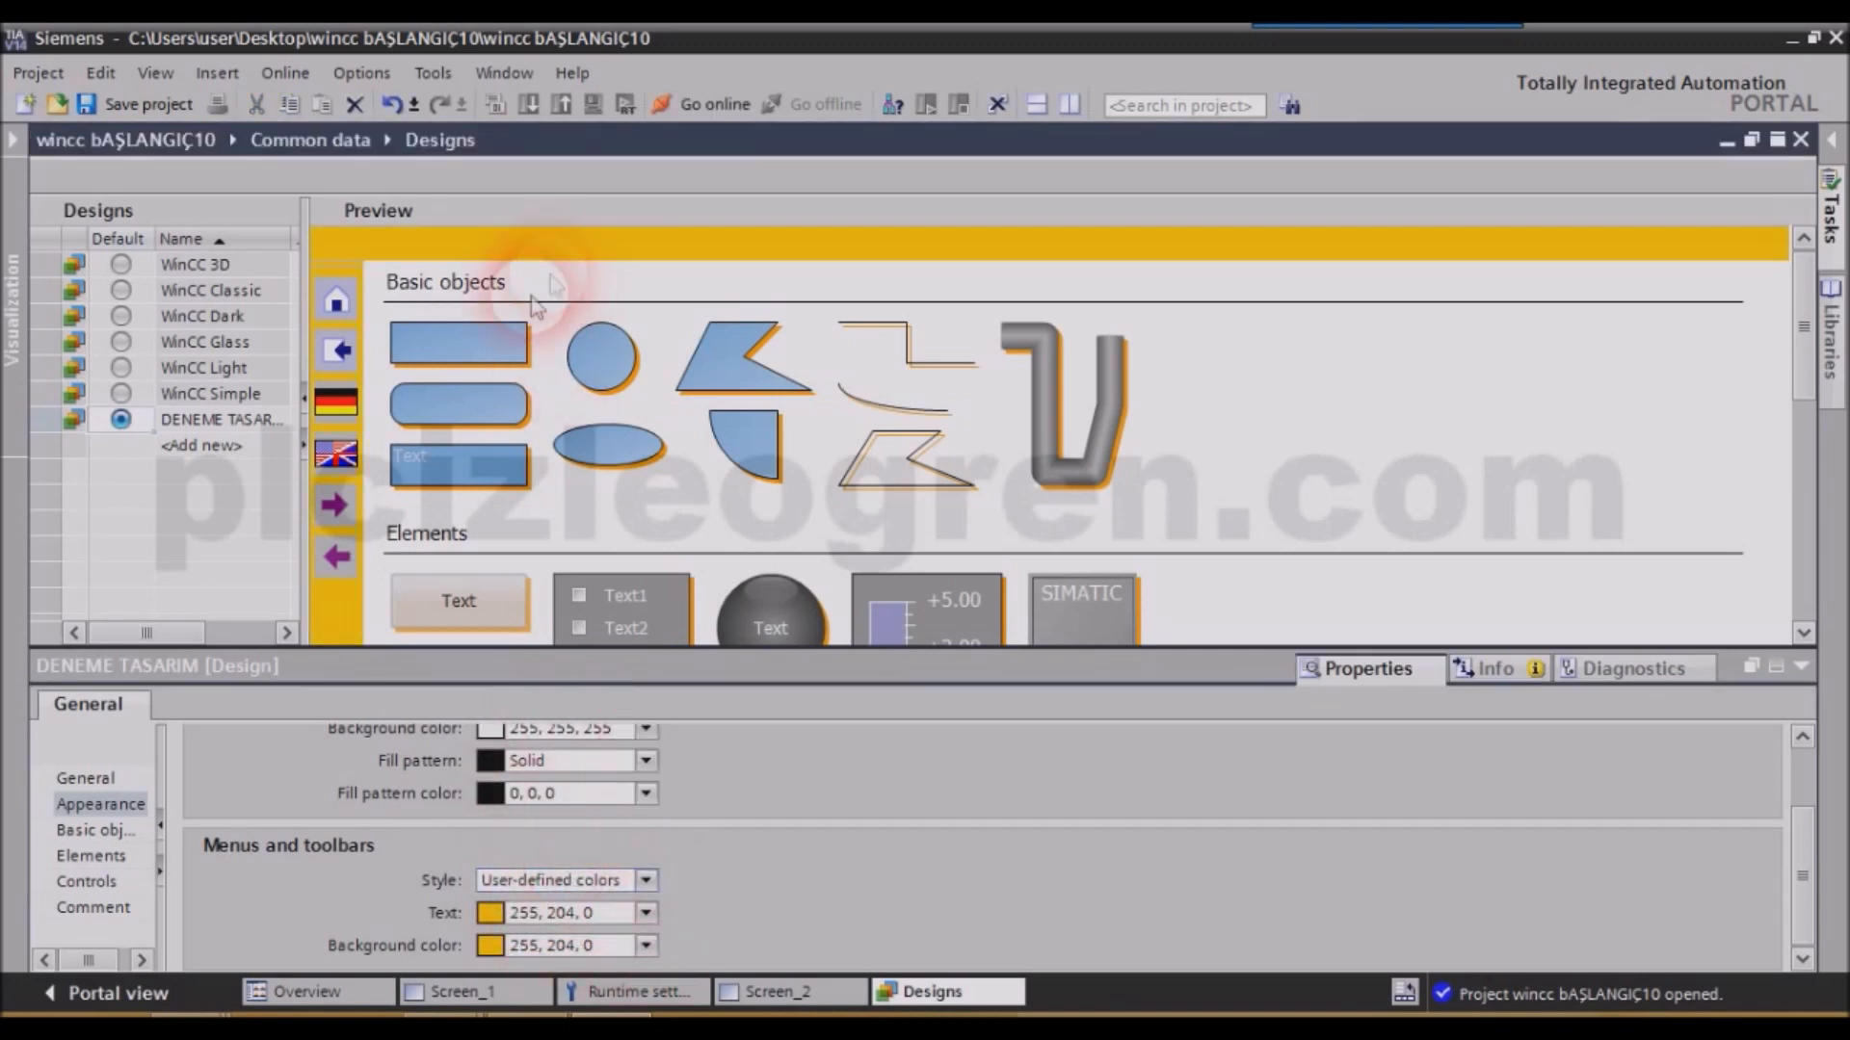
left_click(646, 913)
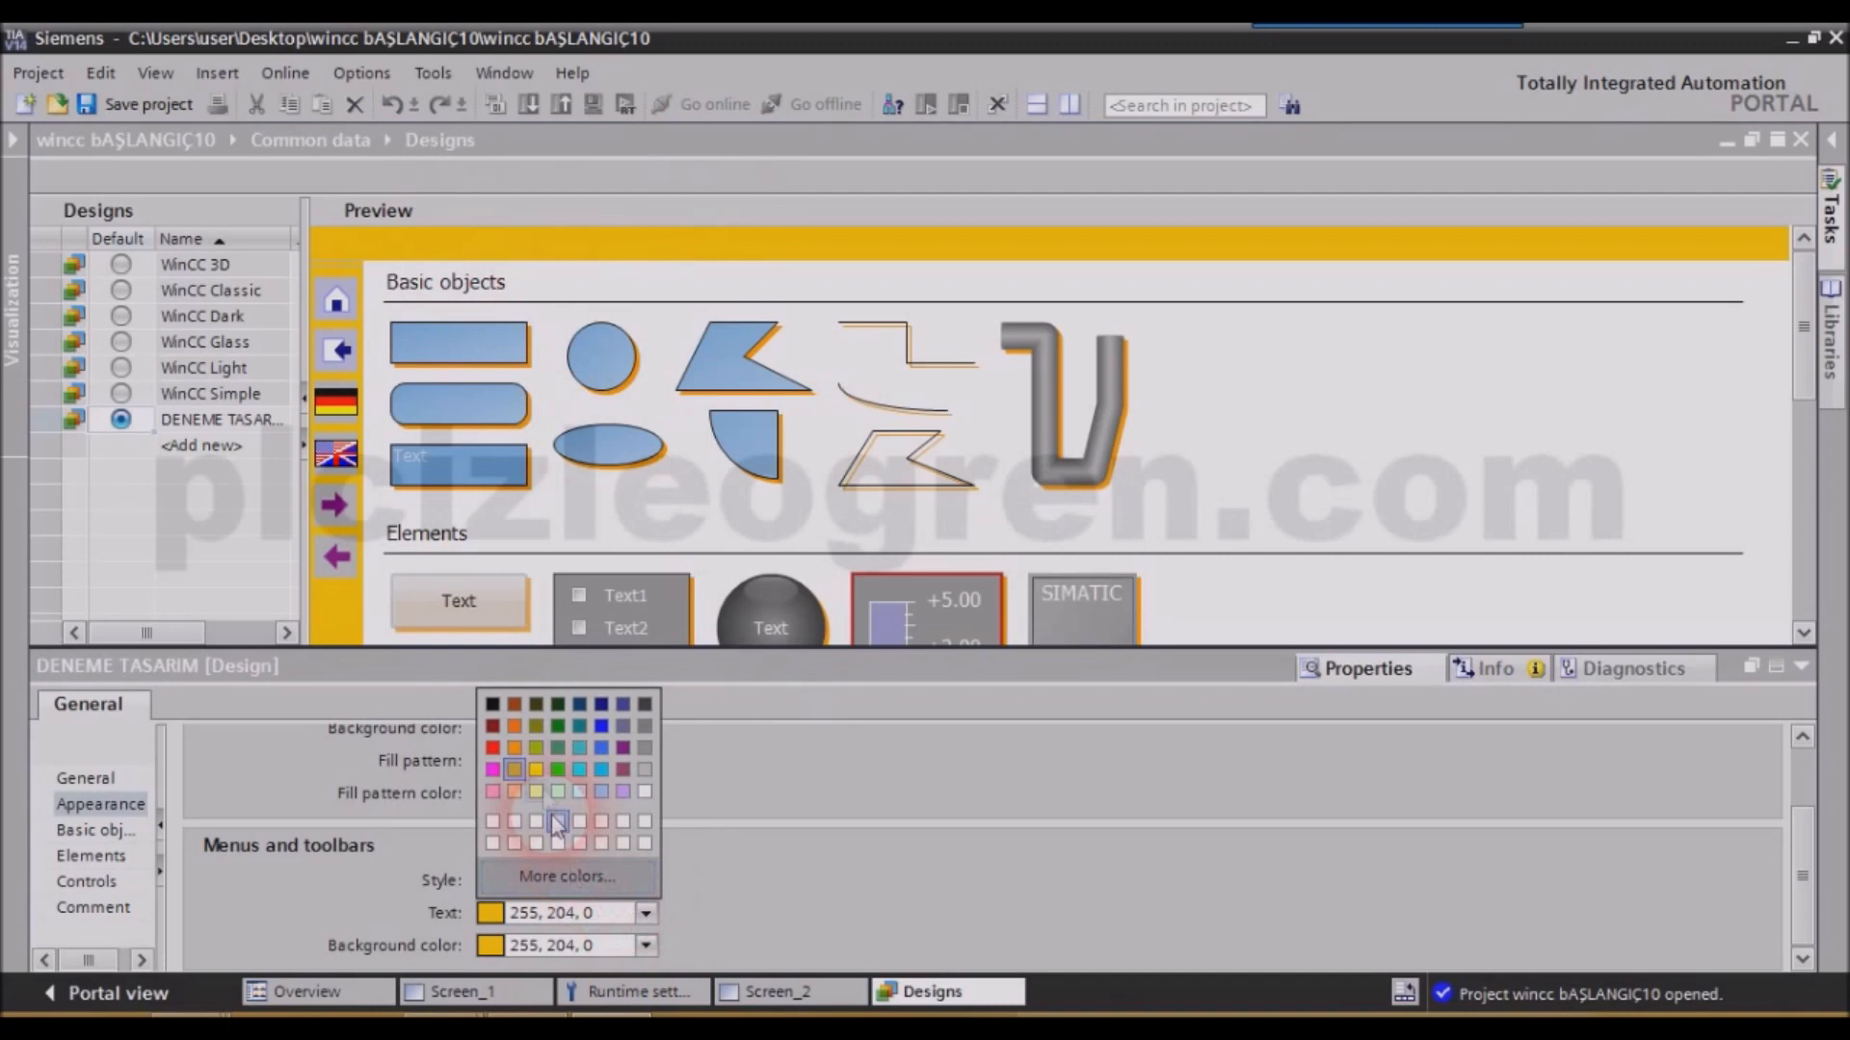
left_click(528, 710)
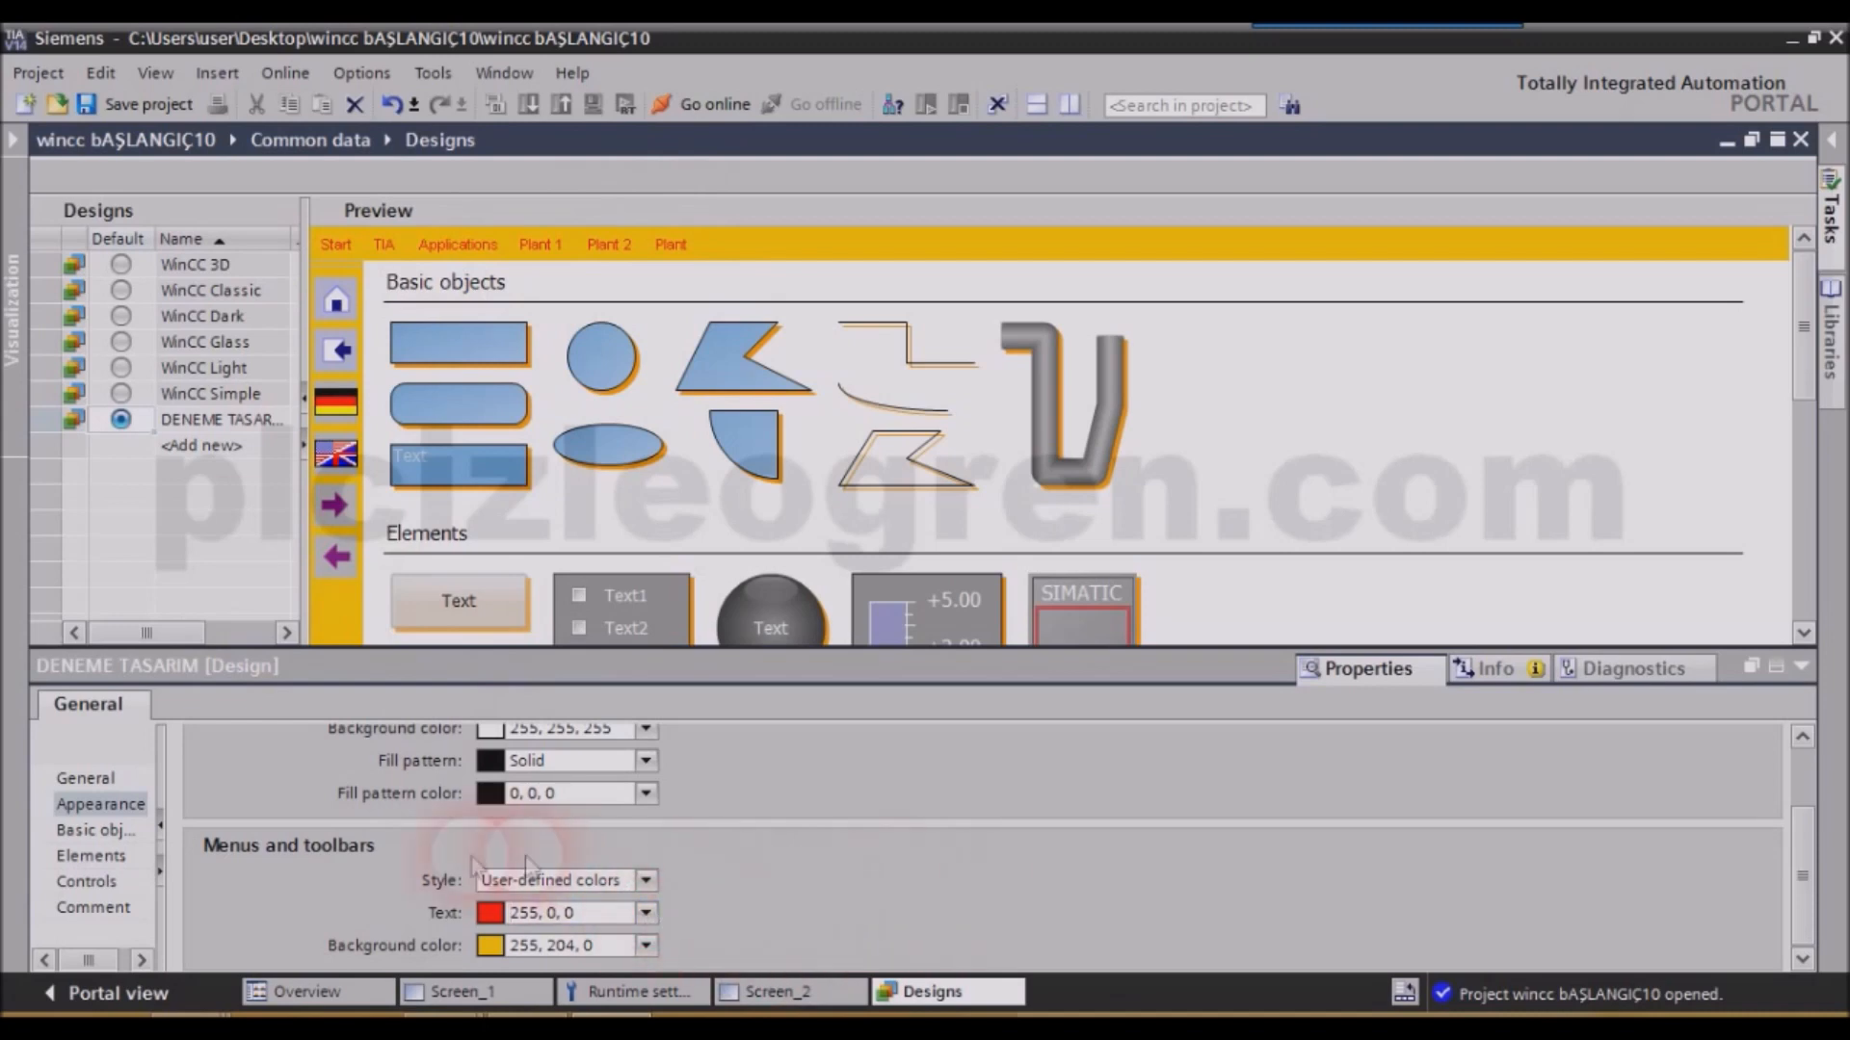
In the basic objects settings, set the basic object background color to 255, 0, 255 and border background color to 255, 255, 0.
left_click(96, 829)
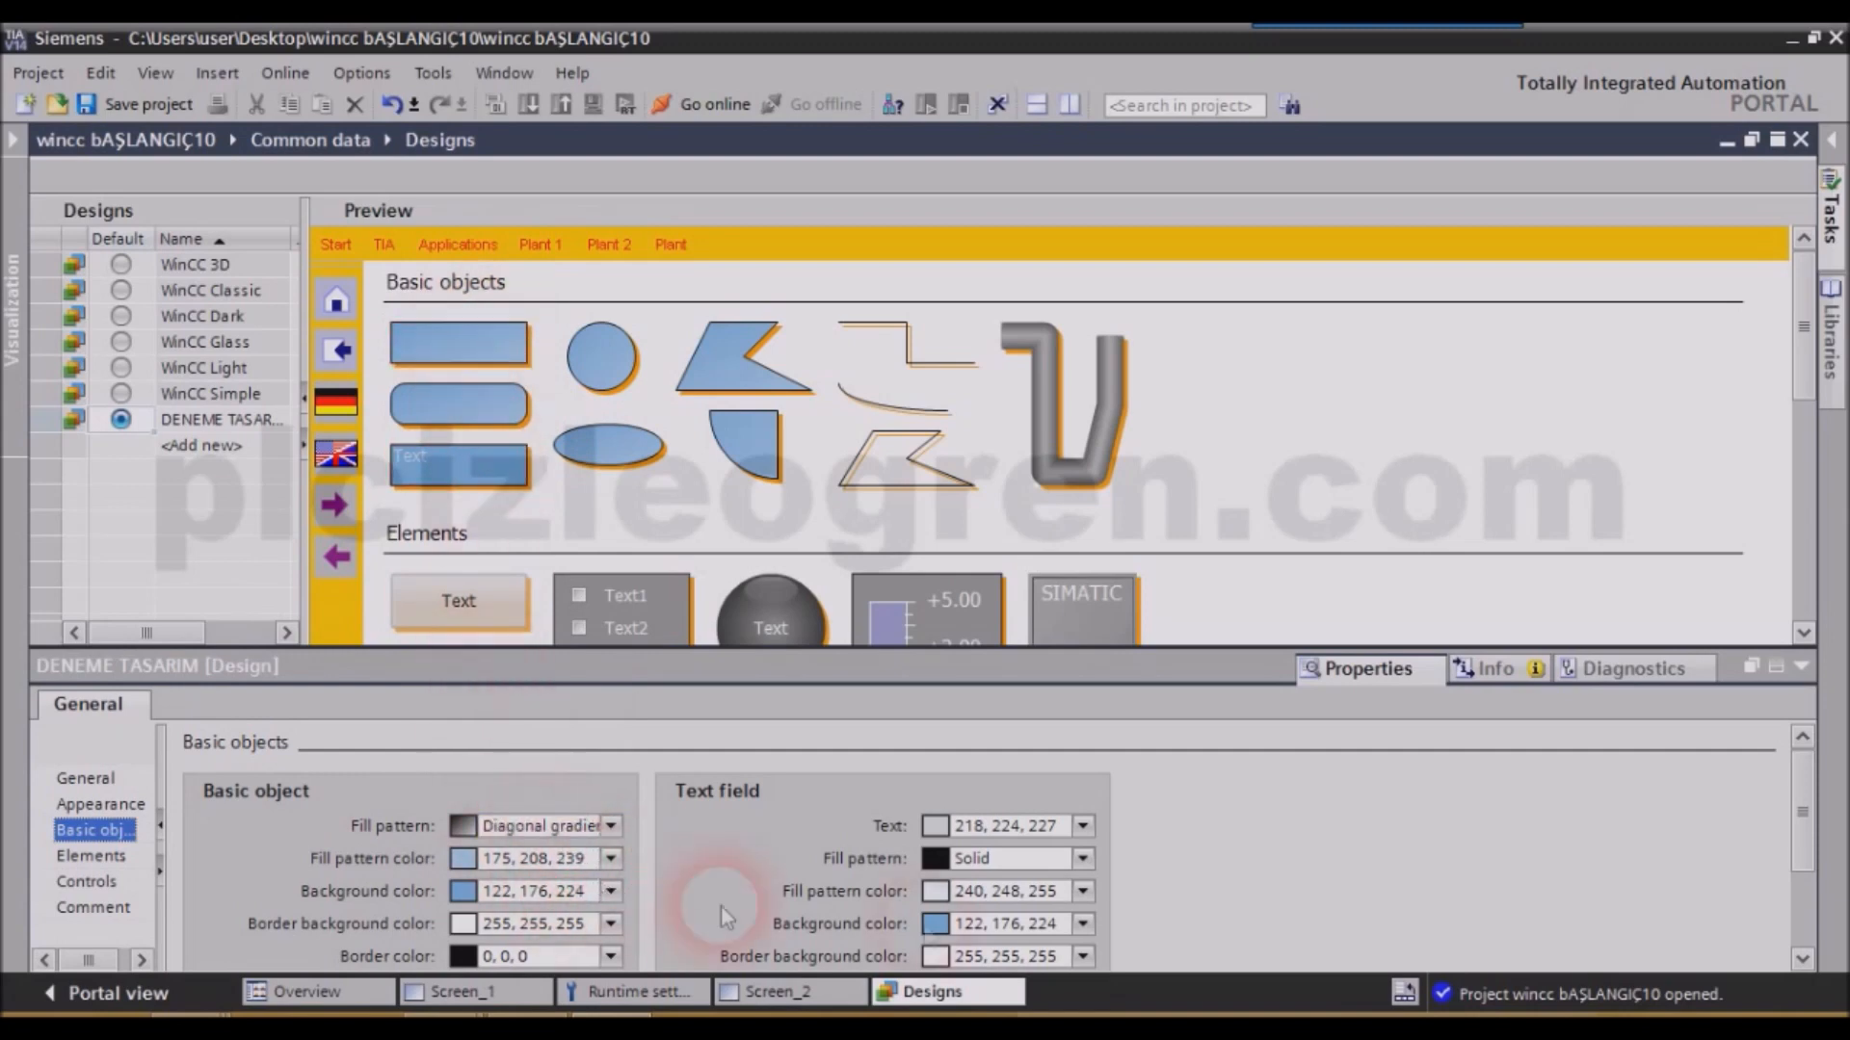
left_click(615, 892)
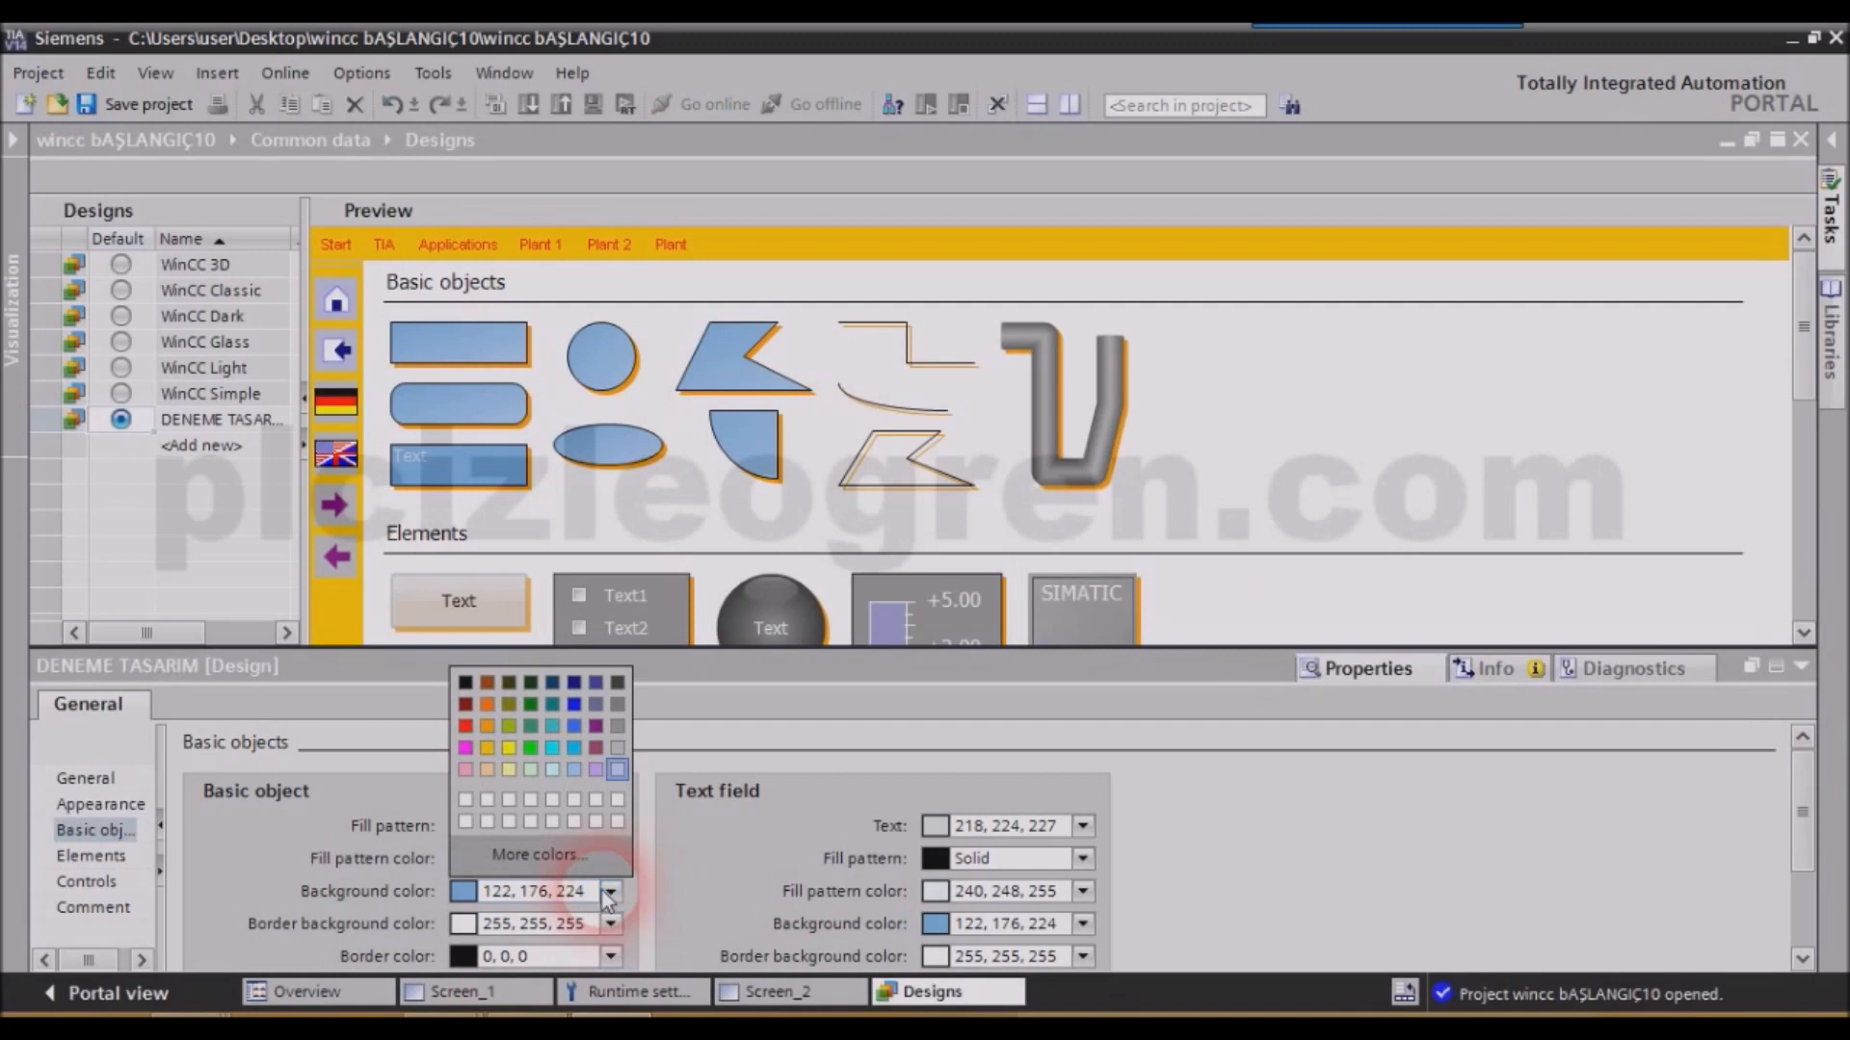
left_click(490, 750)
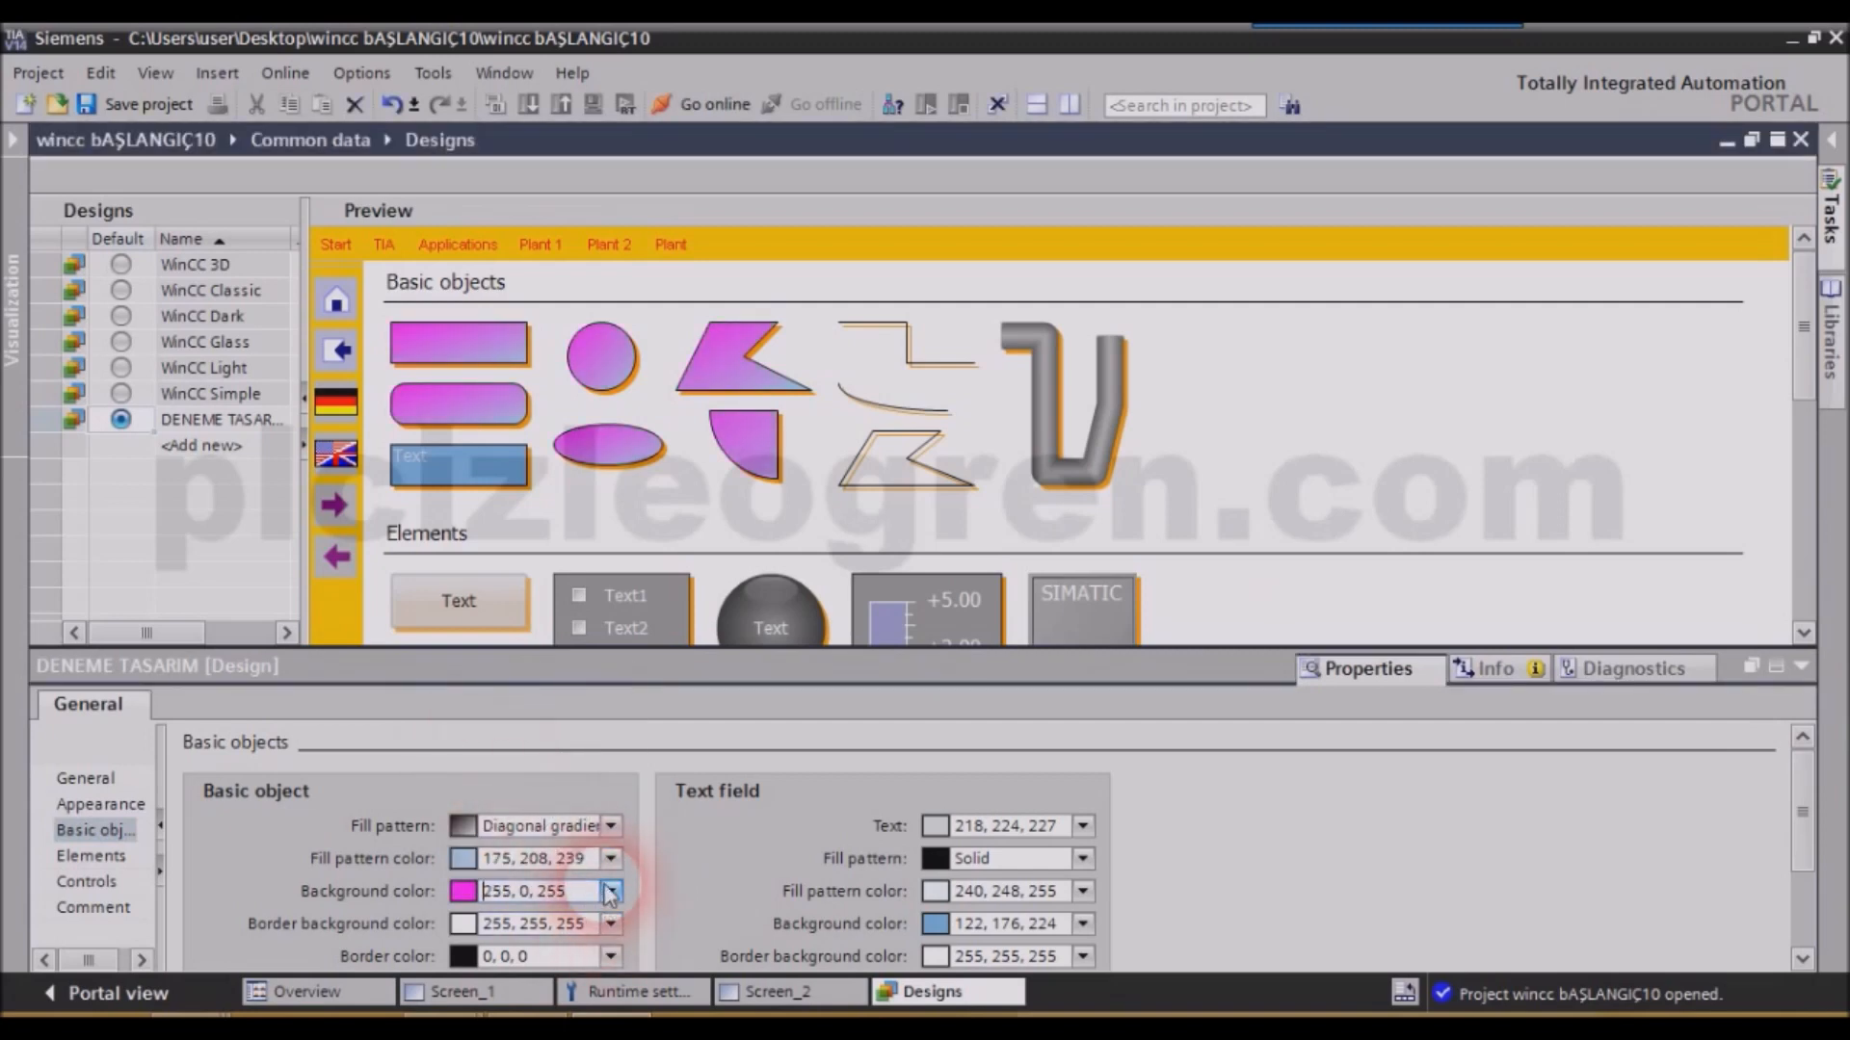
left_click(610, 891)
left_click(611, 925)
left_click(610, 924)
left_click(510, 780)
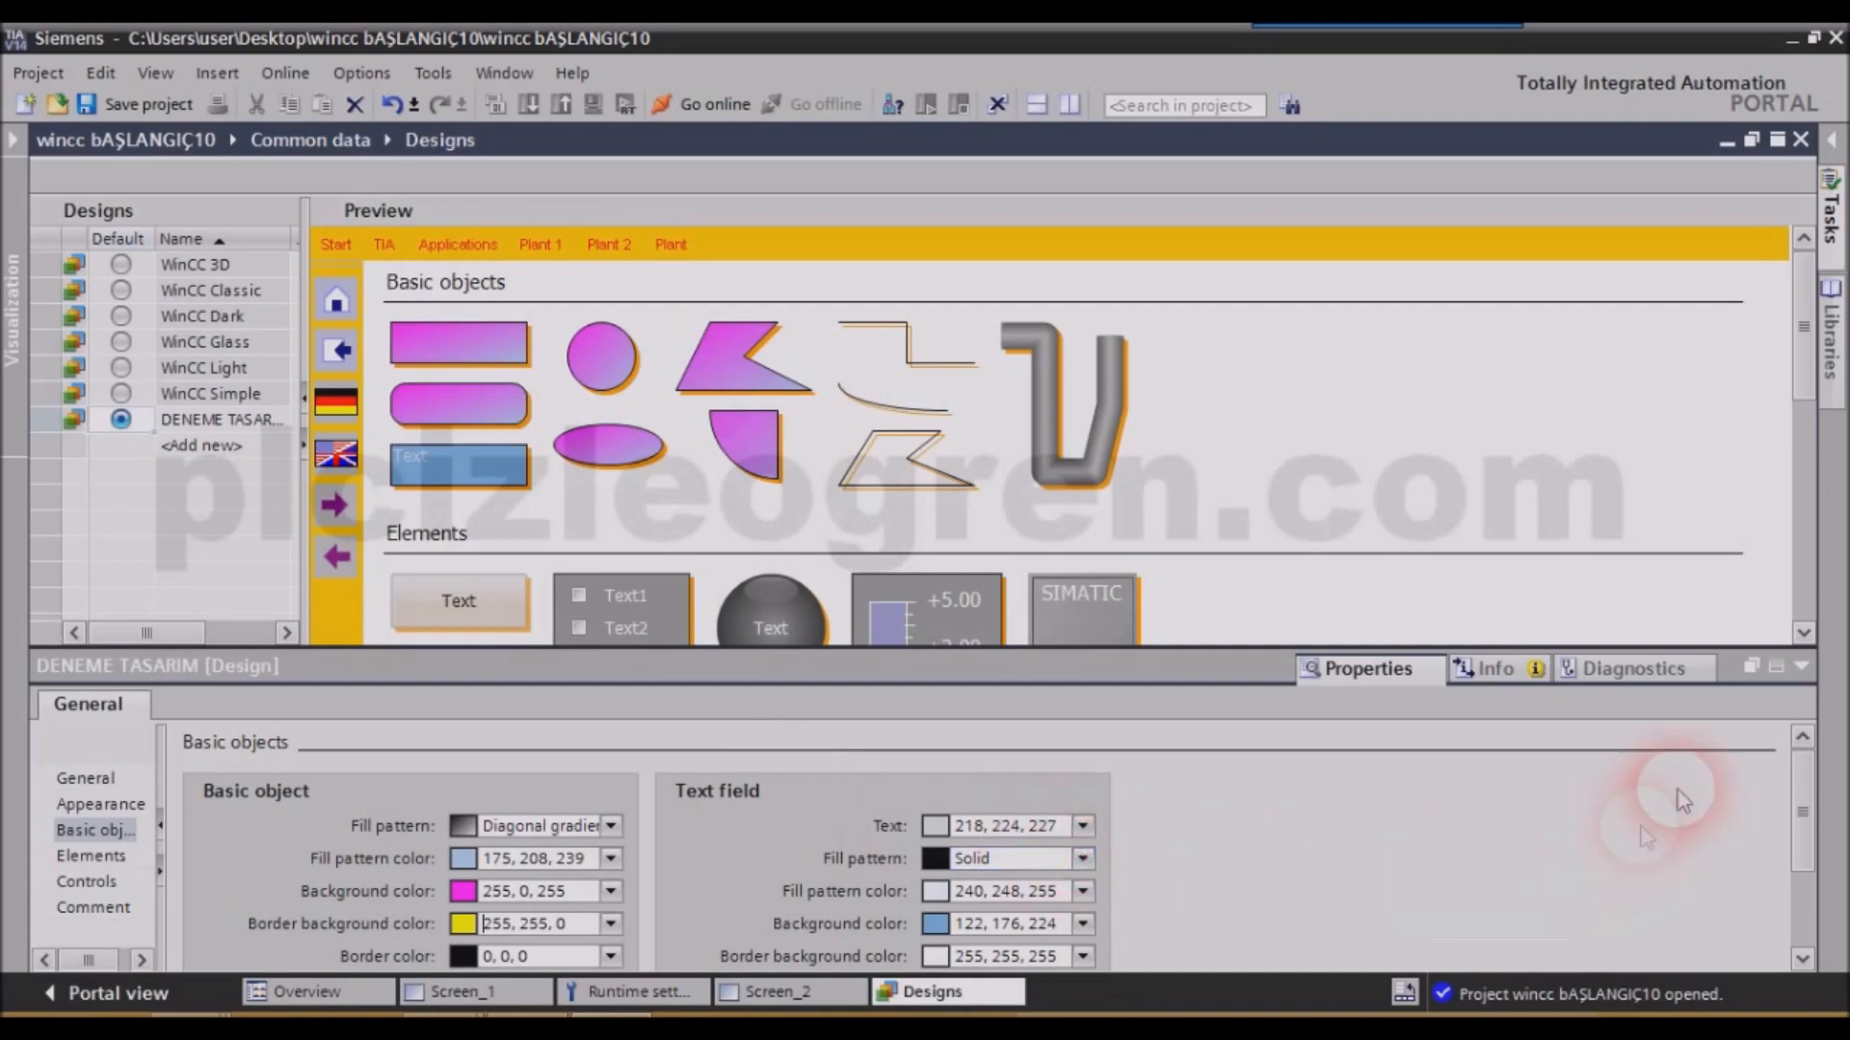
Try the text field text colors 0, 204, 255 and 255, 153, 204 while checking the design preview.
left_click_drag(1809, 357, 1774, 477)
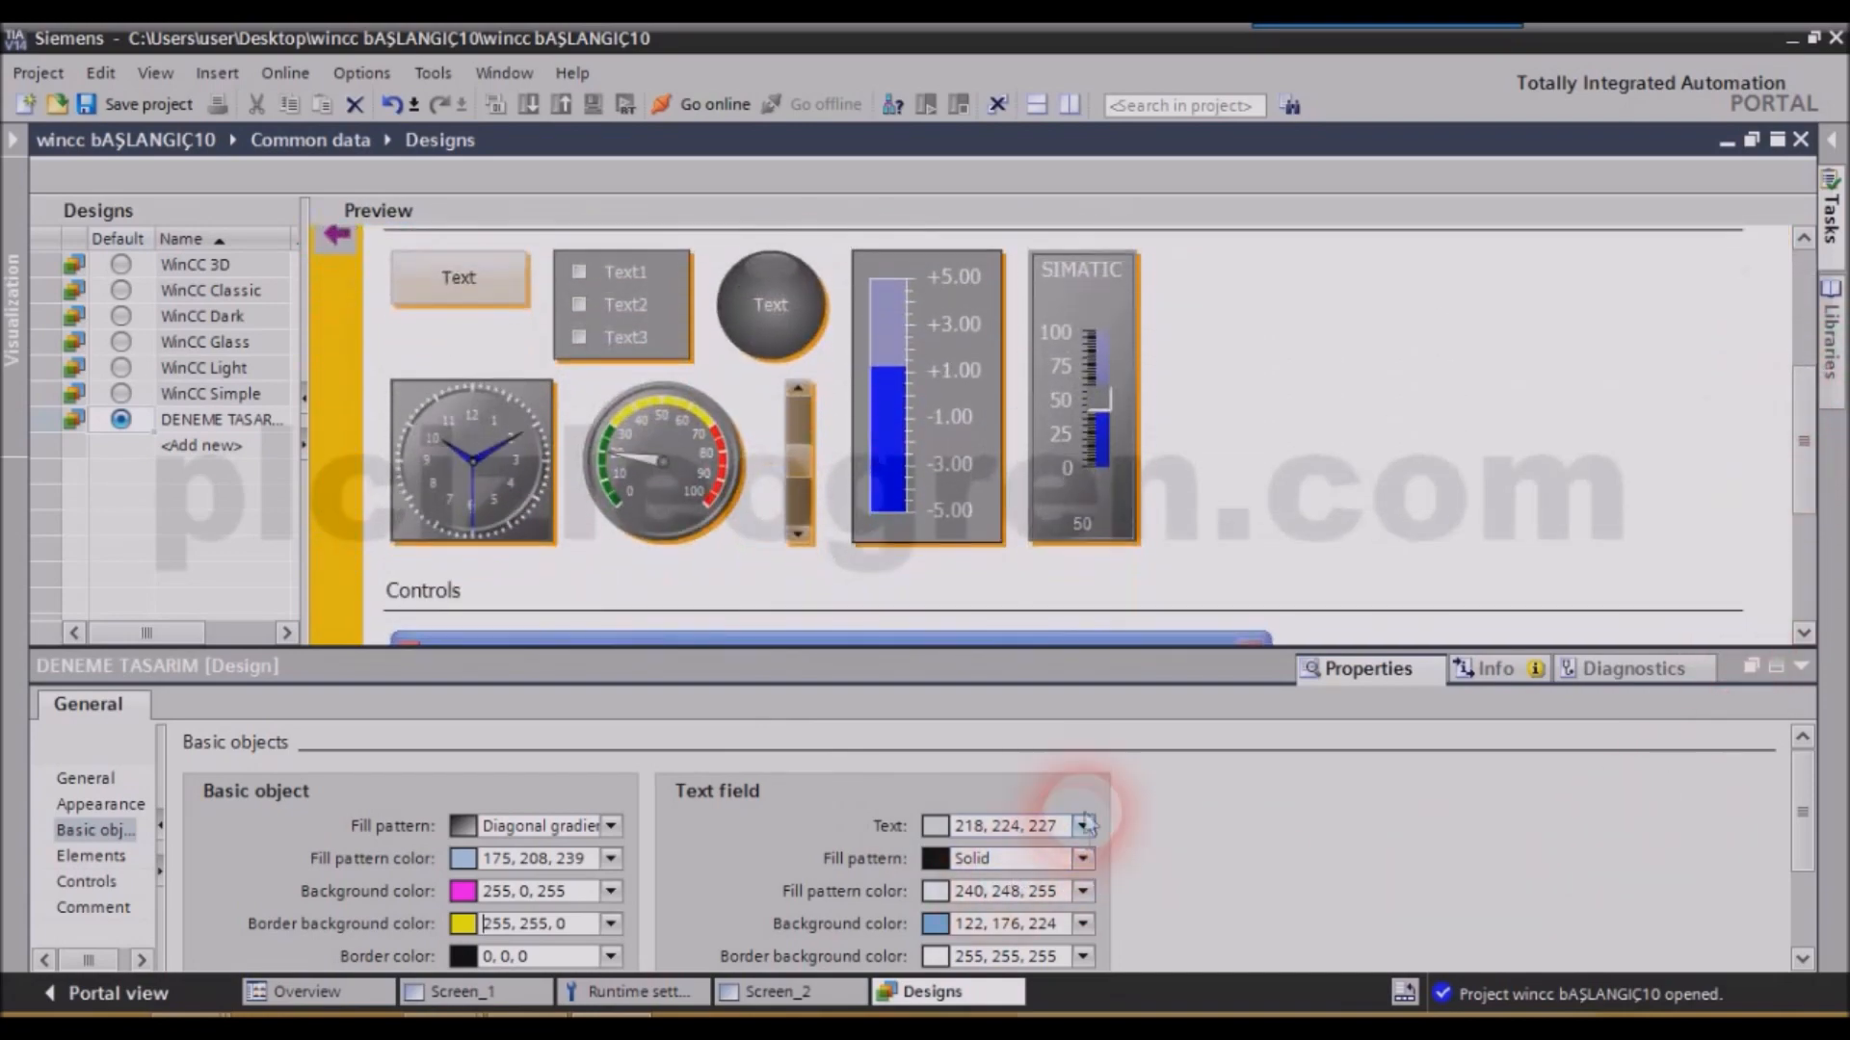
left_click(1085, 826)
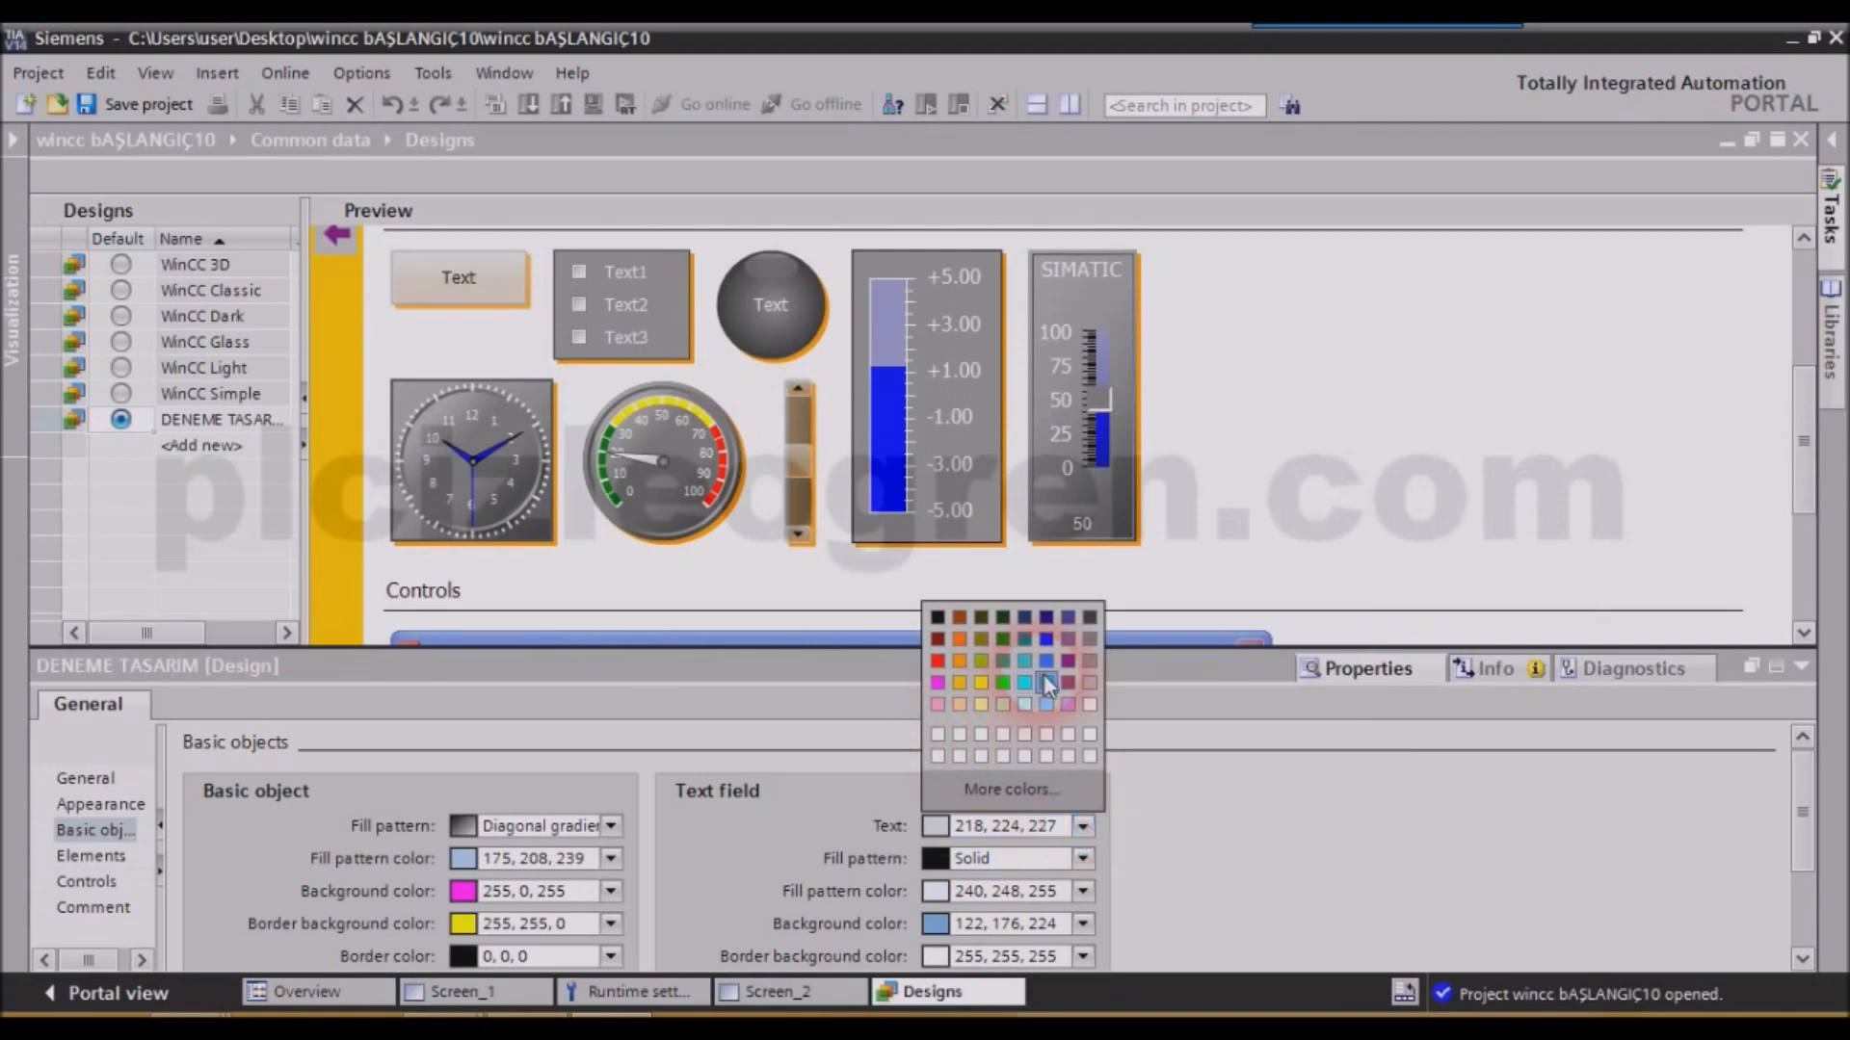
left_click(1047, 684)
left_click_drag(1804, 442, 1807, 564)
left_click(1083, 827)
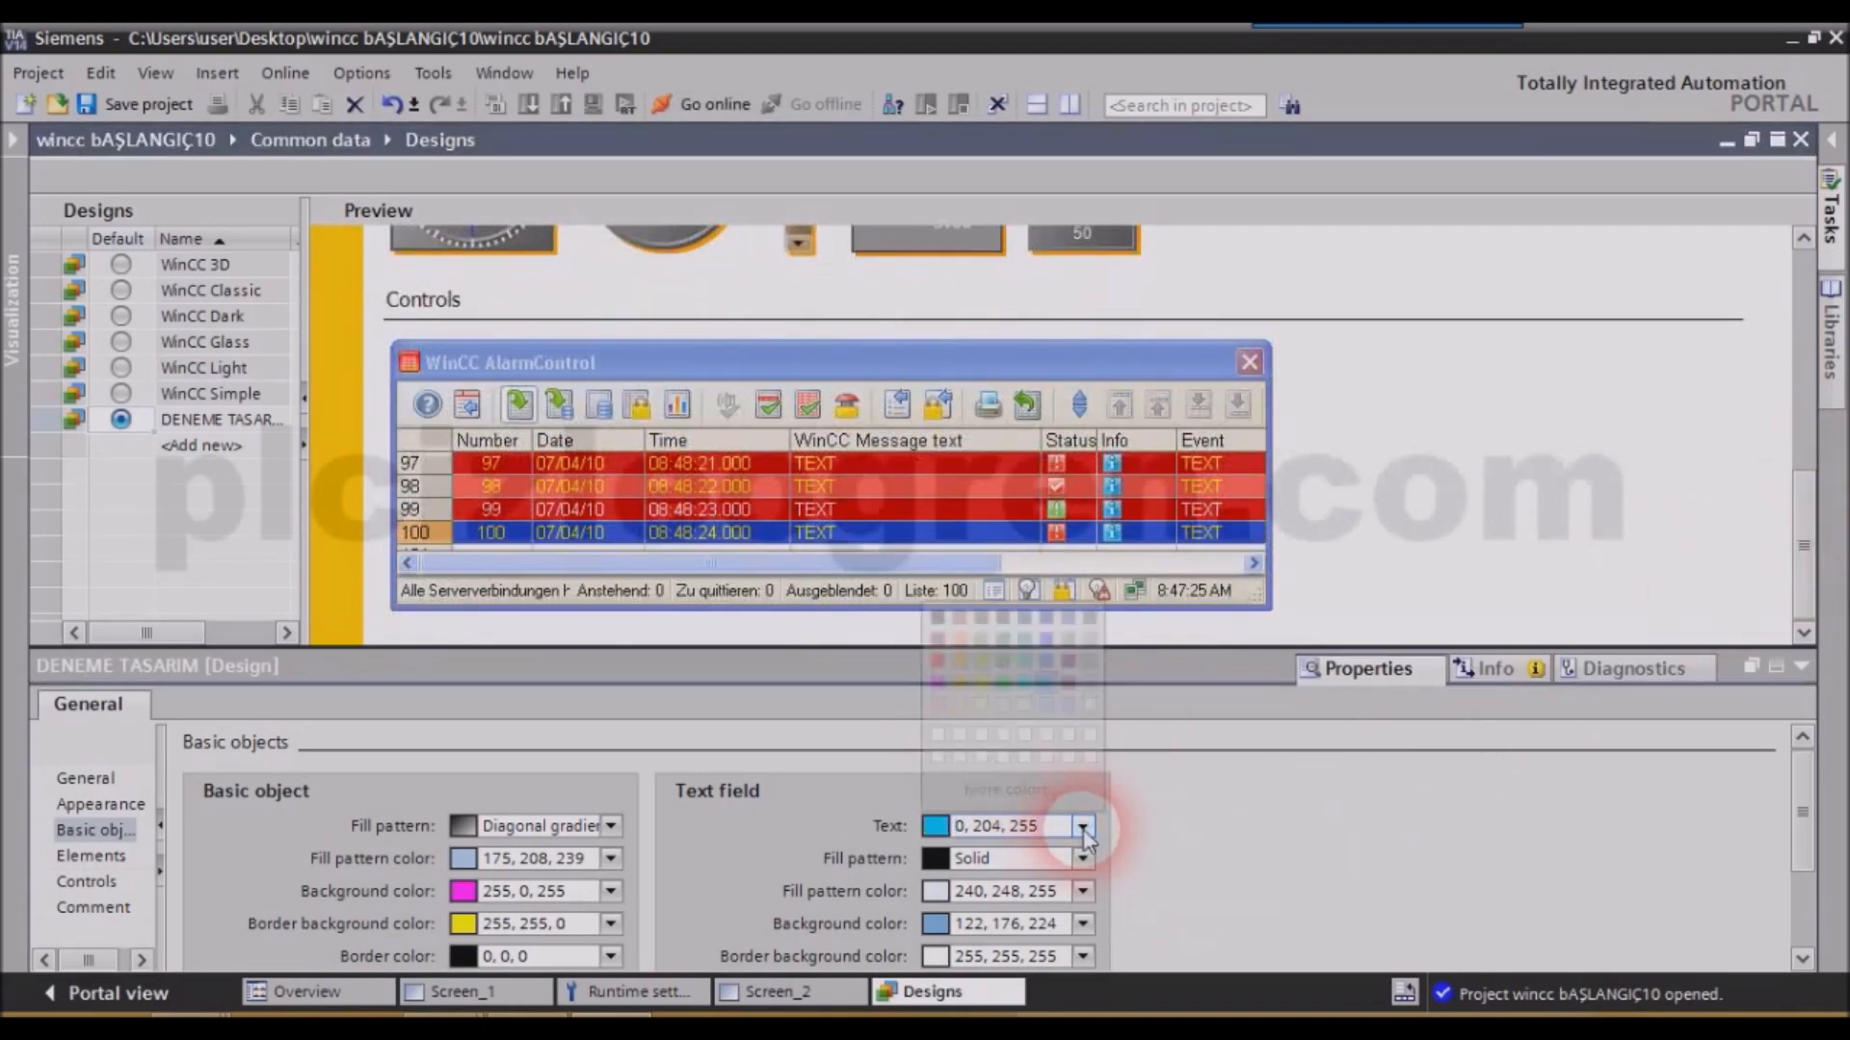
left_click(938, 705)
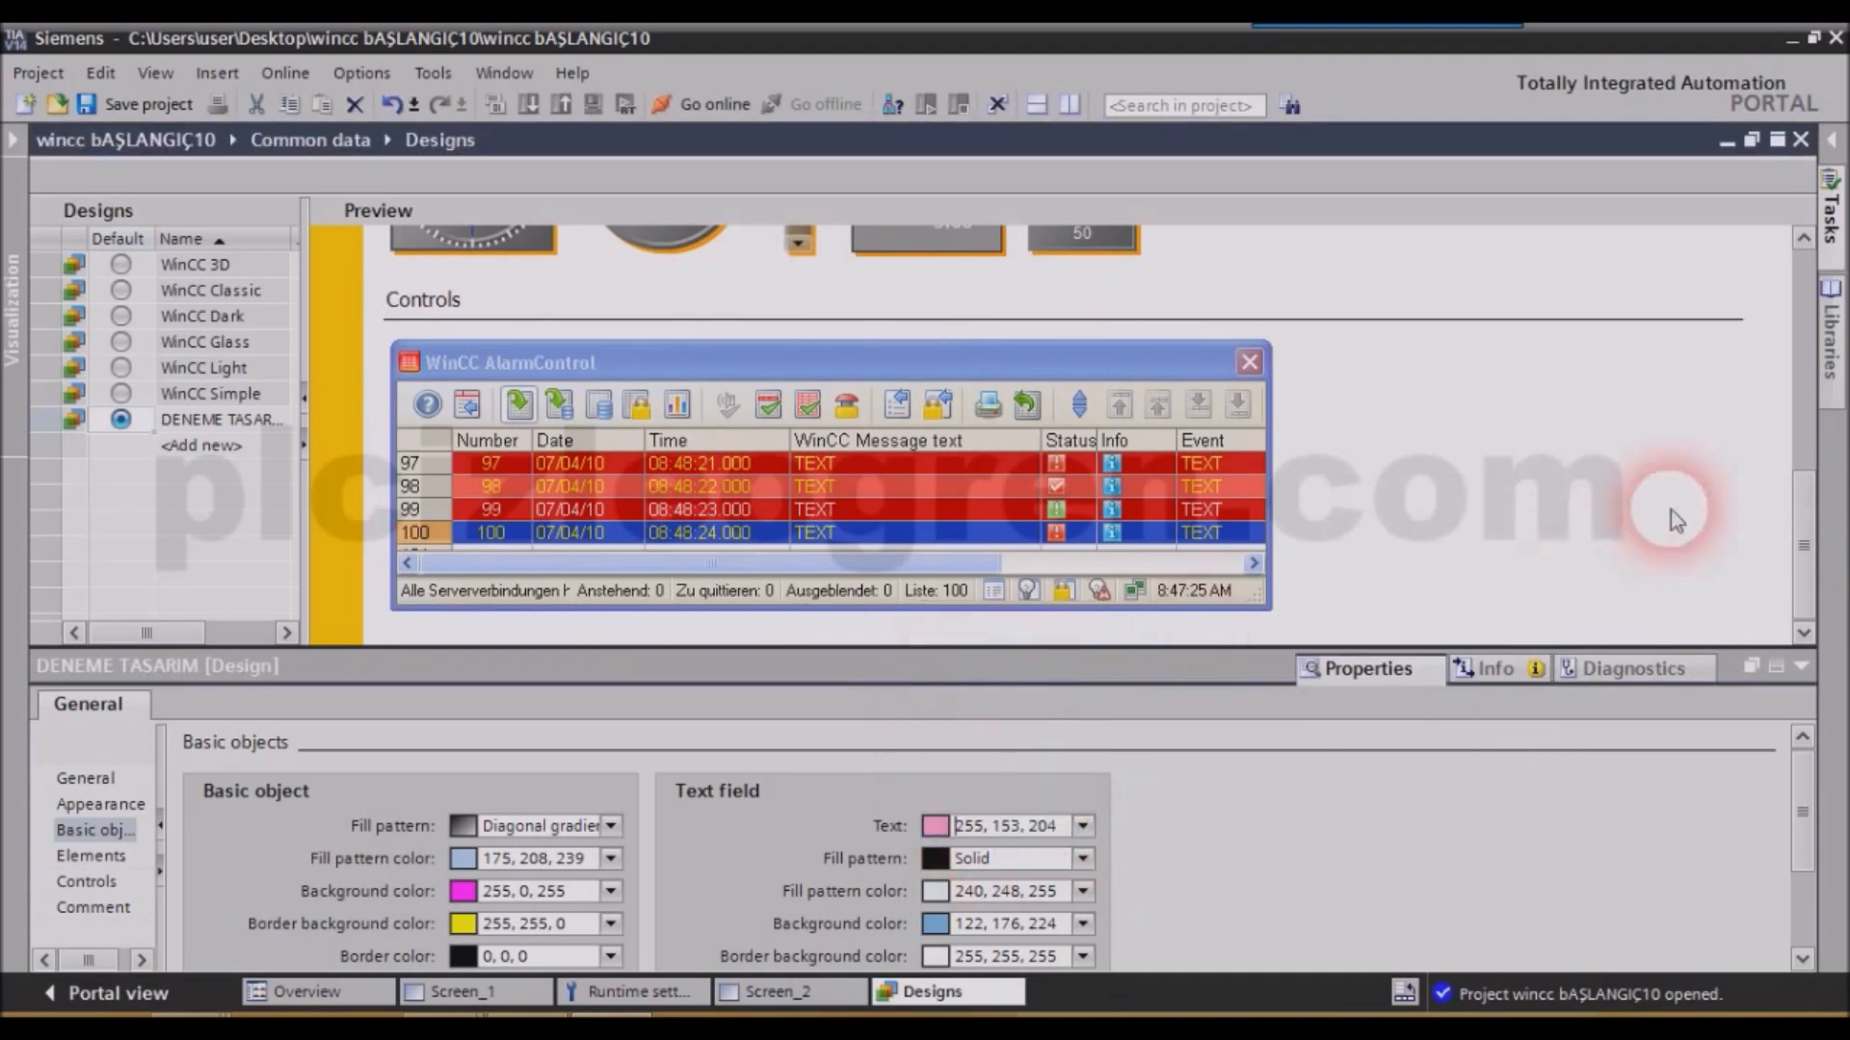
Set the text field's text color to 51, 153, 102.
left_click_drag(1803, 535, 1775, 353)
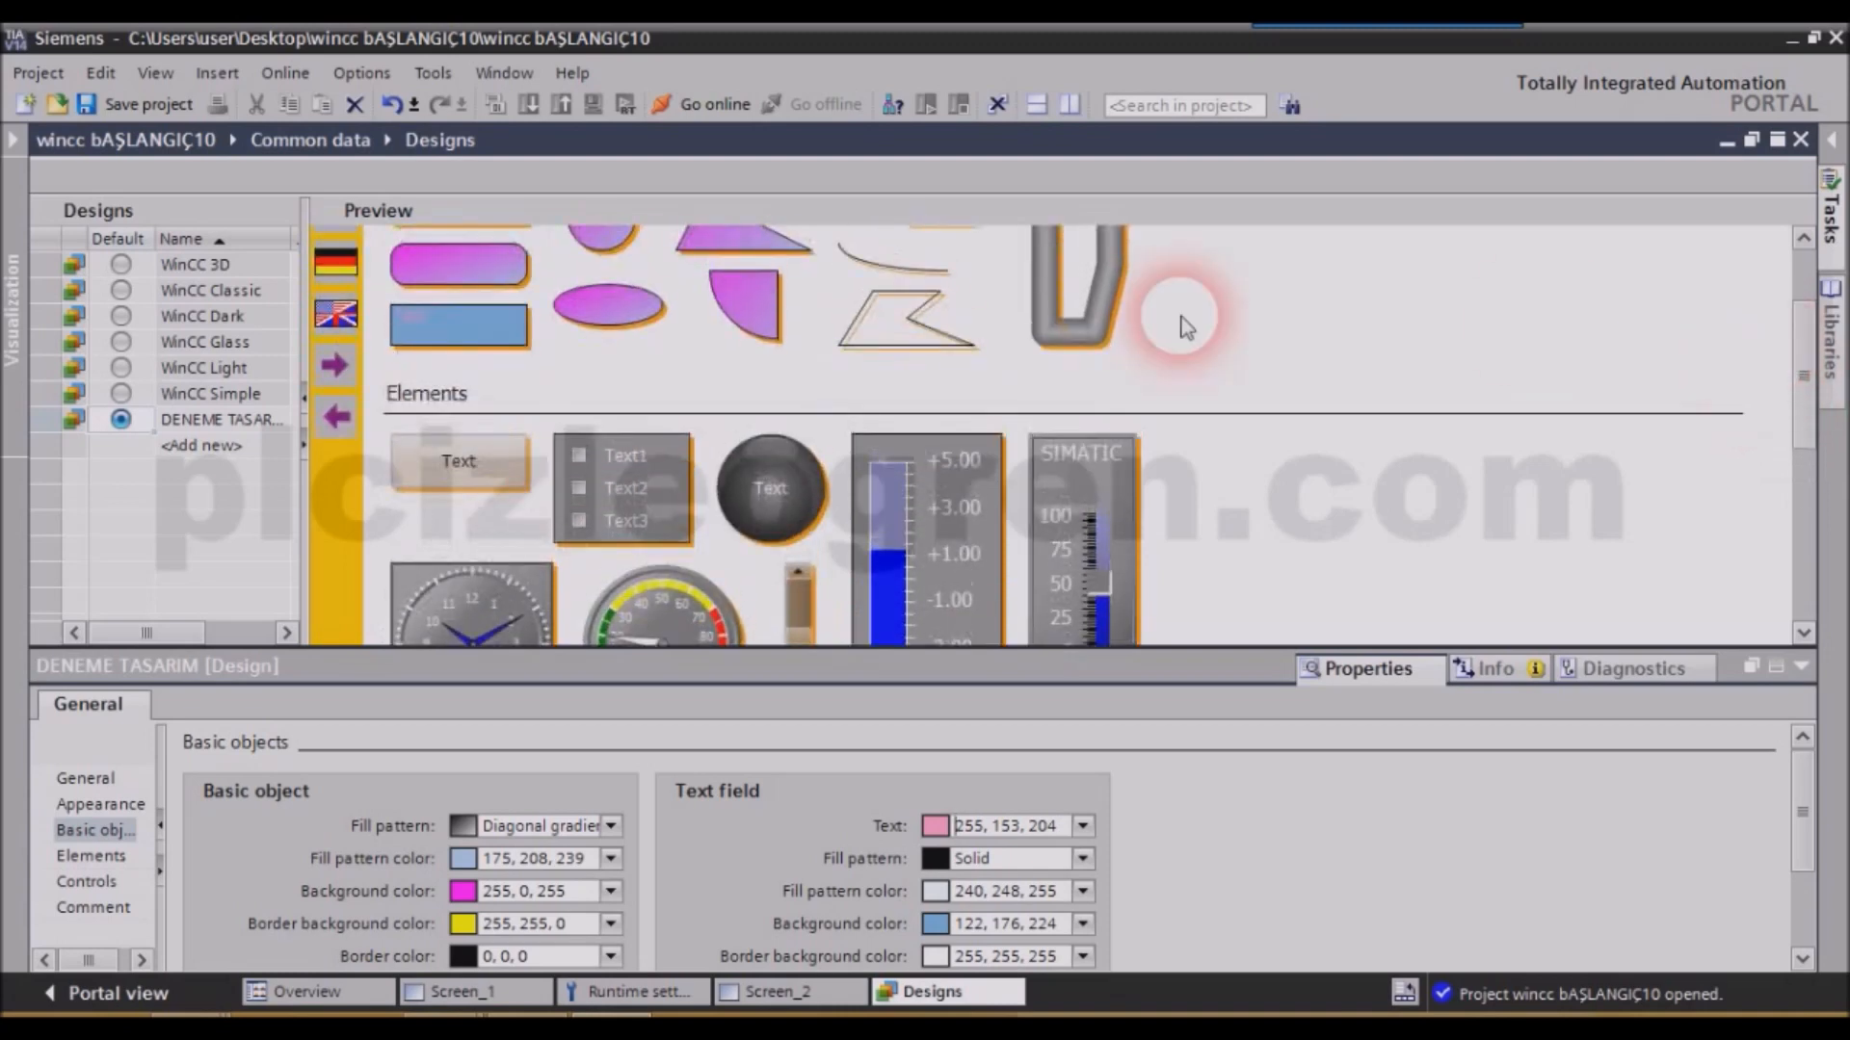
left_click(1083, 826)
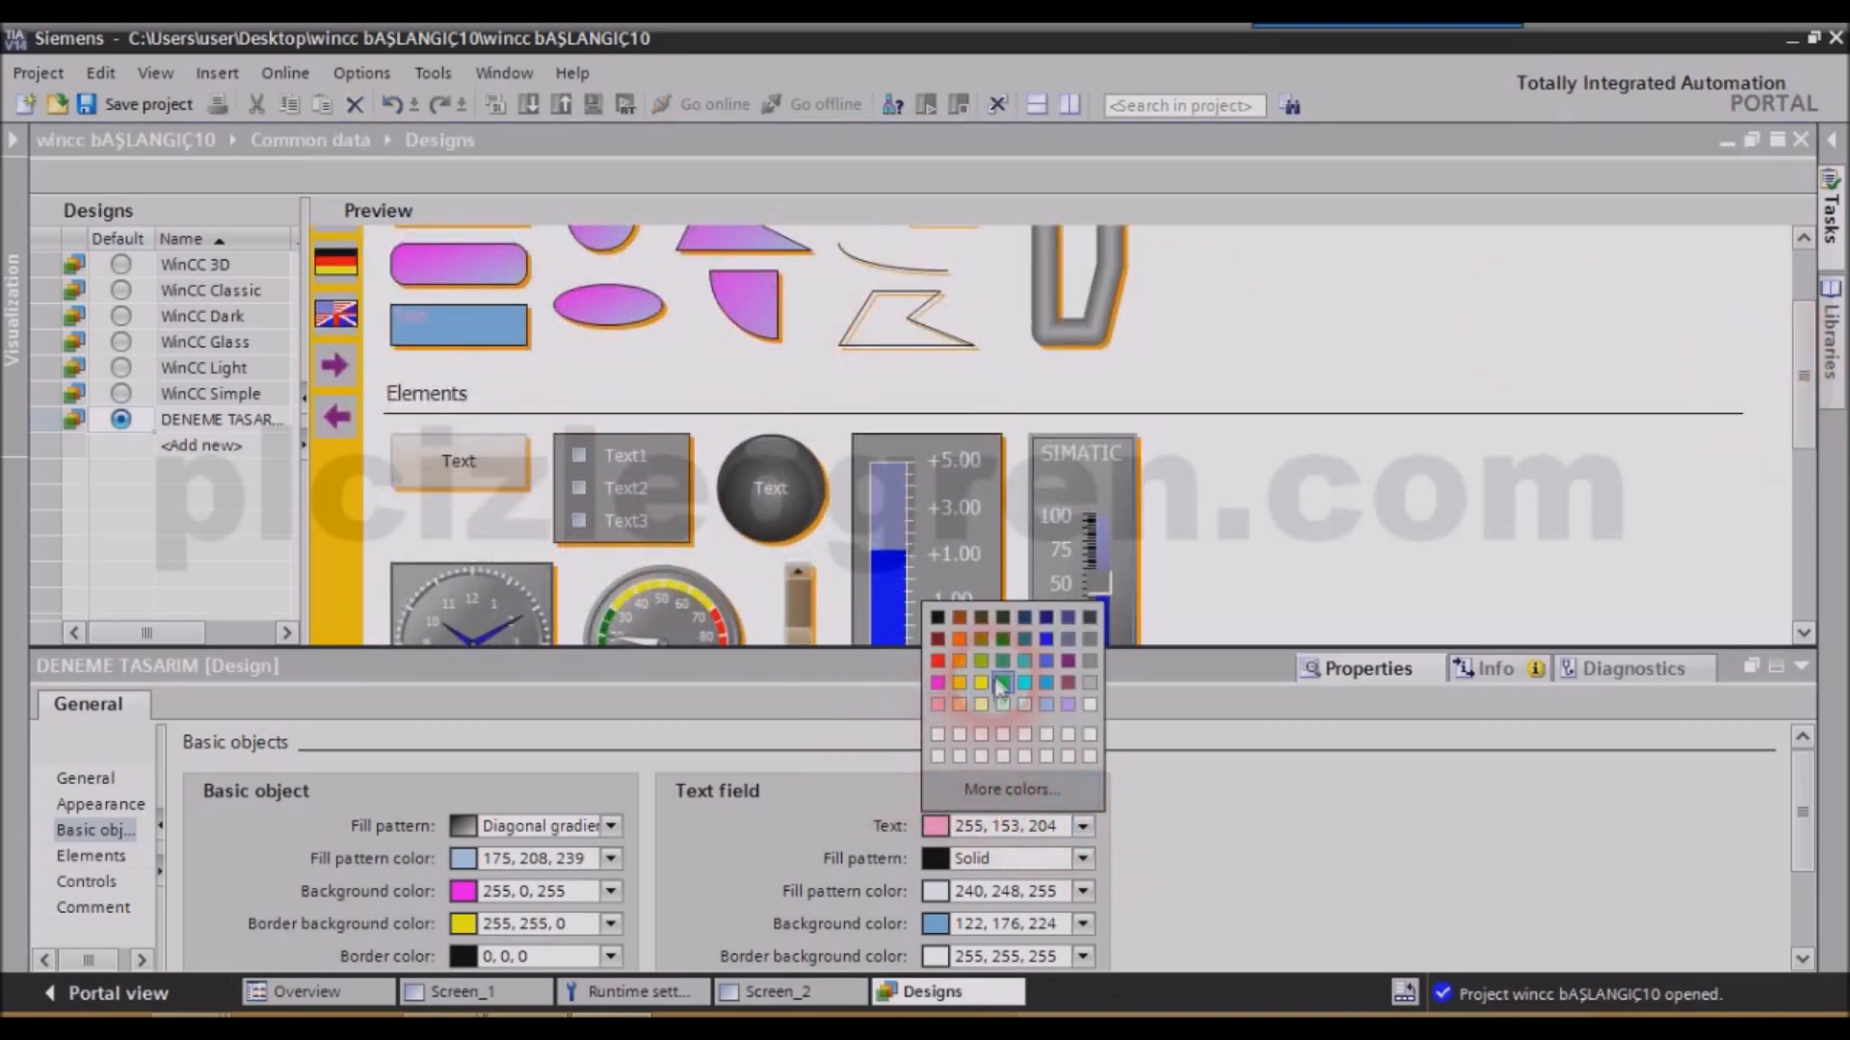
left_click(1007, 659)
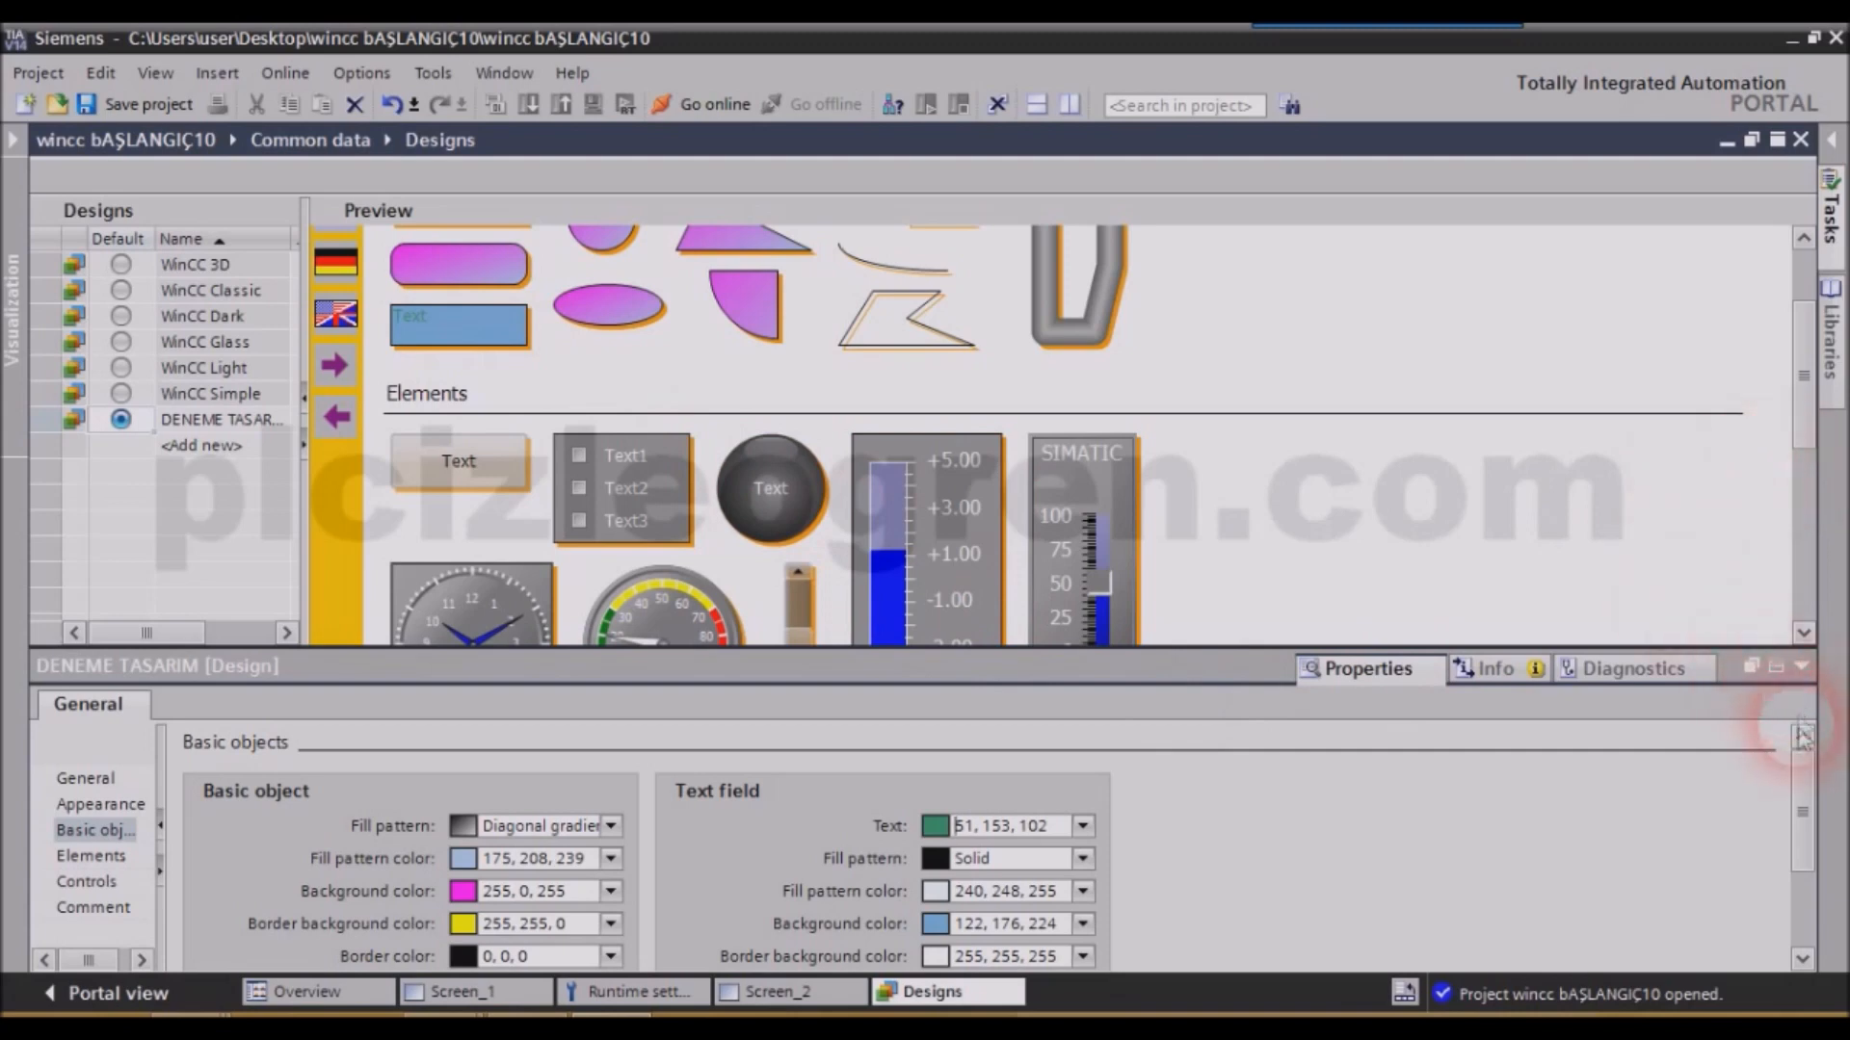
Set the pipe's background color to 255, 153, 0 in the basic objects settings.
scroll(1783, 784, "down", 3)
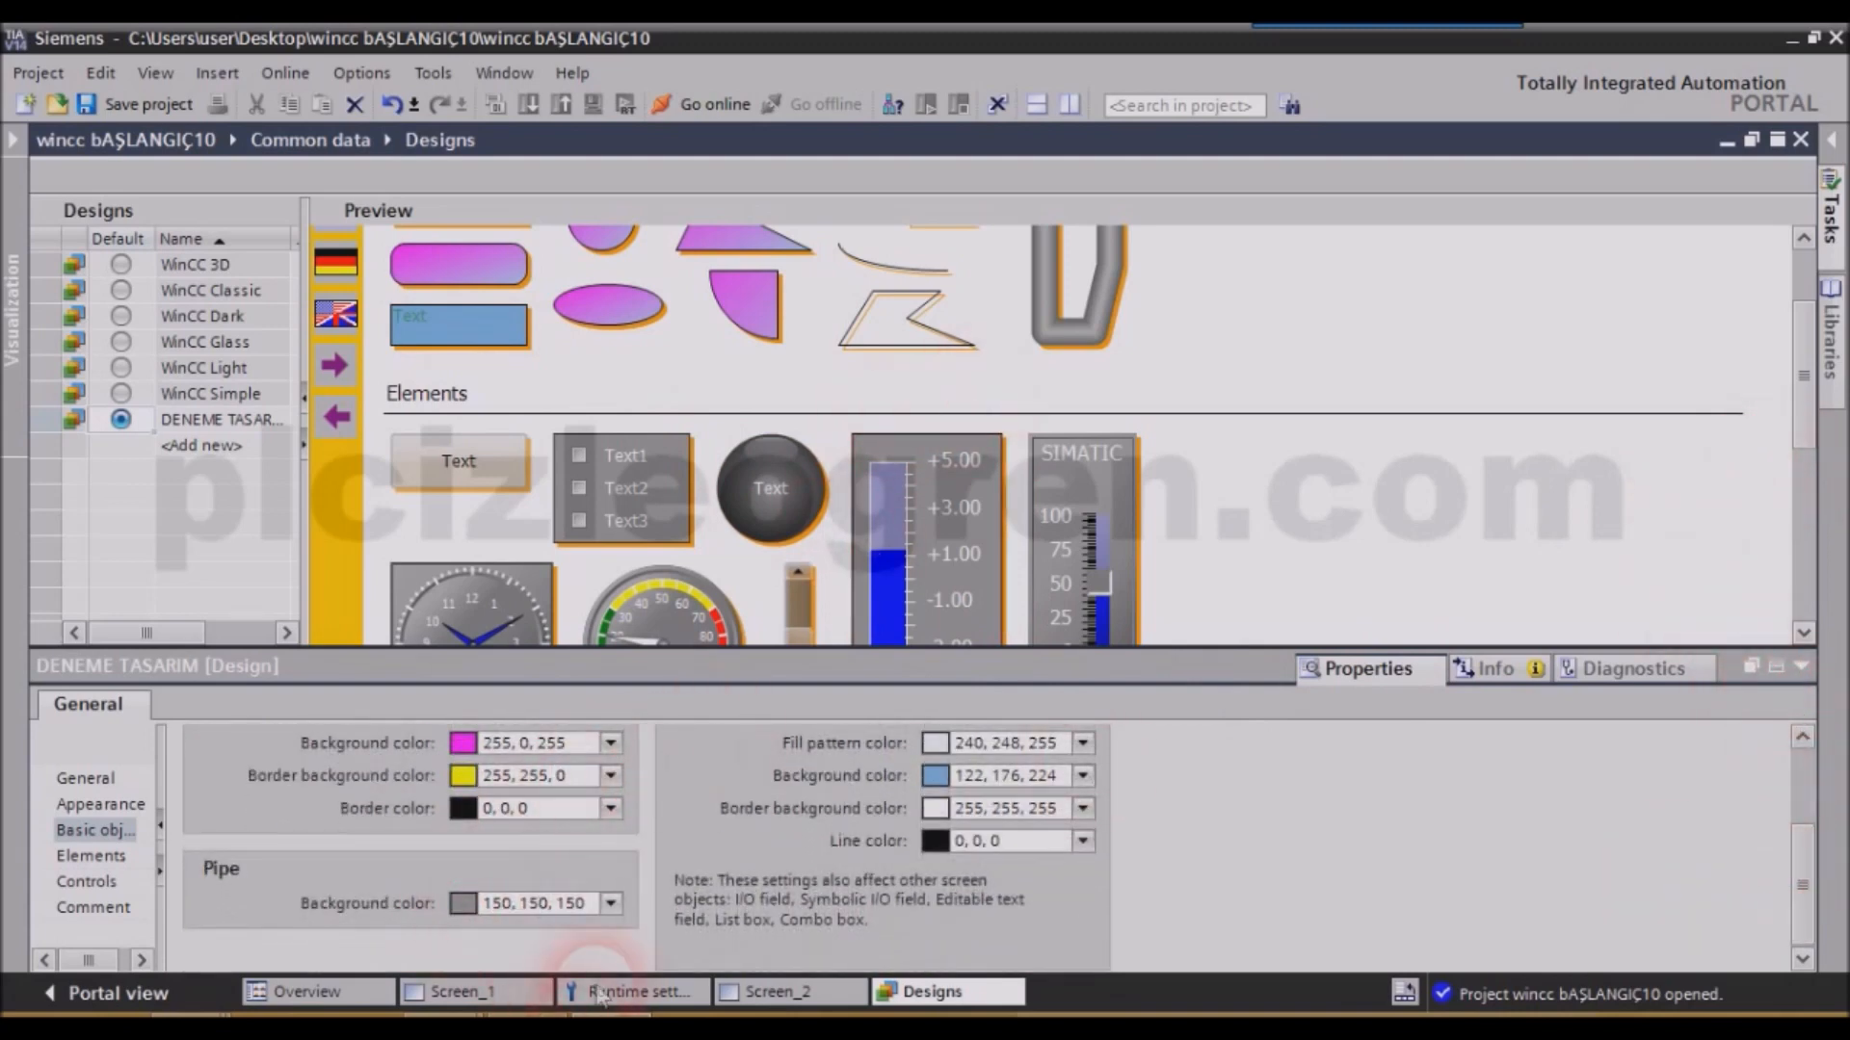
left_click(611, 902)
left_click(478, 731)
left_click(1086, 296)
In the design's Elements settings, set the button style to Rectangular.
left_click_drag(1807, 410, 1799, 535)
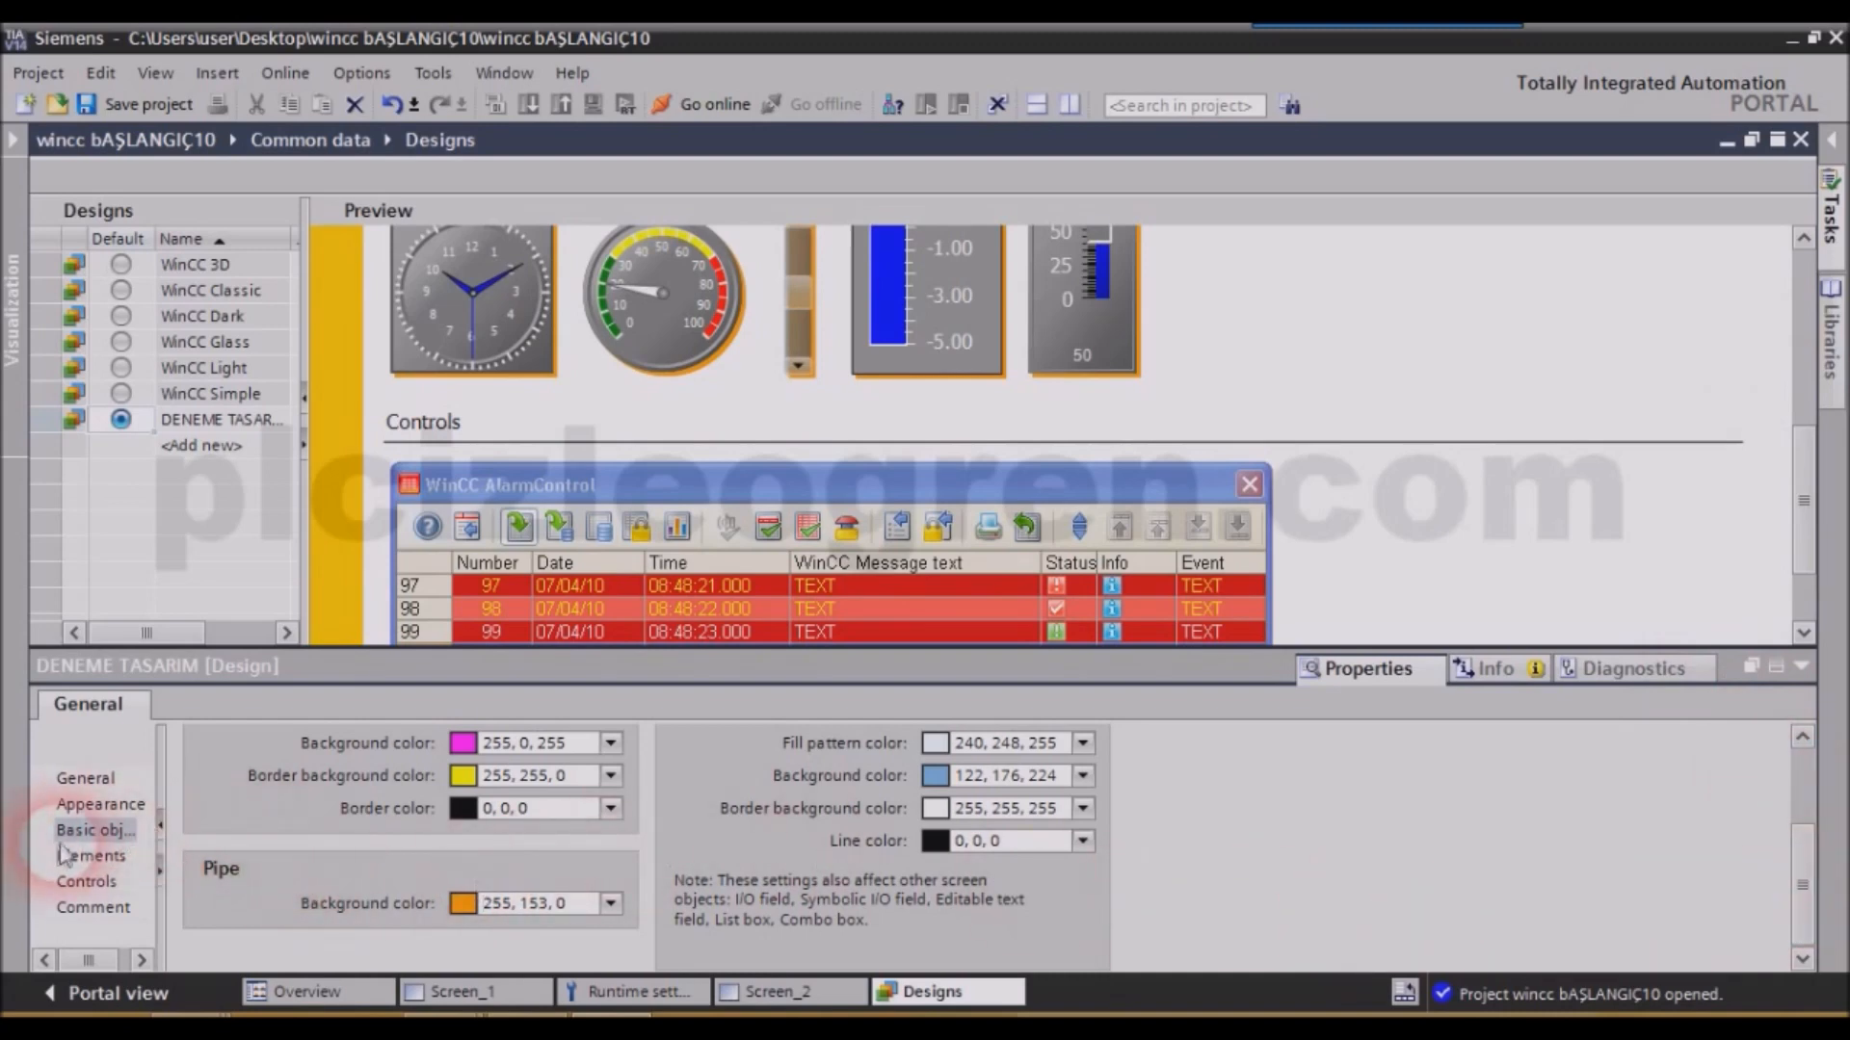
left_click(87, 856)
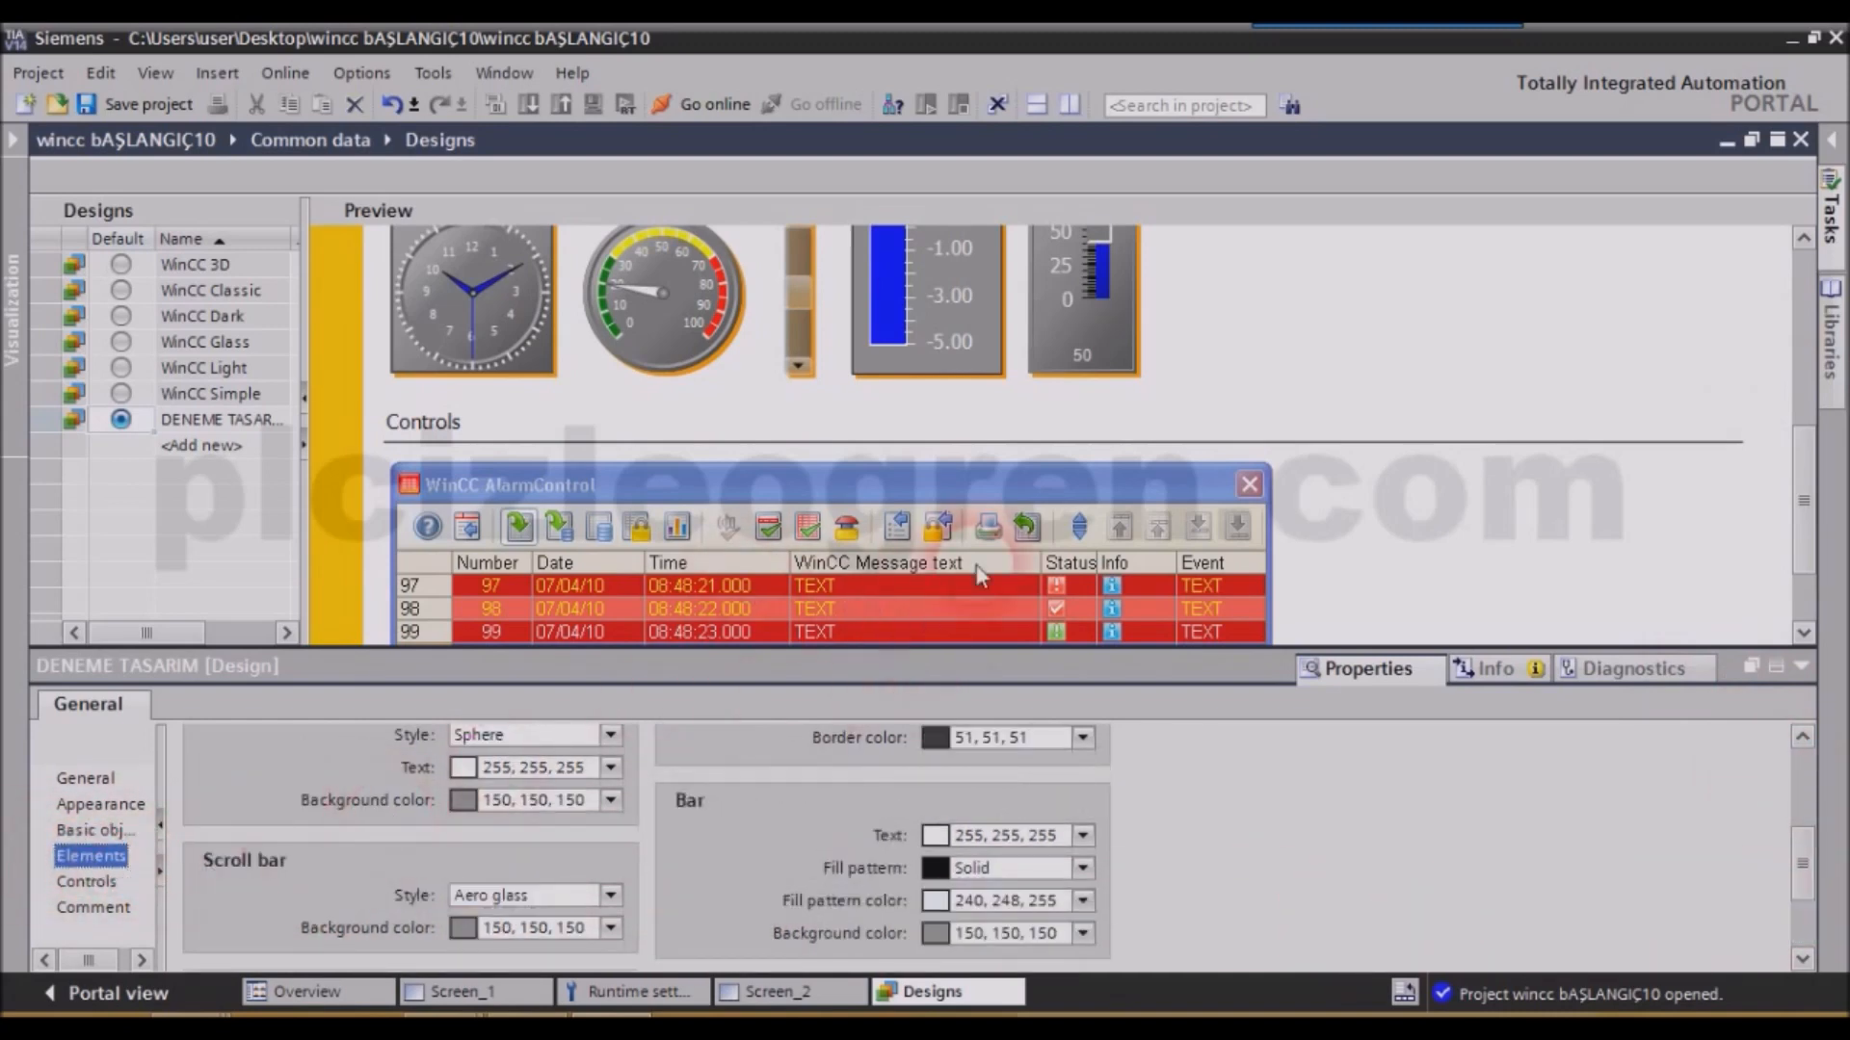
left_click_drag(1799, 466, 1811, 419)
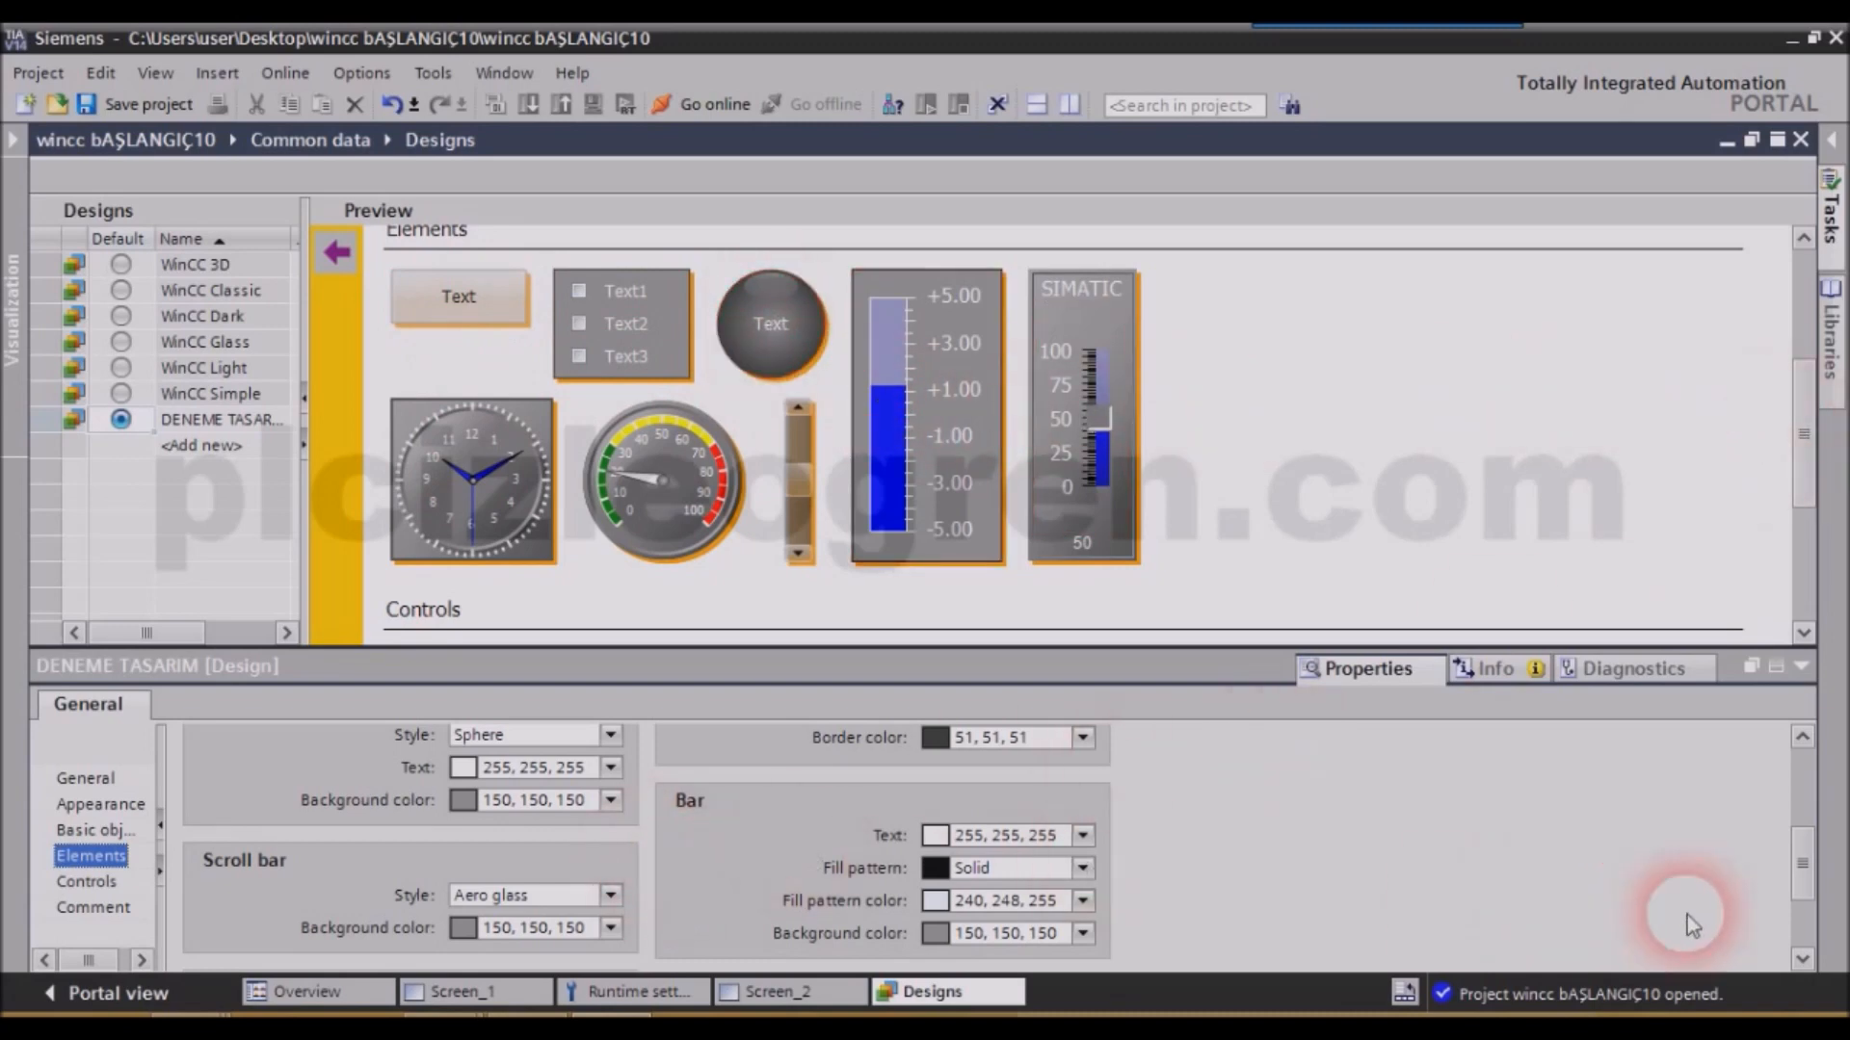
left_click_drag(1799, 861, 1800, 761)
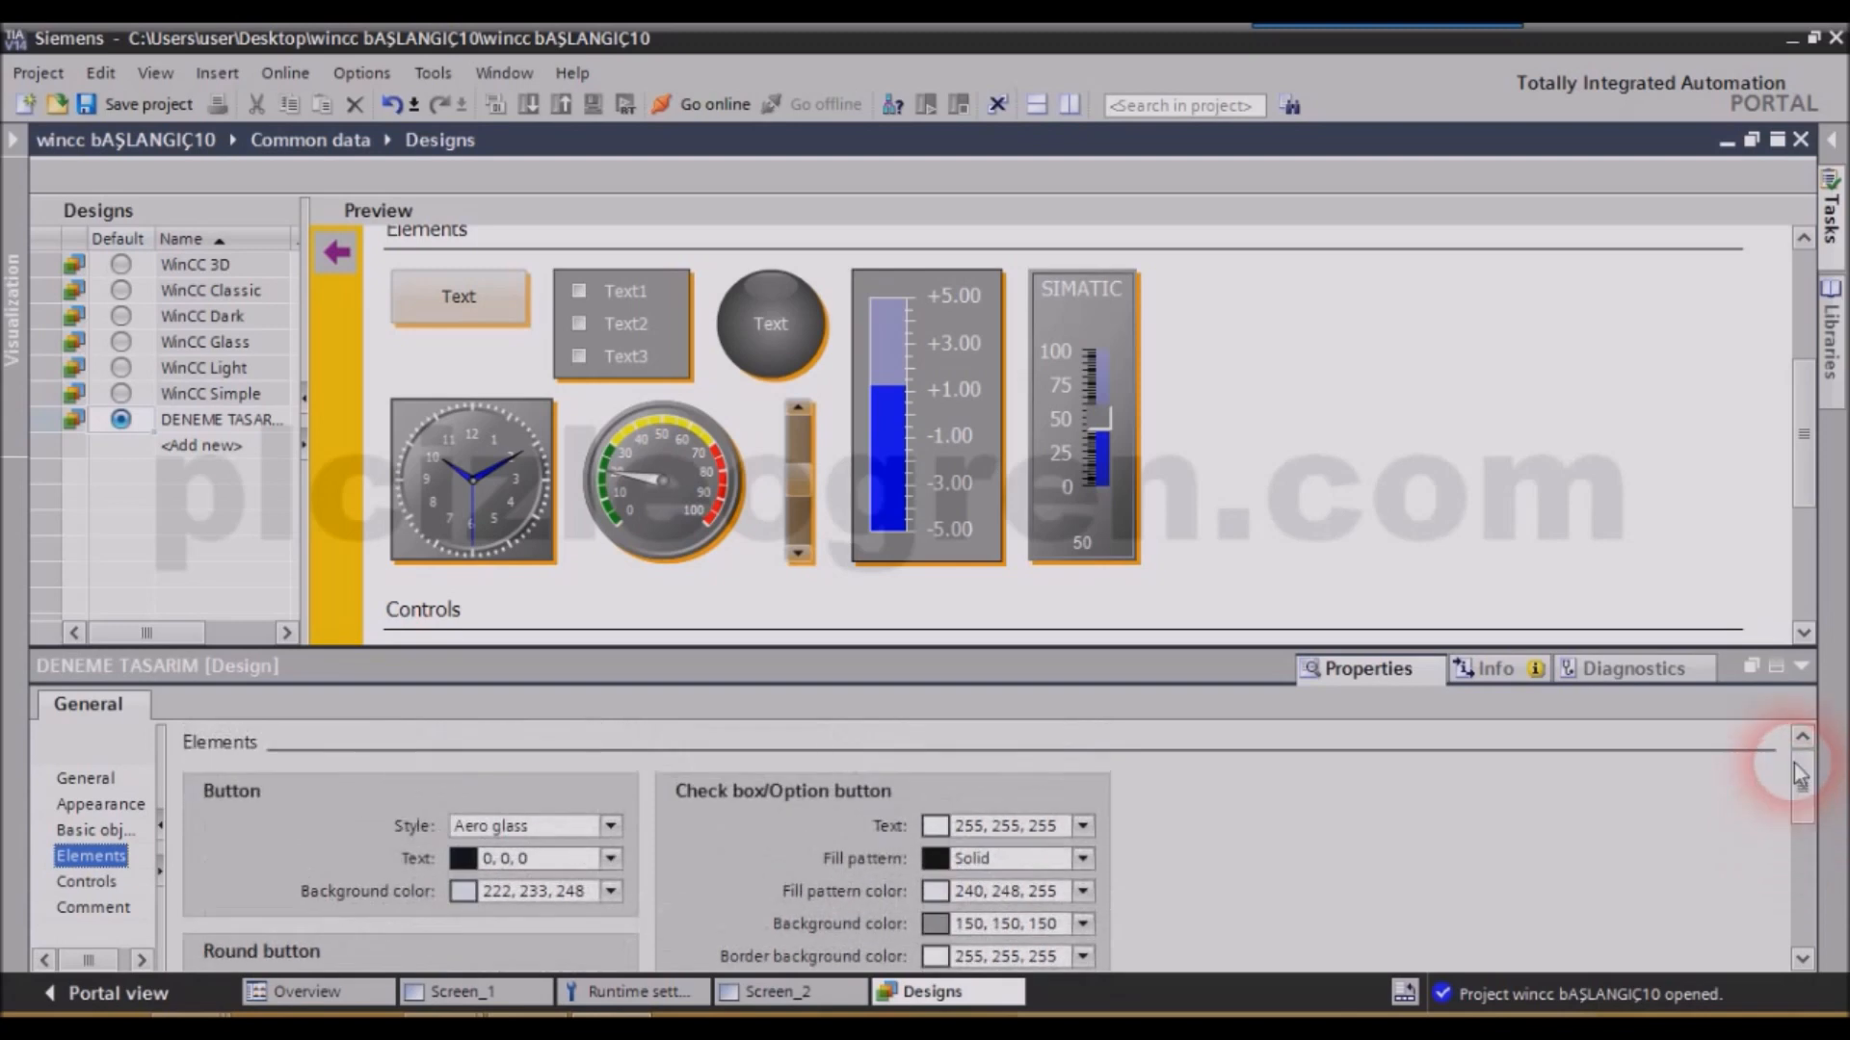
left_click(625, 829)
left_click(492, 892)
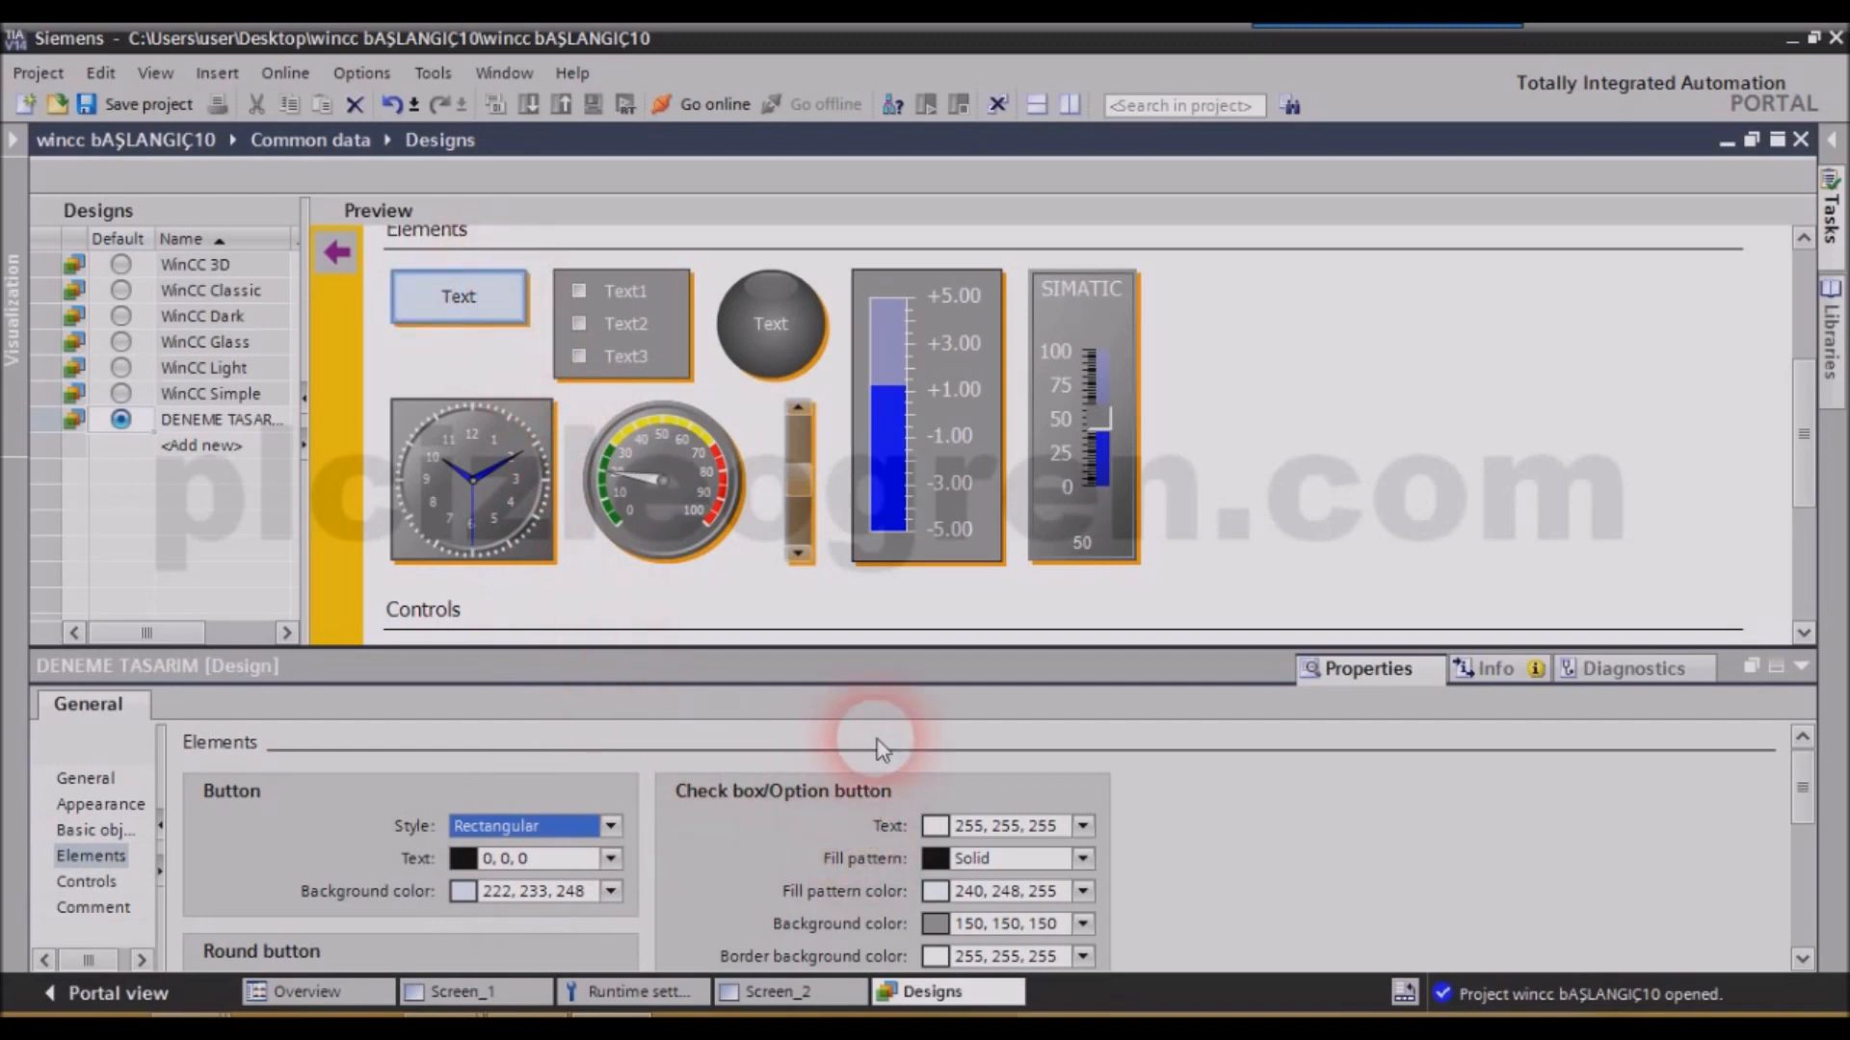
Set the round button's text color to 255, 0, 255 and the scroll bar's background color to 255, 0, 0.
left_click_drag(1799, 761, 1799, 833)
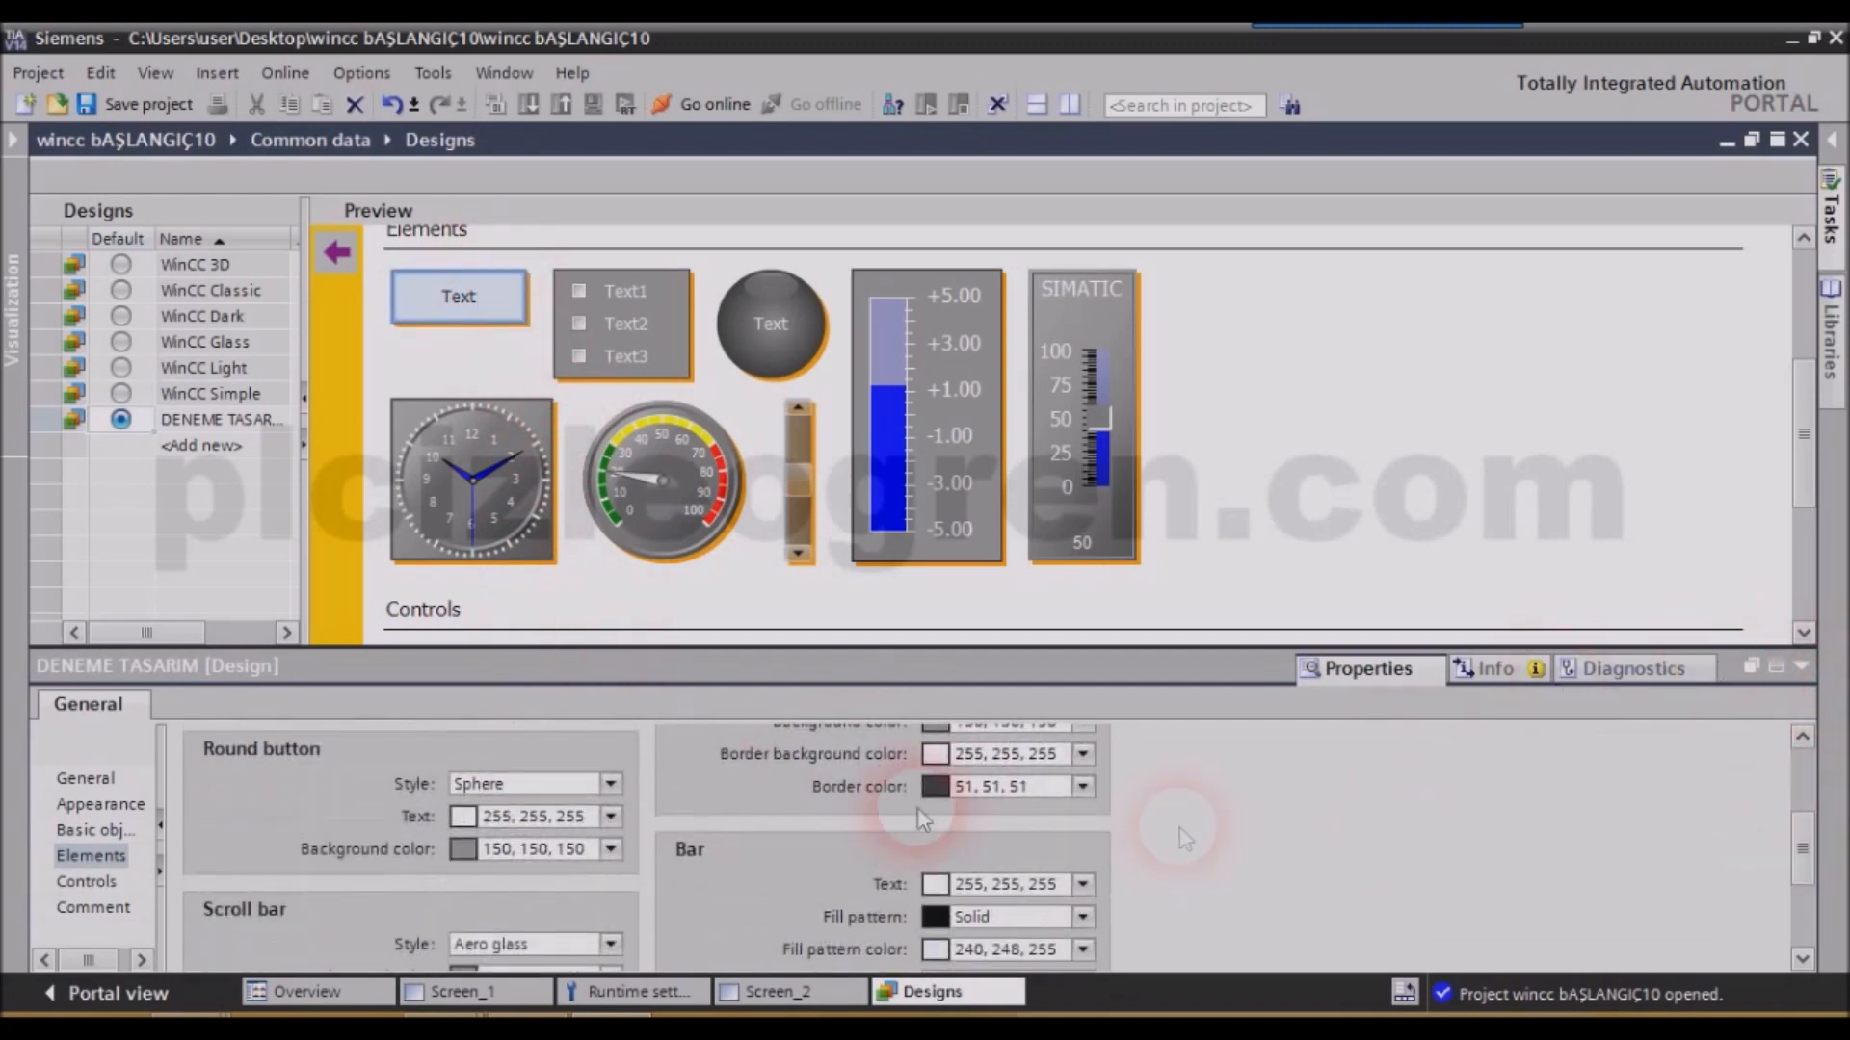
left_click(611, 816)
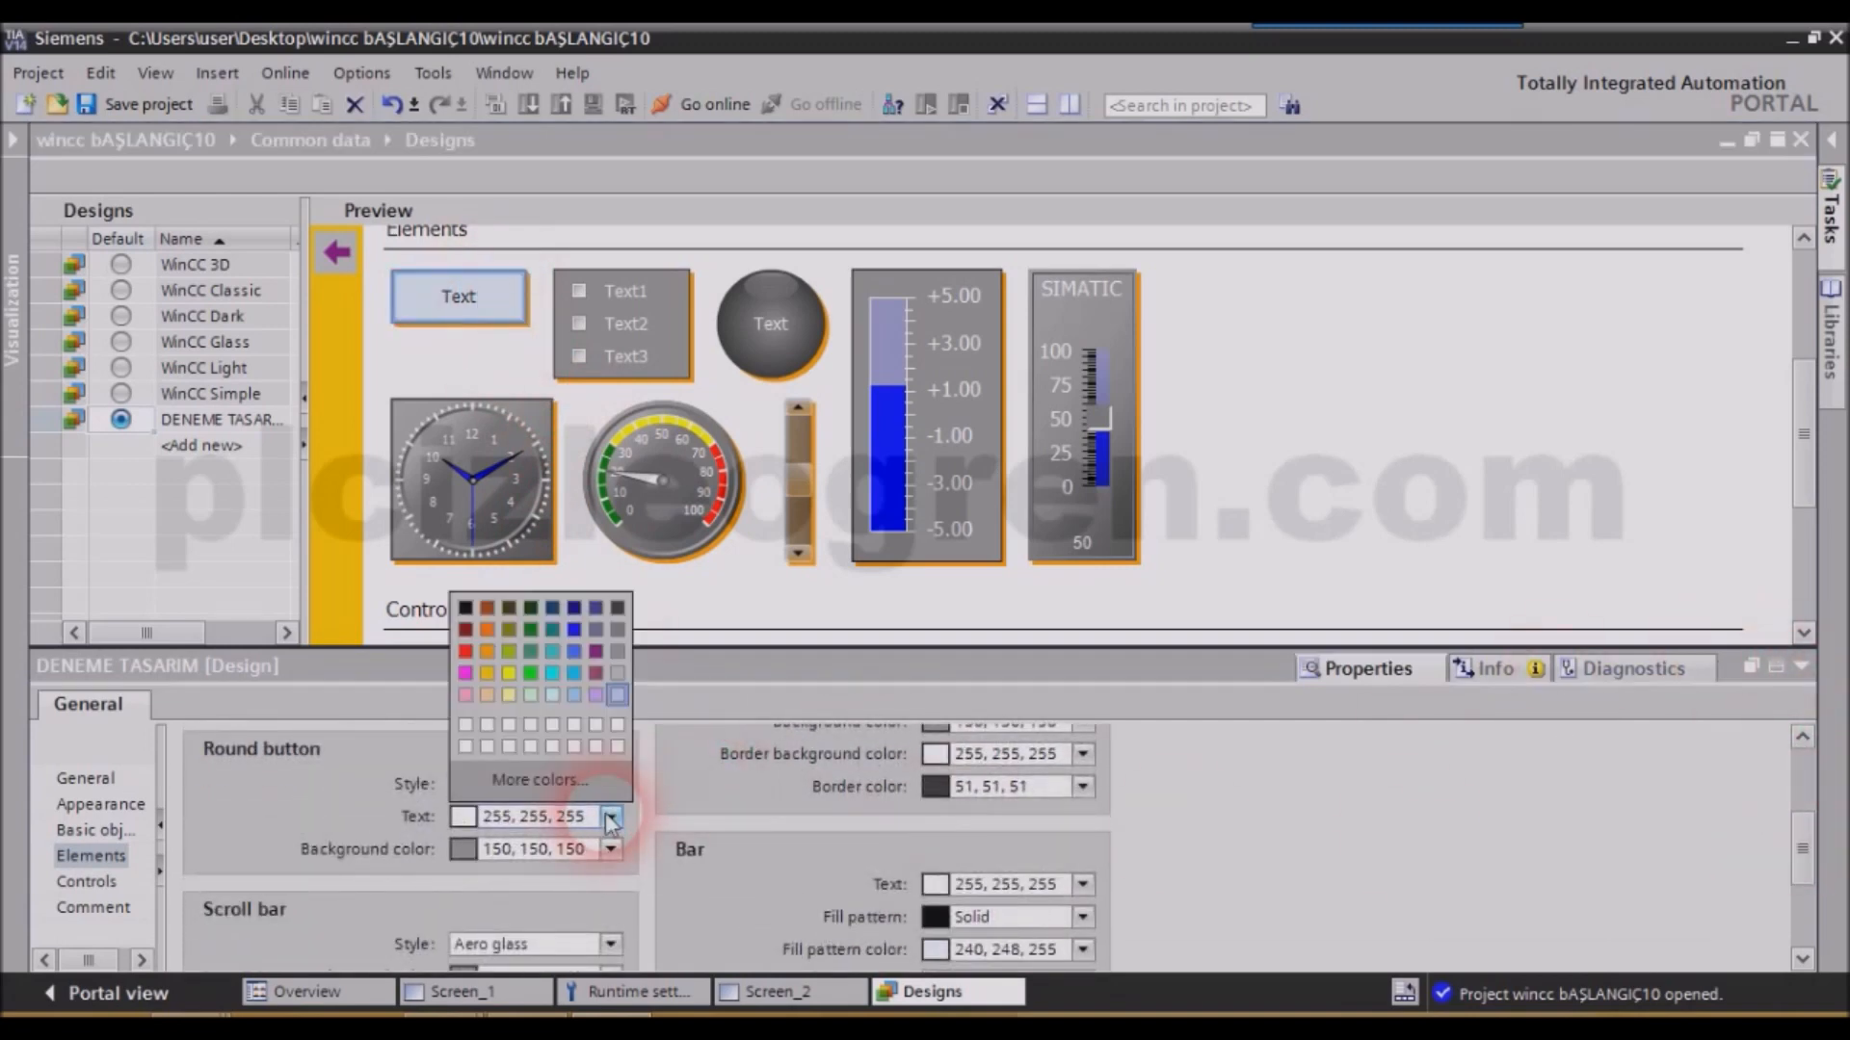
left_click(466, 653)
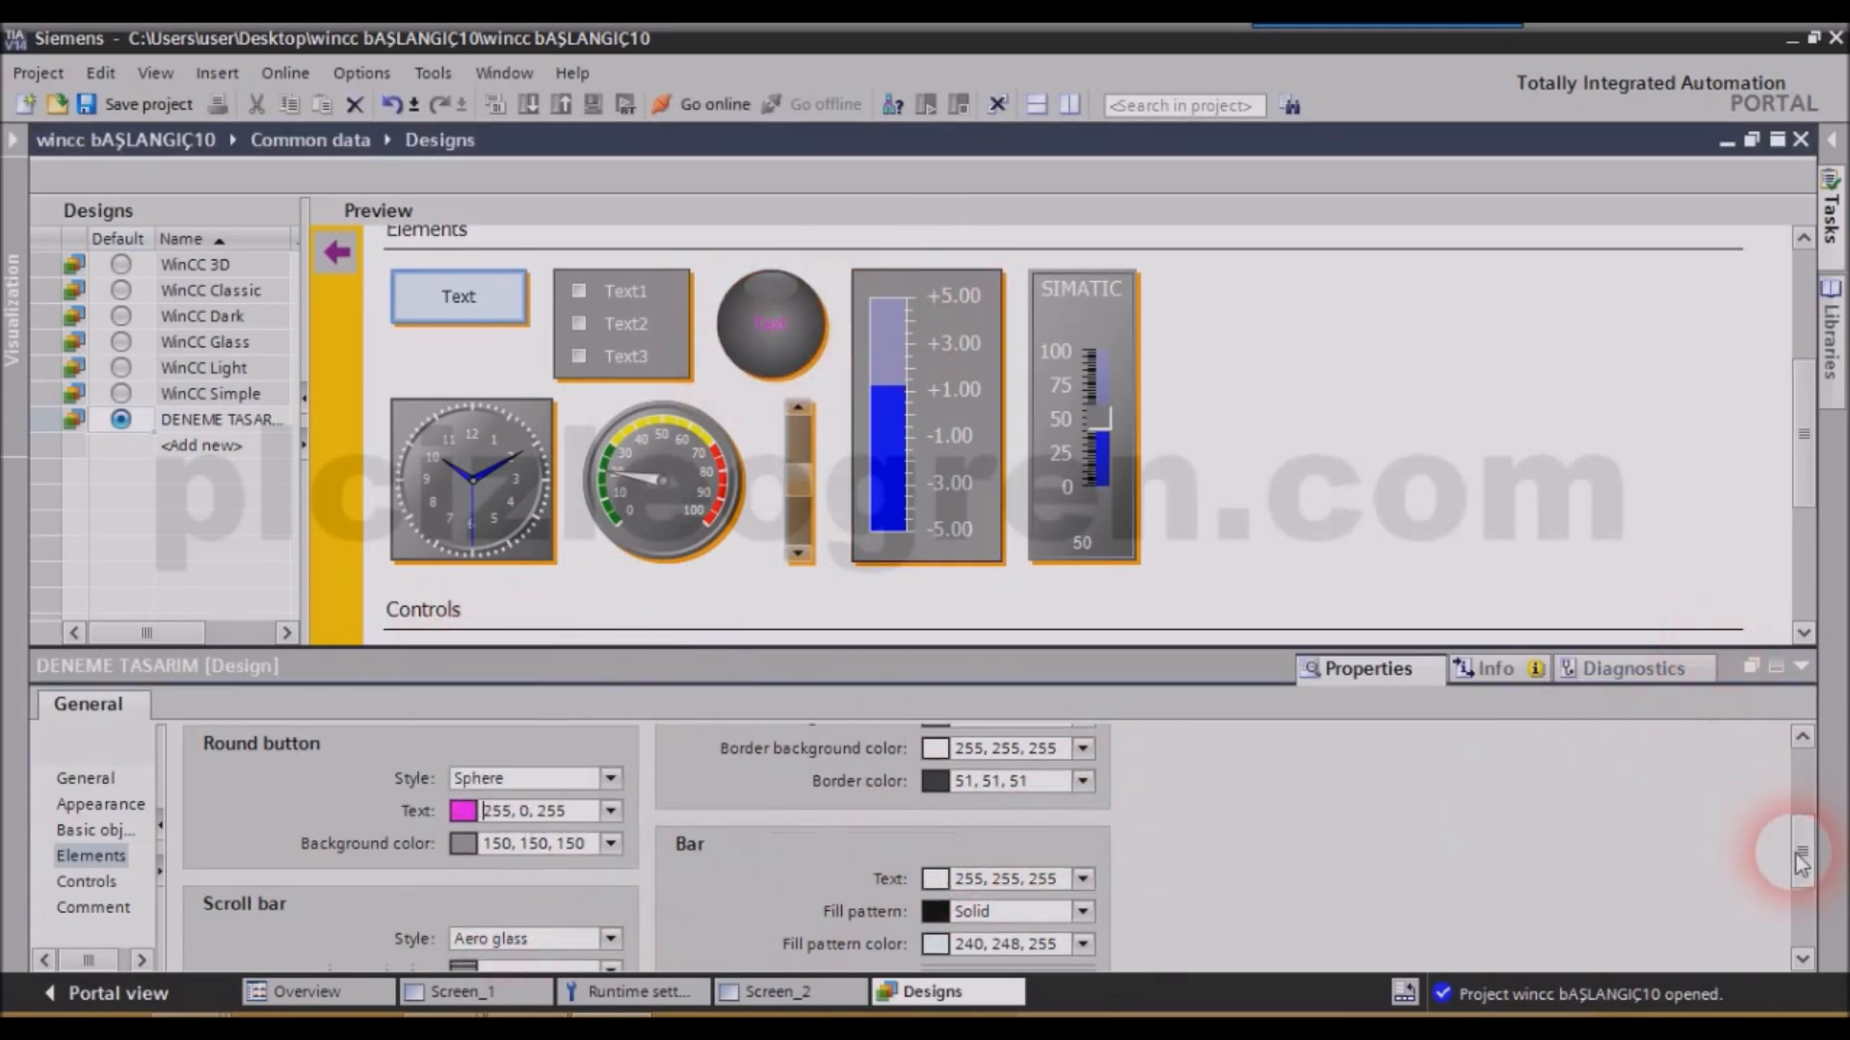
scroll(1797, 848, "down", 3)
left_click(611, 785)
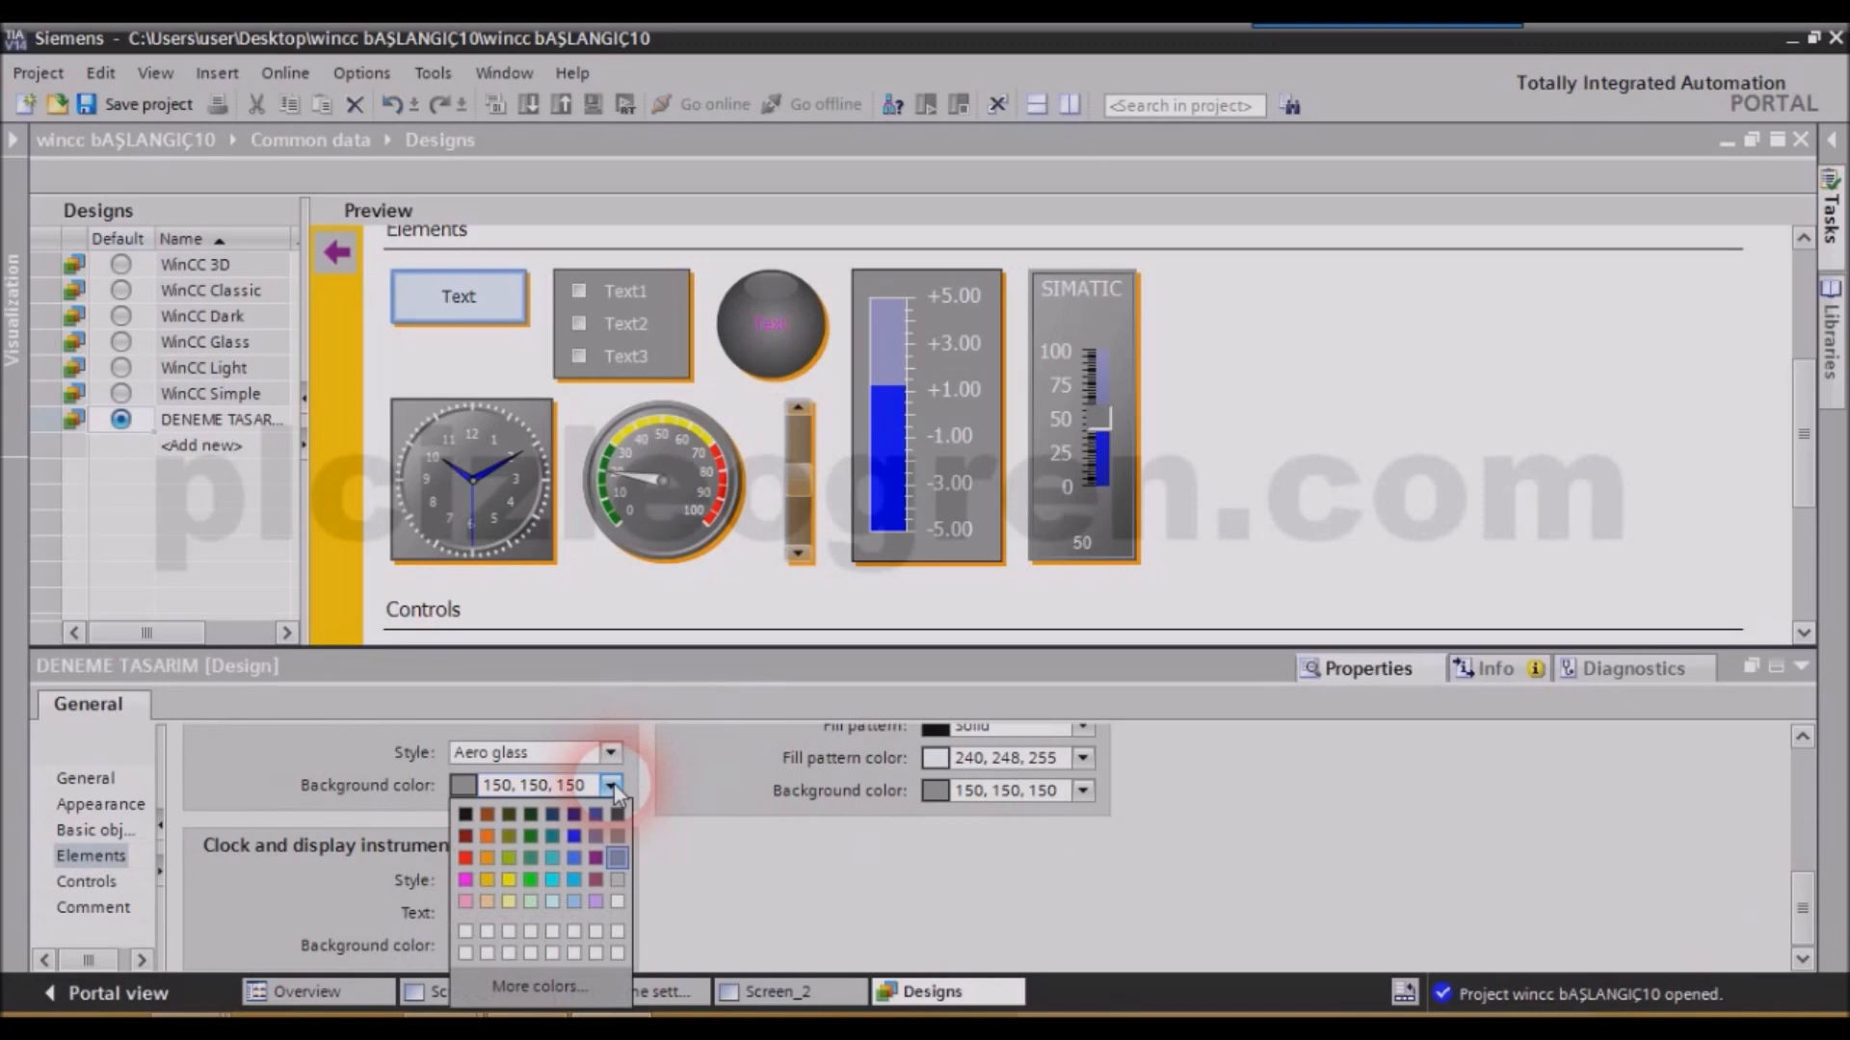
left_click(475, 878)
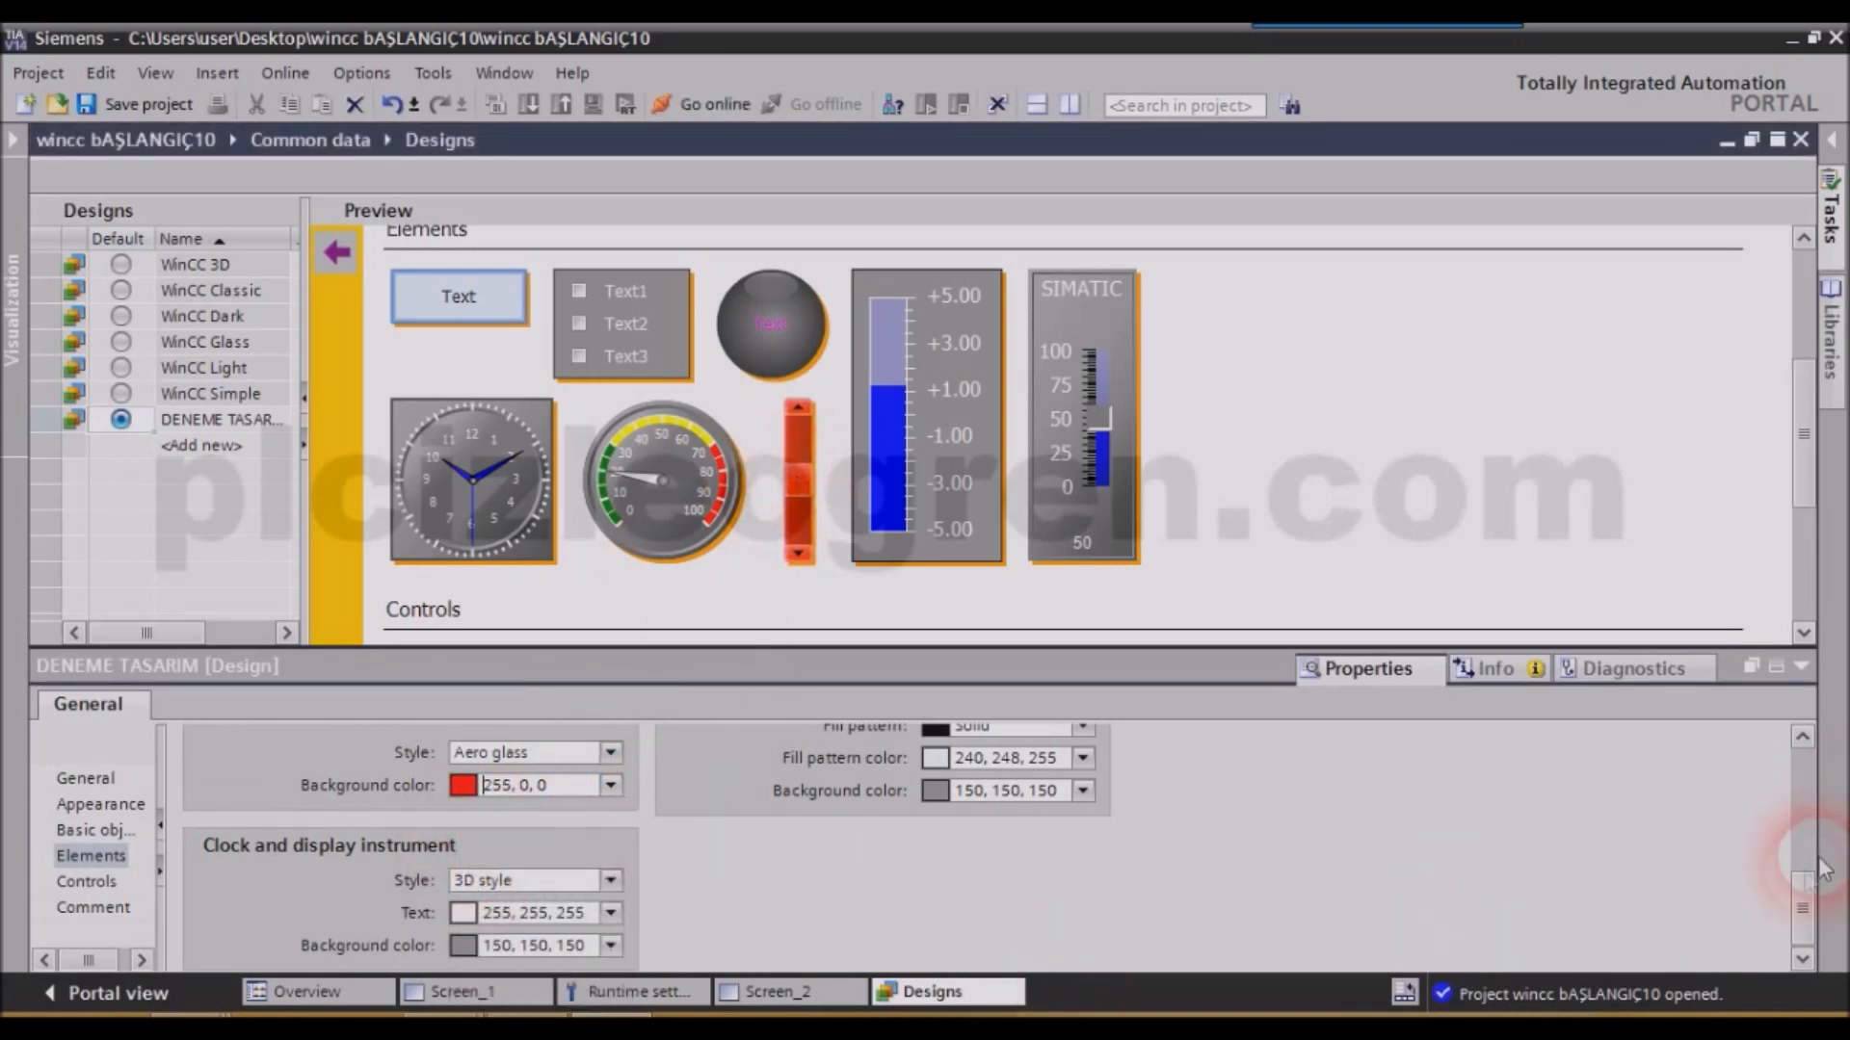
Set the clock and display instrument style to Color gradient.
left_click(610, 882)
left_click(611, 883)
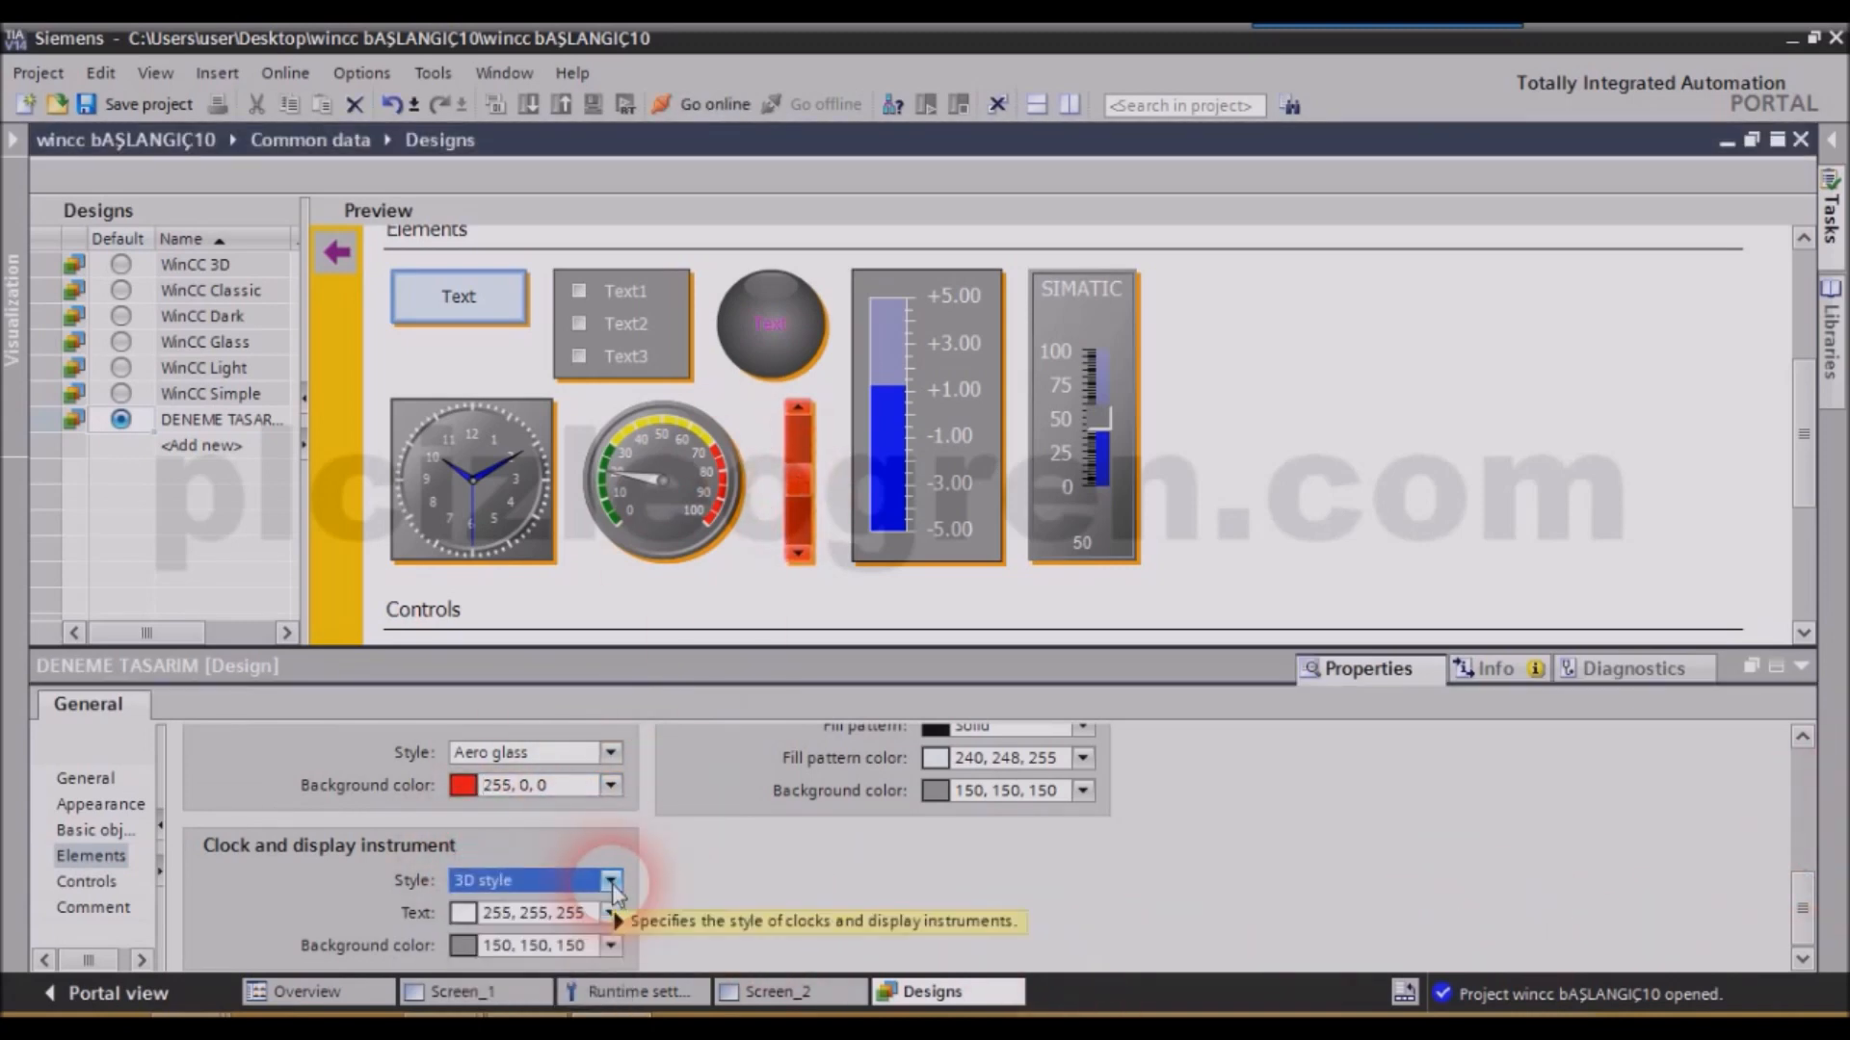
left_click(607, 879)
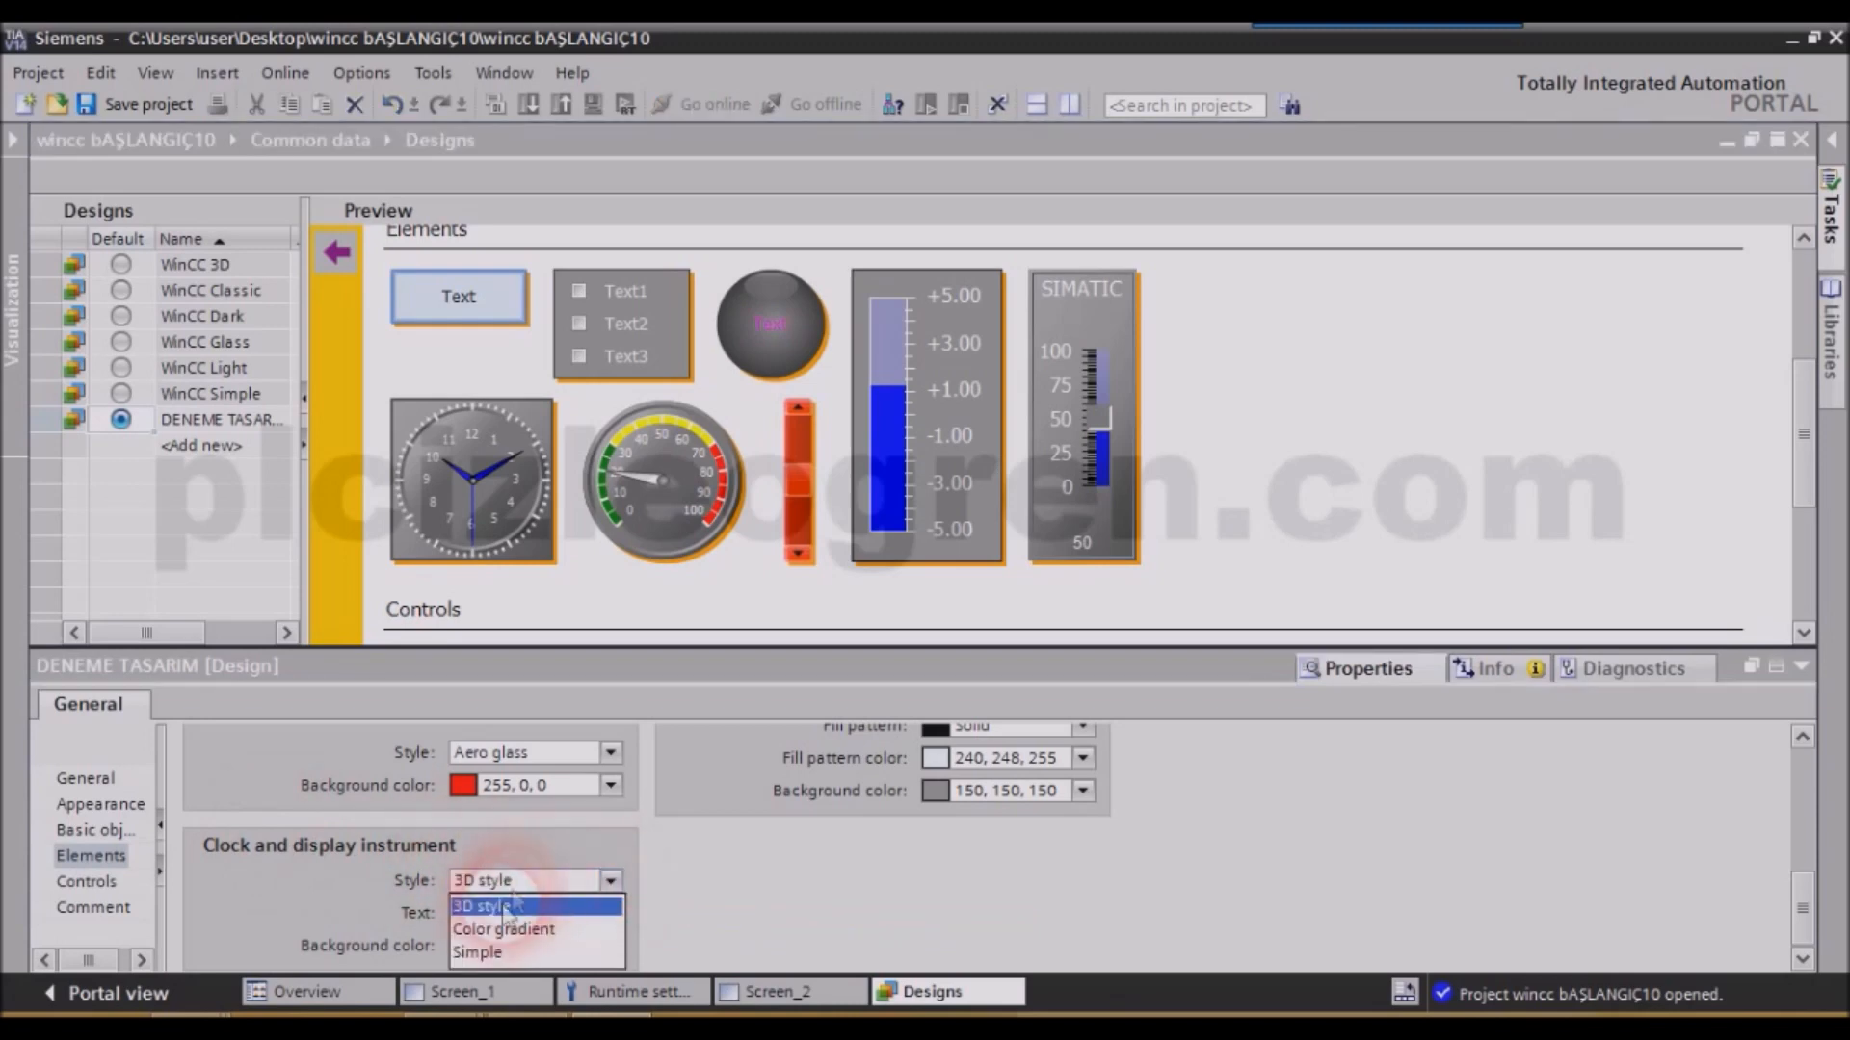
left_click(495, 930)
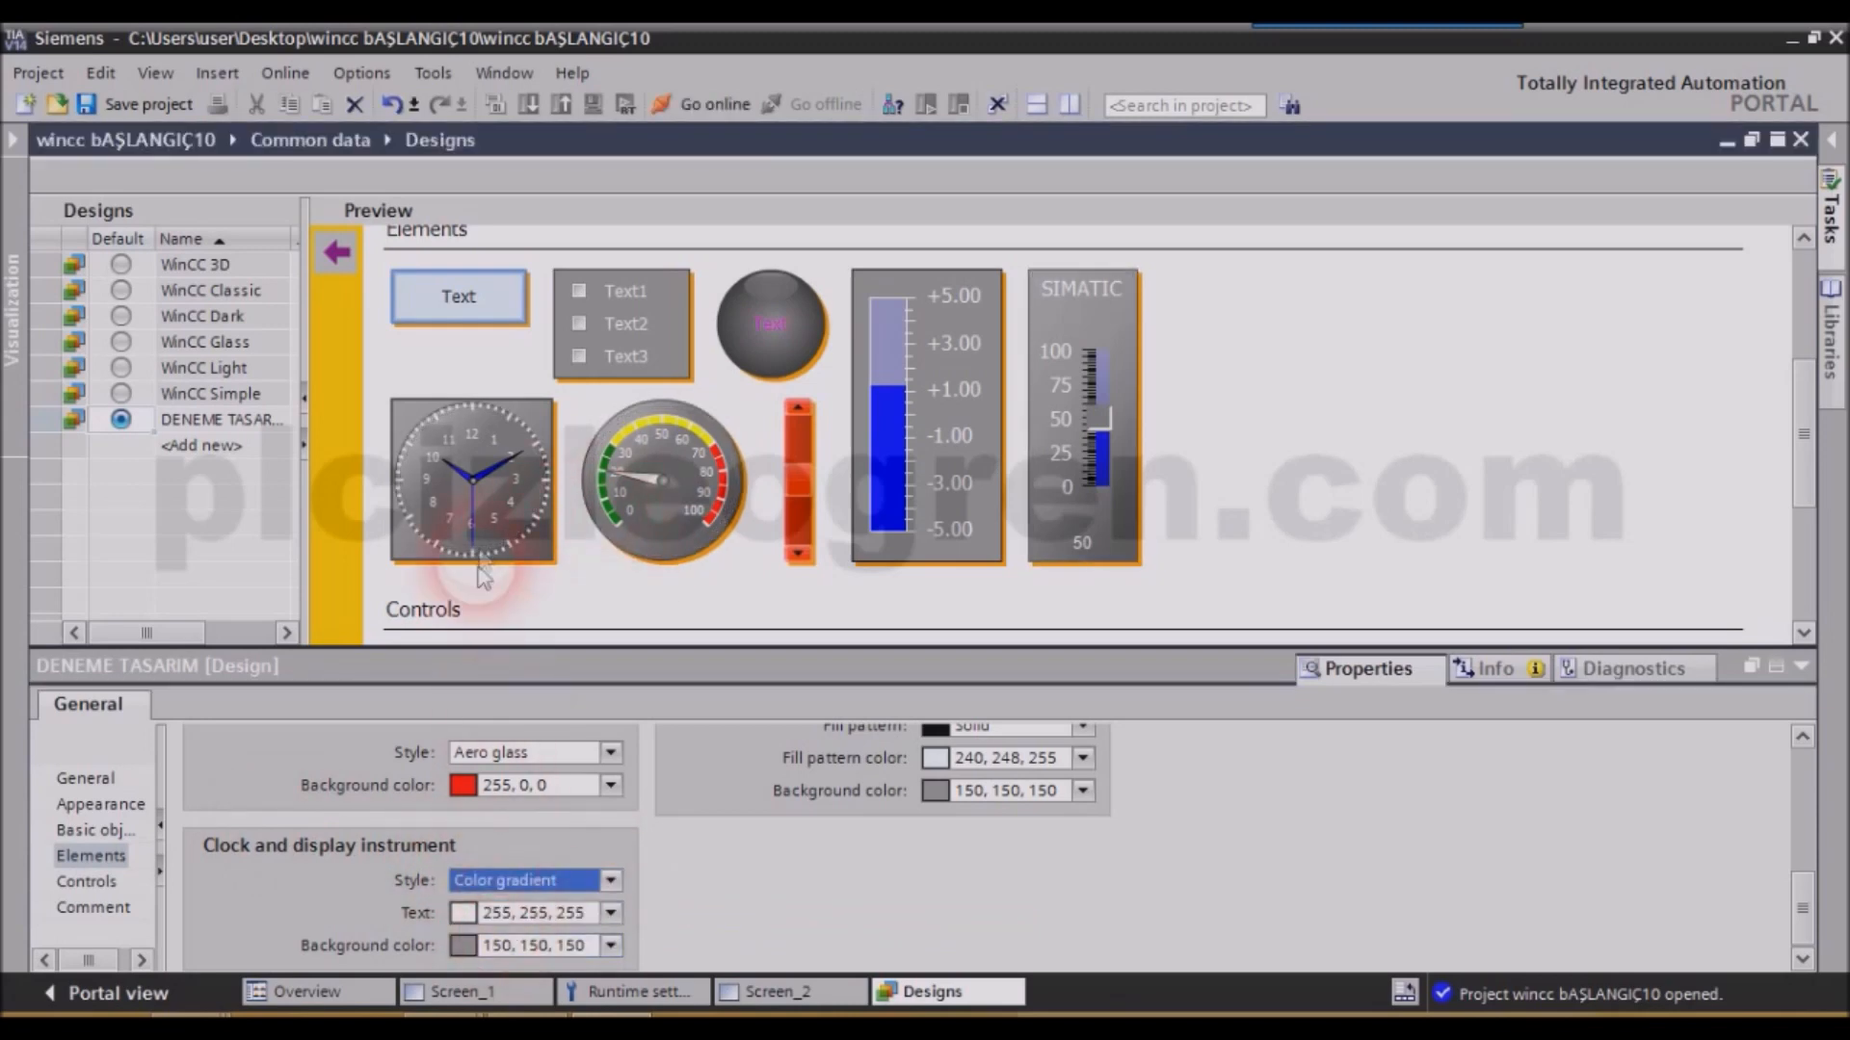
Set the check box/option button text color to 255, 204, 0.
left_click_drag(1804, 924, 1798, 747)
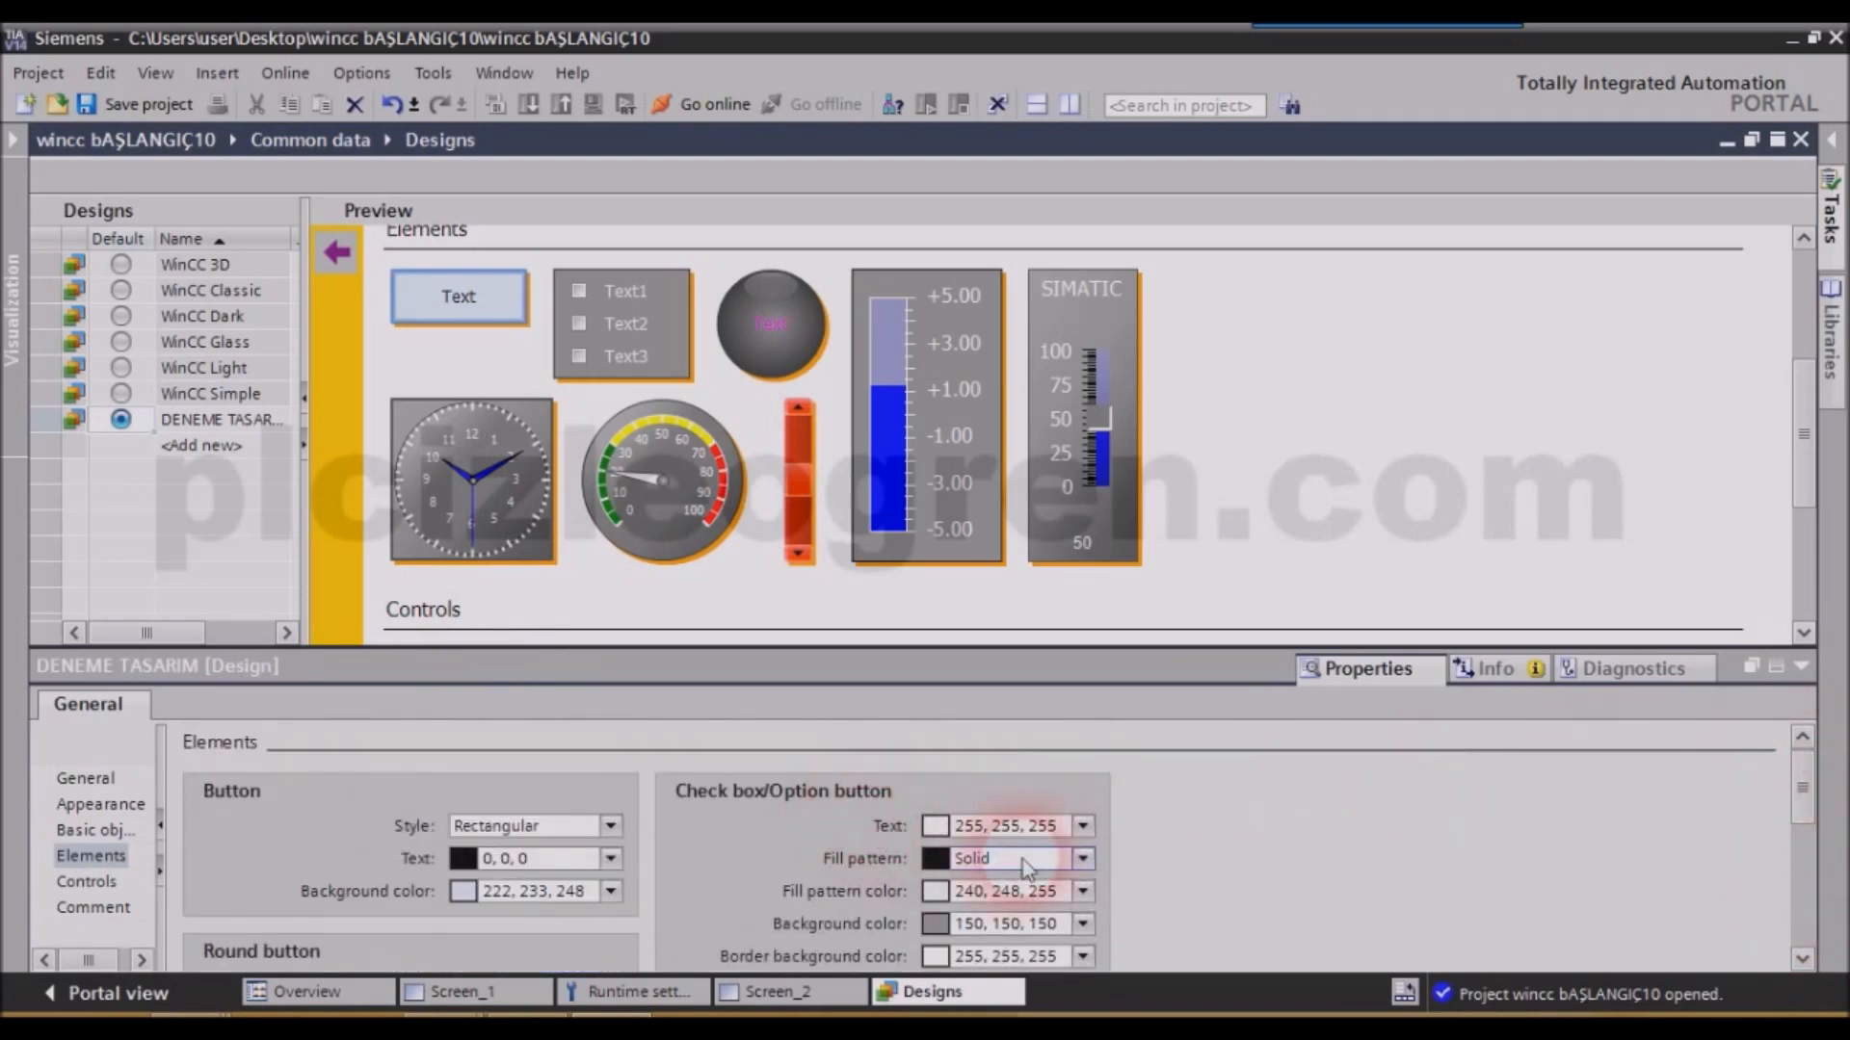
left_click(1083, 825)
left_click(962, 682)
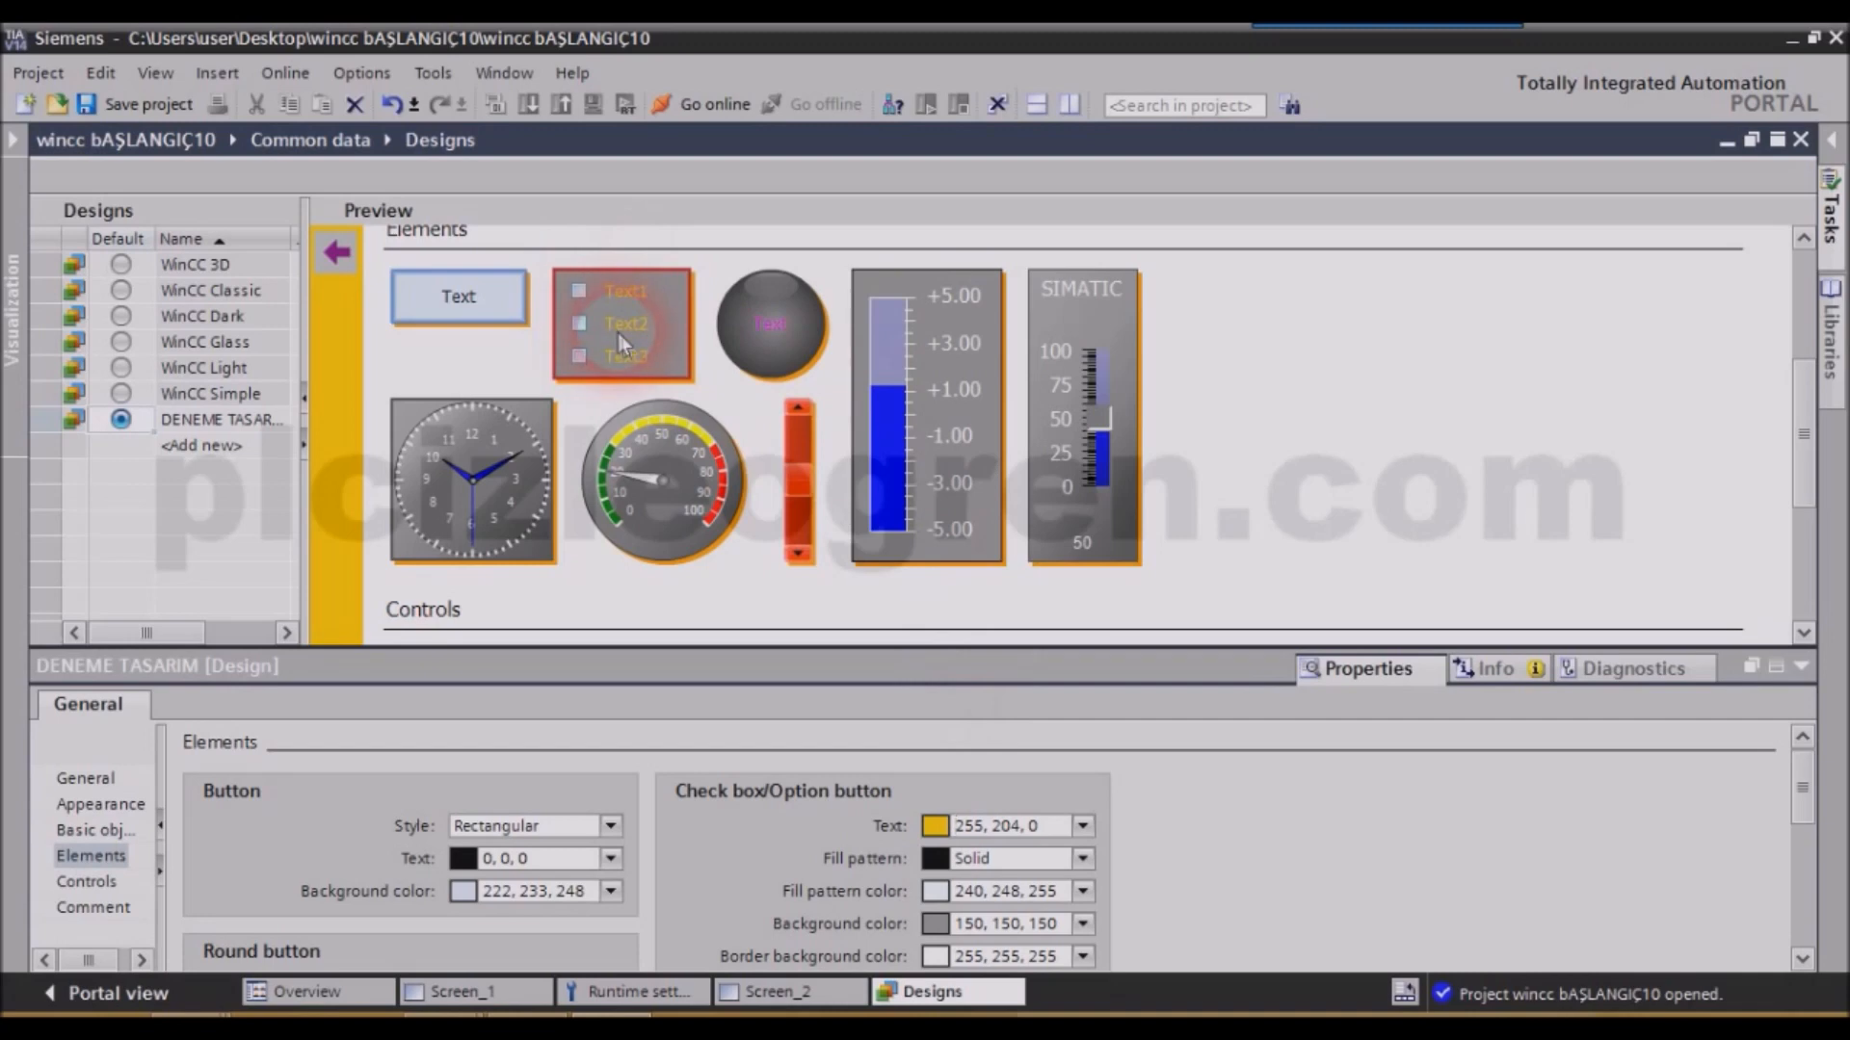
Give the bar a fill pattern color of 255, 204, 0 and a text color of 128, 0, 0.
left_click_drag(1821, 795, 1730, 888)
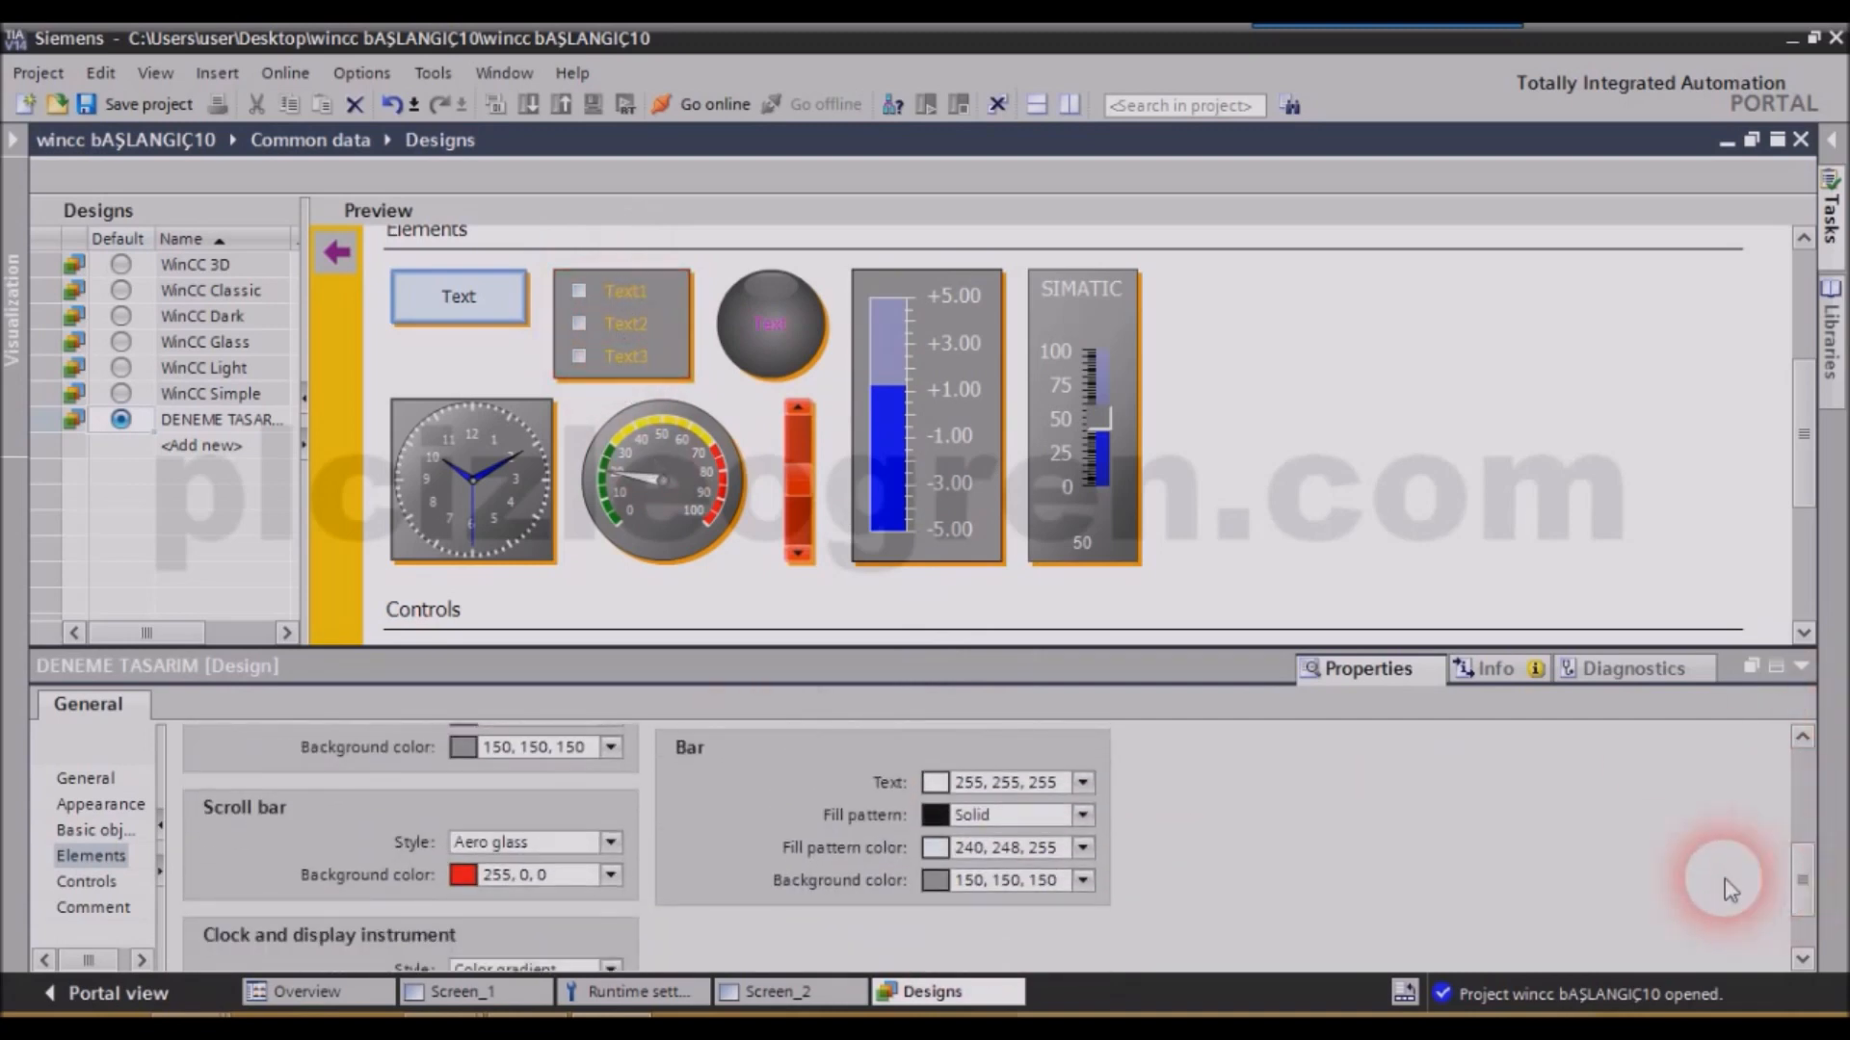
left_click(1083, 851)
left_click(973, 716)
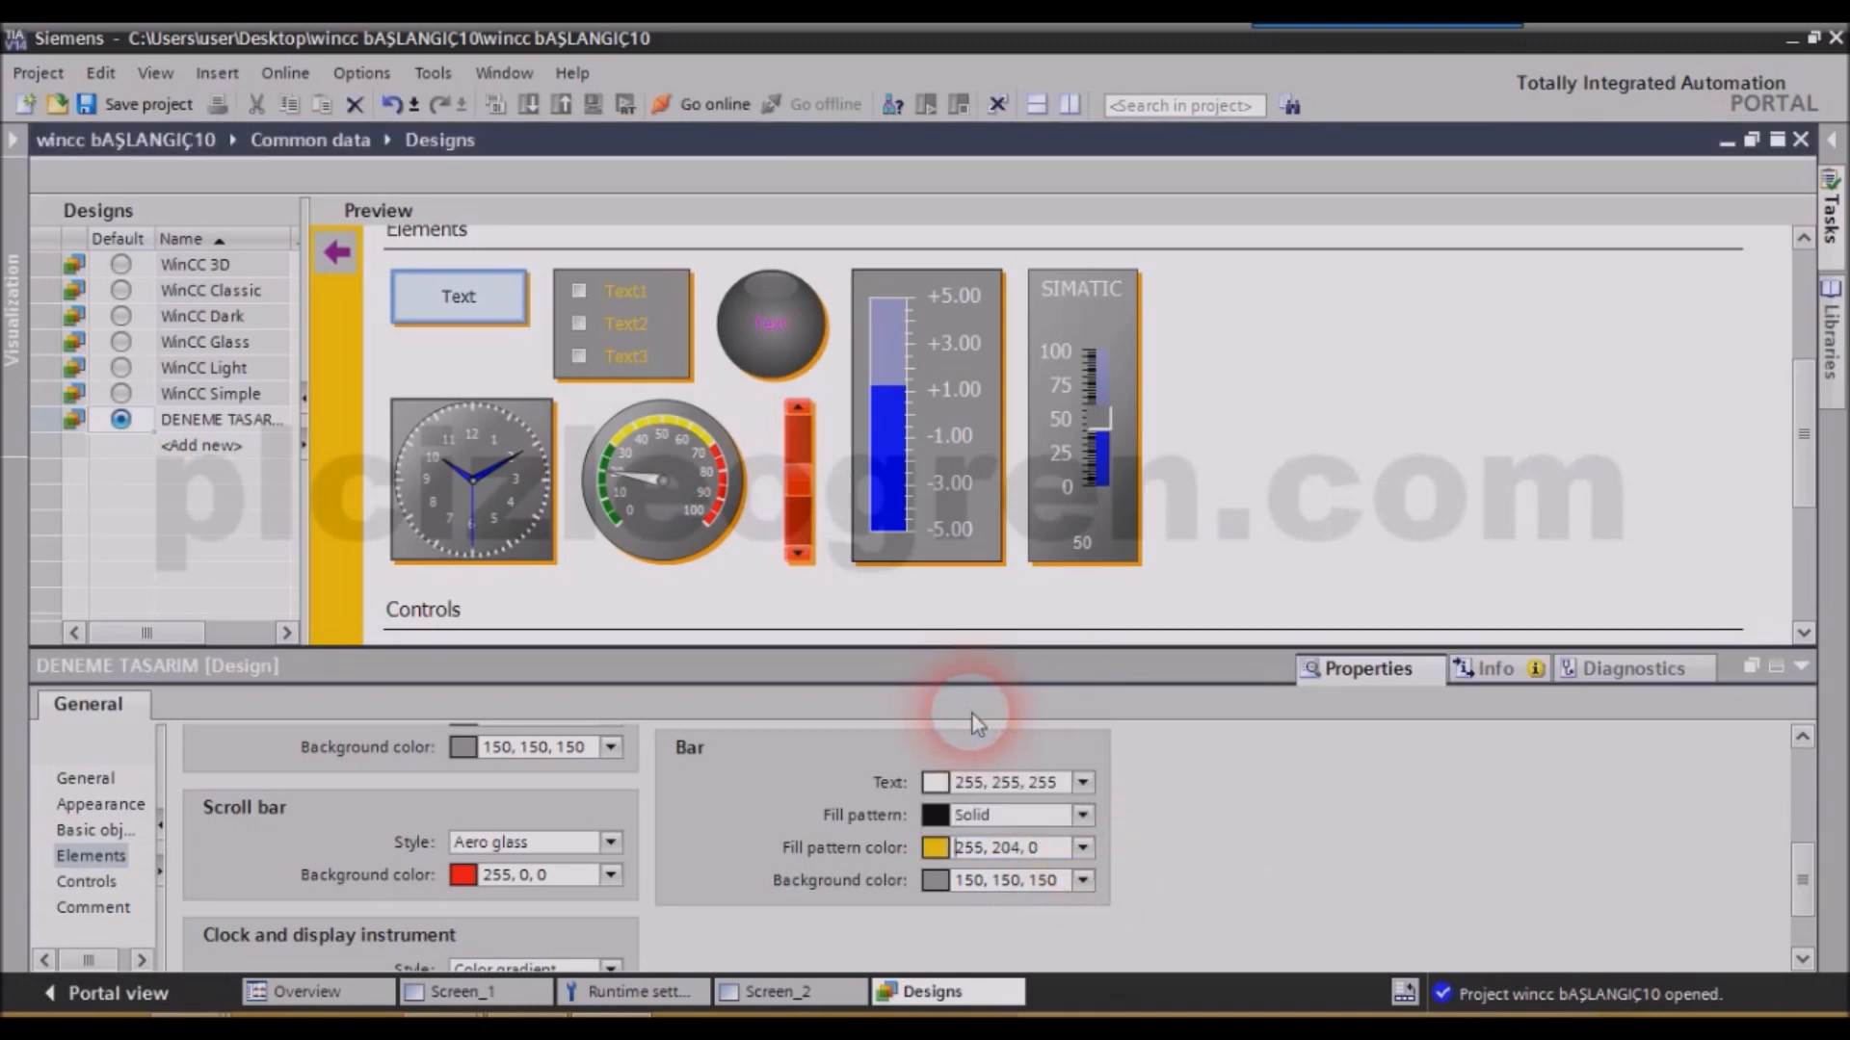
left_click(1082, 782)
left_click(949, 848)
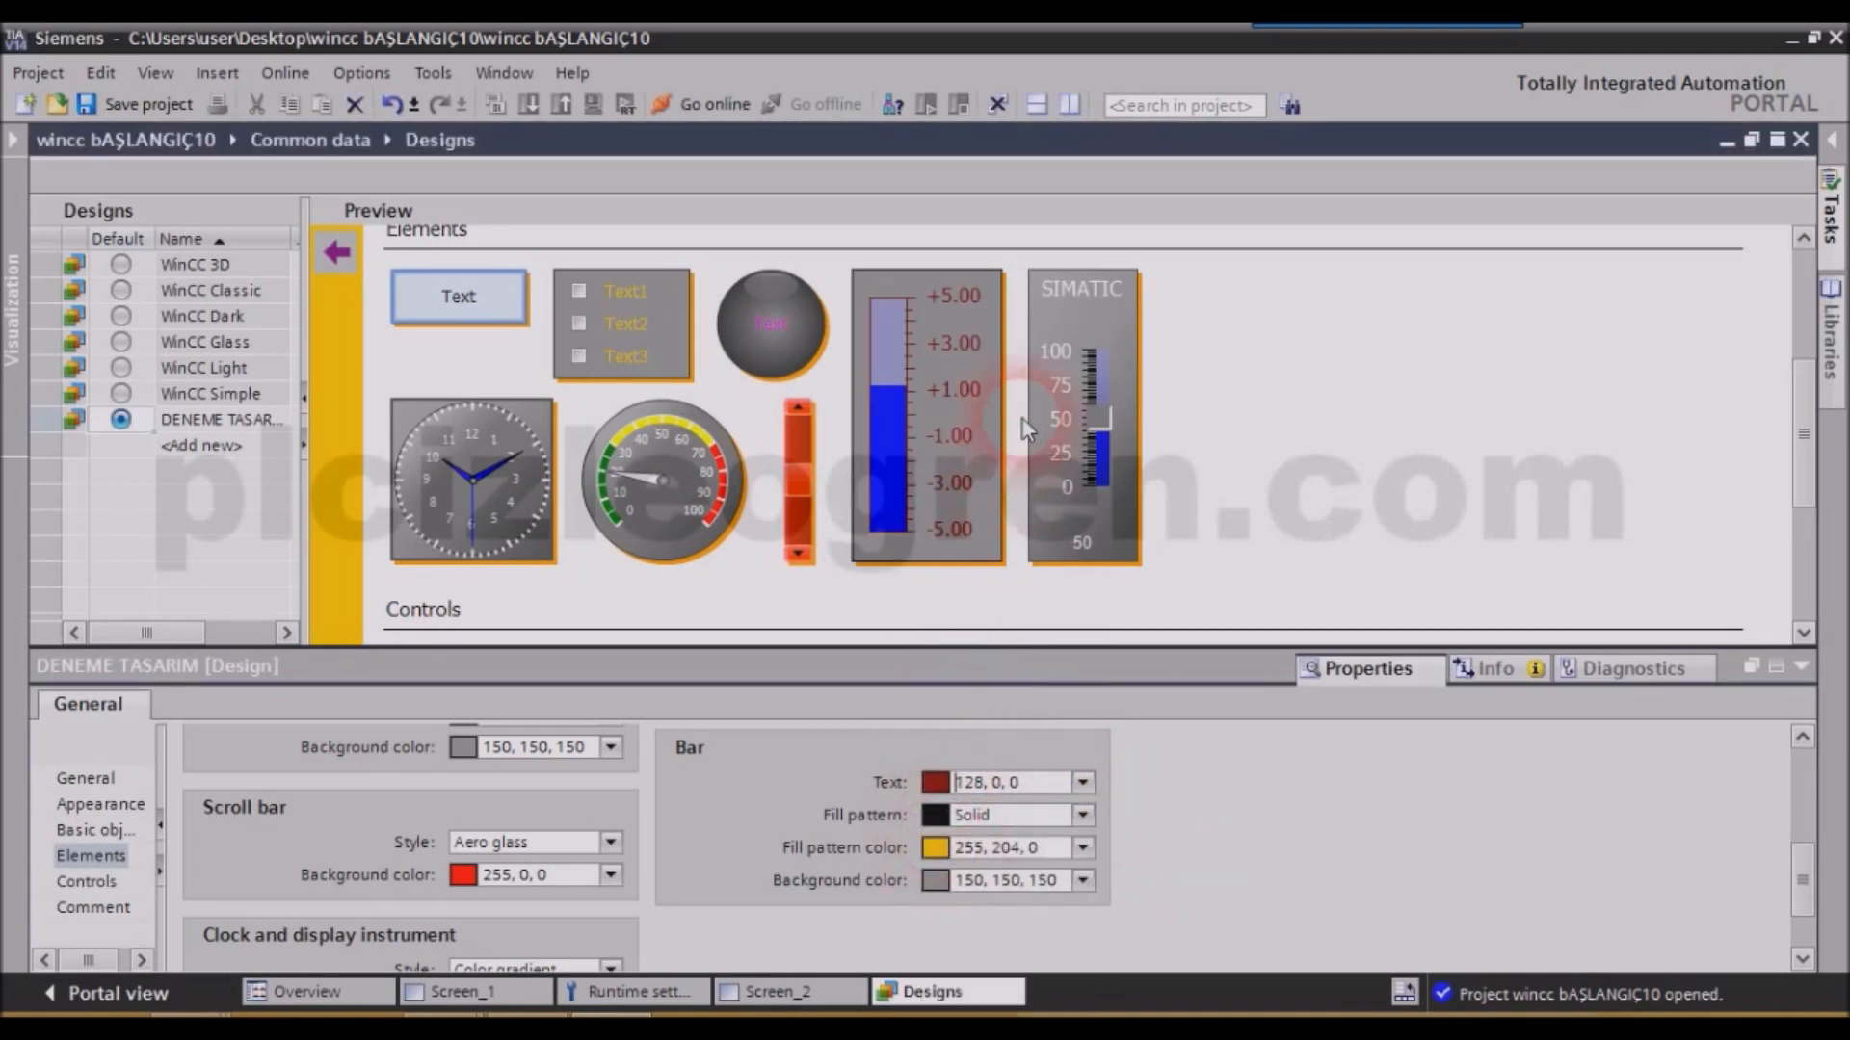
Review the remaining element settings, the runtime control style and the comment section of the design.
scroll(1804, 867, "down", 2)
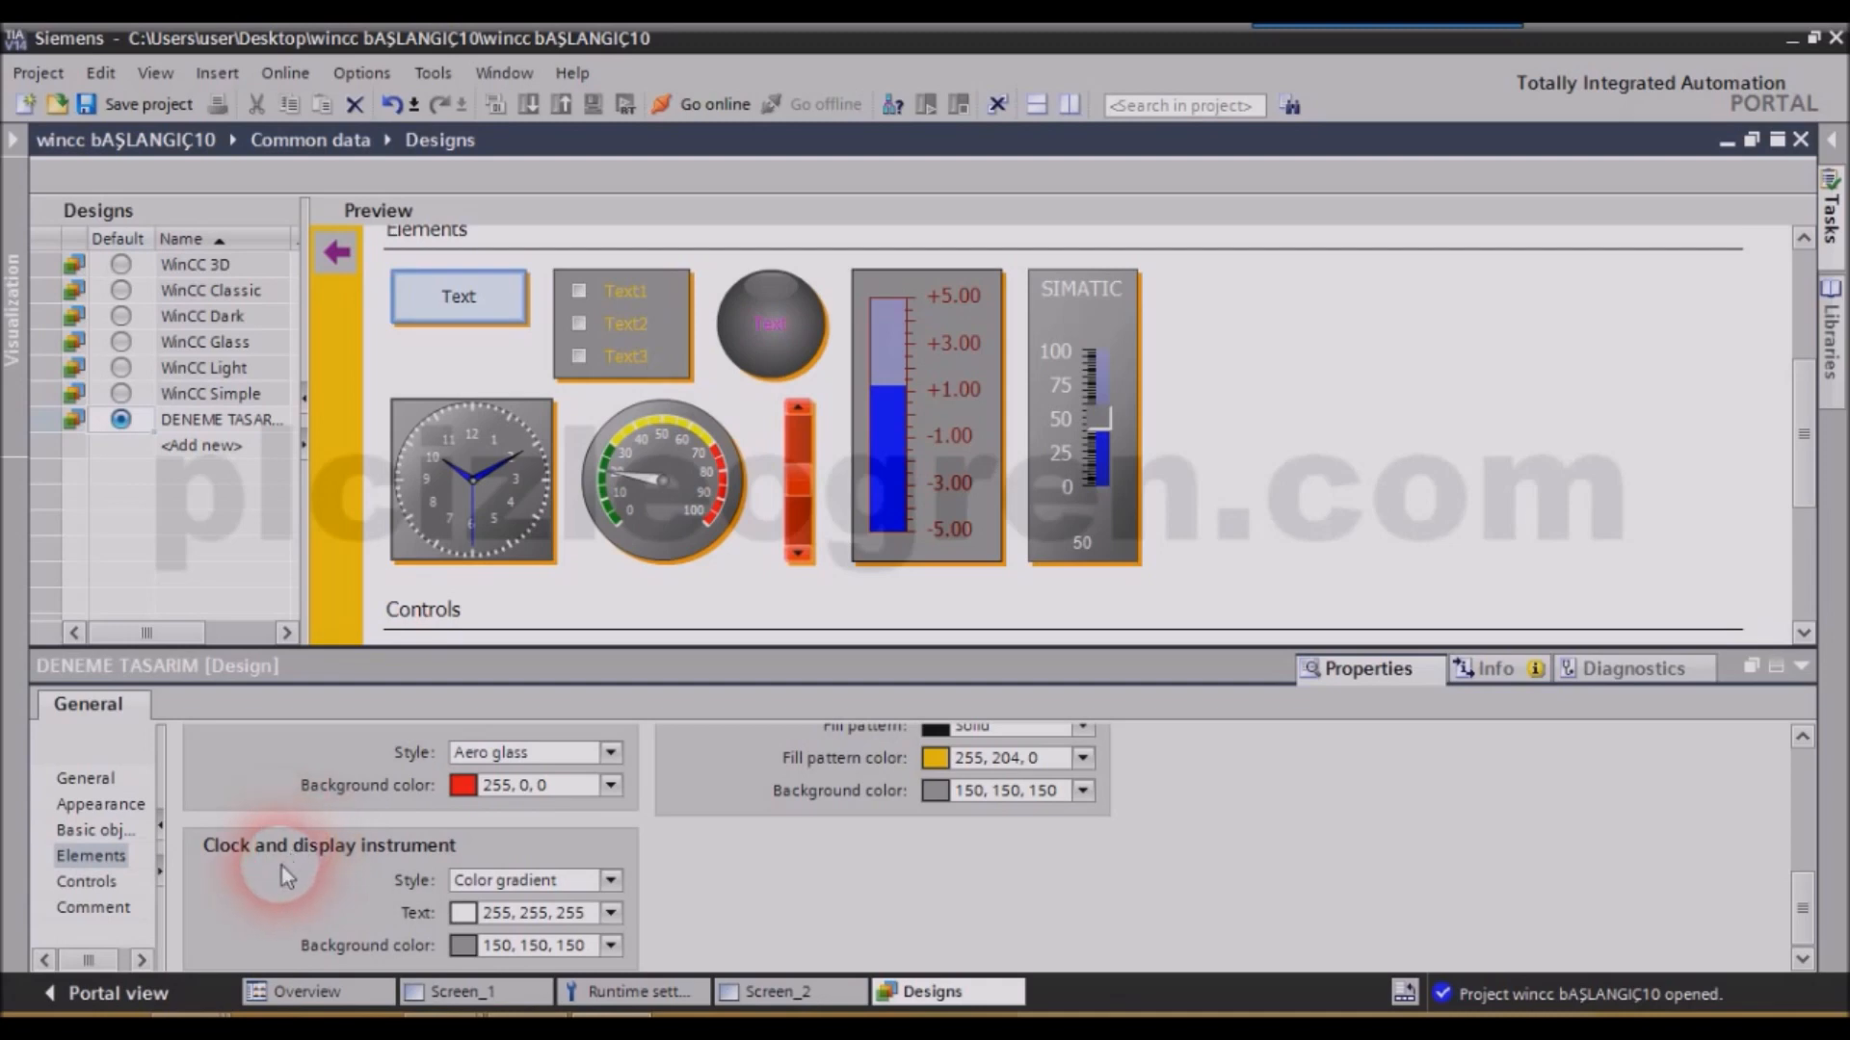
left_click(85, 882)
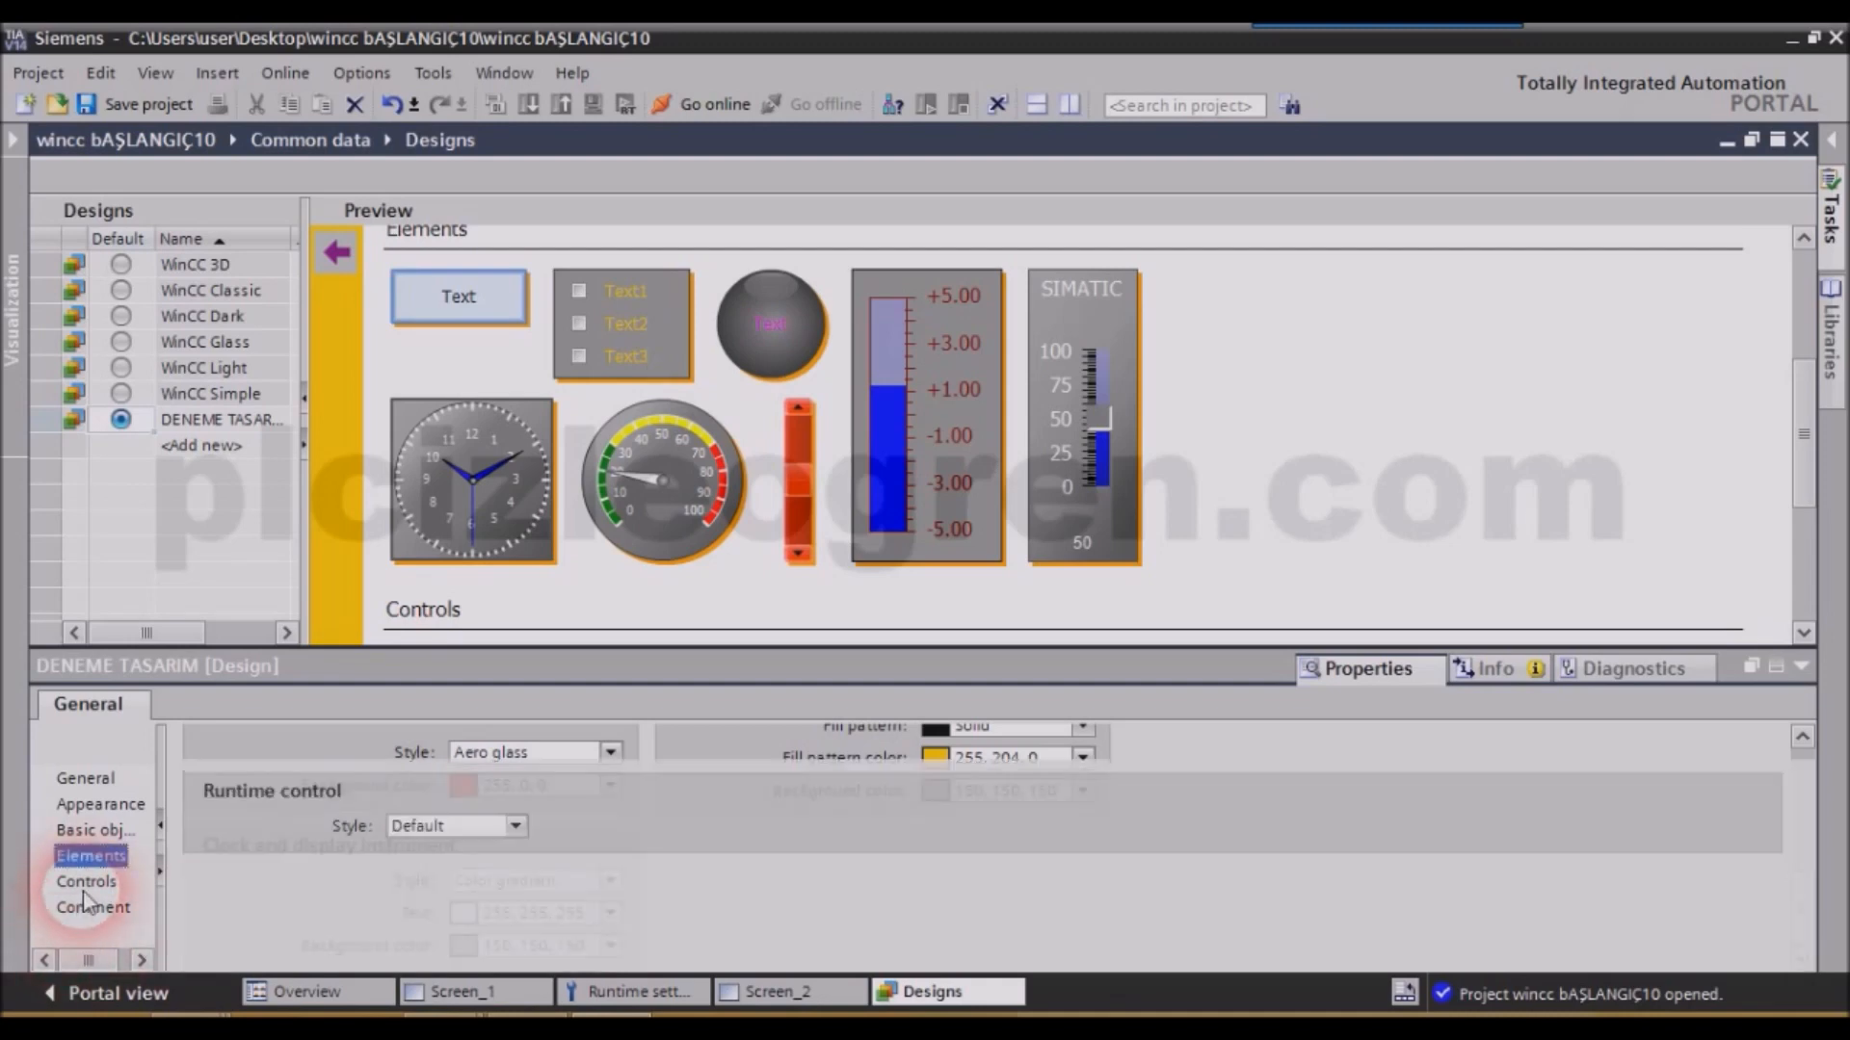
left_click(94, 914)
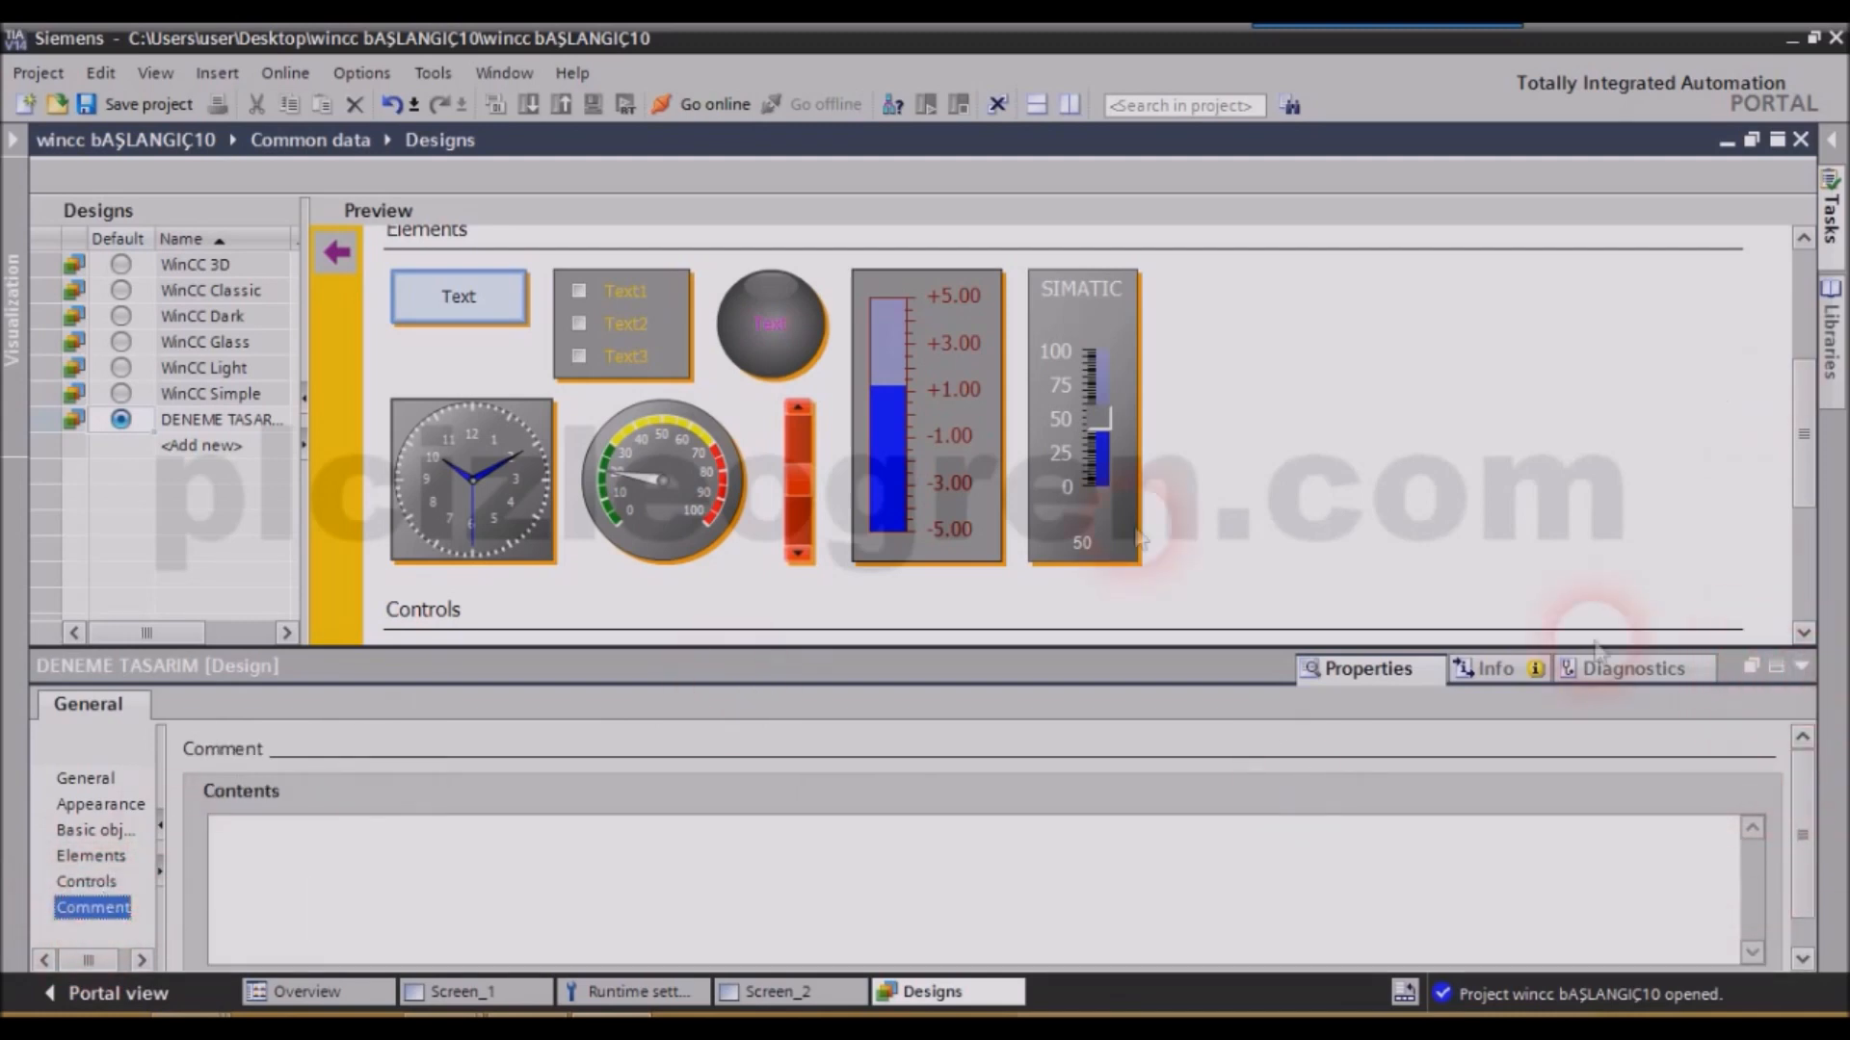
Expand the collapsed project tree and the Tasks area beside the design editor.
left_click(11, 144)
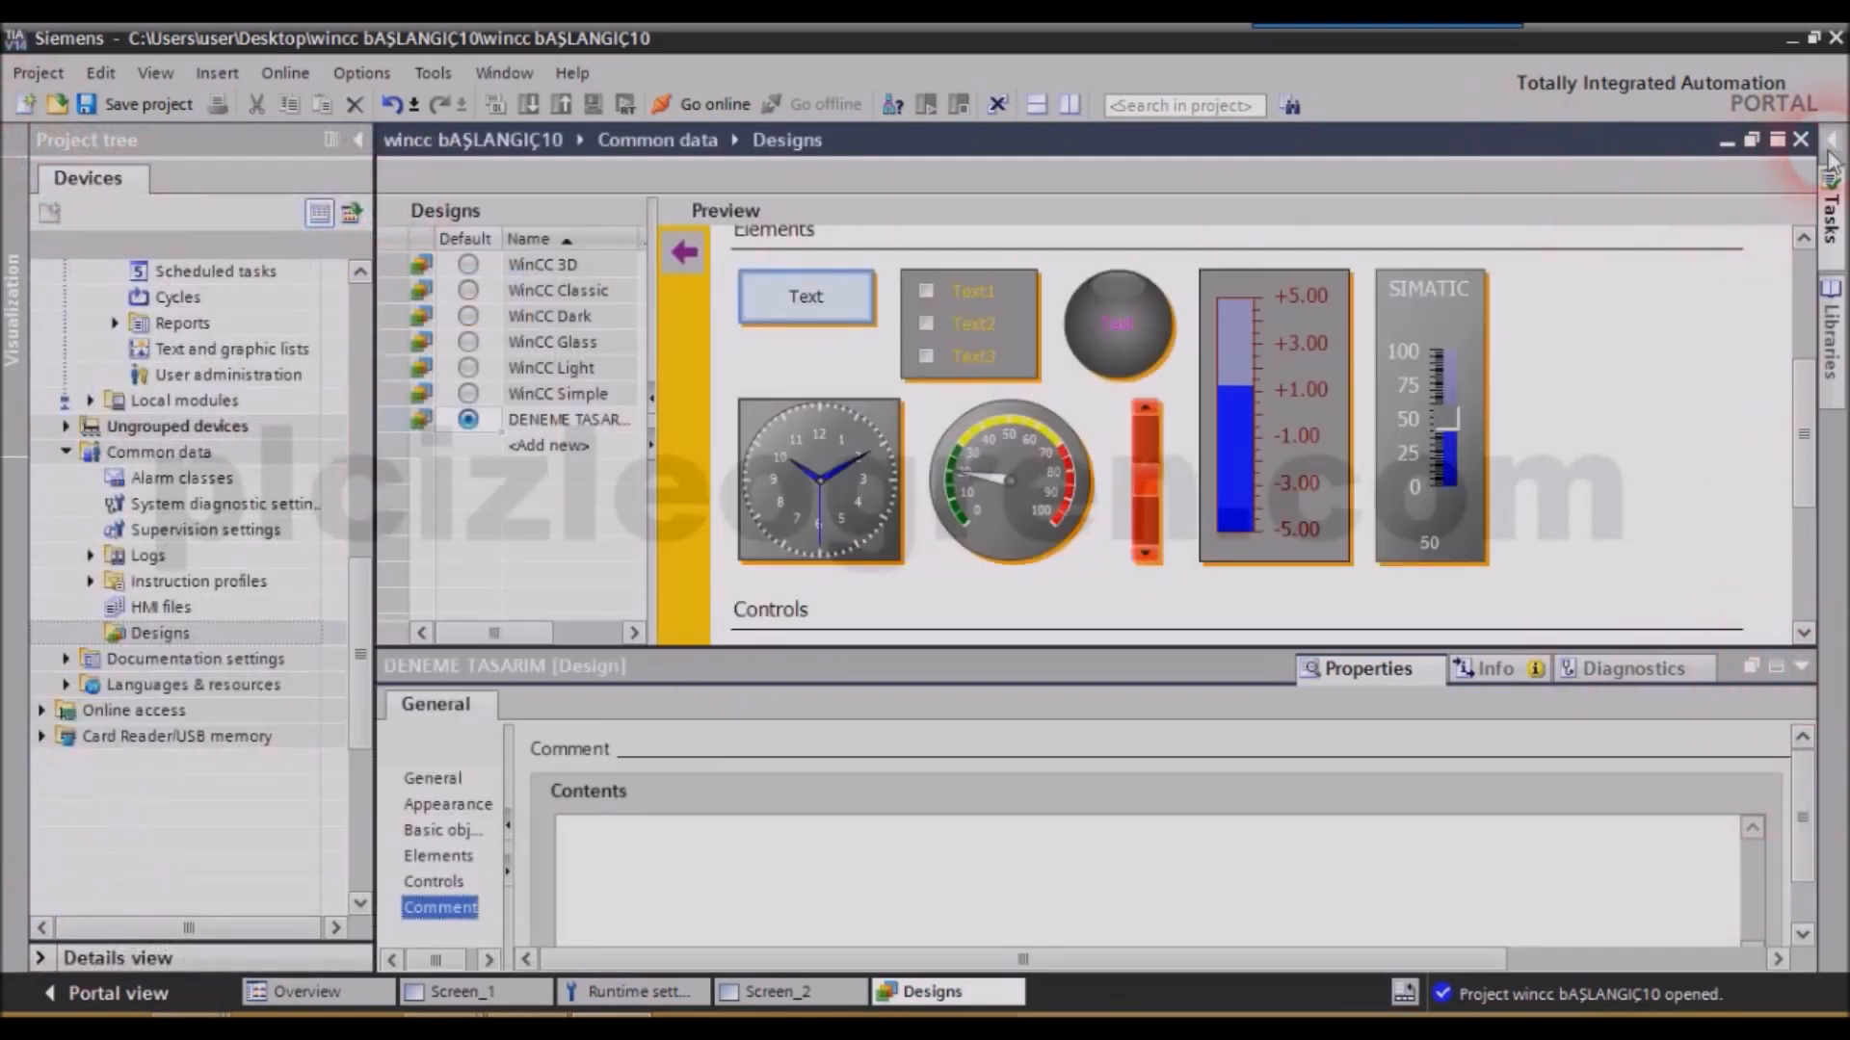
left_click(1833, 152)
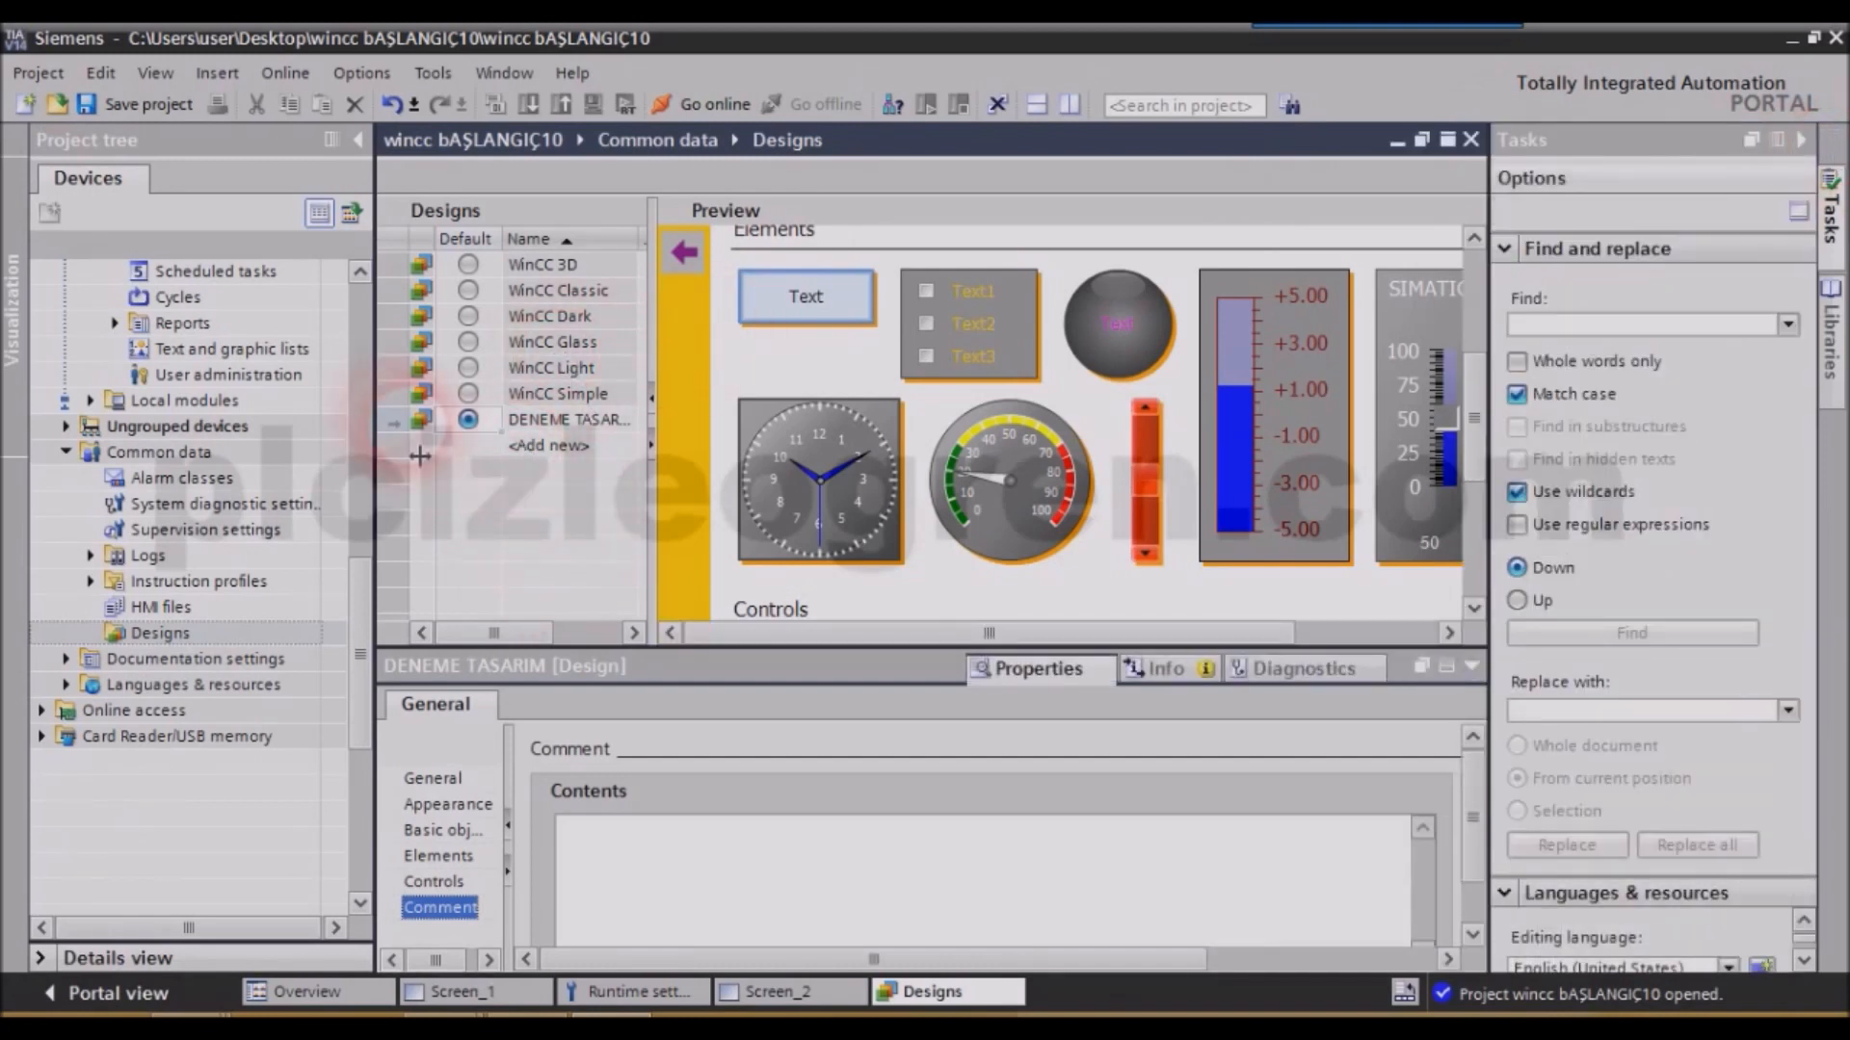
Place a circle segment and a gauge on Screen_2, and move the gauge to the other side of the segment.
left_click(821, 993)
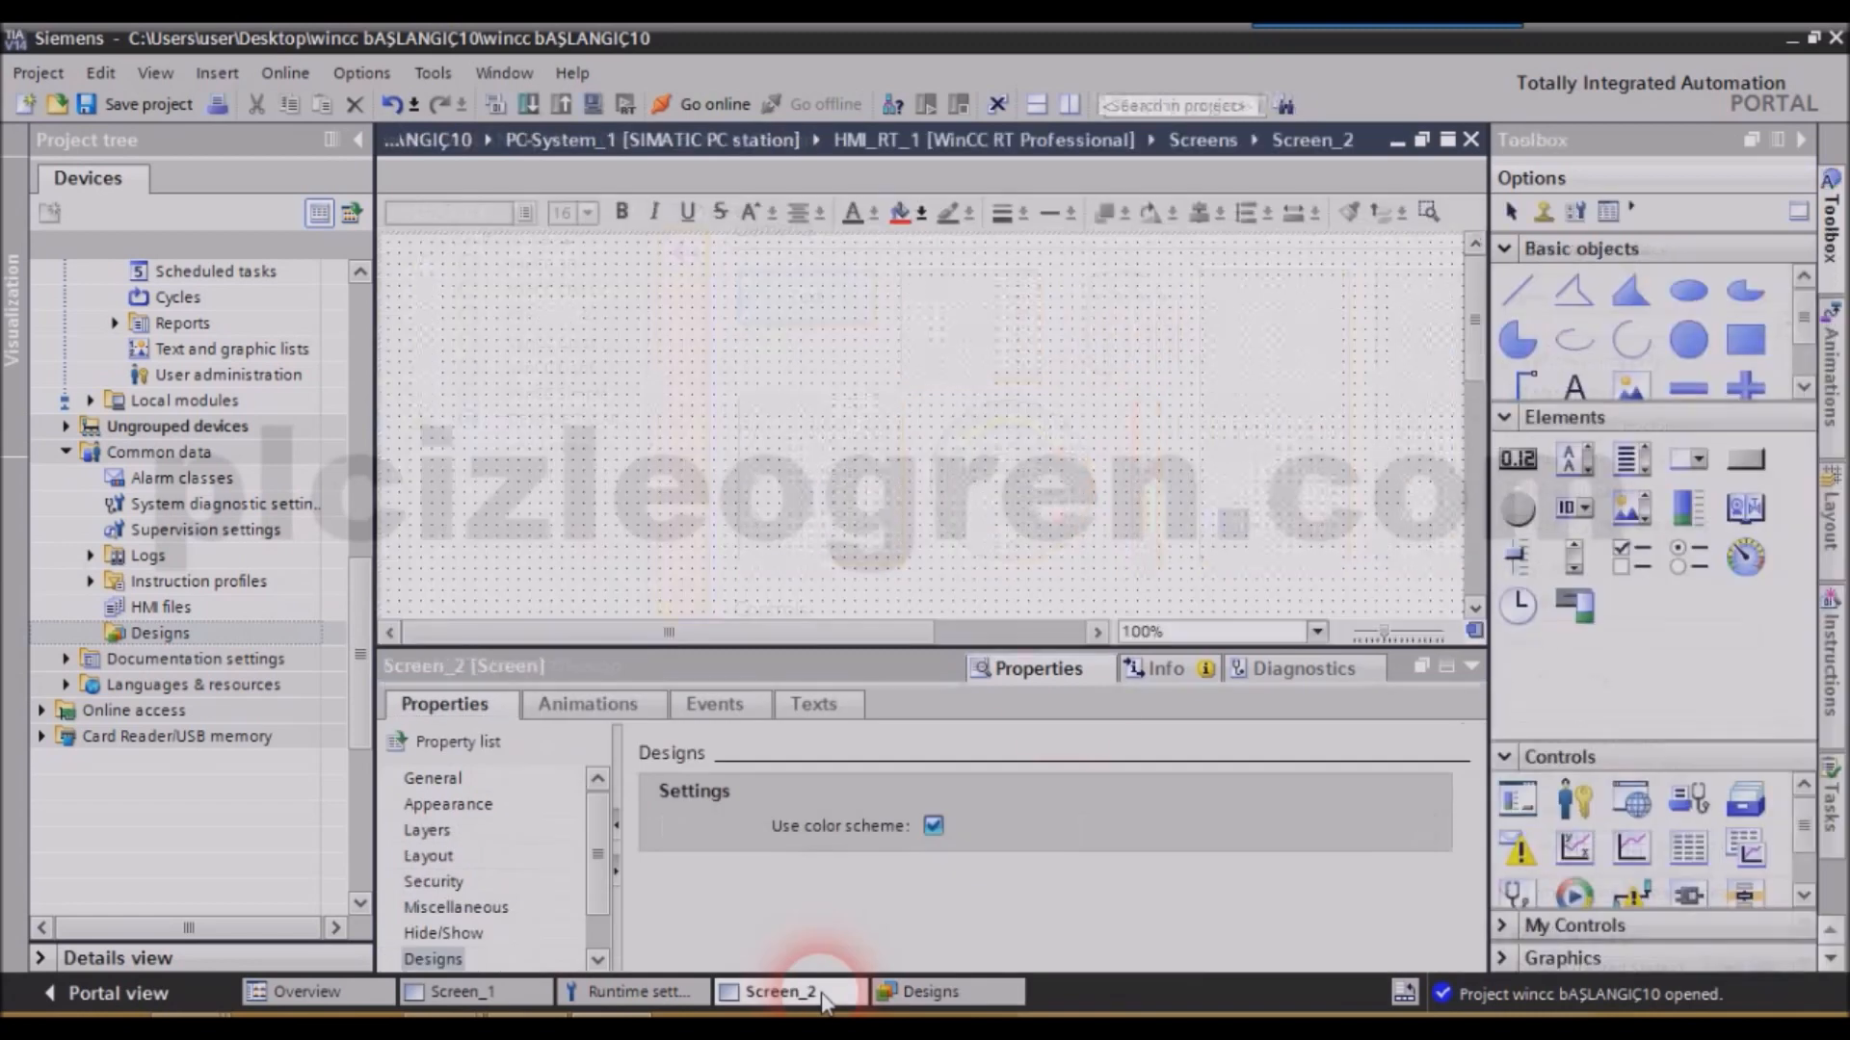
left_click(1517, 339)
left_click(931, 430)
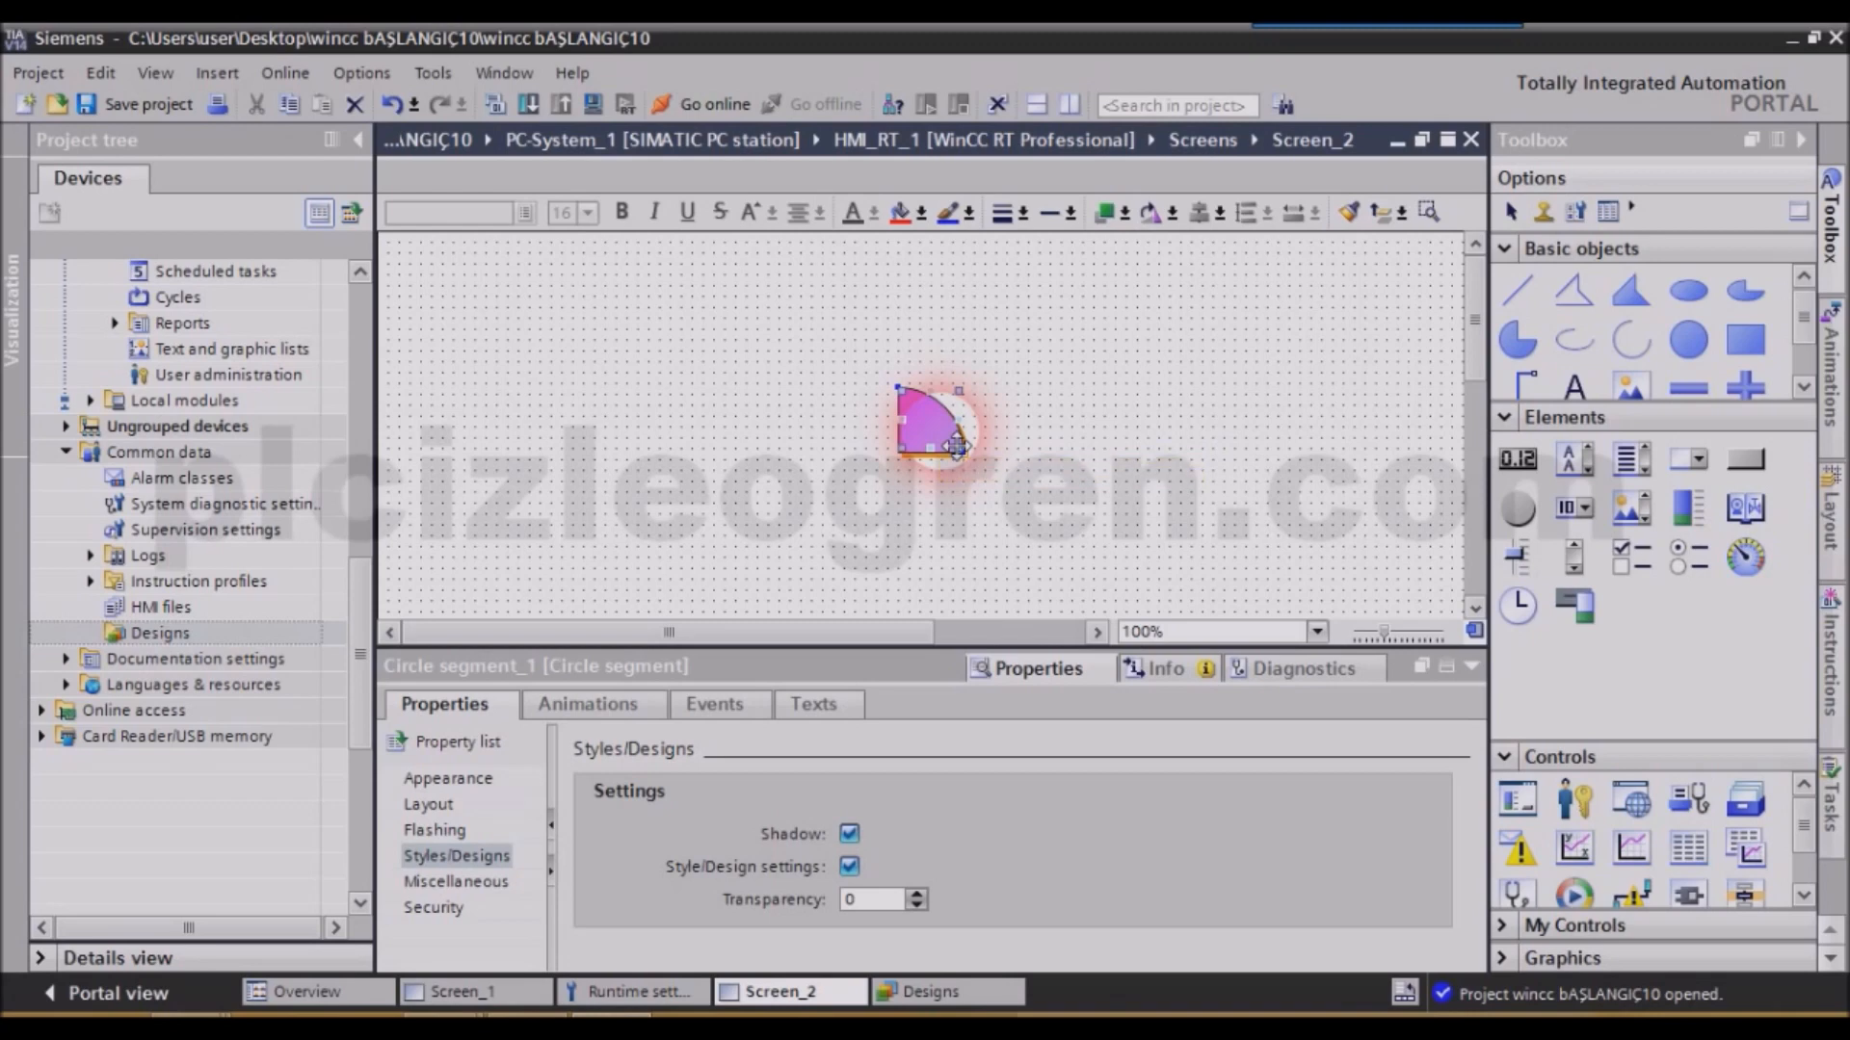
left_click_drag(953, 445, 824, 445)
left_click_drag(1745, 556, 1067, 472)
left_click_drag(1074, 539, 573, 530)
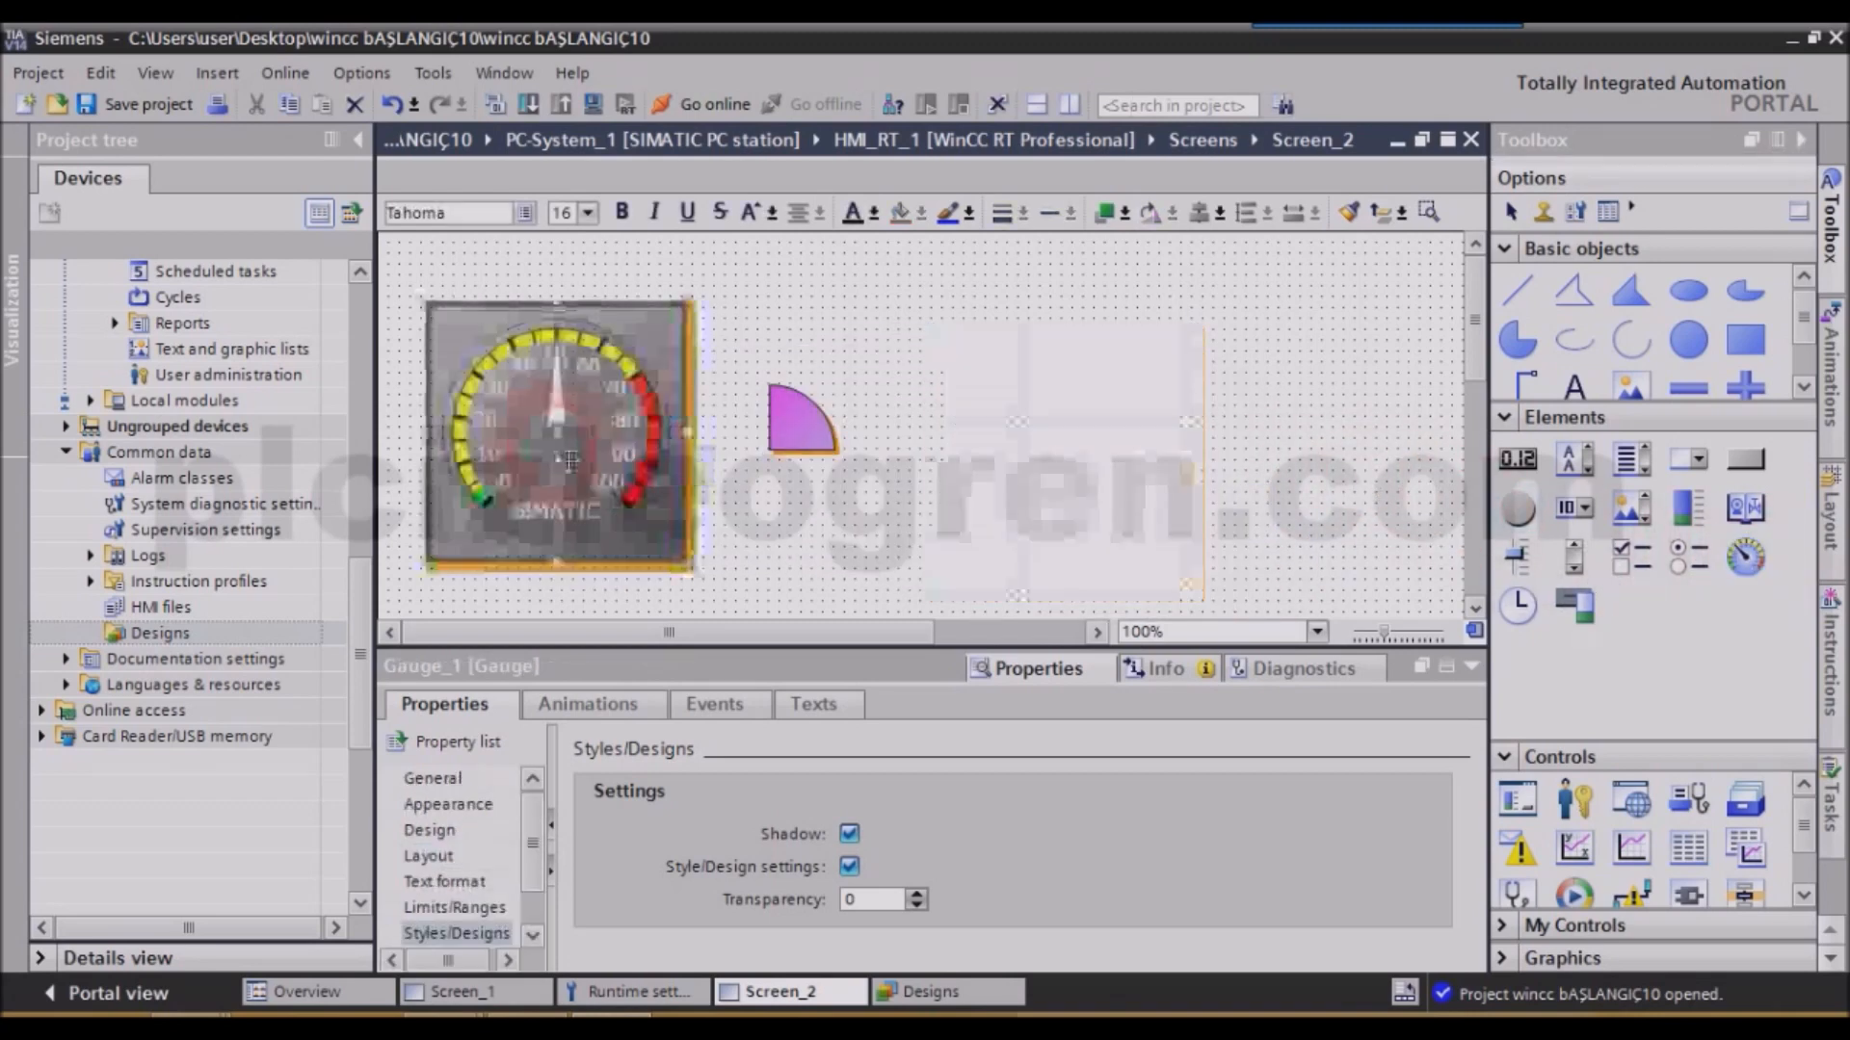
Open the runtime settings of HMI_RT_1 and turn off the use of the default design.
left_click(927, 992)
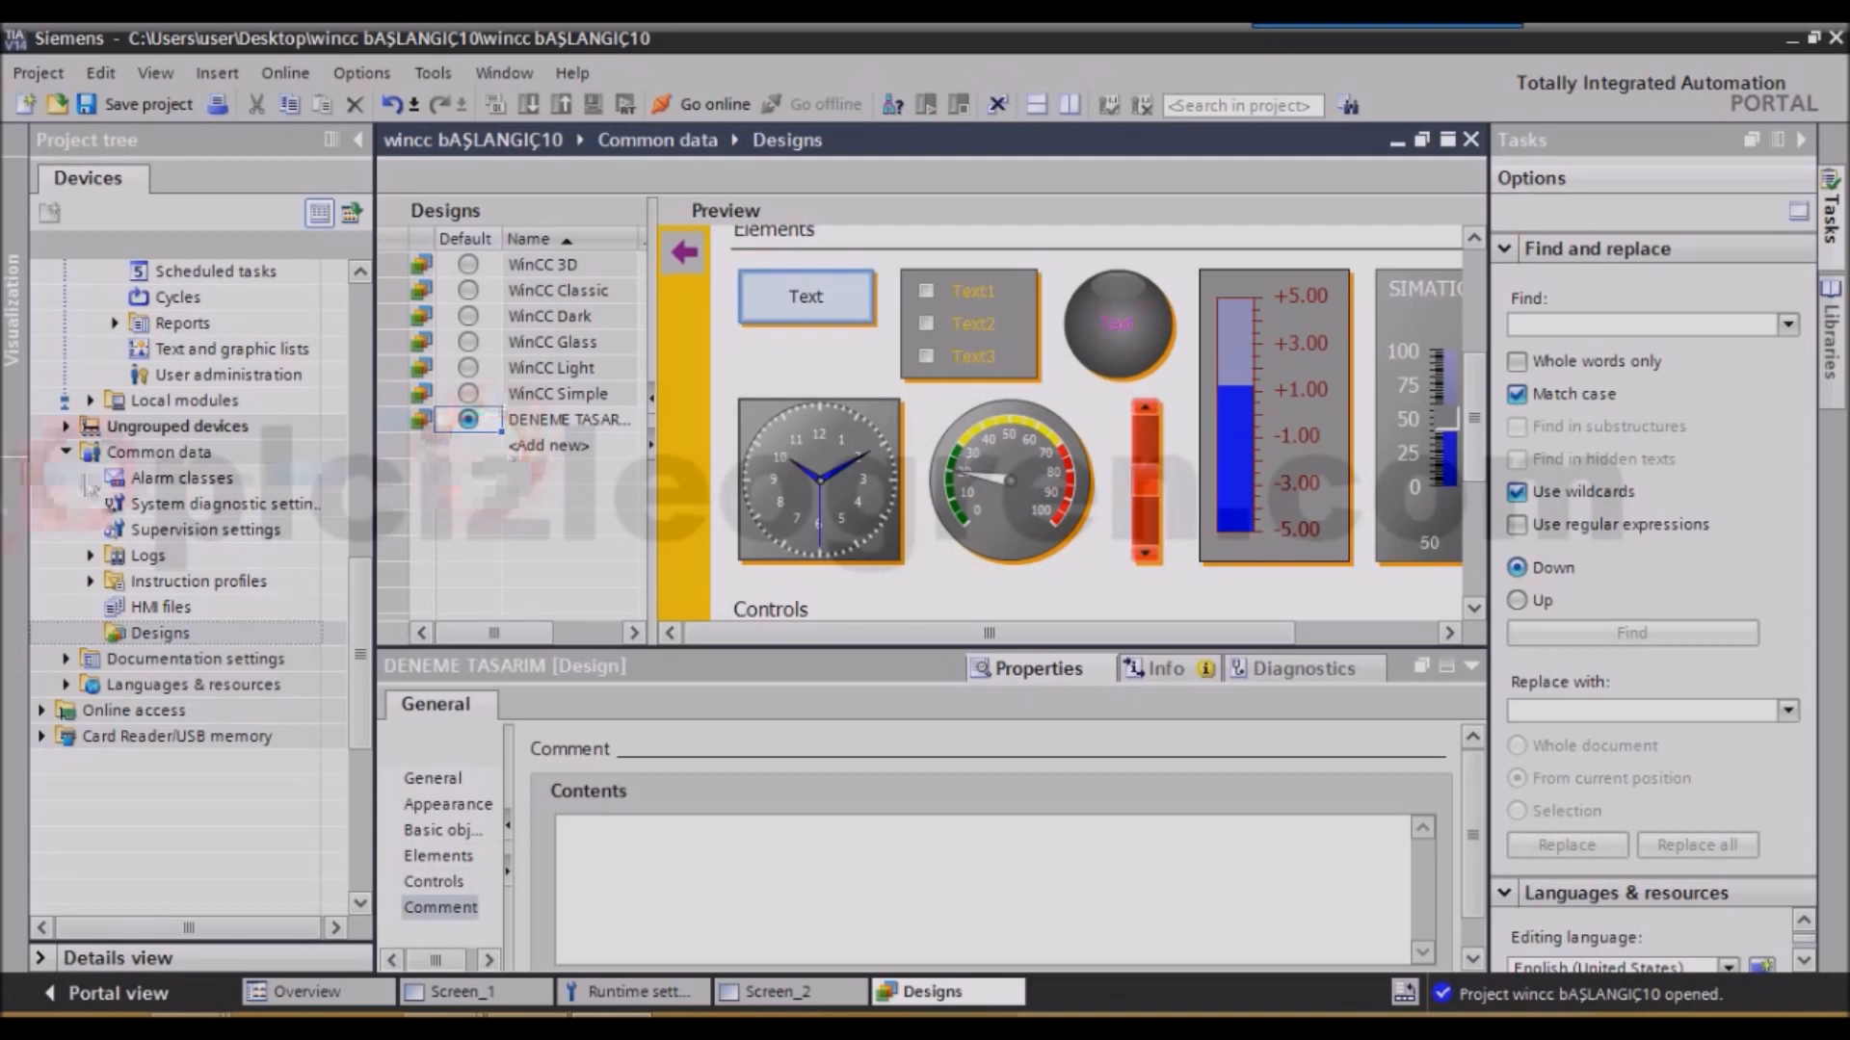
left_click_drag(366, 596, 366, 318)
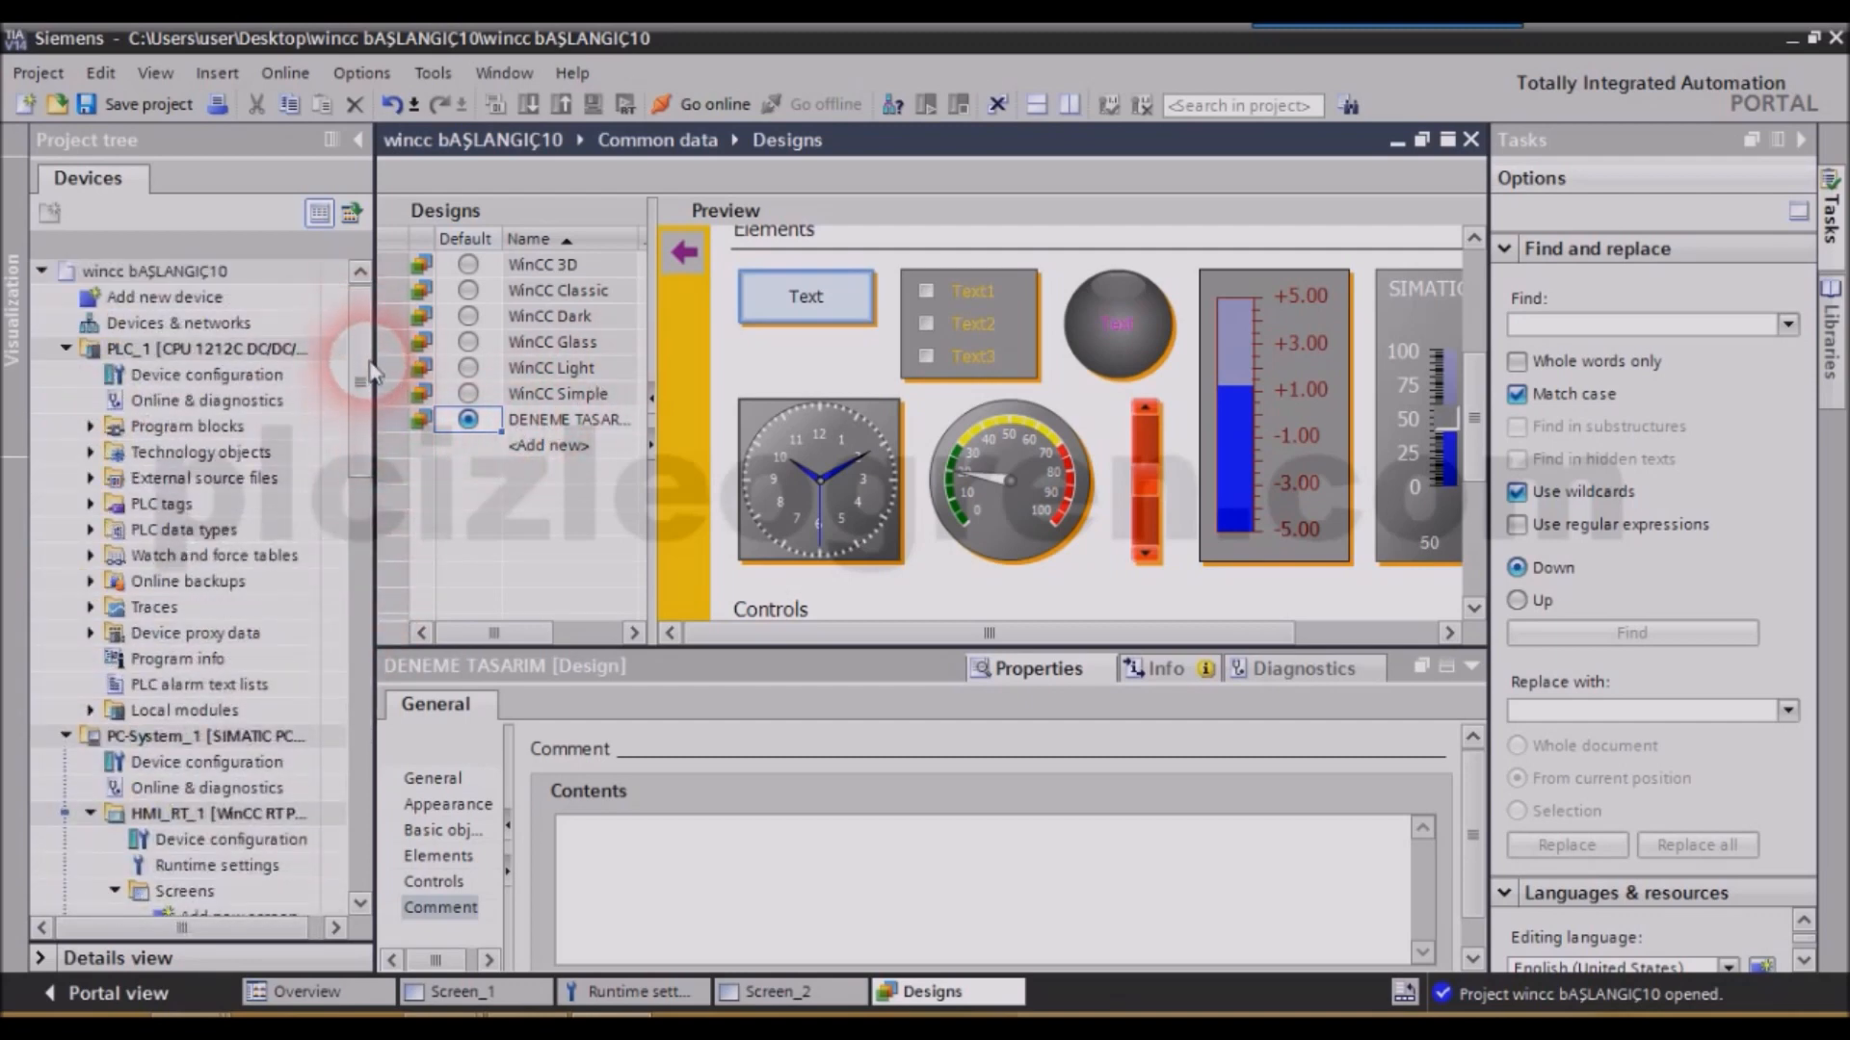
left_click_drag(366, 356, 356, 430)
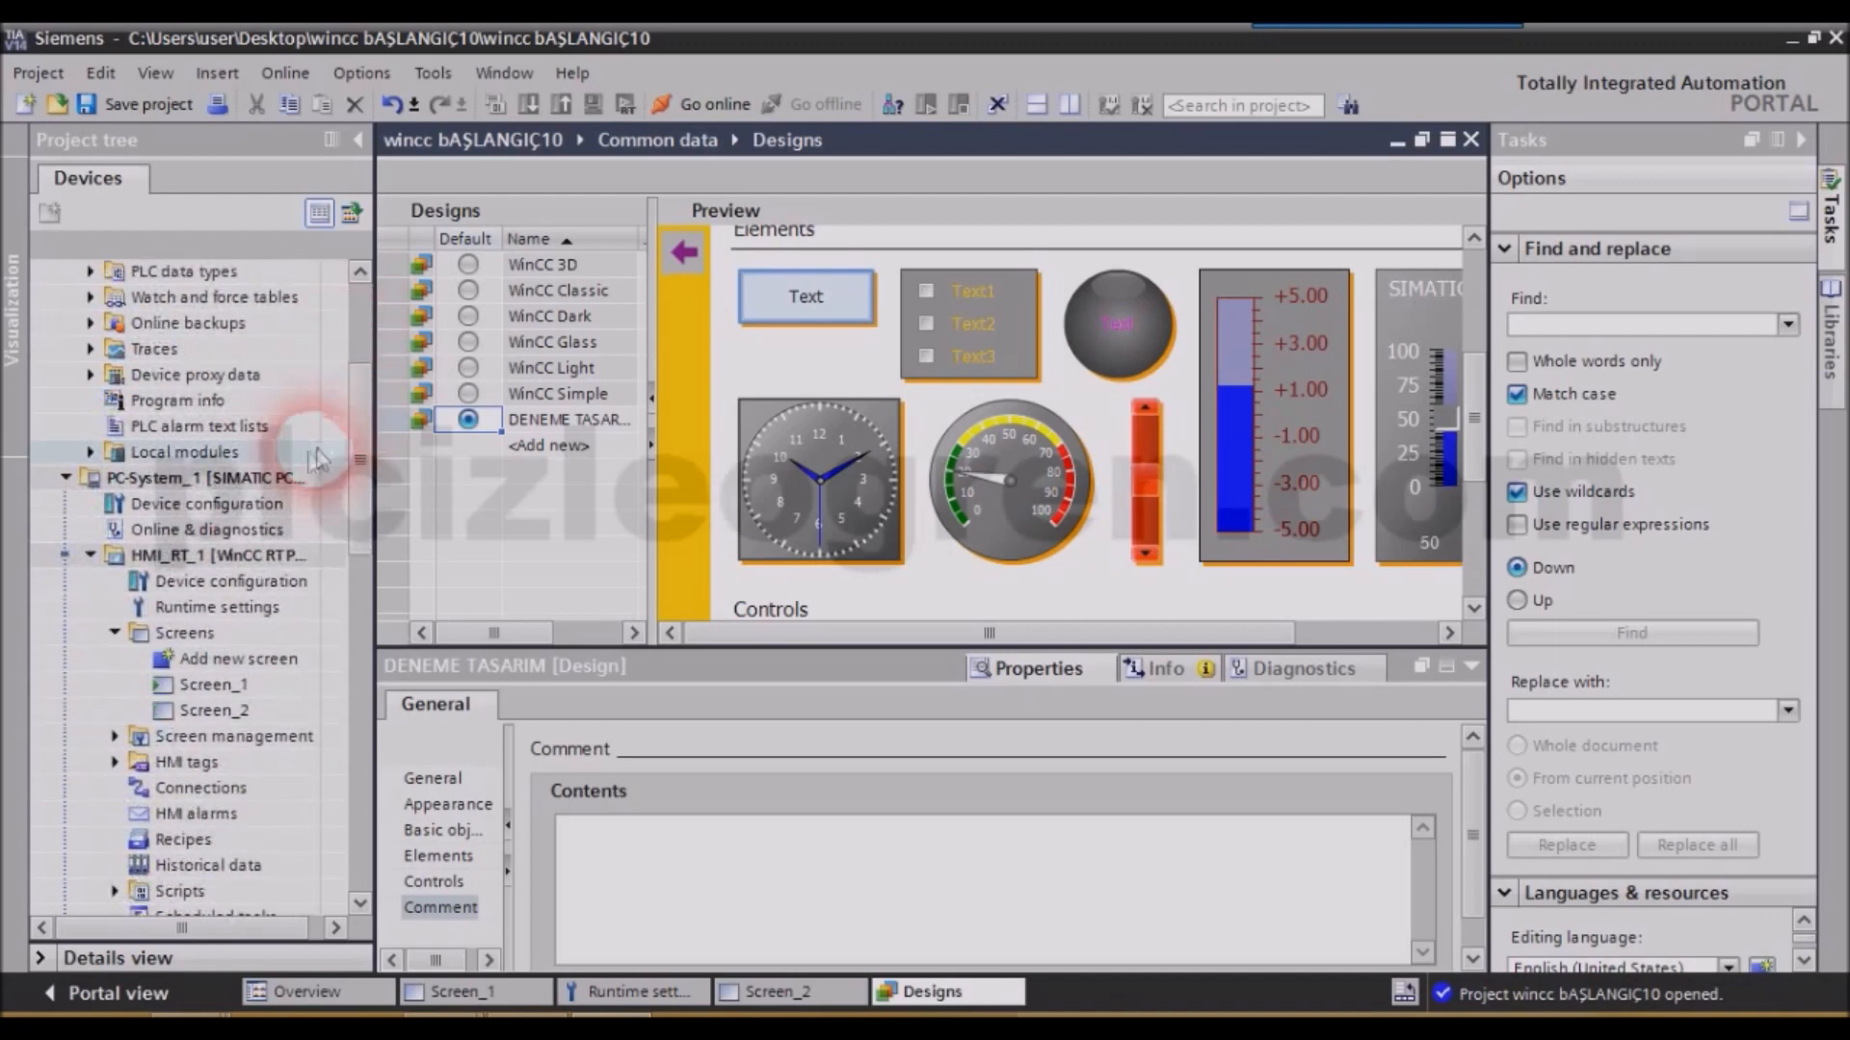
double_click(207, 609)
left_click(963, 429)
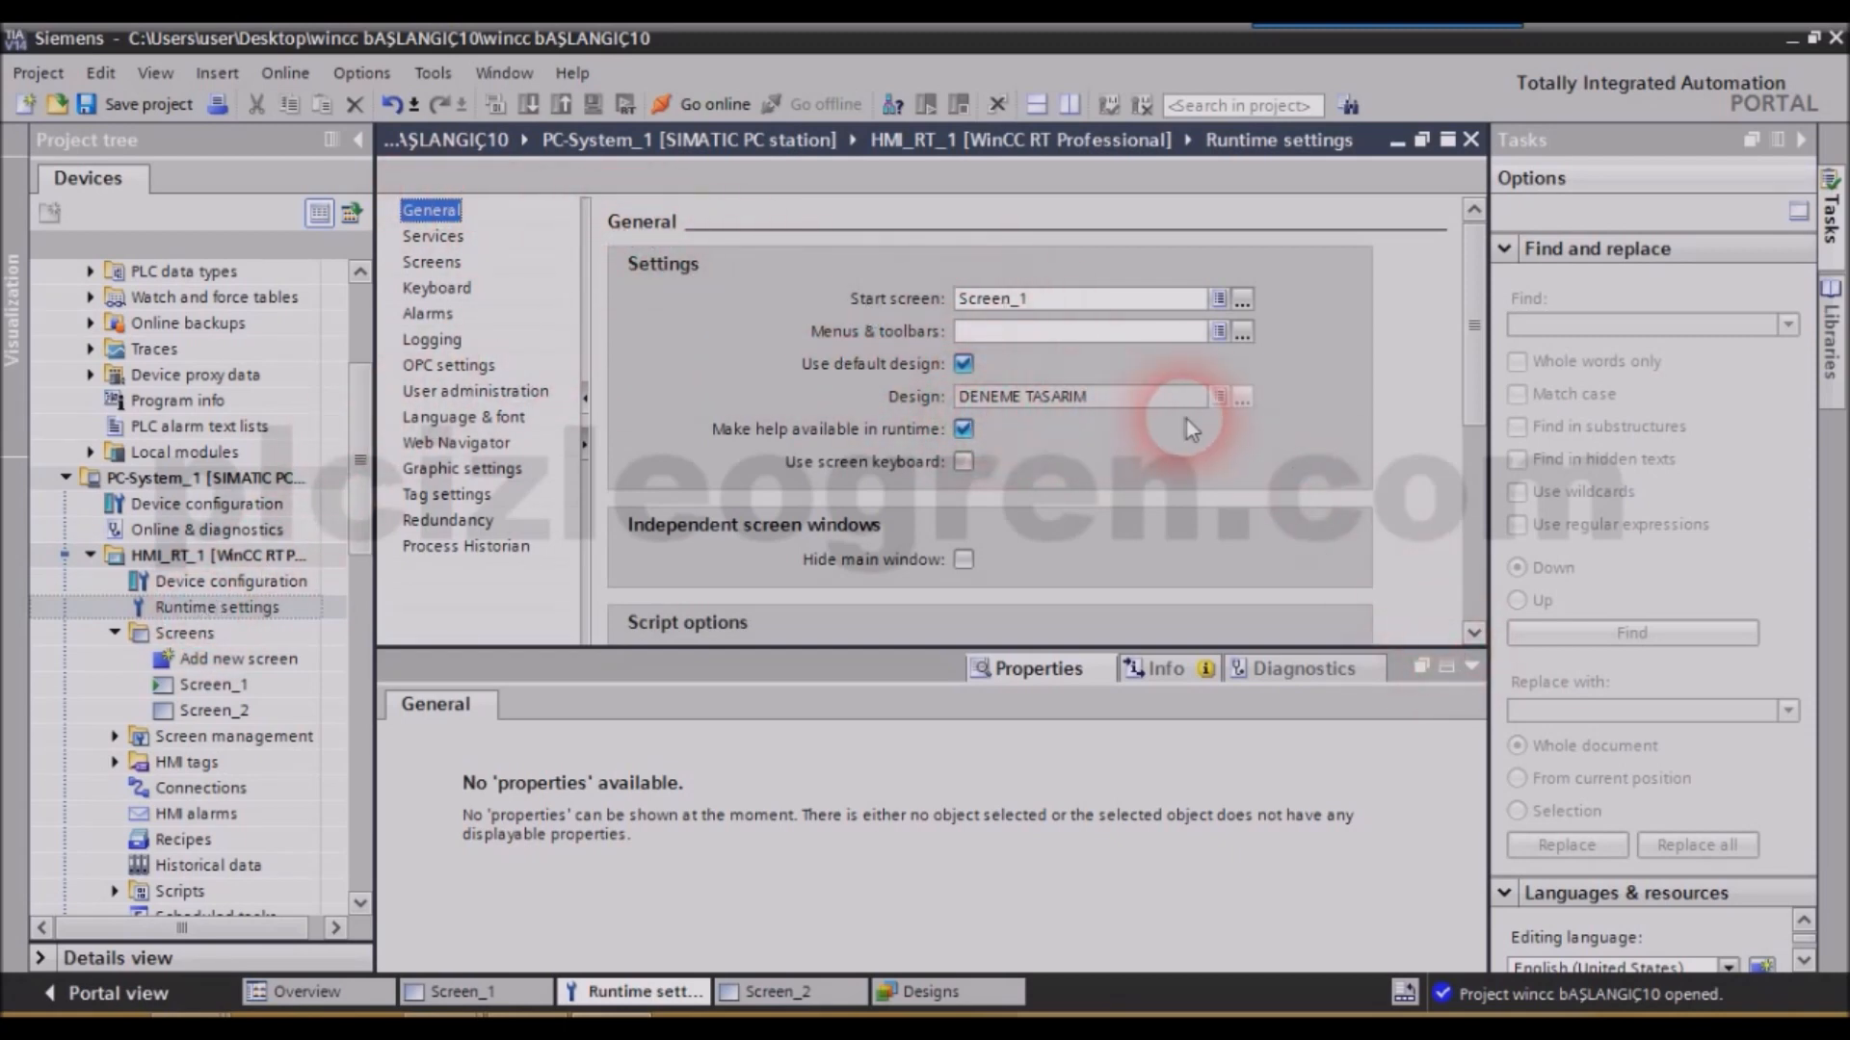
left_click(963, 363)
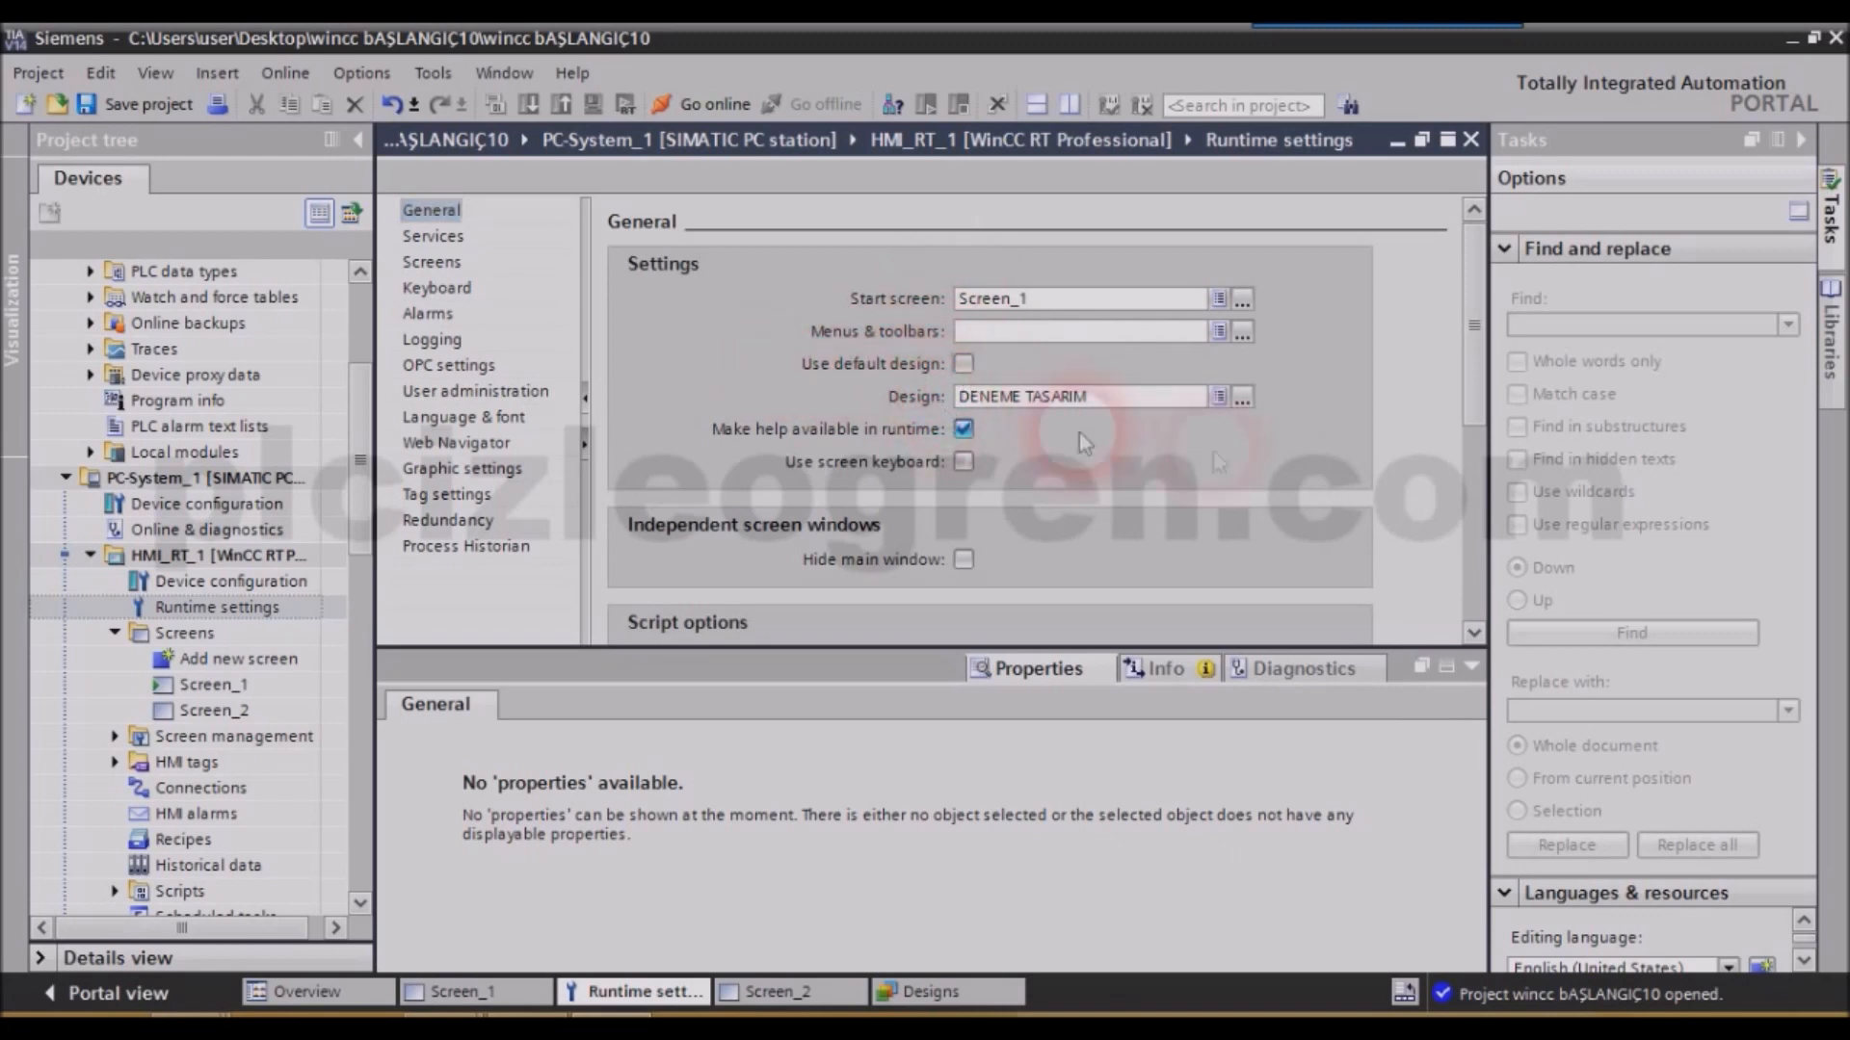
Select WinCC Dark as the runtime design.
left_click(1242, 396)
left_click(1079, 472)
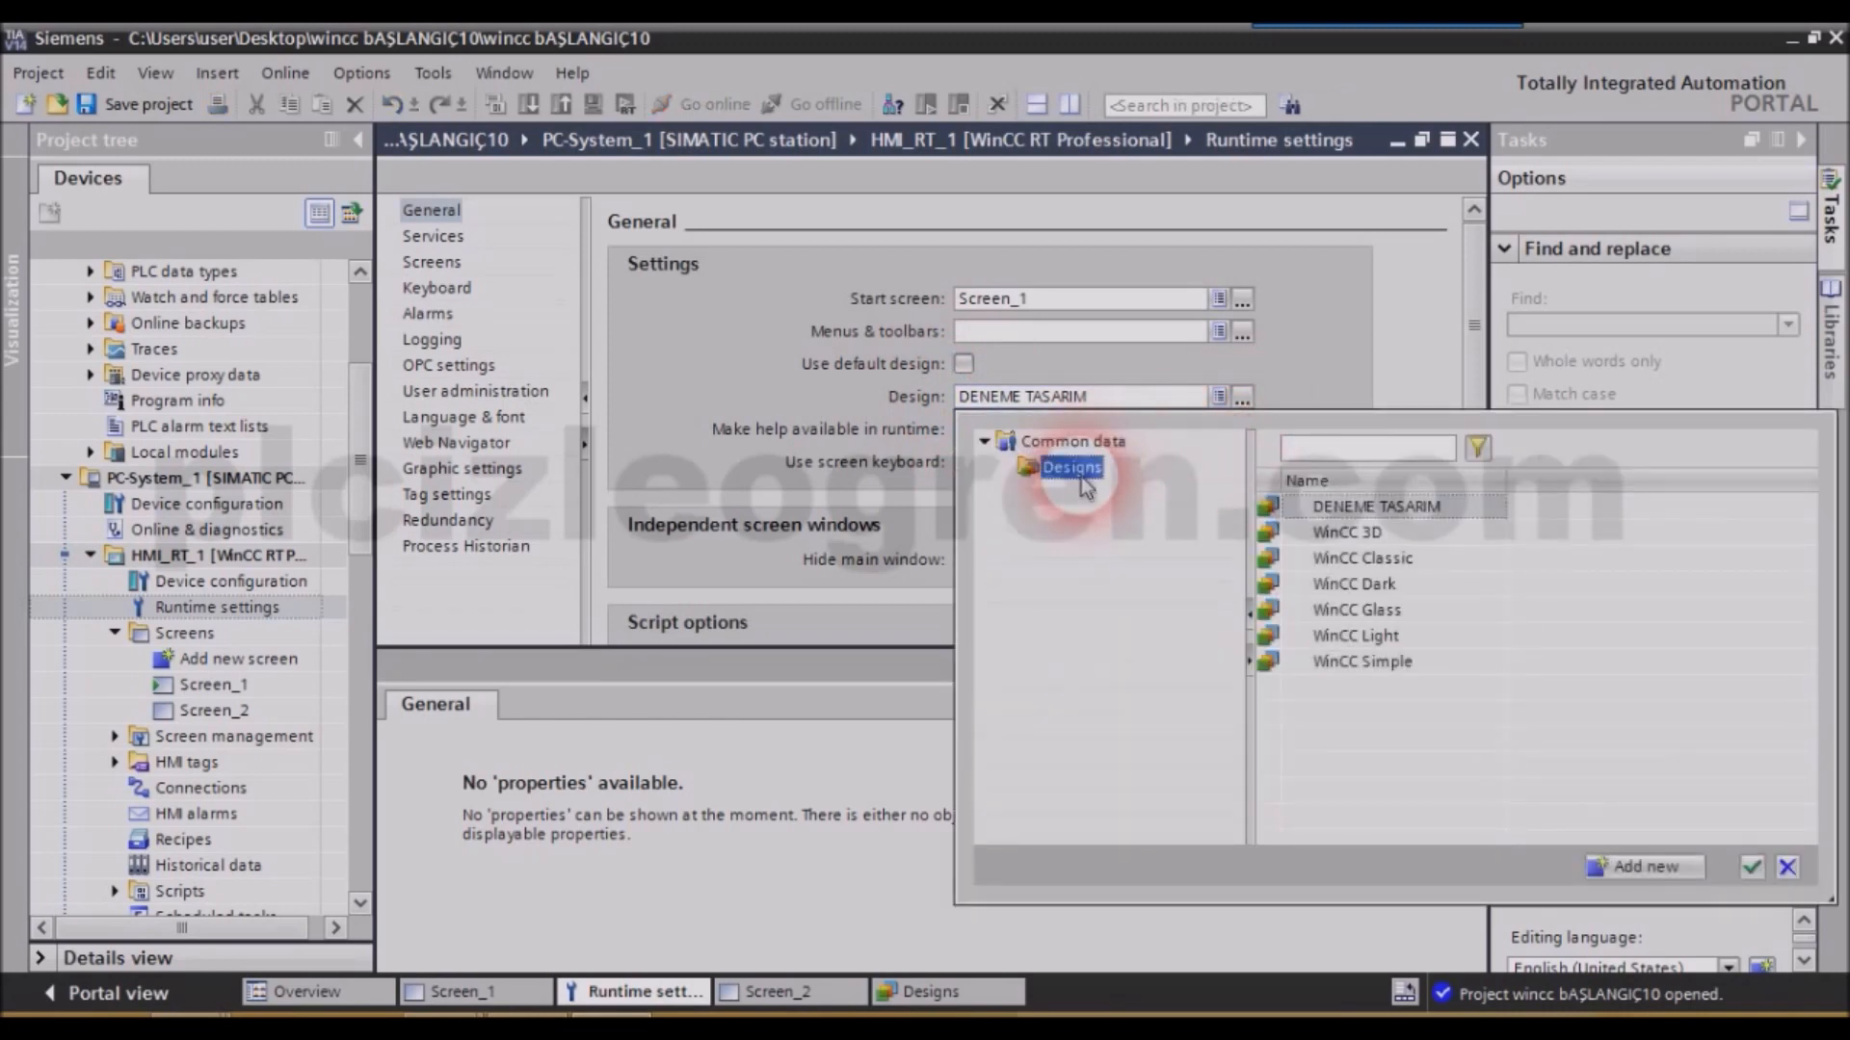
left_click(1354, 584)
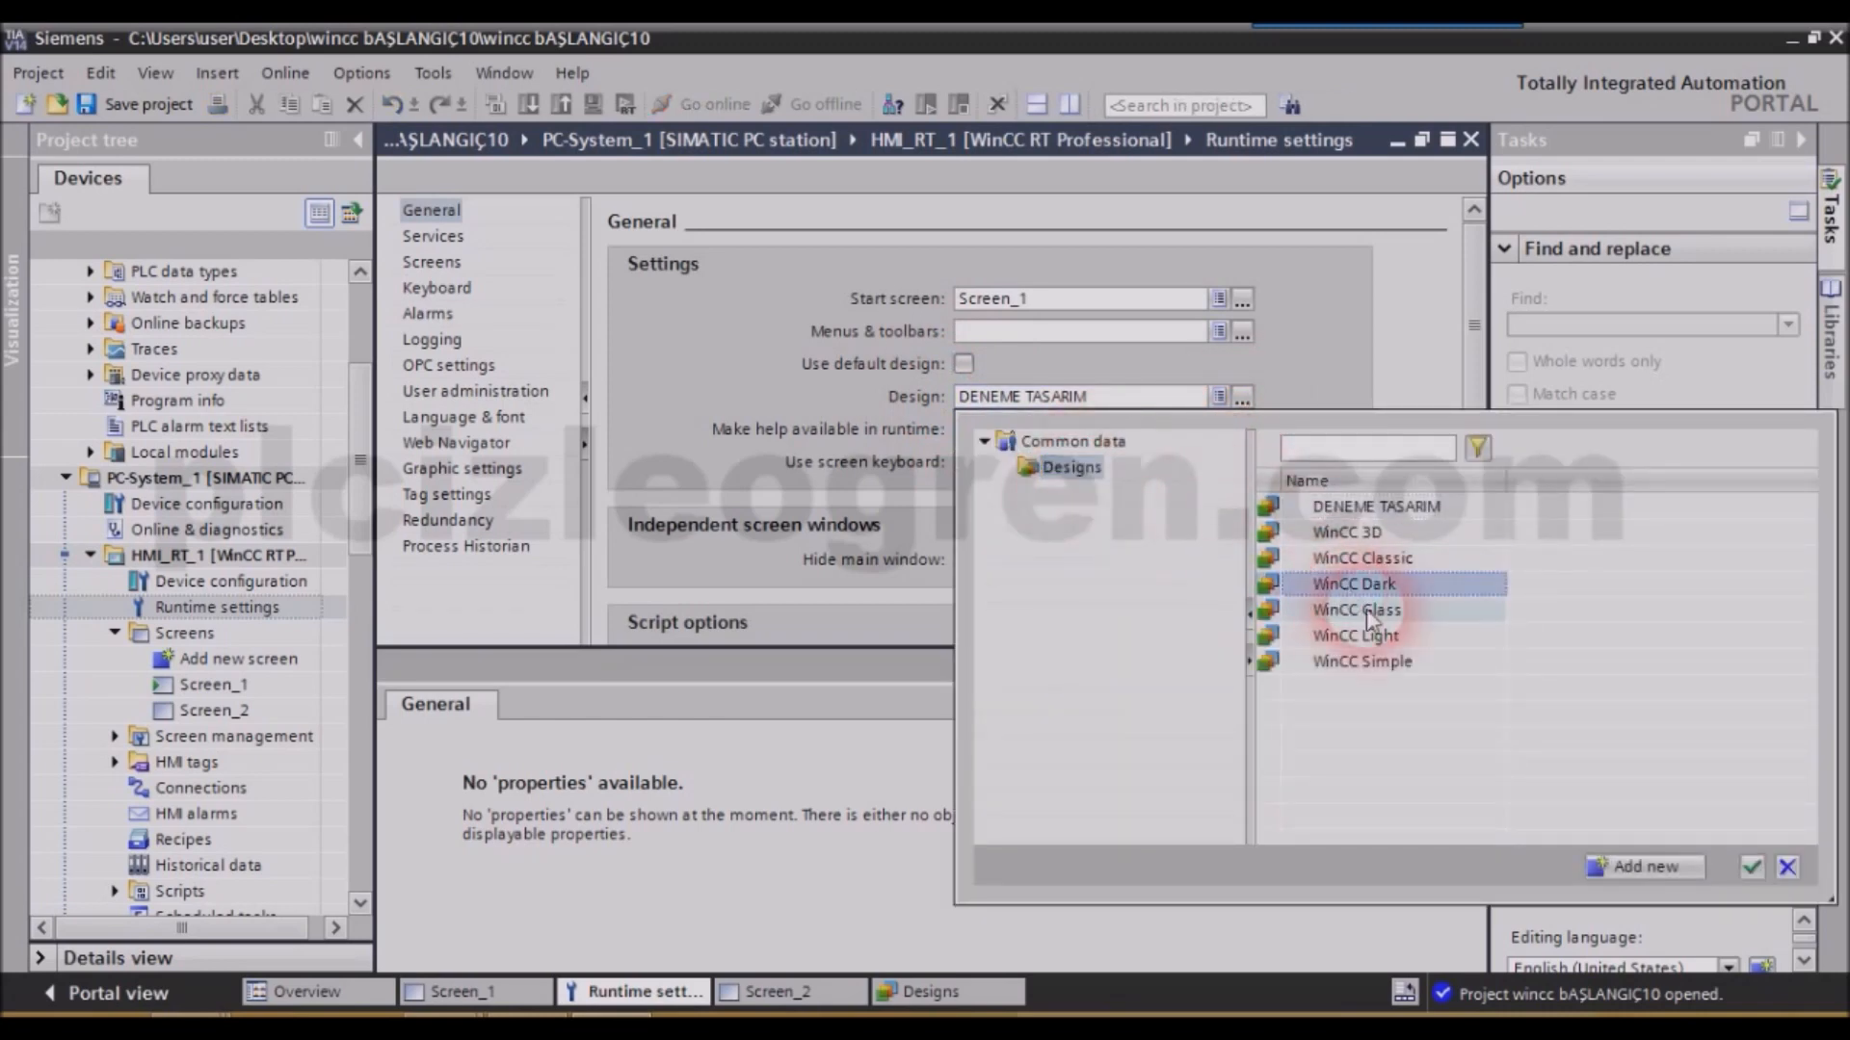
left_click(1751, 867)
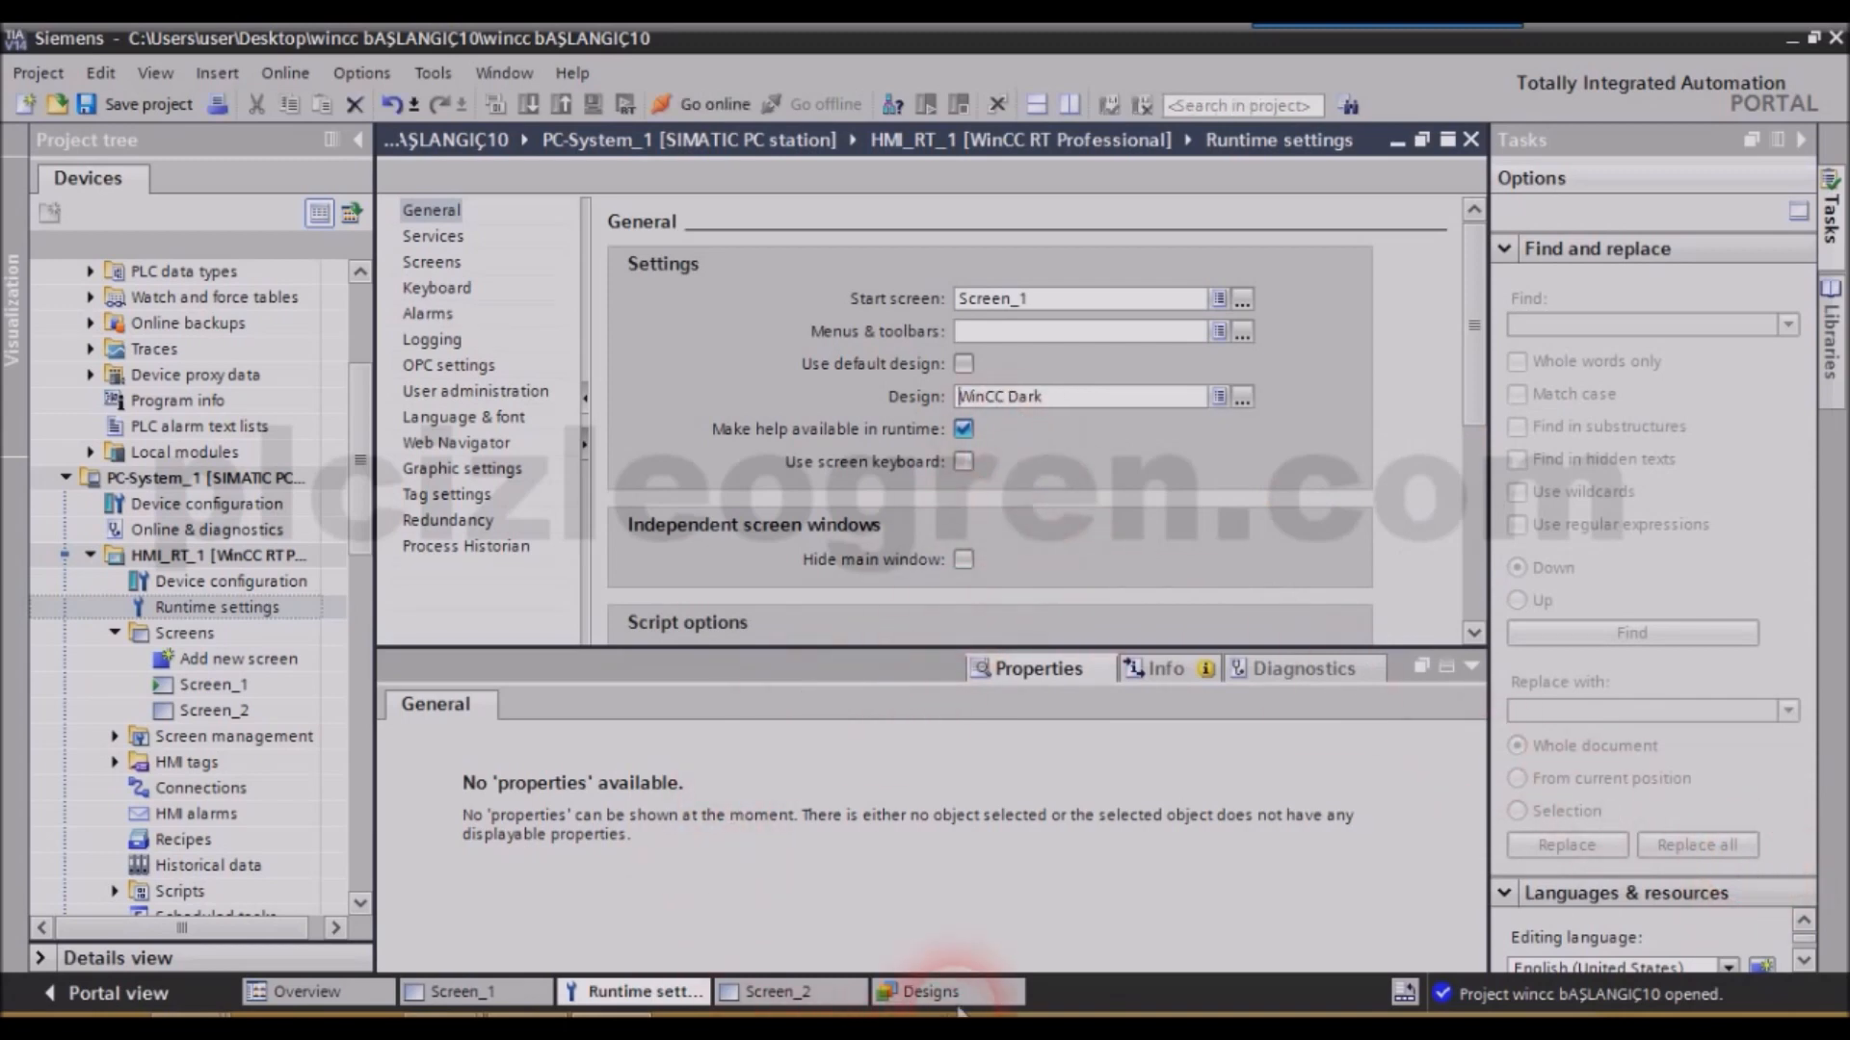
Check how the selected design looks on Screen_2 and draw an elliptical arc beside the circle segment.
left_click(761, 991)
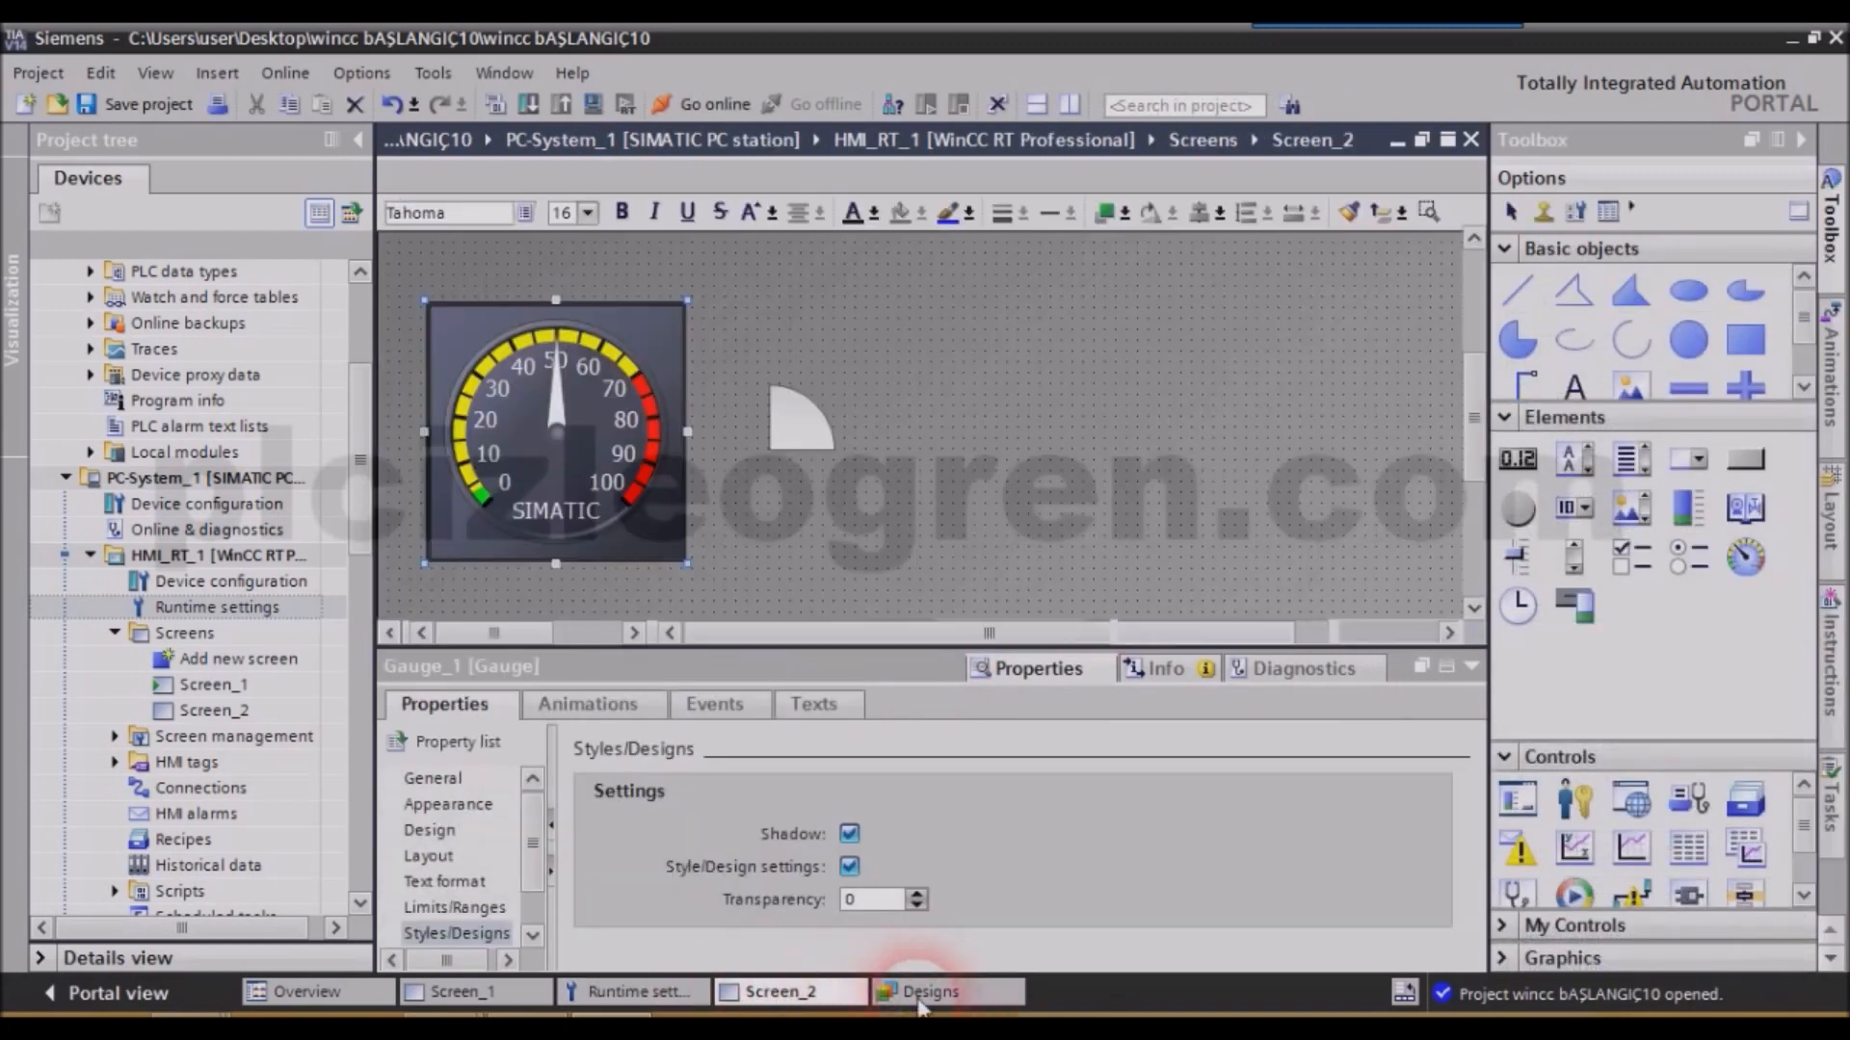
left_click(920, 992)
left_click(766, 991)
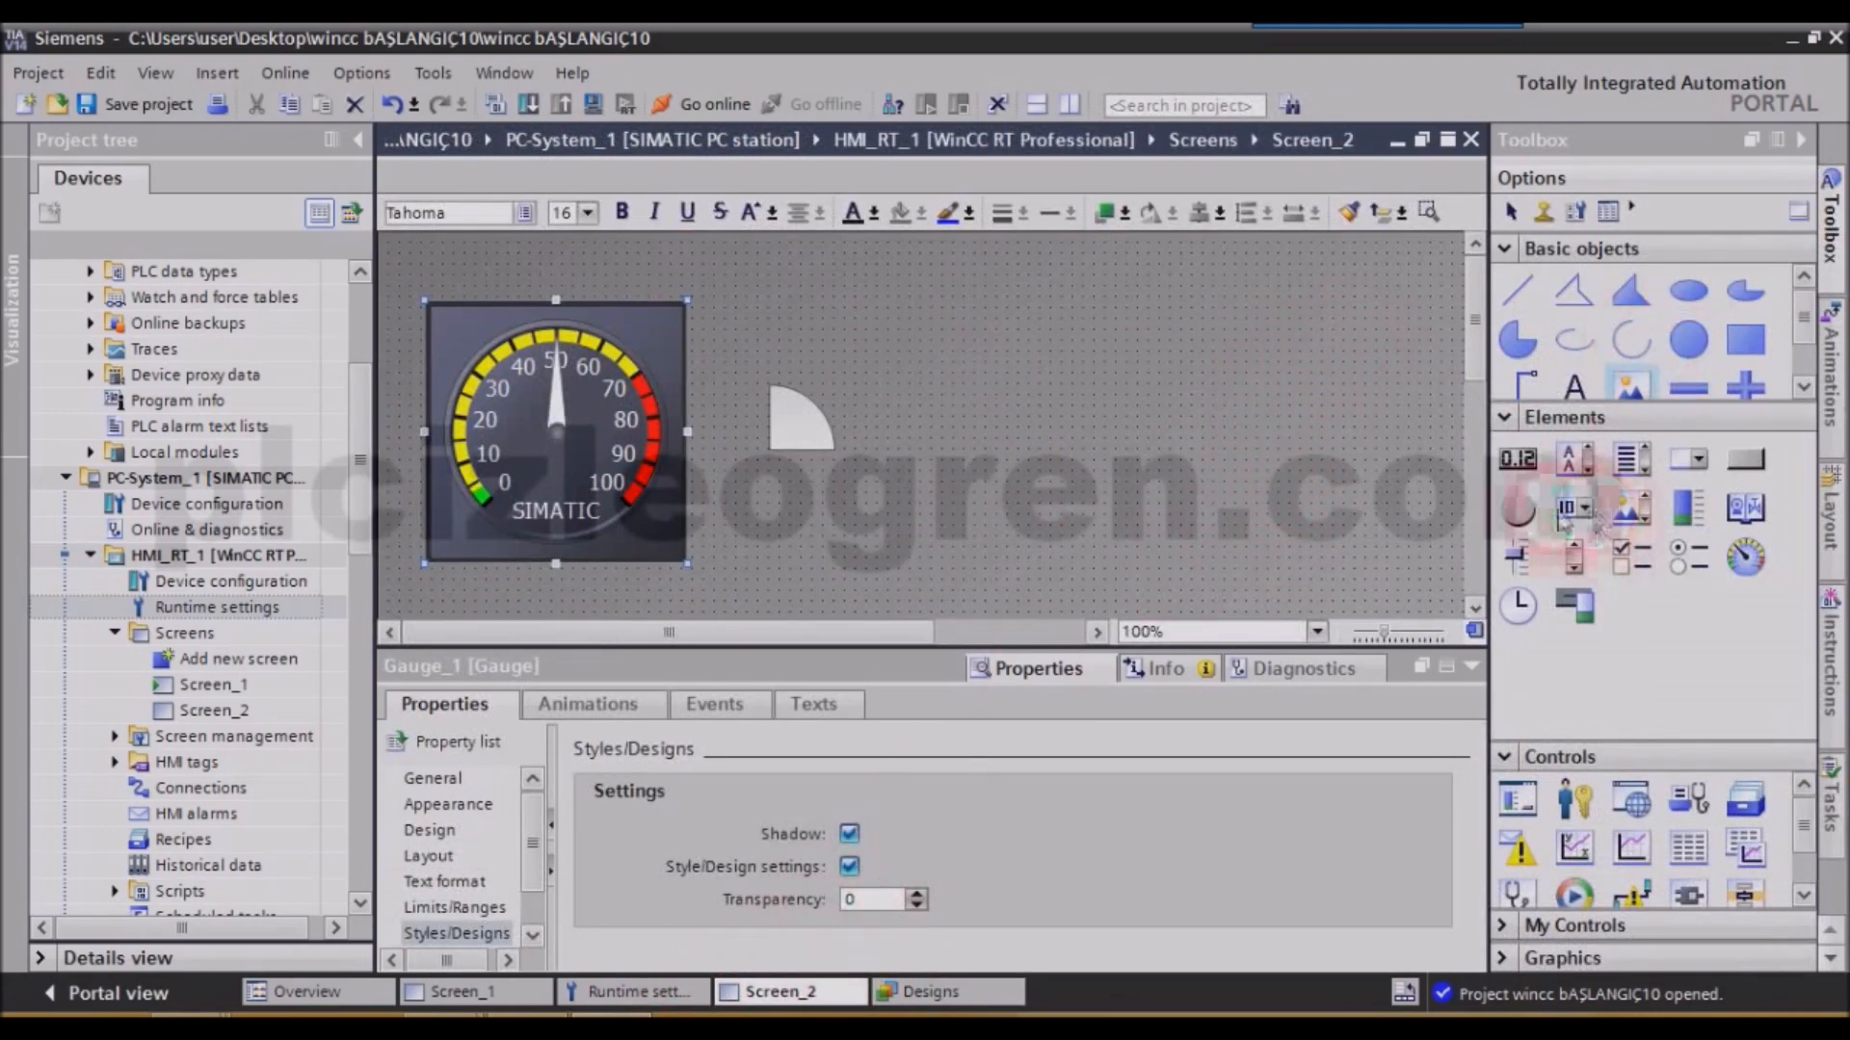
left_click(1574, 339)
left_click_drag(973, 403, 1057, 443)
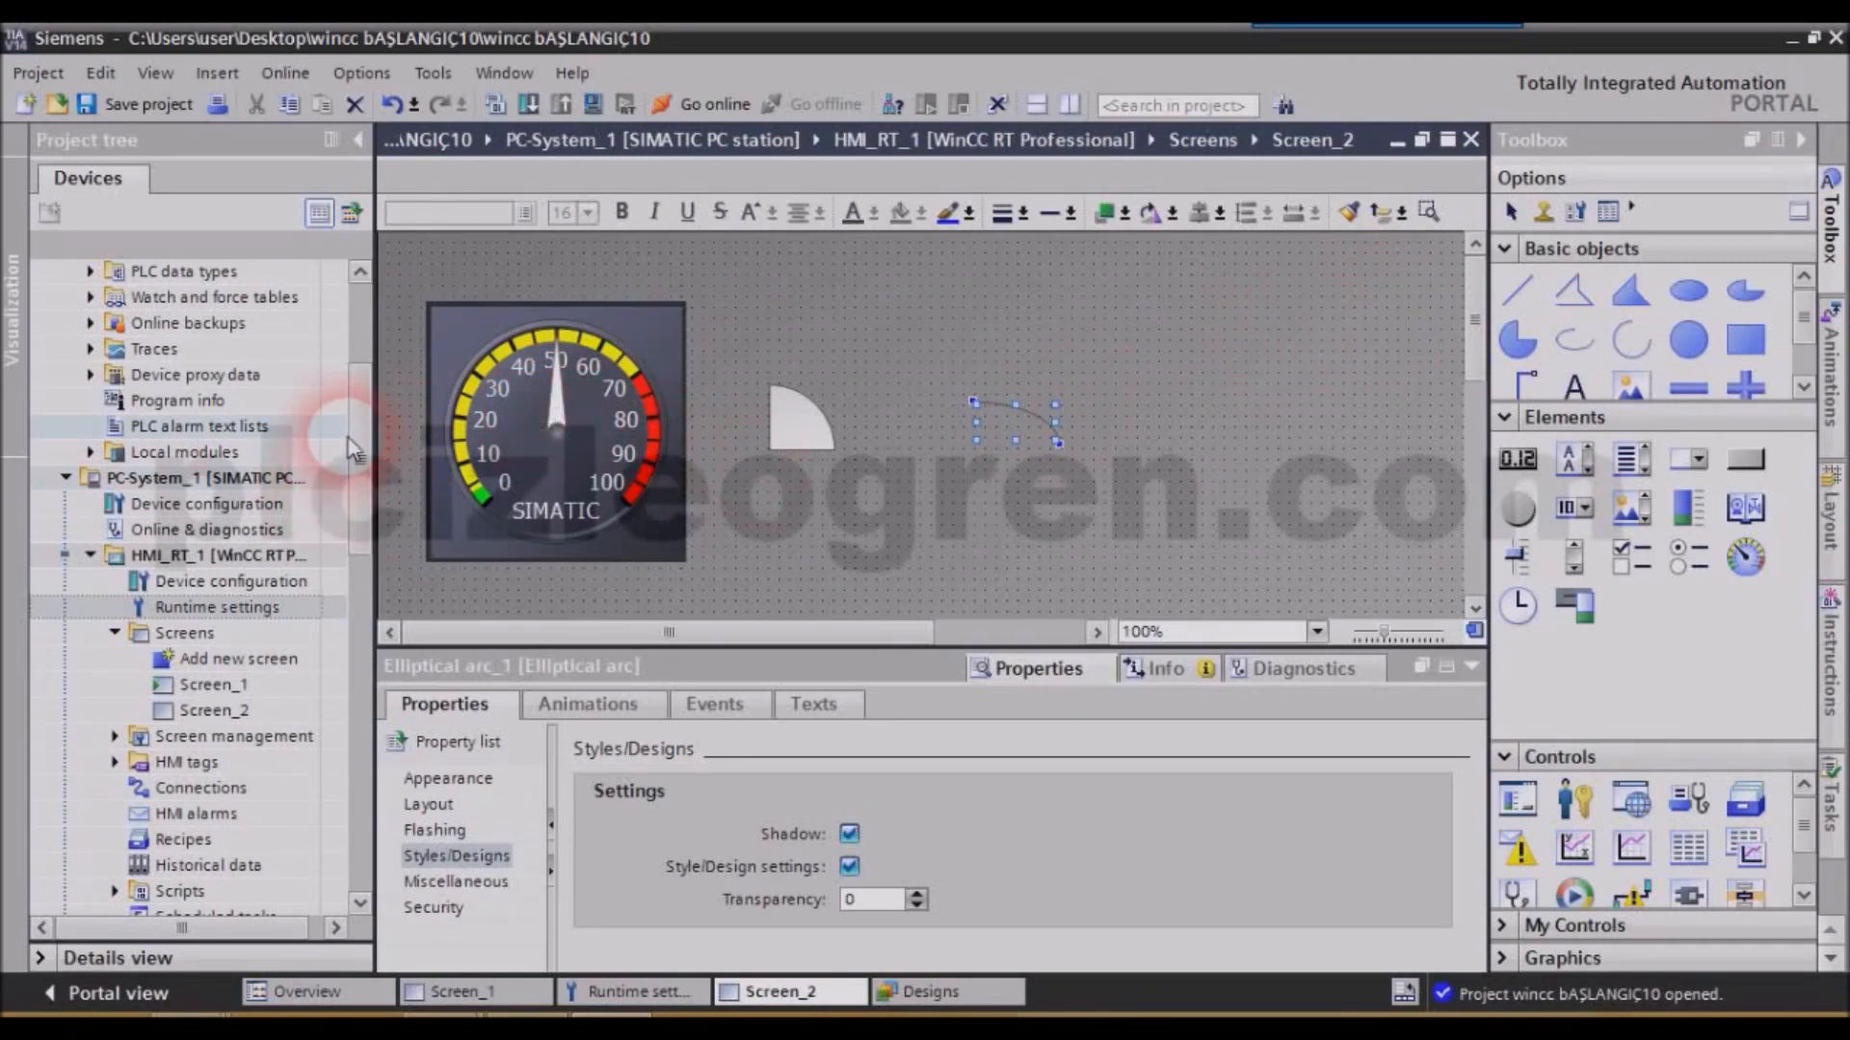
Set the design in the HMI_RT_1 runtime settings to DENEME TASARIM.
double_click(183, 607)
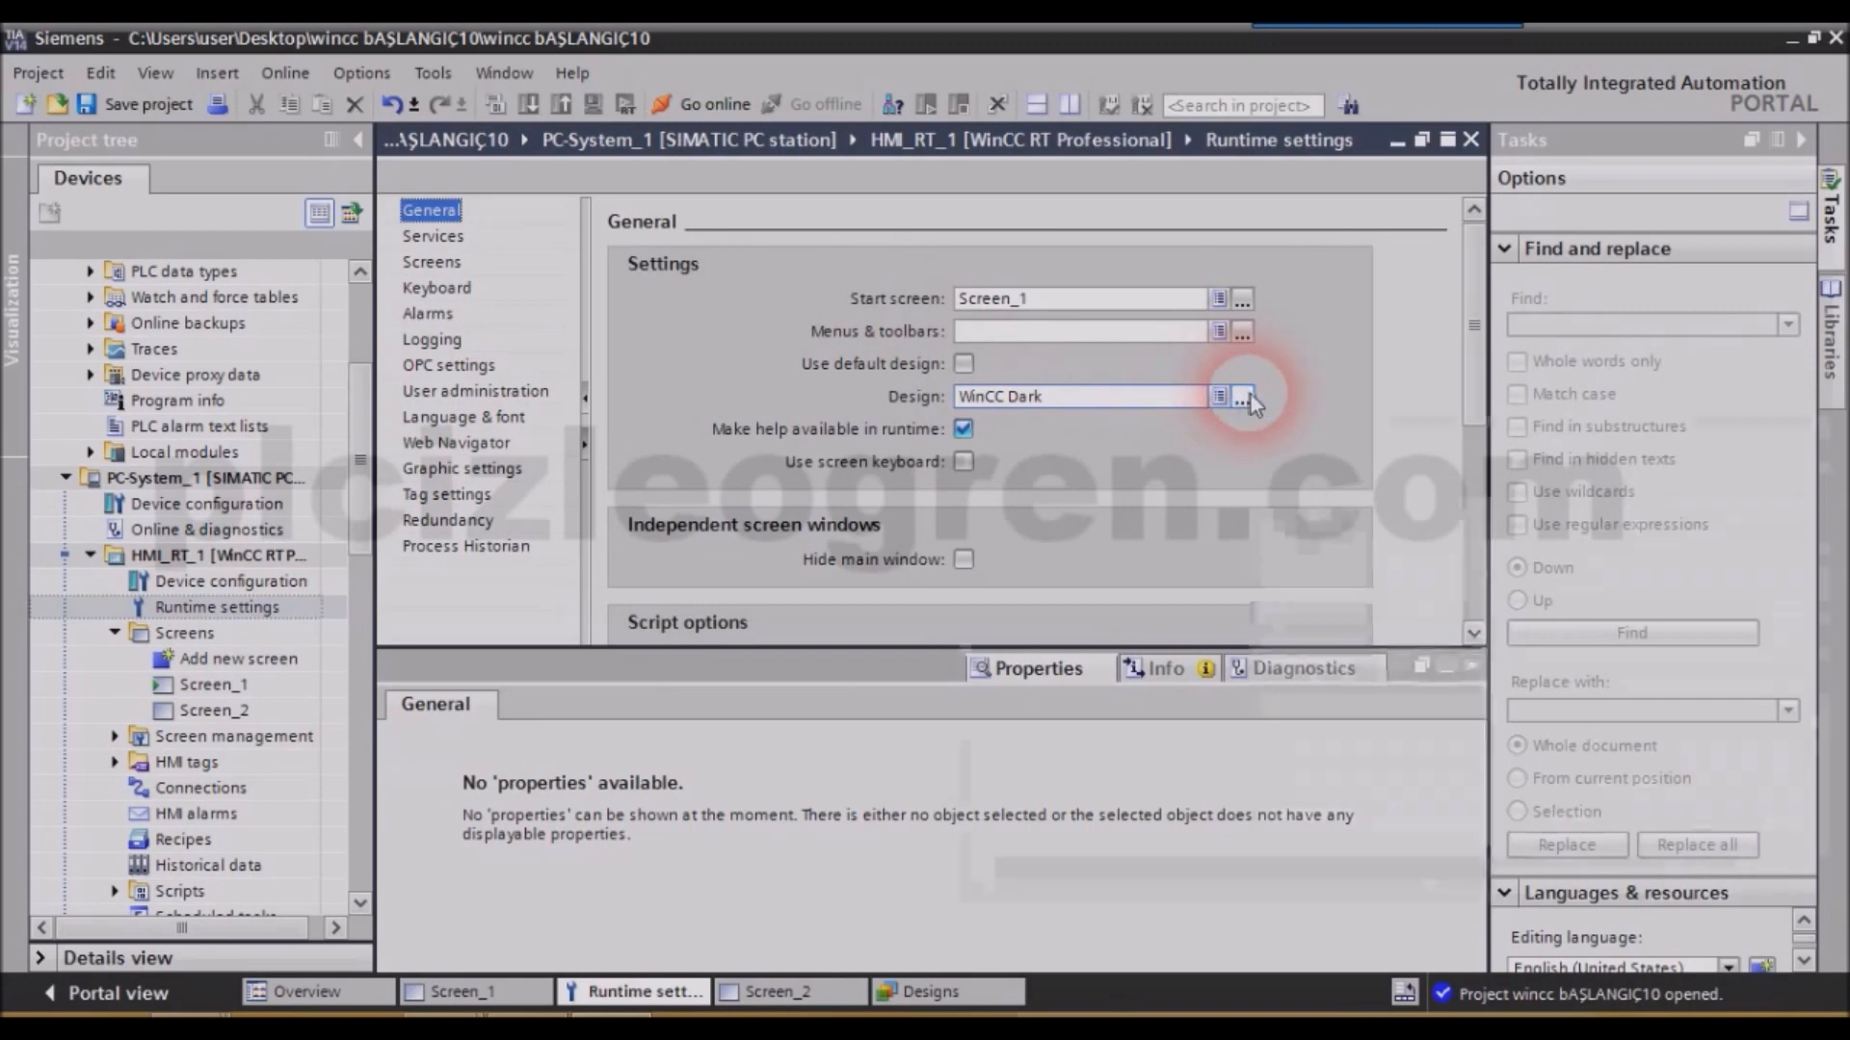
left_click(1242, 396)
left_click(1071, 468)
left_click(1376, 506)
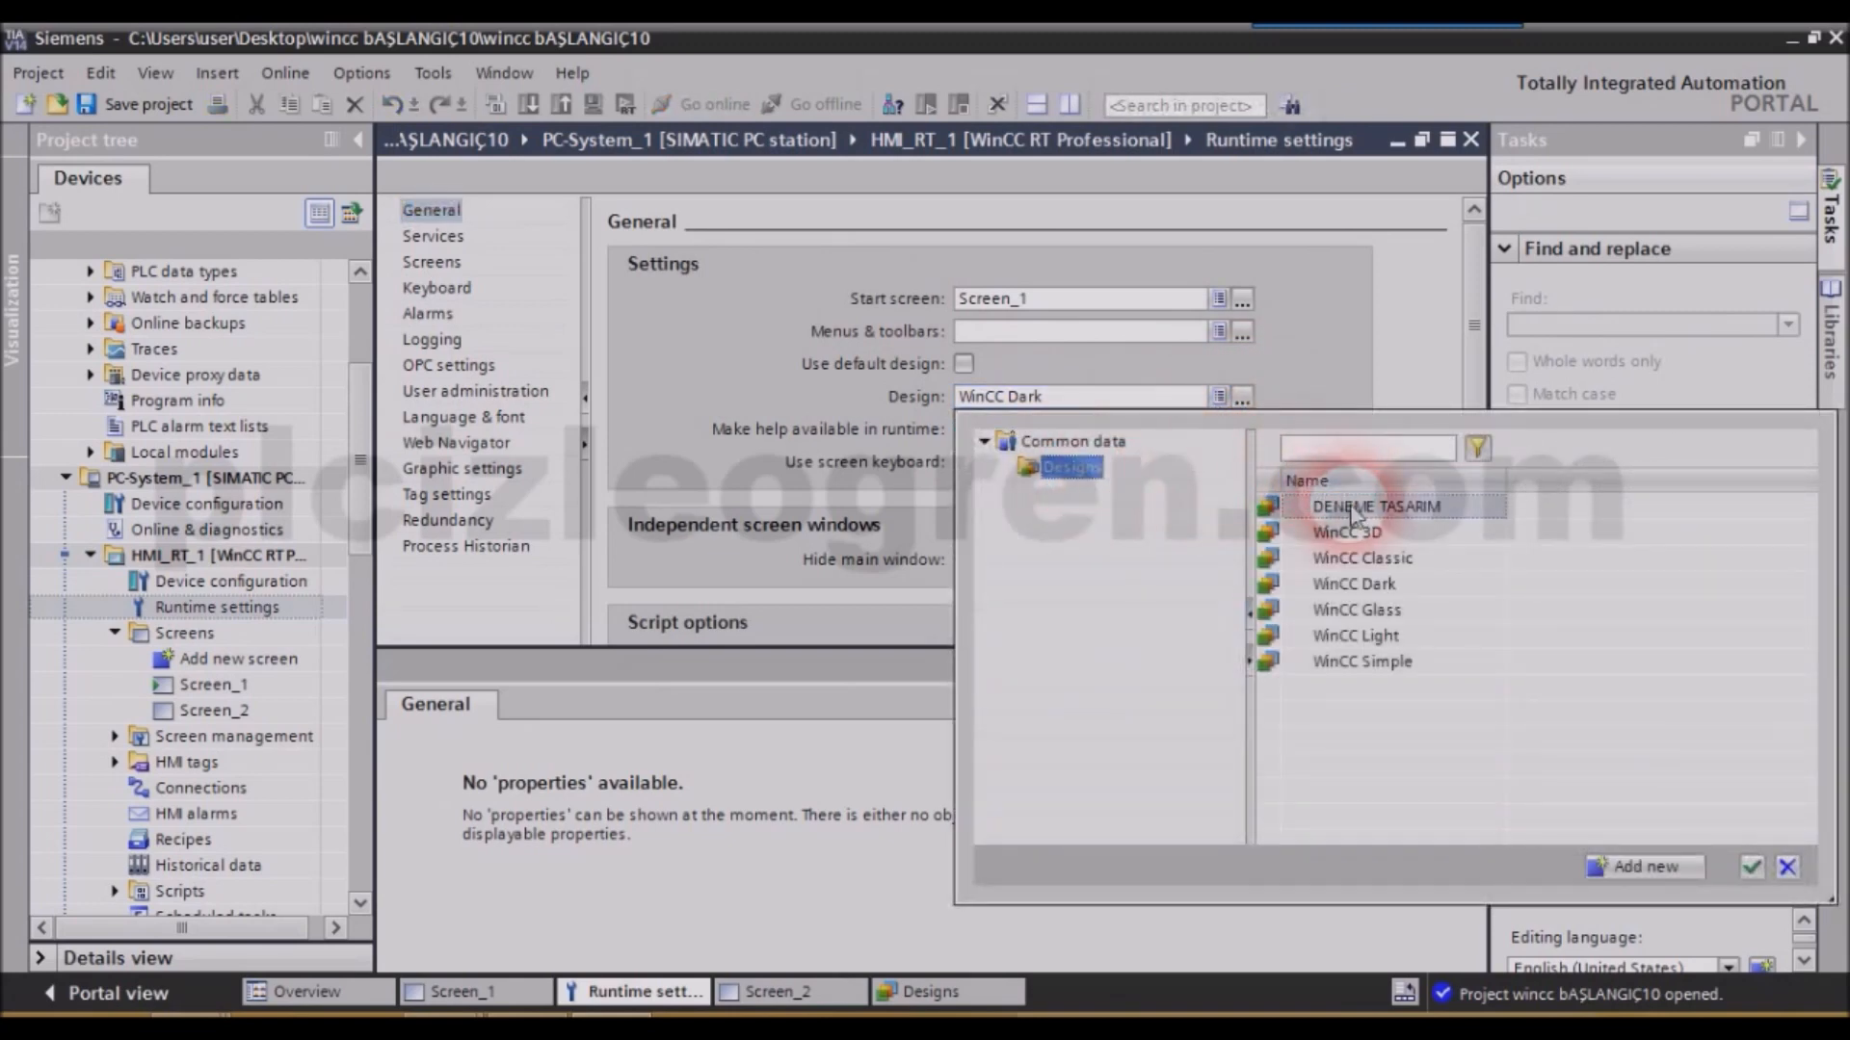
left_click(1752, 868)
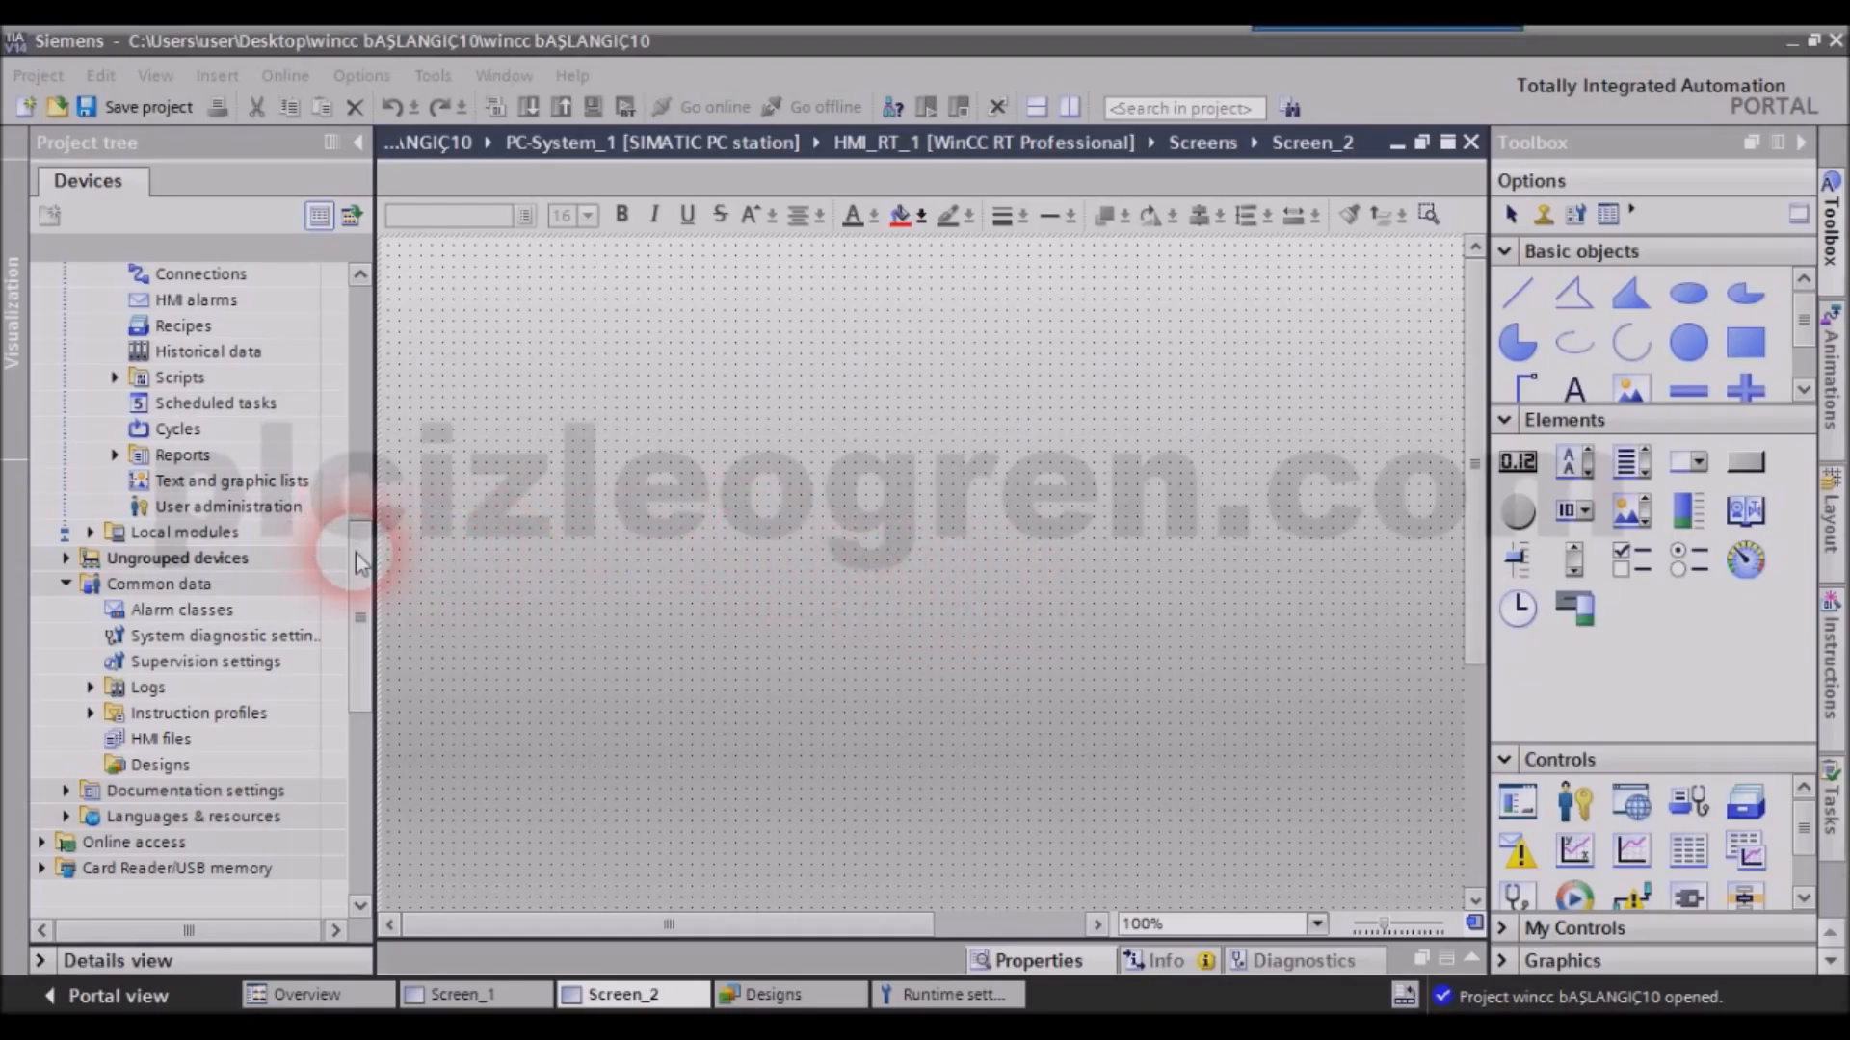
Review the DENEME TASARIM design preview, and place a circle segment on the empty Screen_2.
double_click(154, 766)
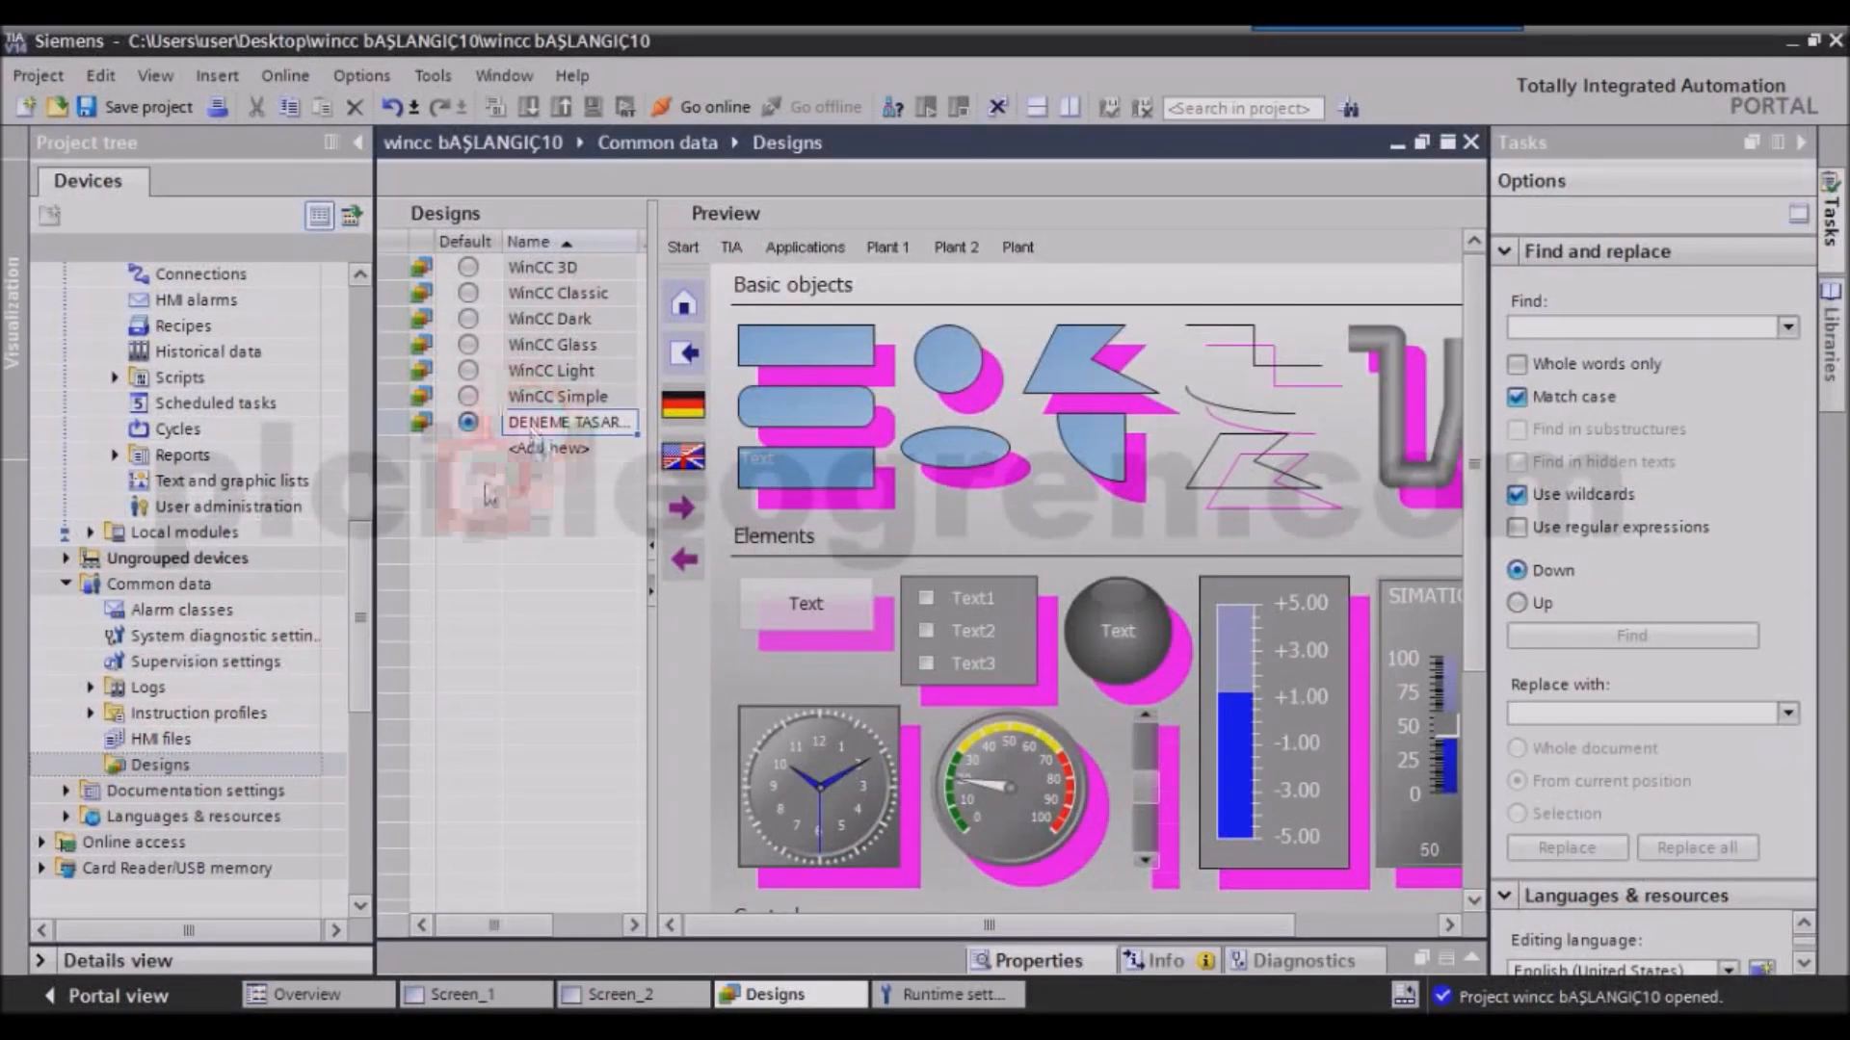
scroll(366, 559, "down", 2)
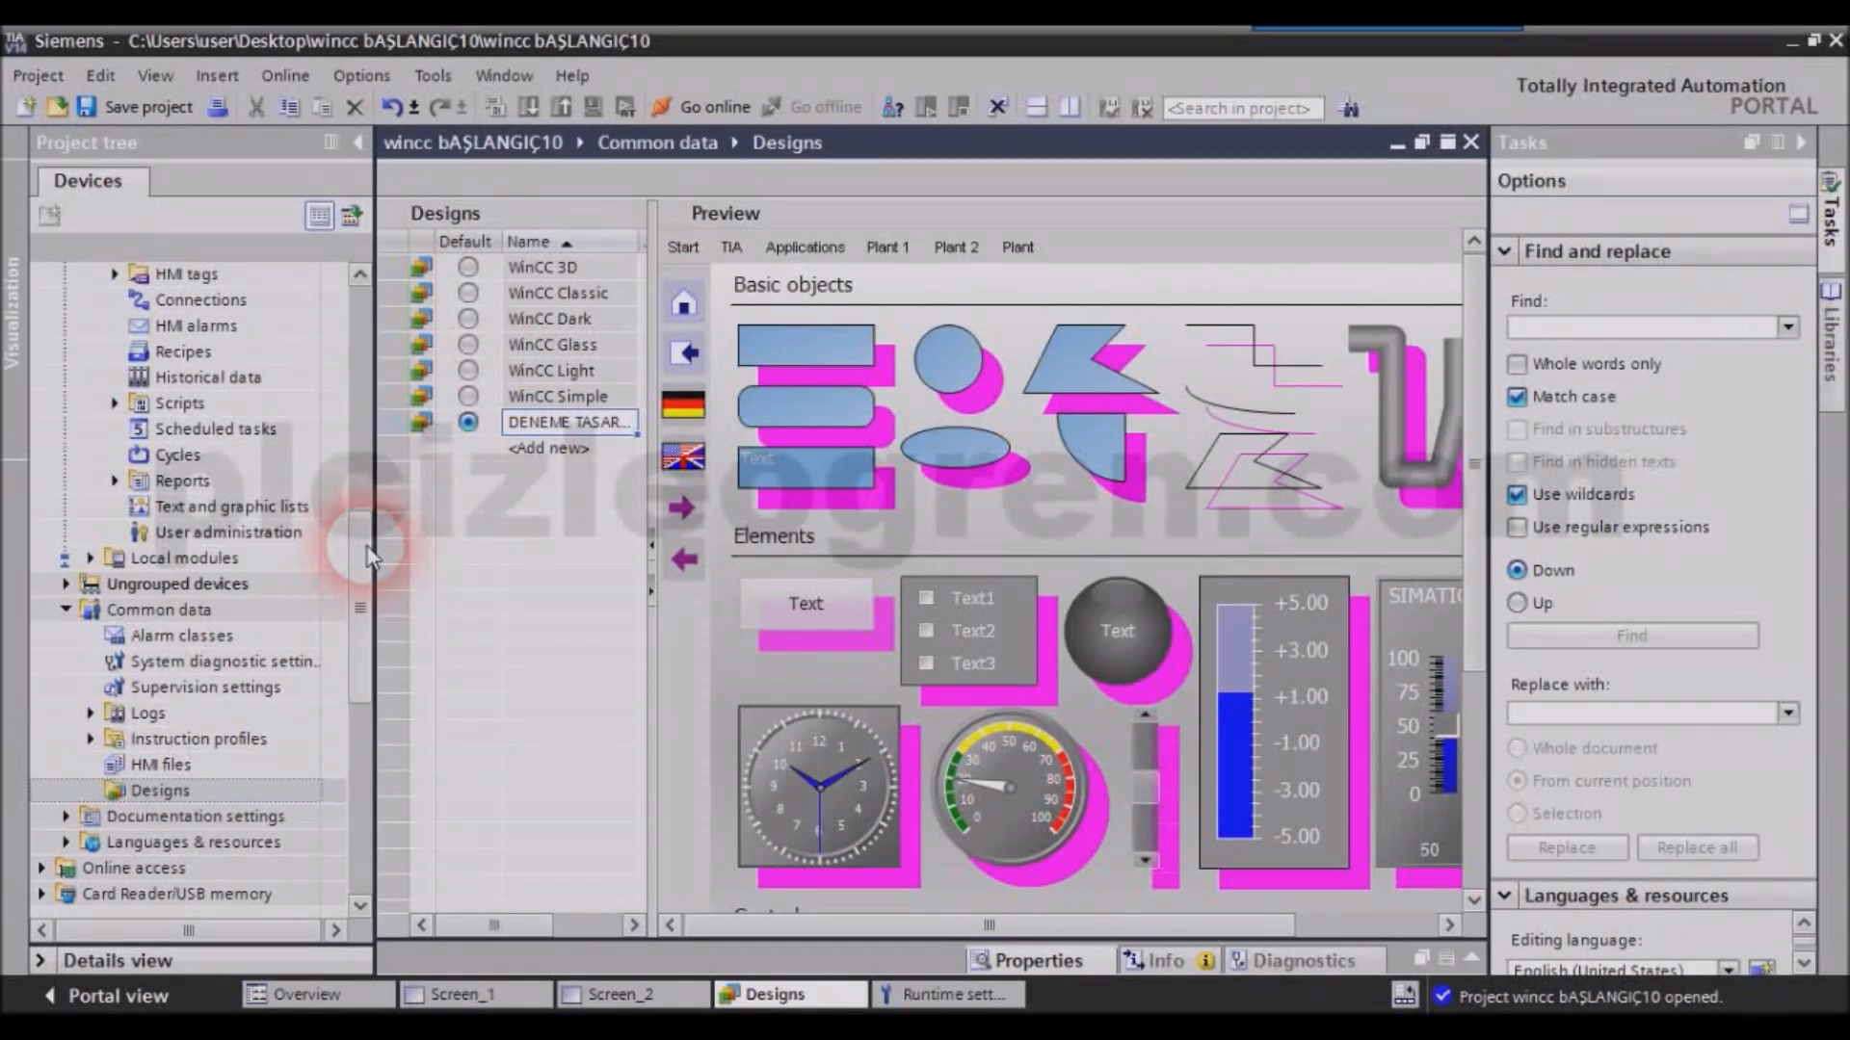
left_click(658, 992)
left_click_drag(1512, 347, 846, 495)
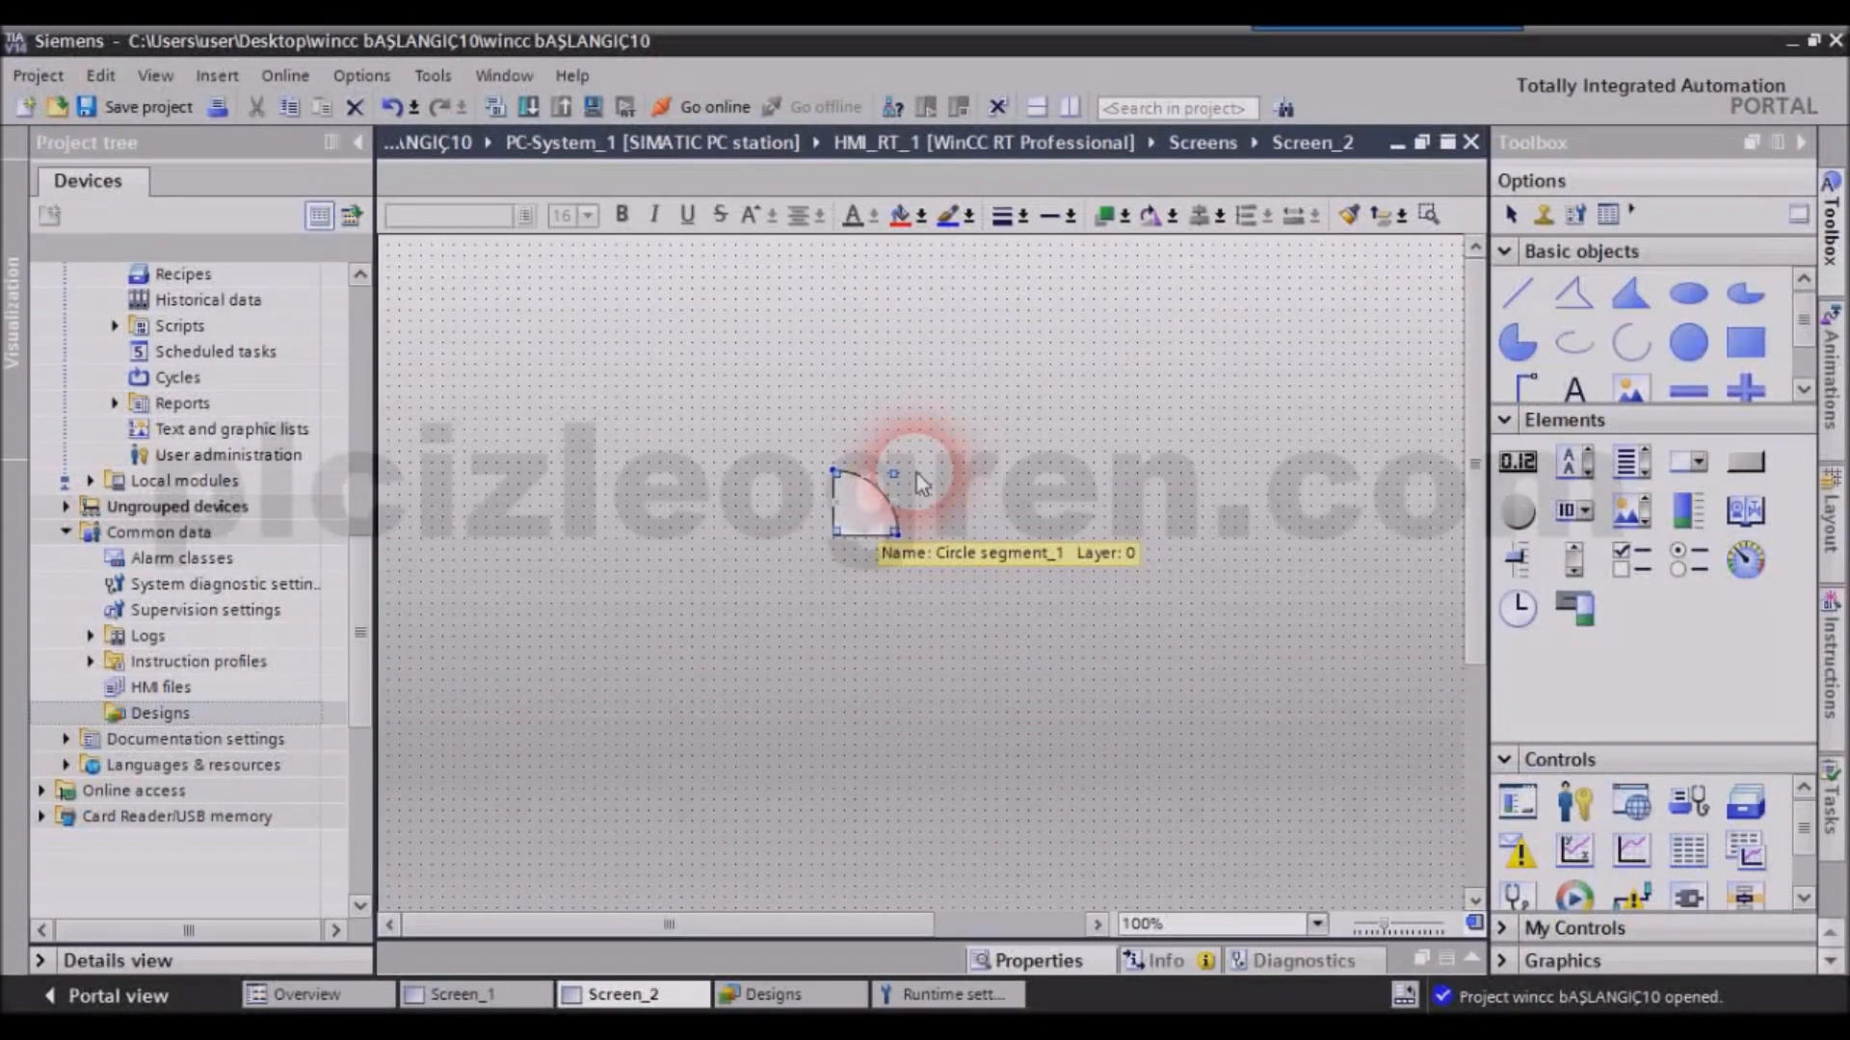
Enable the shadow and the style/design settings for the circle segment, and move it up and to the left.
left_click(1472, 958)
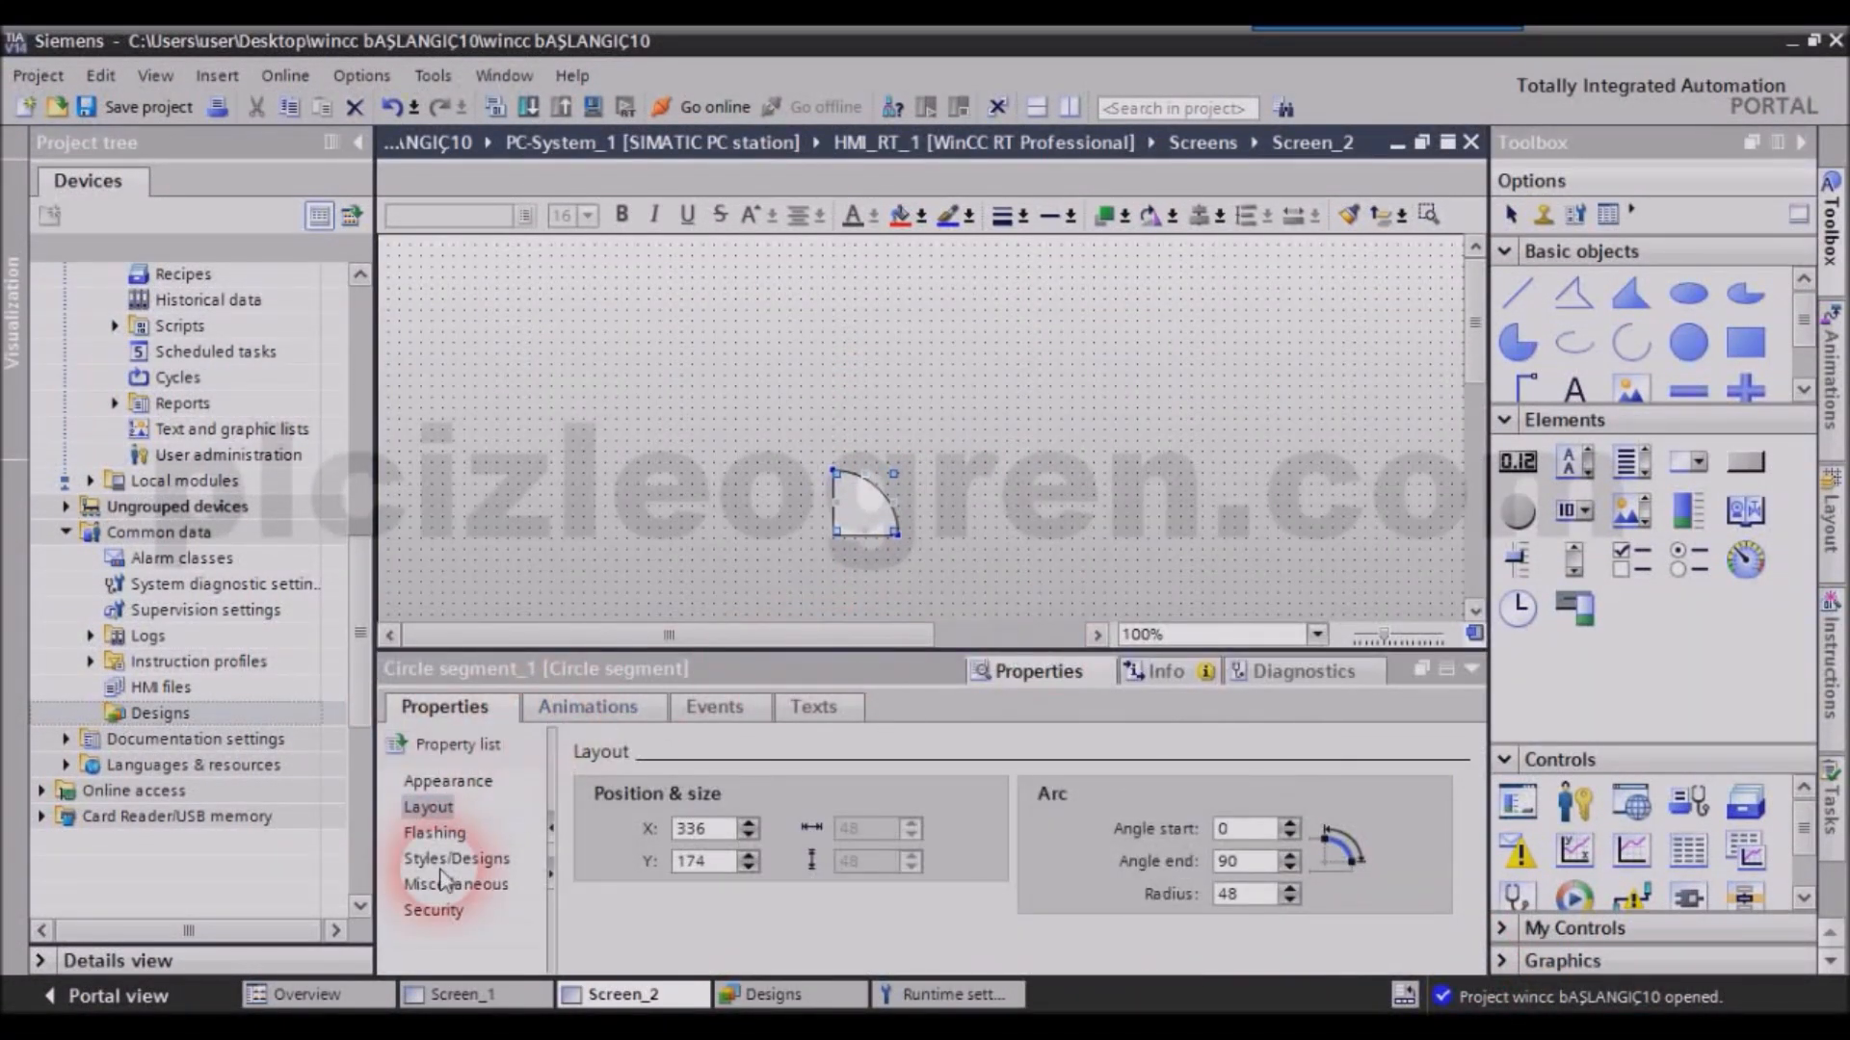
left_click(448, 859)
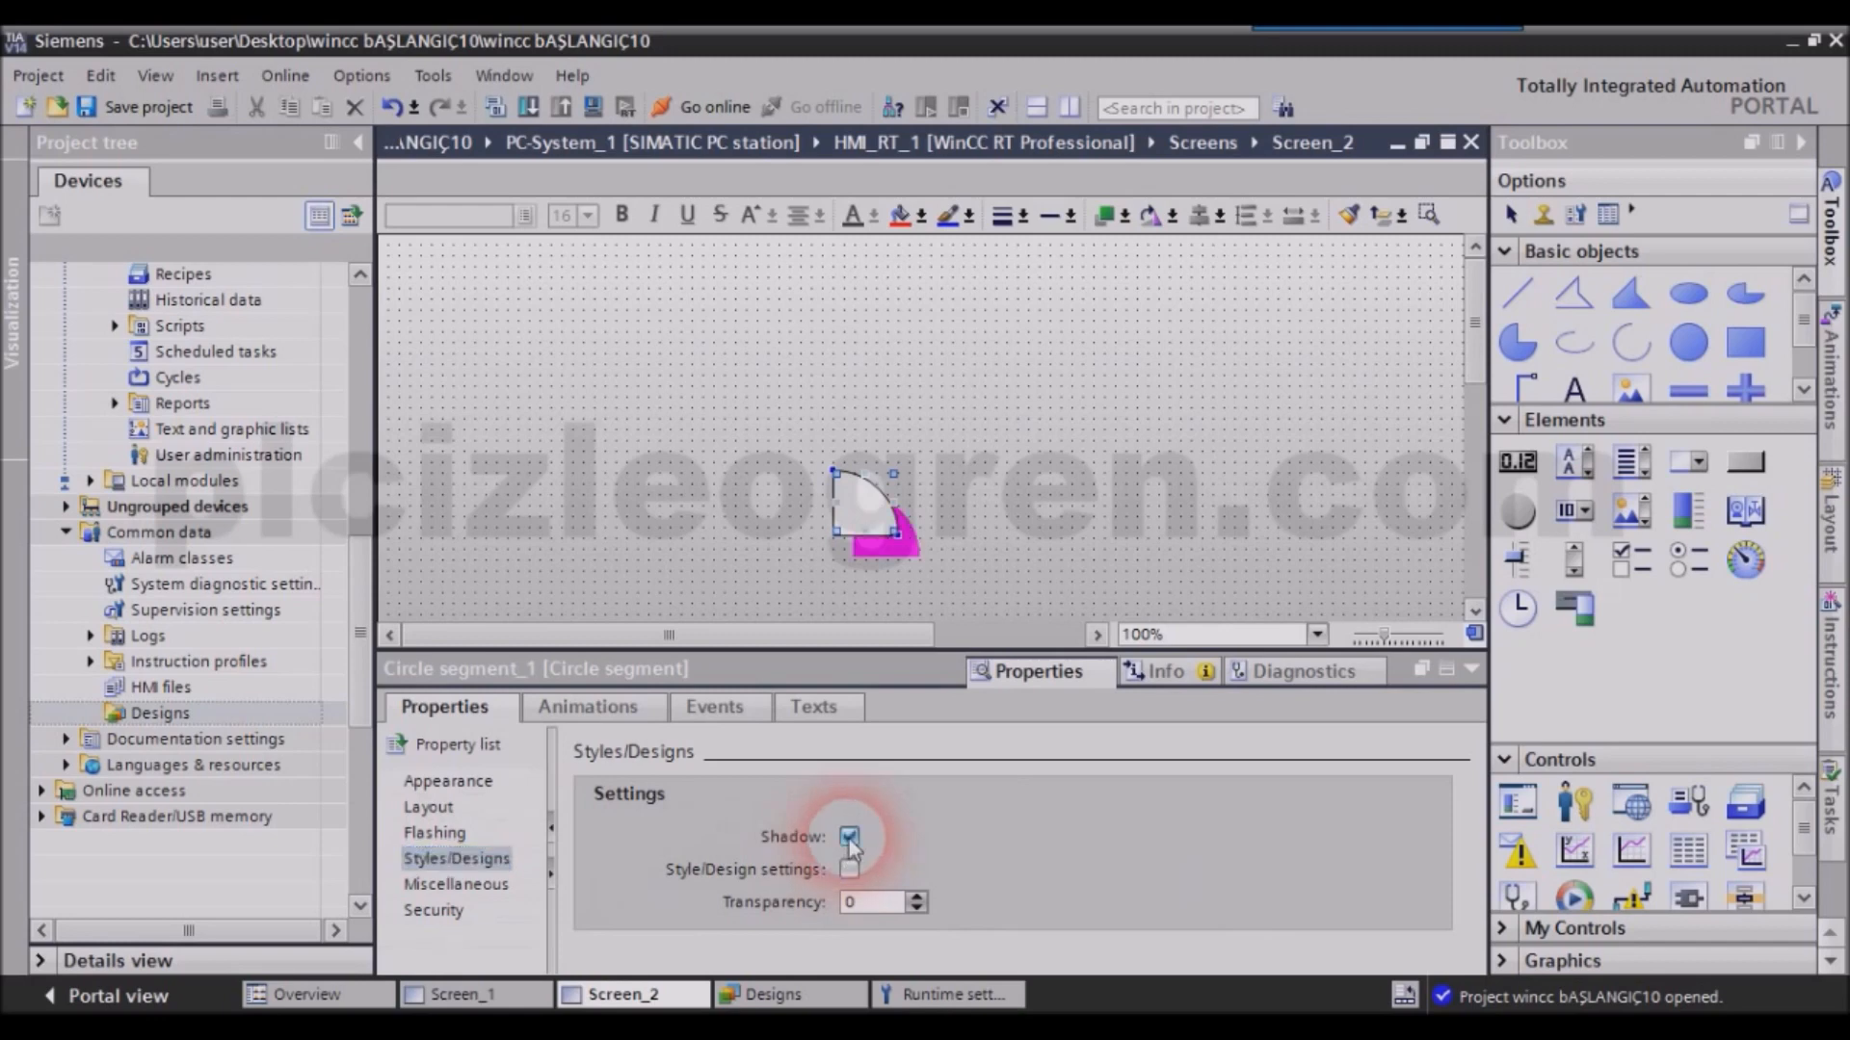
left_click(848, 867)
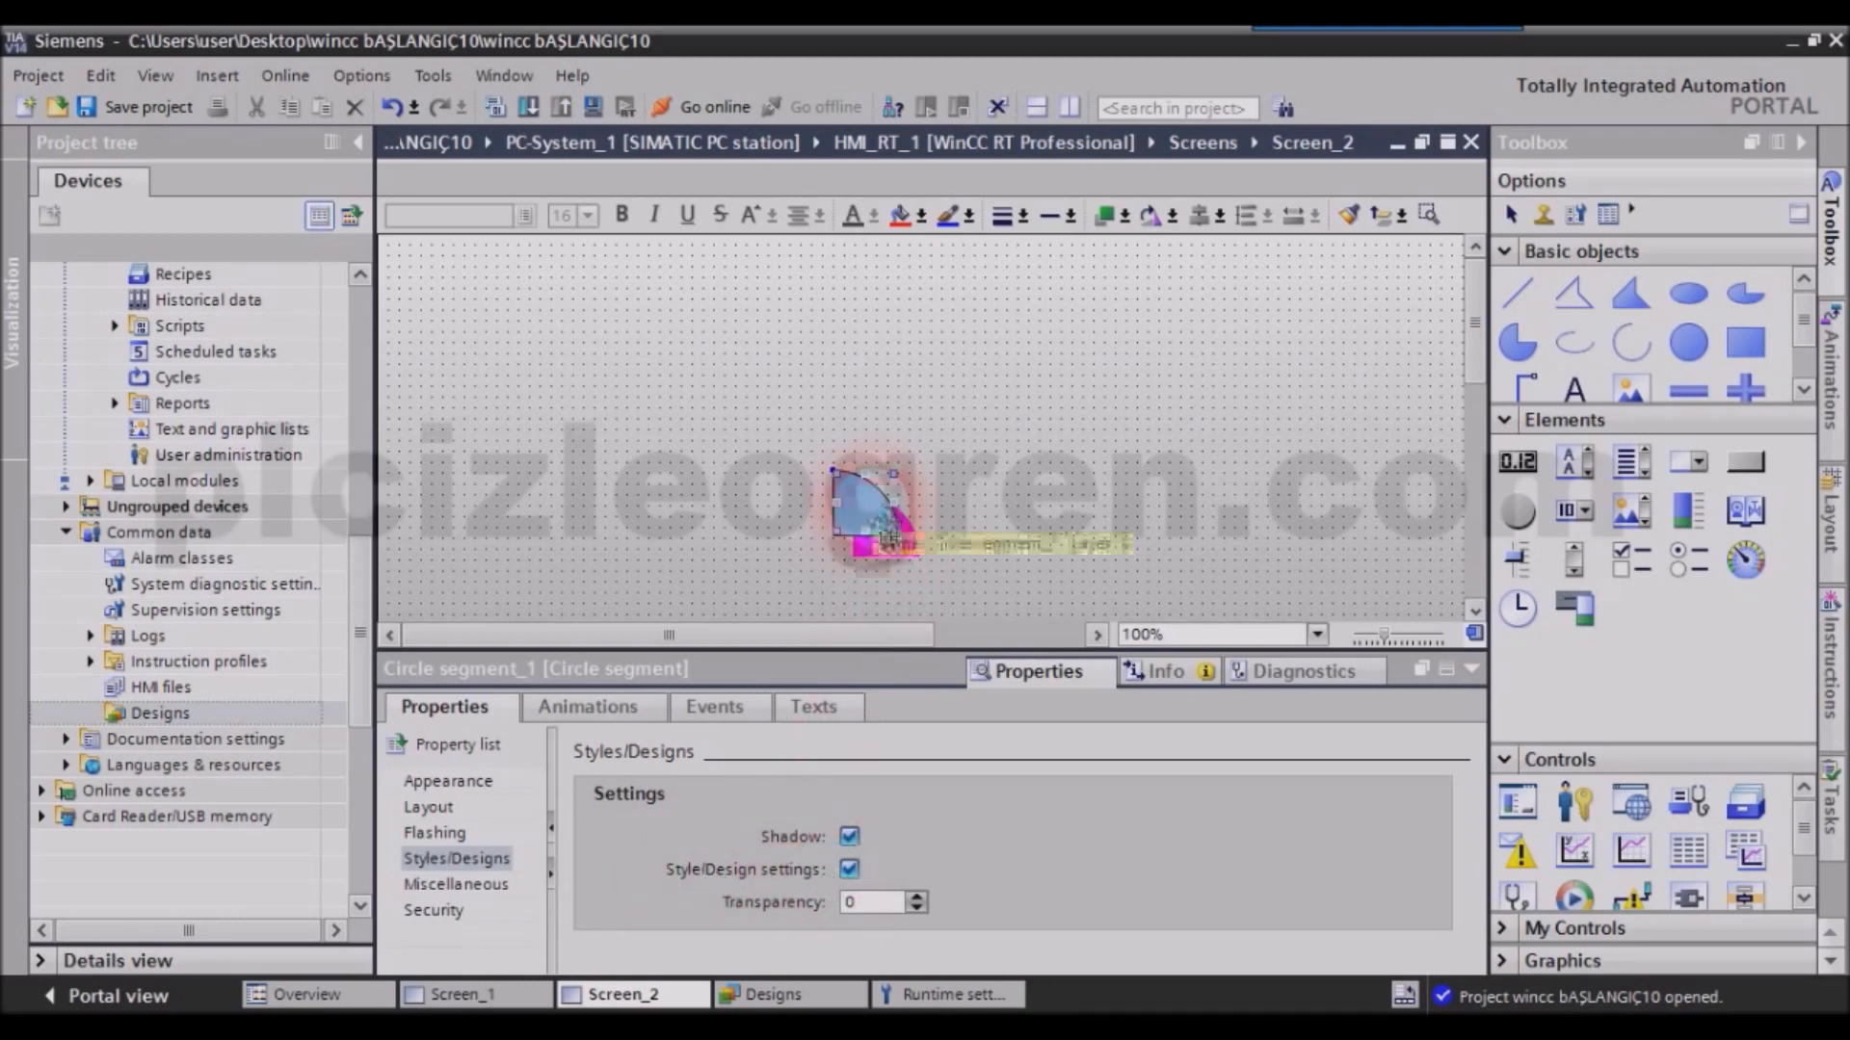
left_click_drag(894, 544, 716, 390)
Add a gauge beside the circle segment with its shadow and style/design settings enabled, and shift it slightly down and left.
left_click_drag(1744, 558, 975, 368)
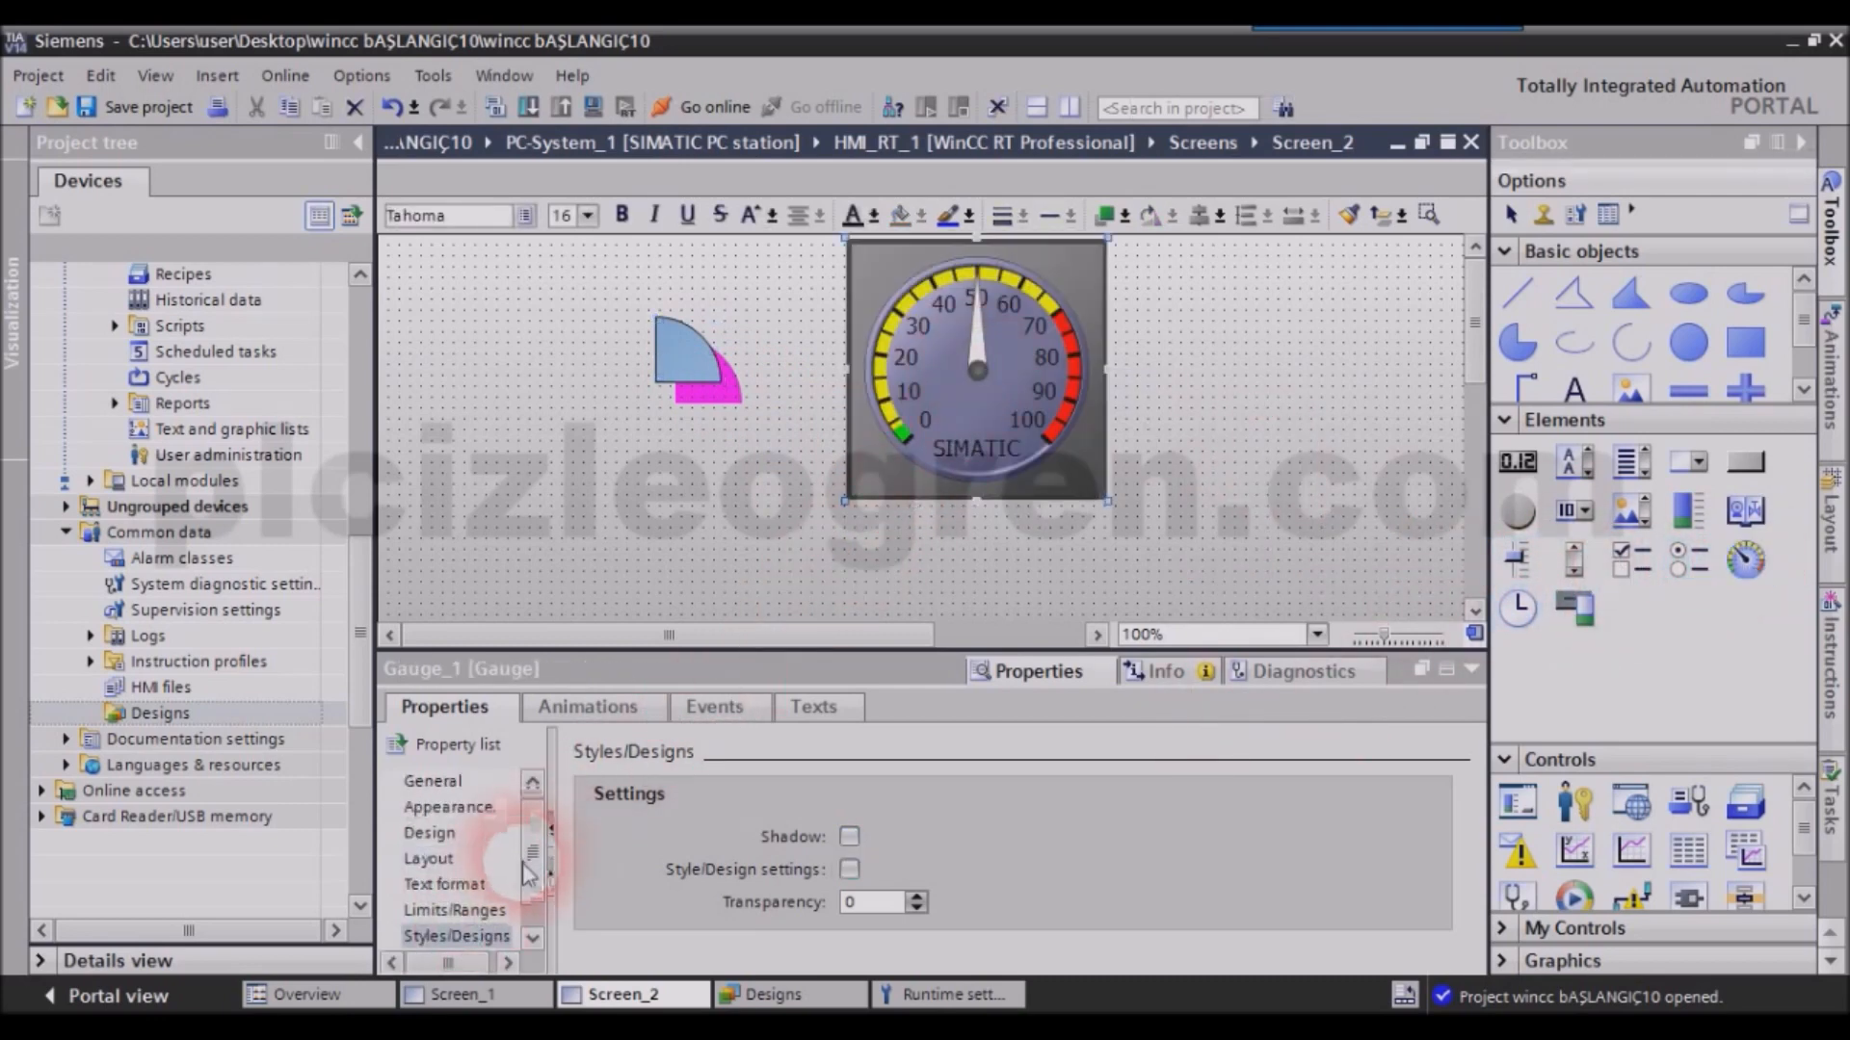
scroll(520, 857, "down", 1)
left_click(849, 837)
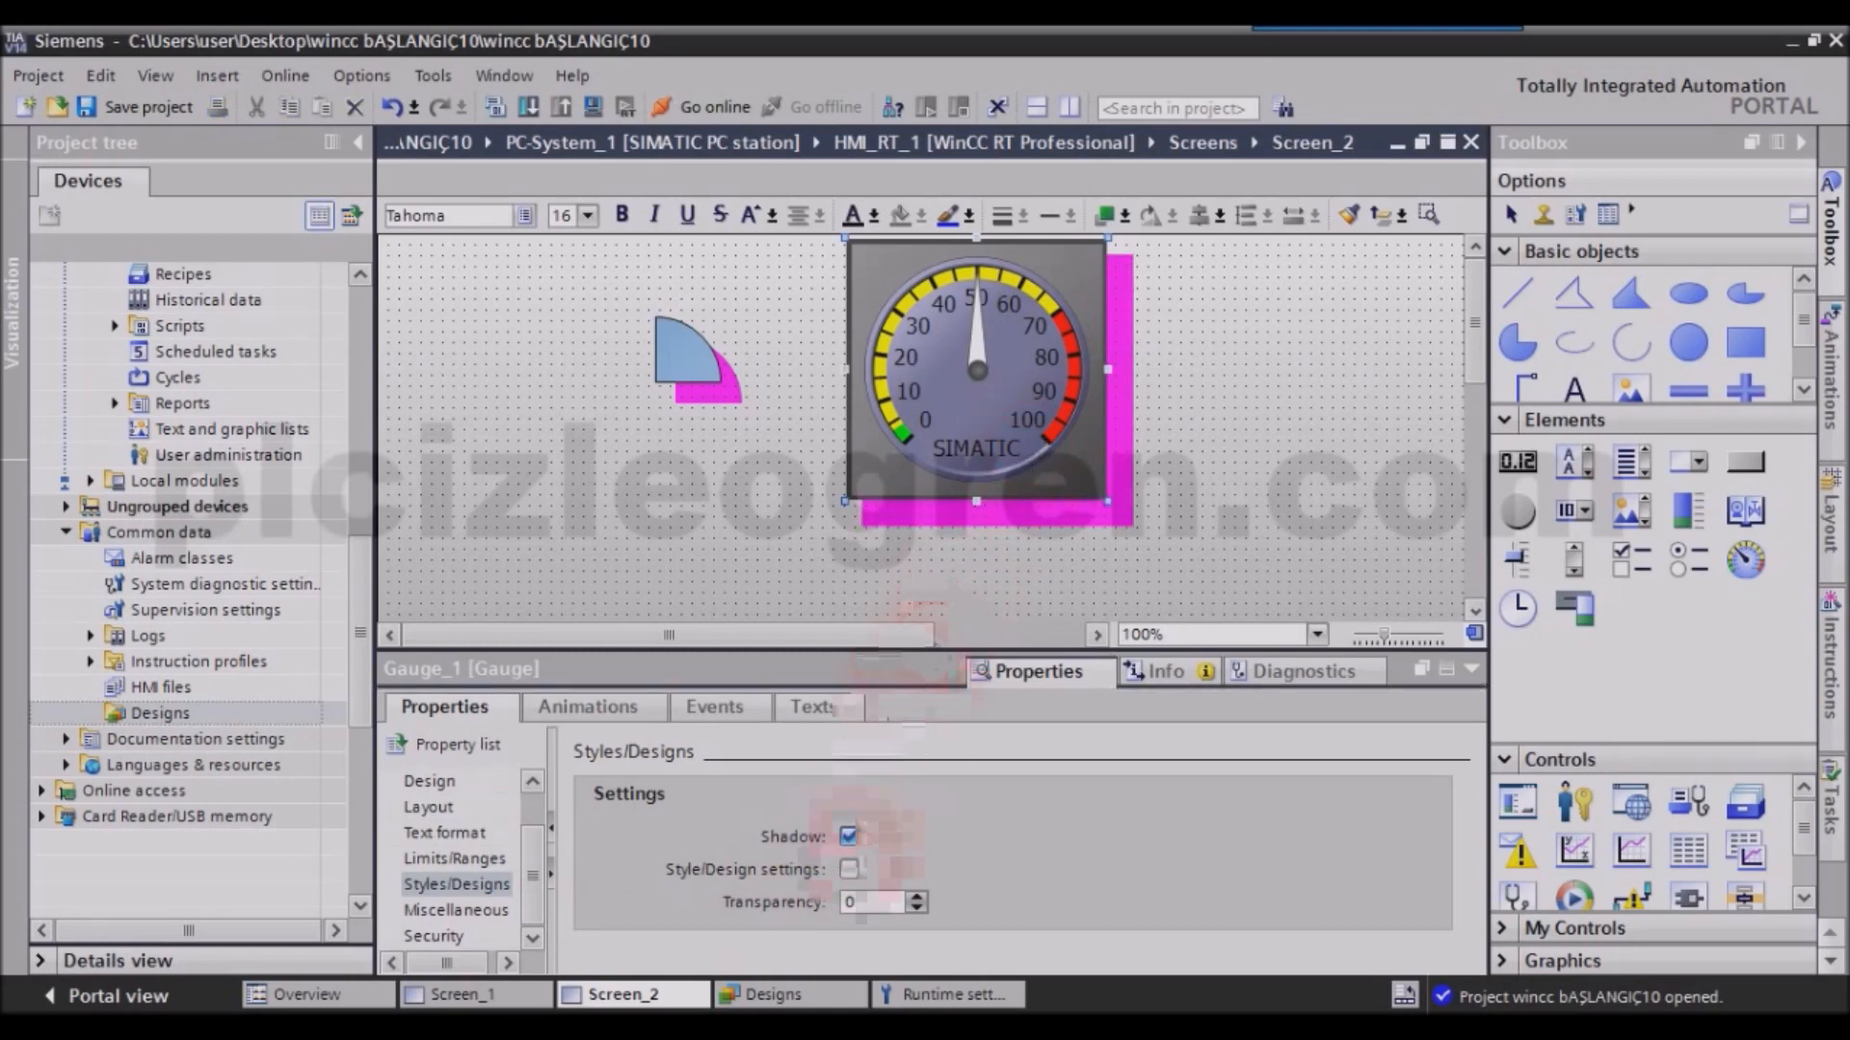
left_click(849, 870)
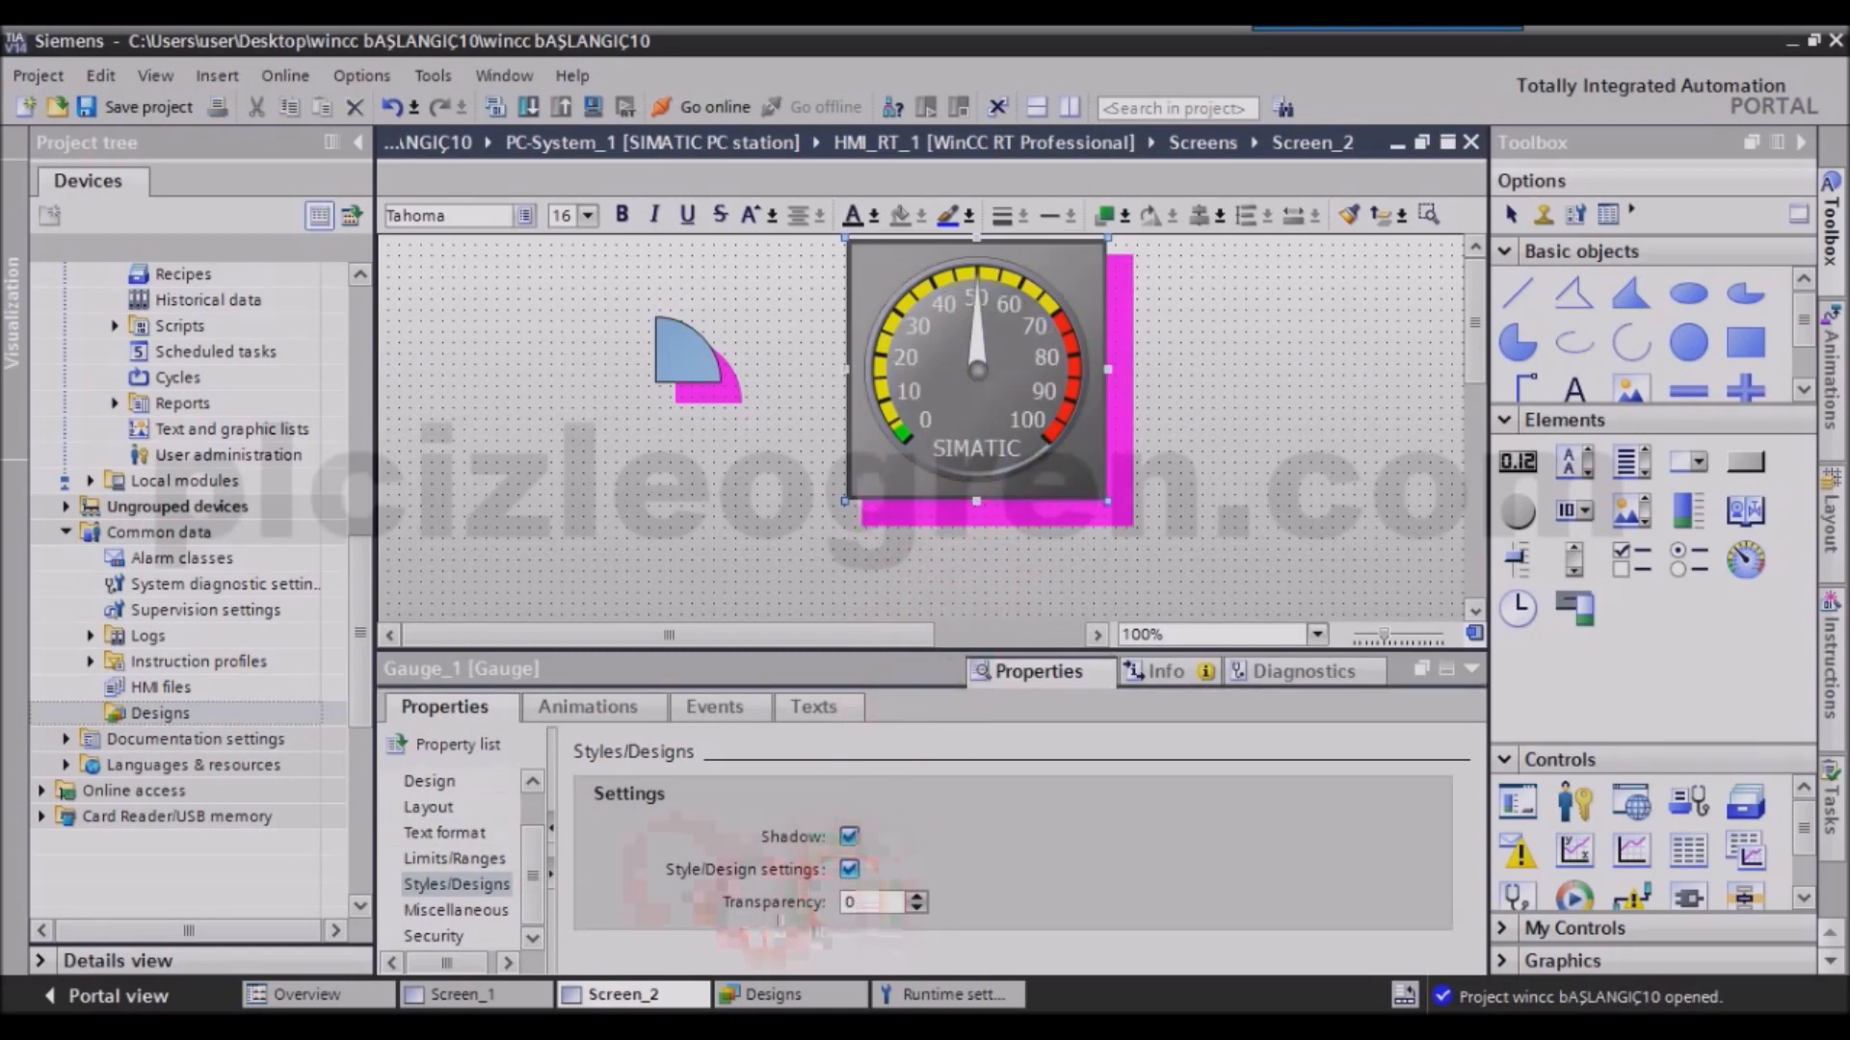
left_click_drag(1068, 397, 1026, 476)
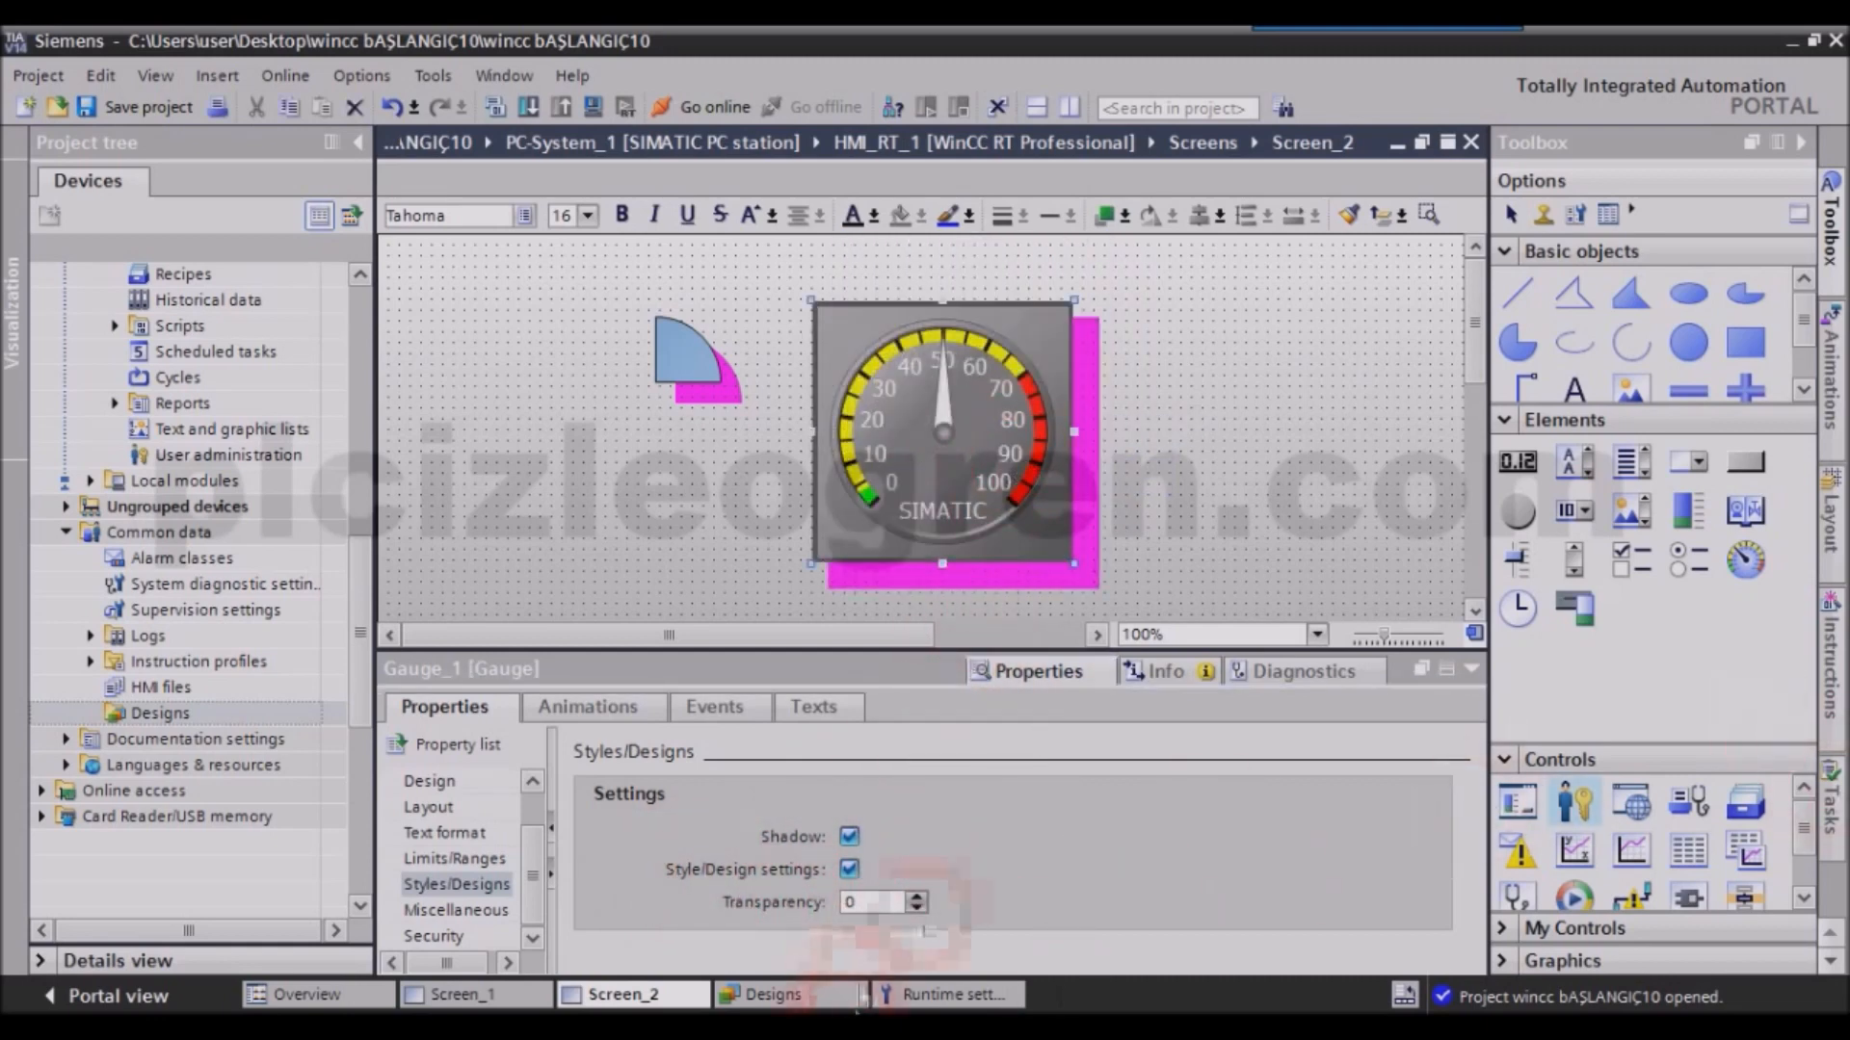
Set the gauge's transparency to 80.
left_click(917, 898)
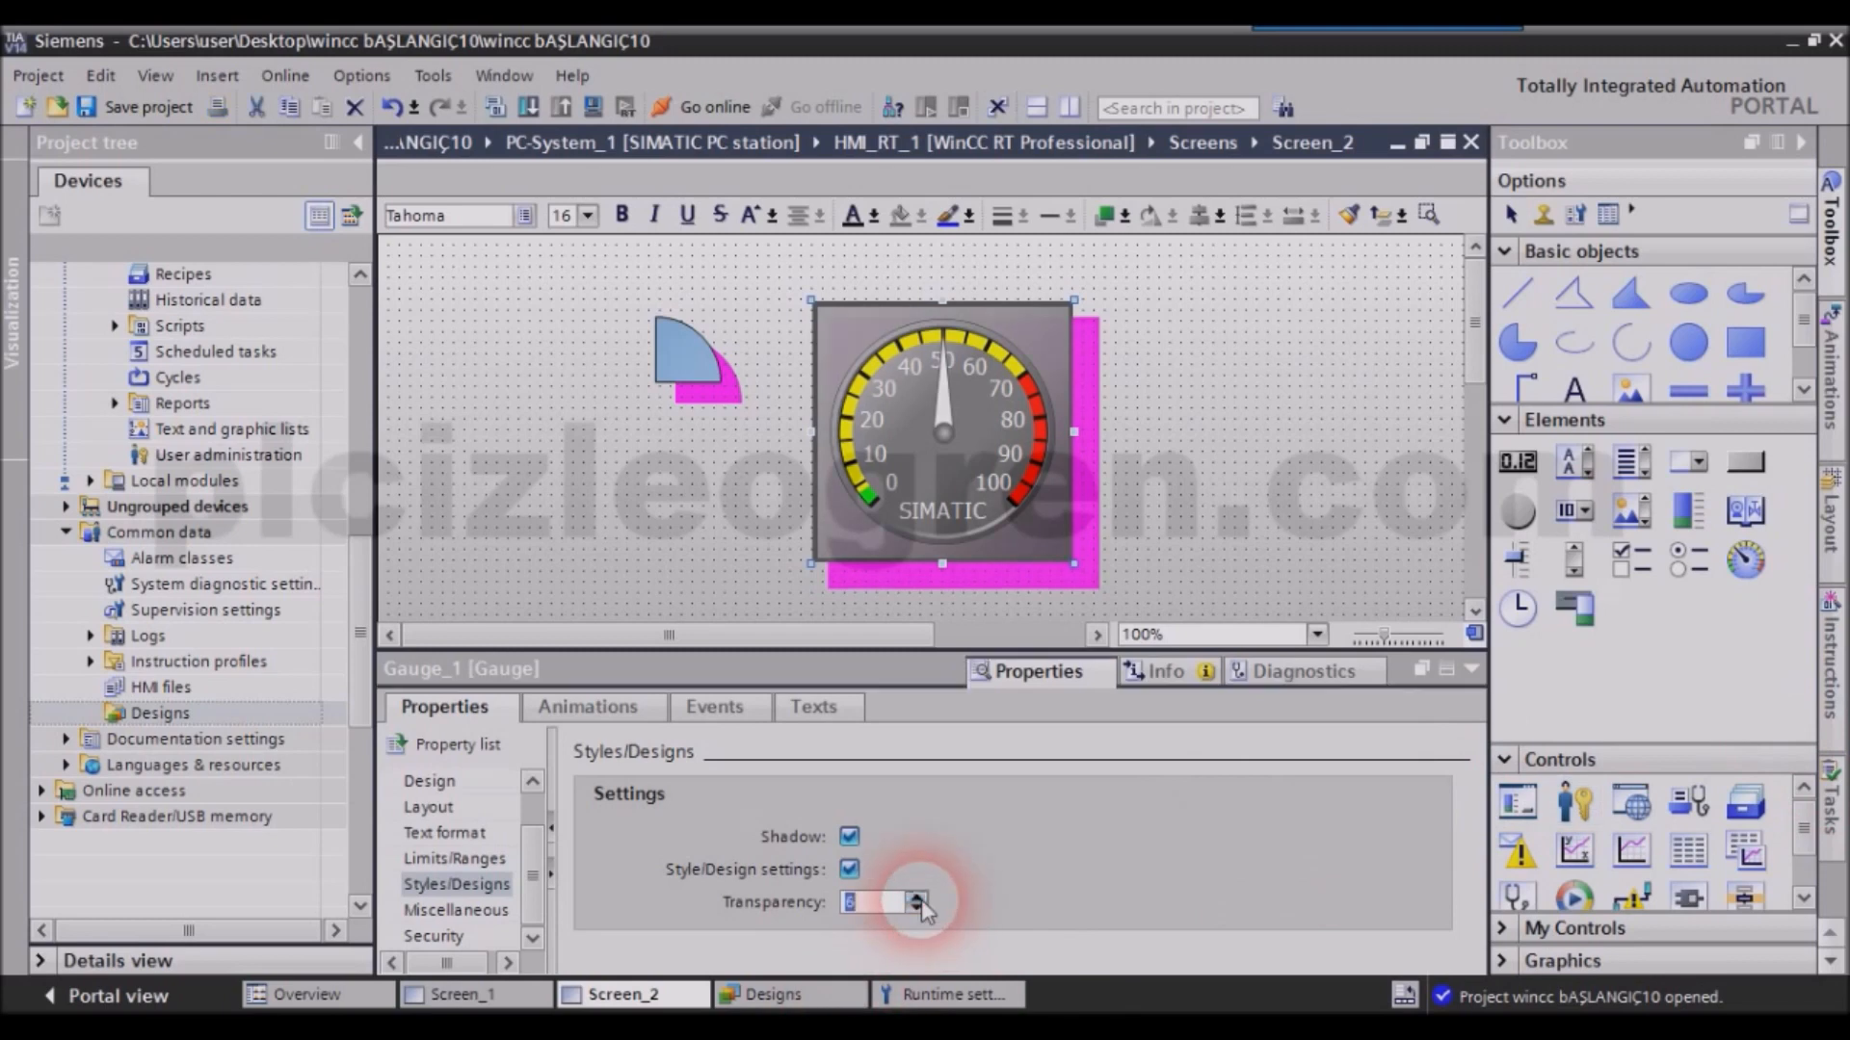
left_click(918, 899)
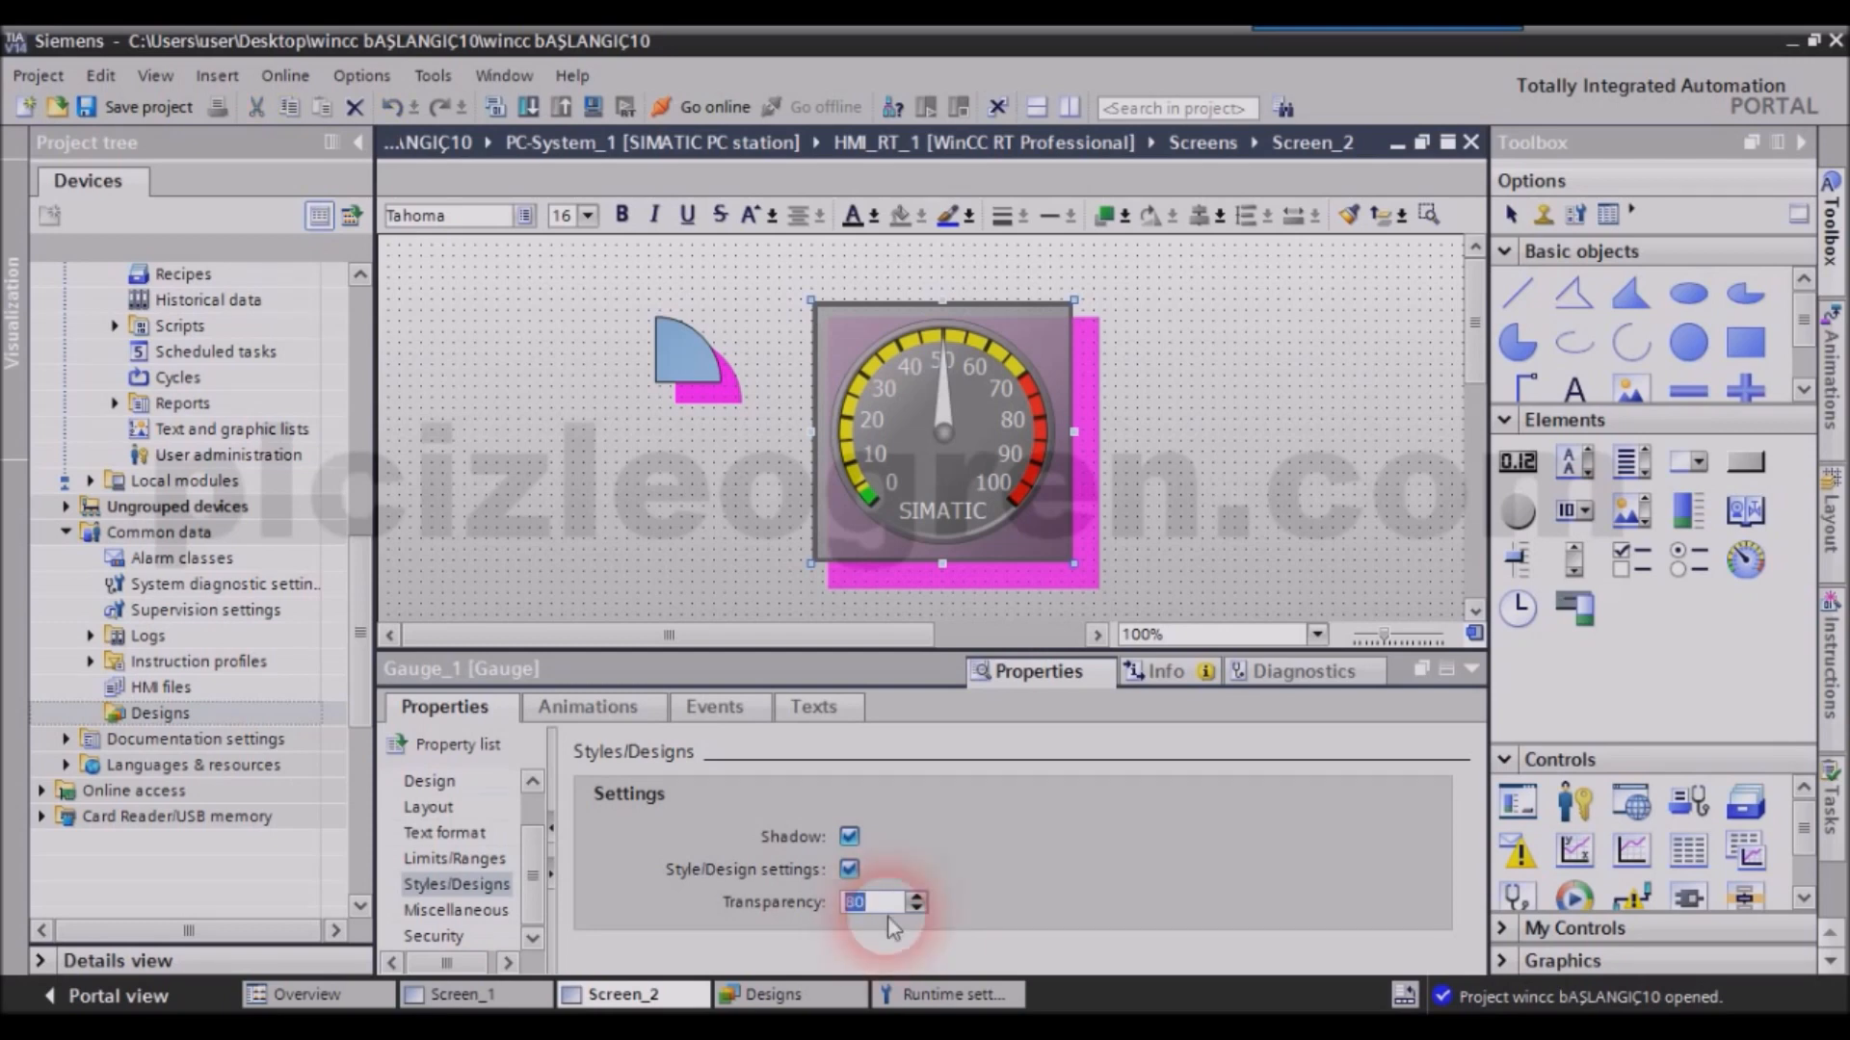
key("Return")
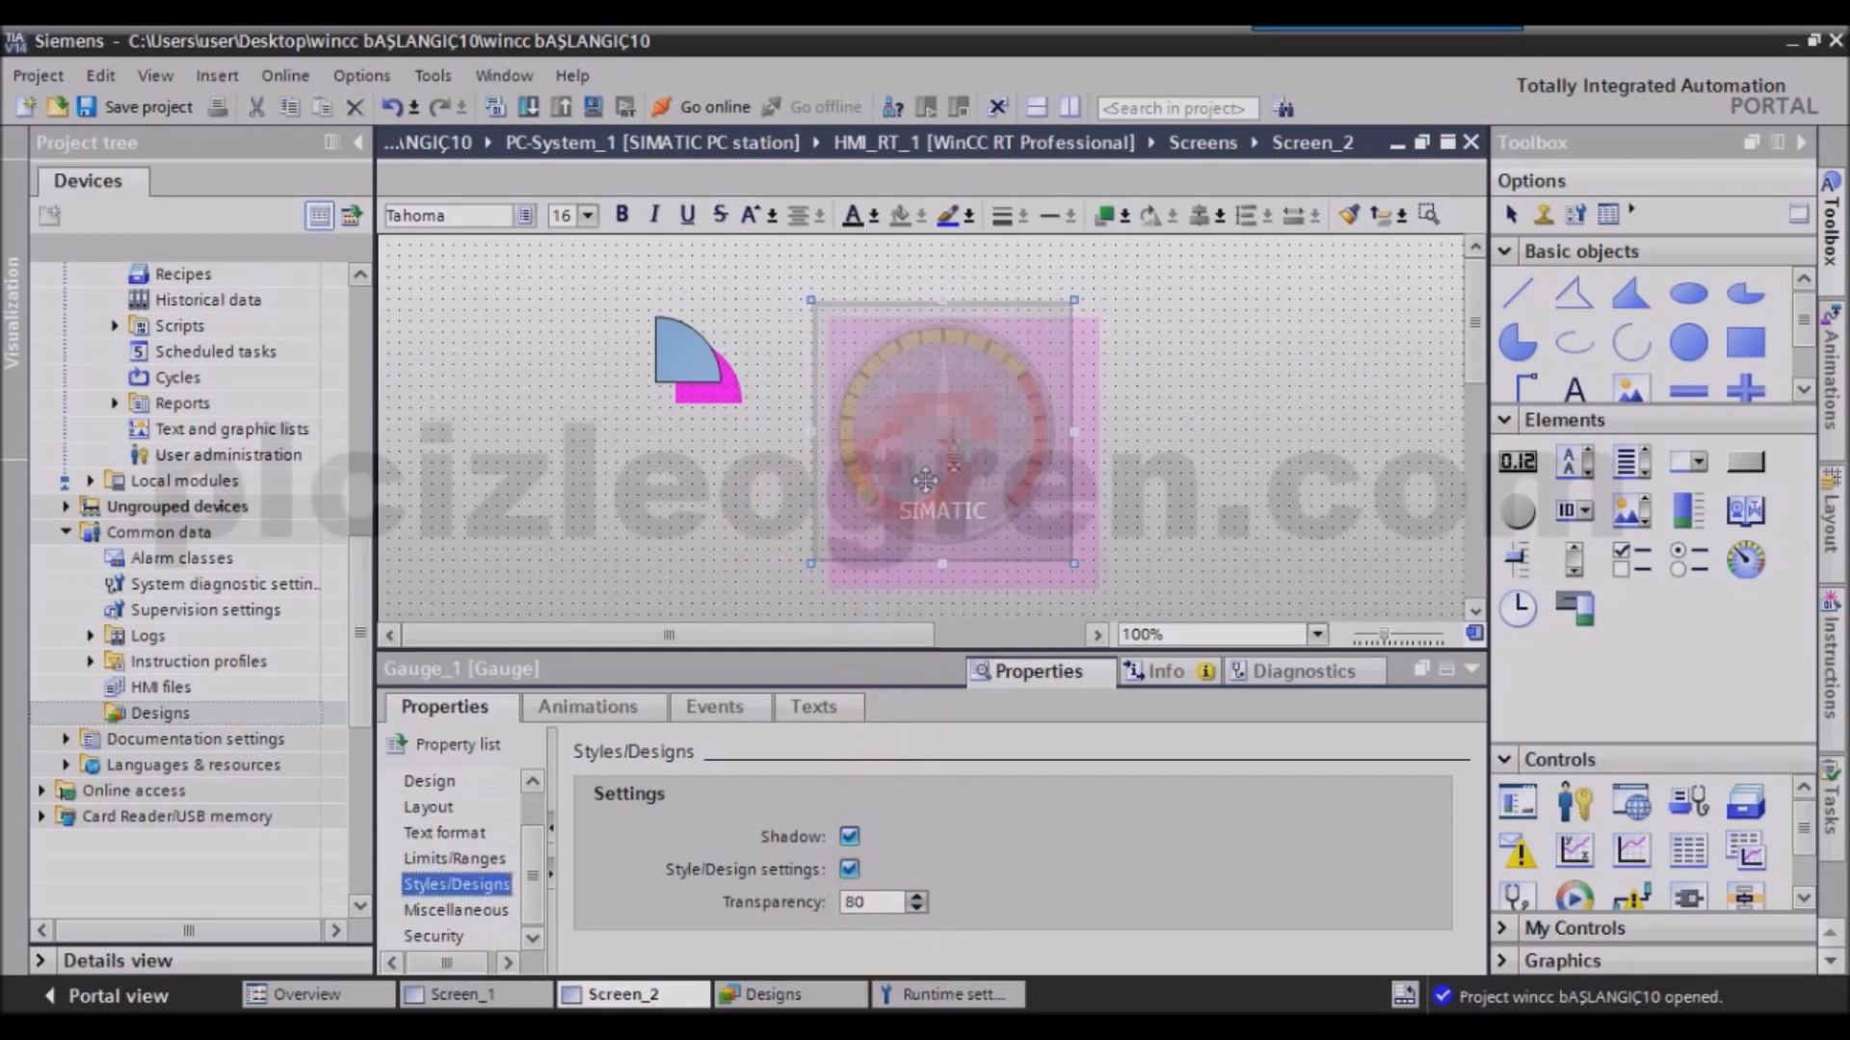
Add a clock below and left of the circle segment with its shadow and style/design settings enabled, and nudge it away from the segment.
left_click_drag(1518, 609, 578, 460)
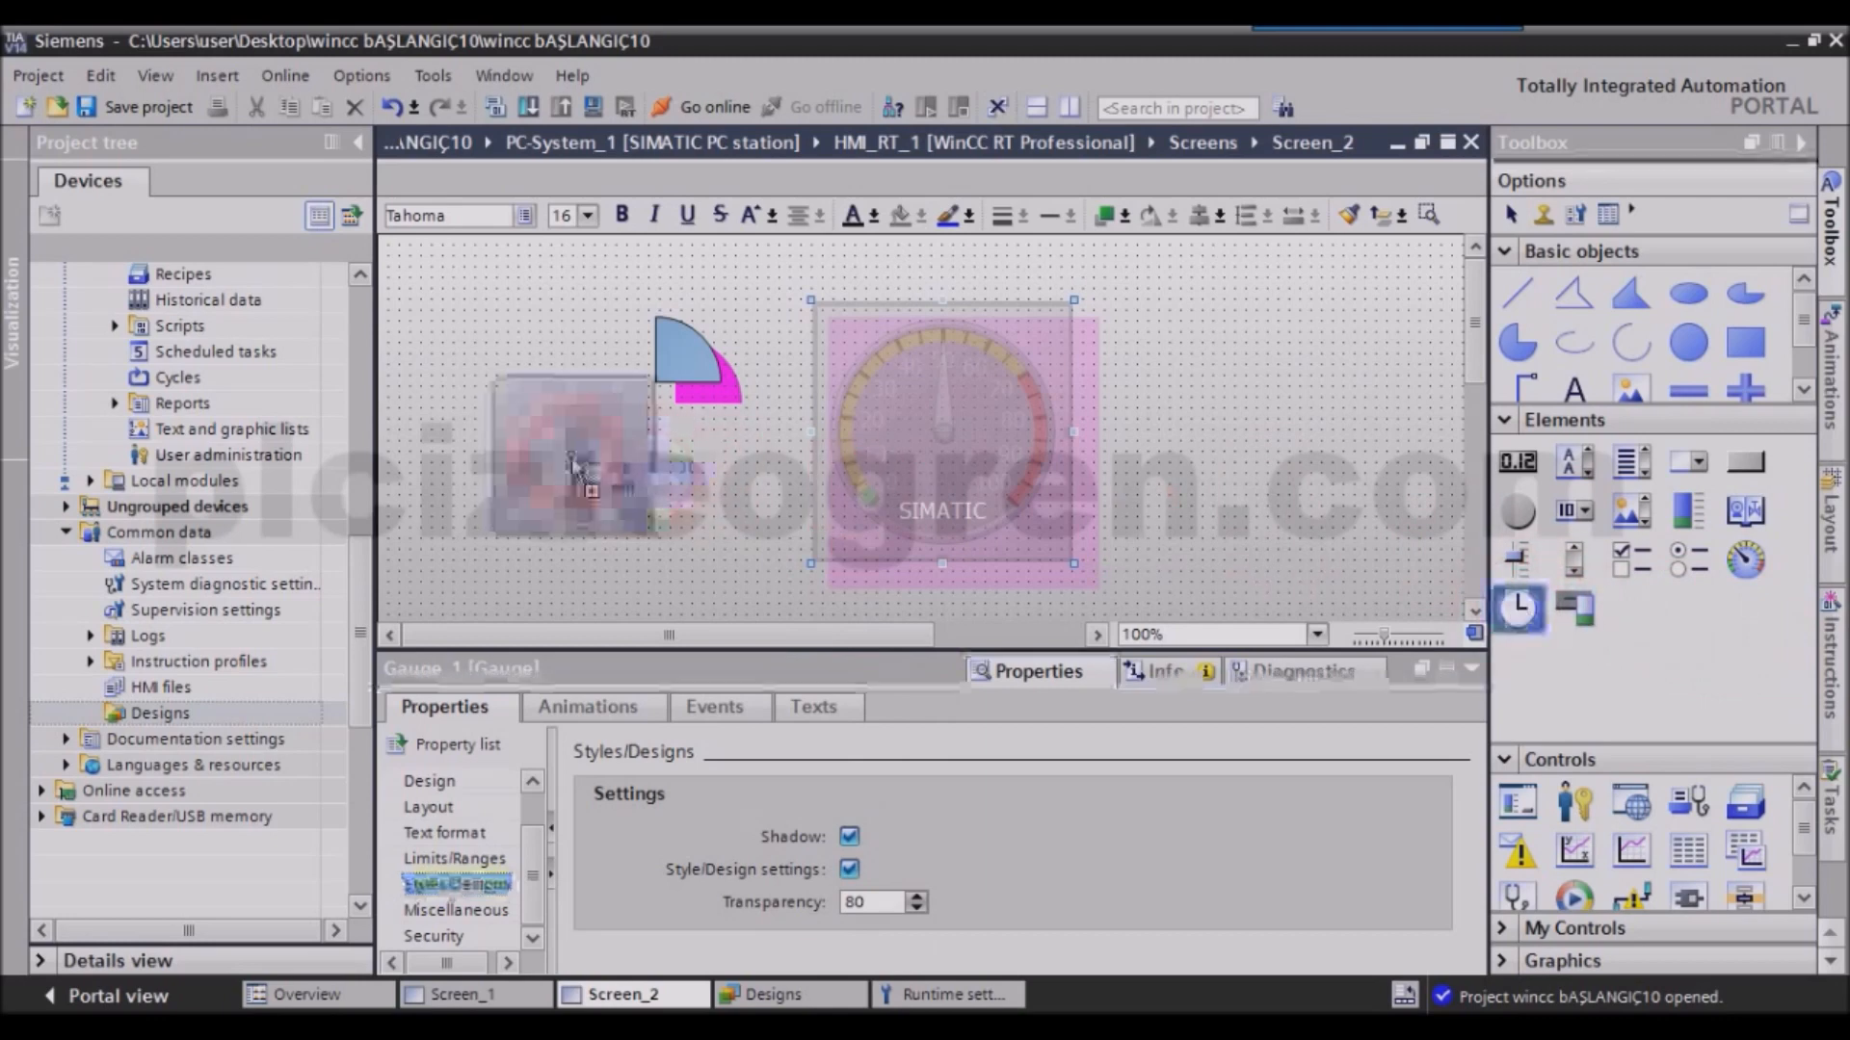
left_click(850, 837)
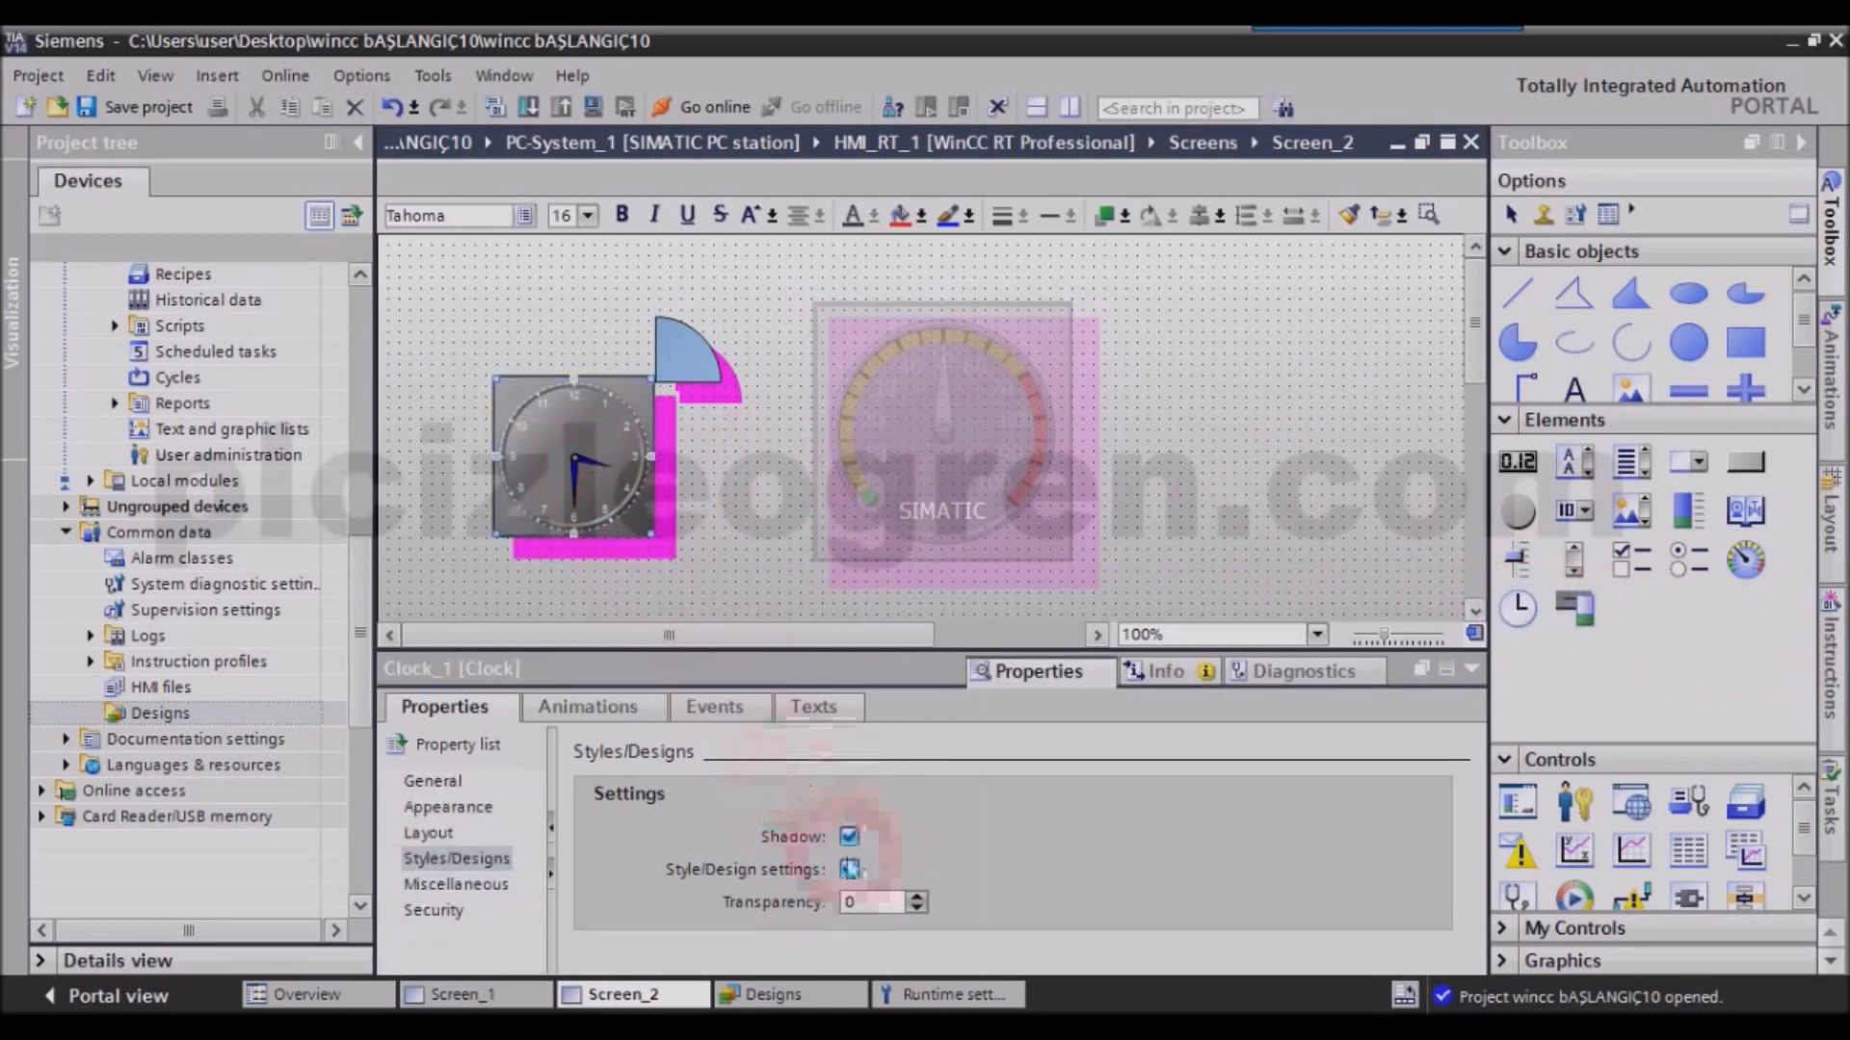
left_click_drag(573, 457, 549, 446)
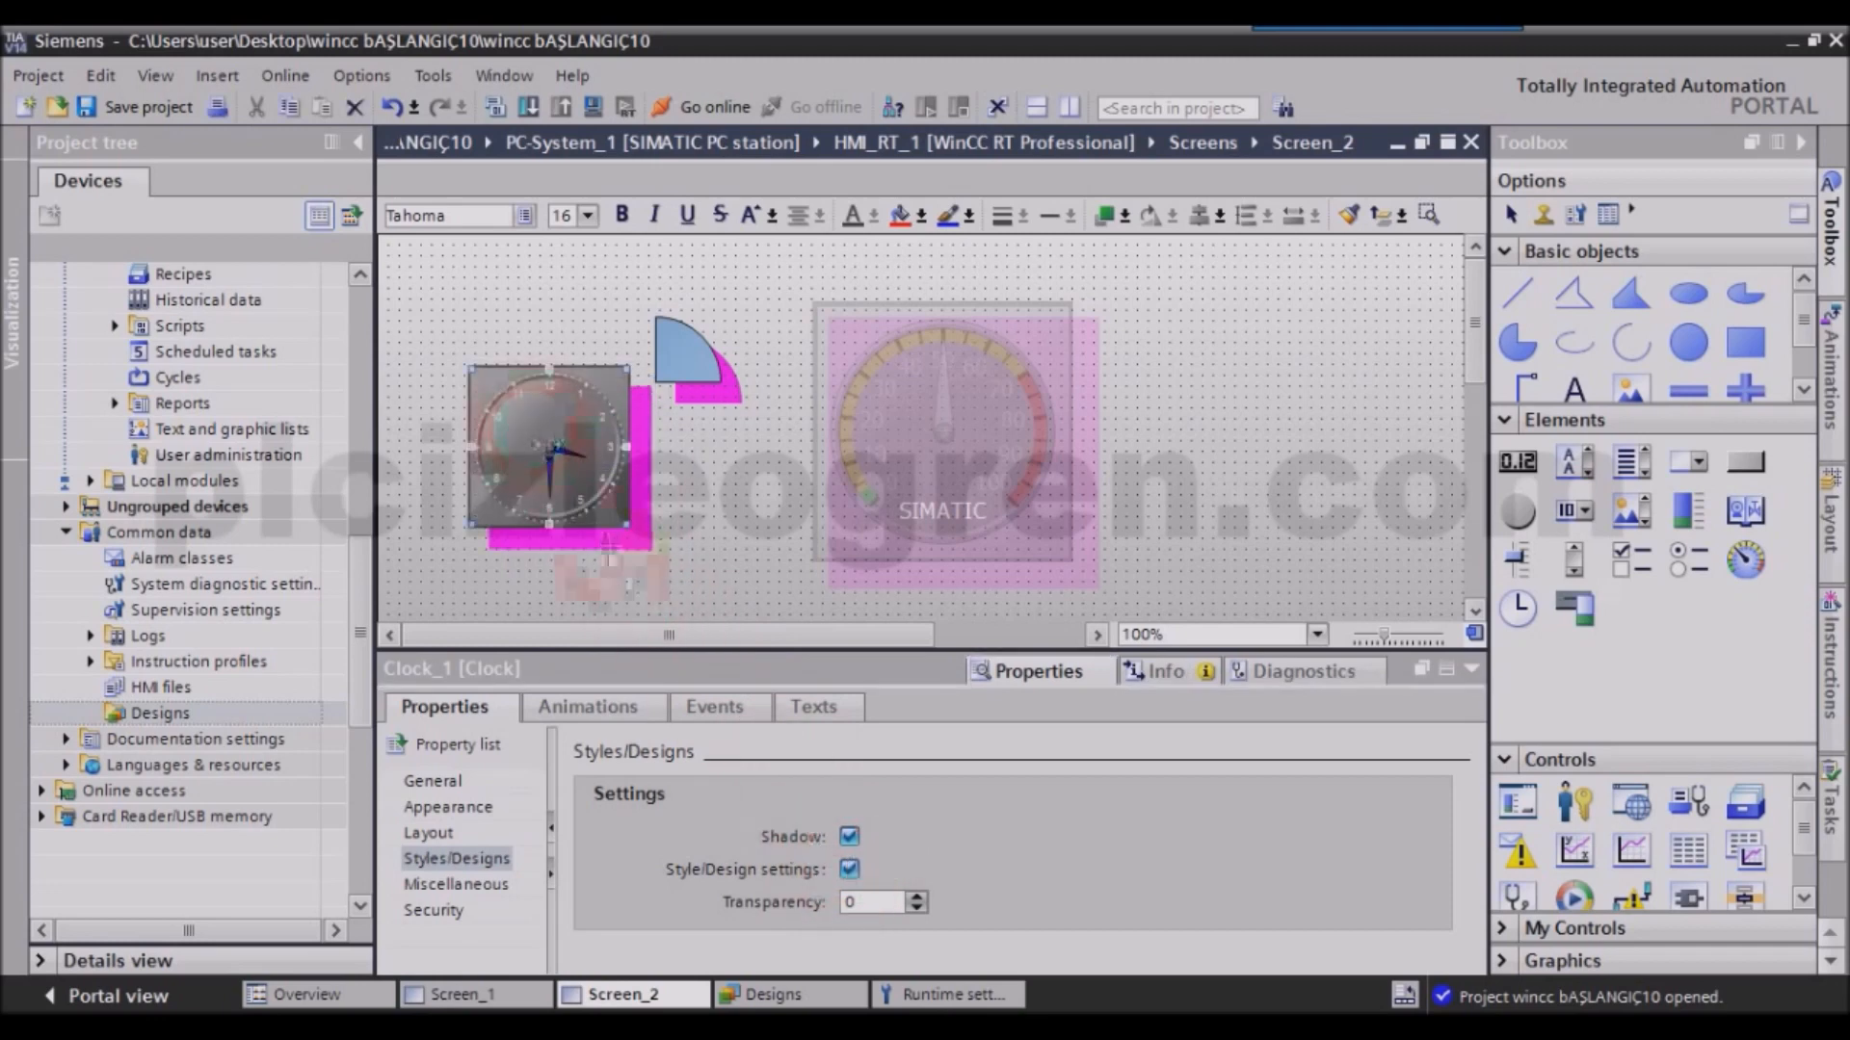
Set the clock's transparency to 50 and deselect it.
left_click(834, 905)
type("50")
left_click(862, 844)
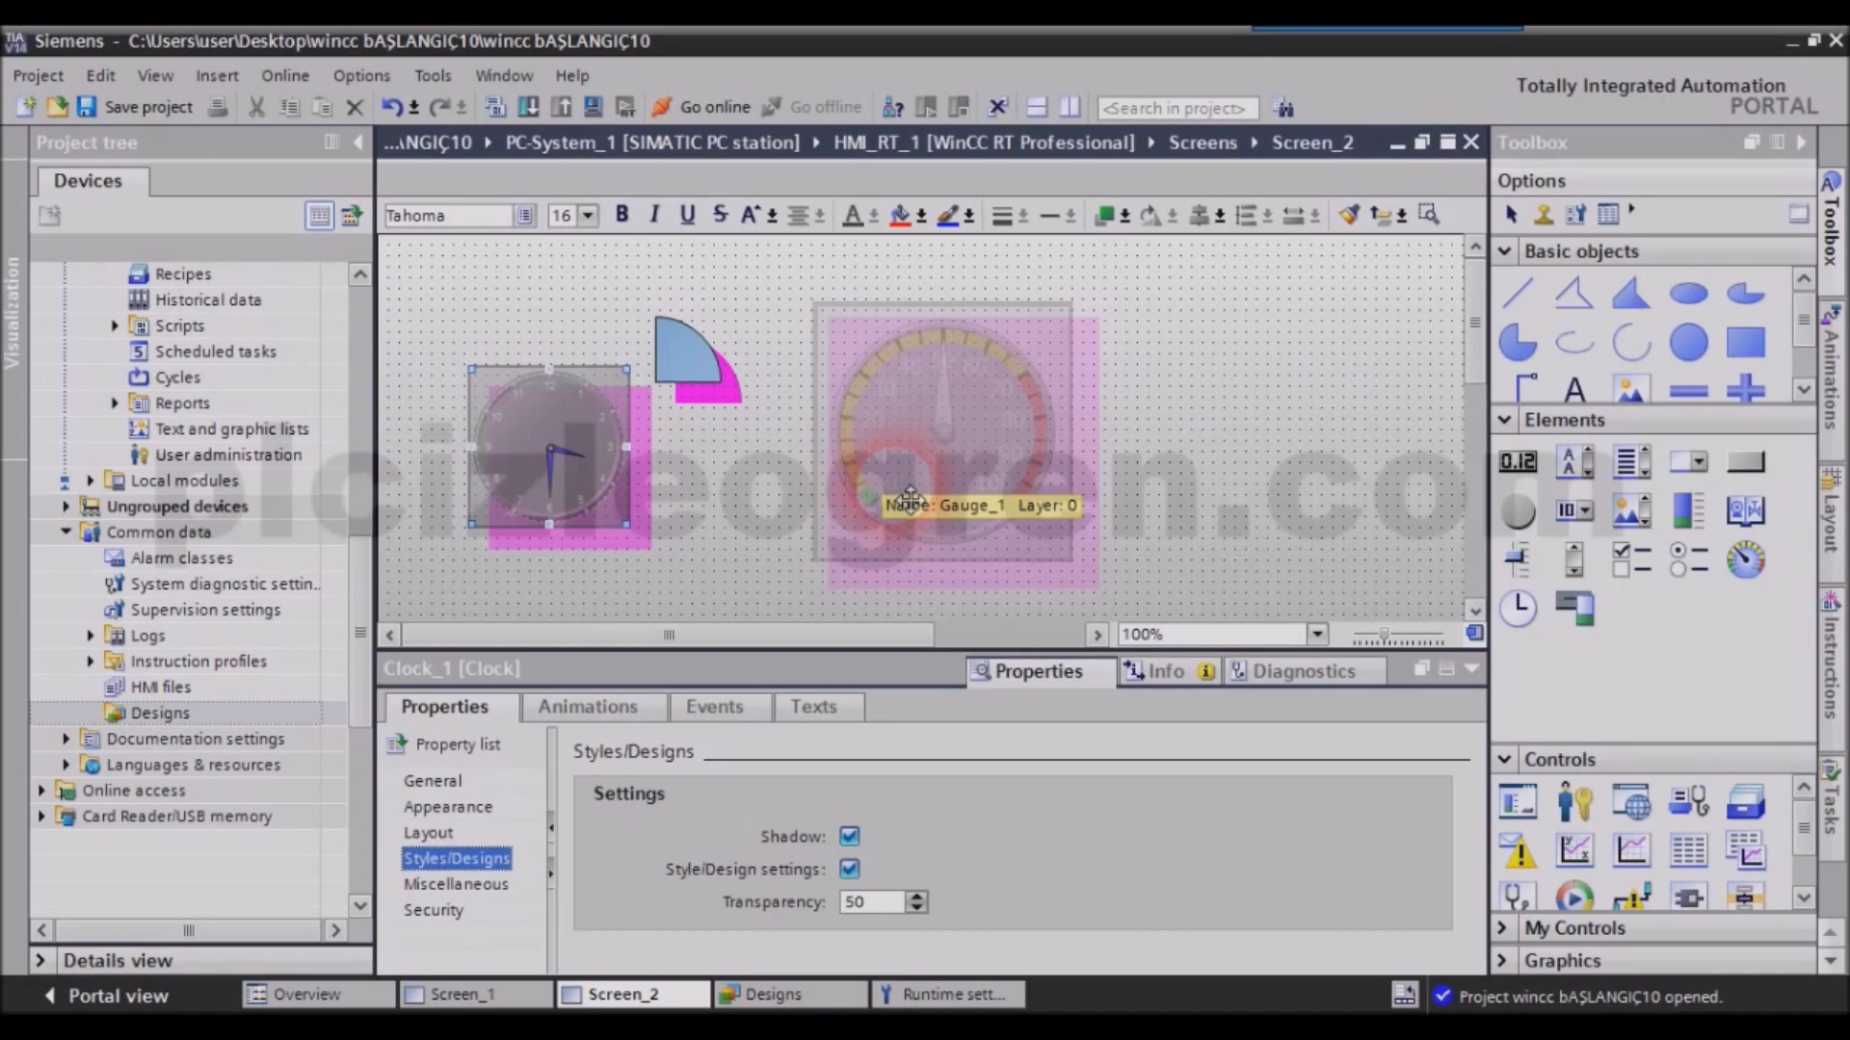
left_click(1313, 412)
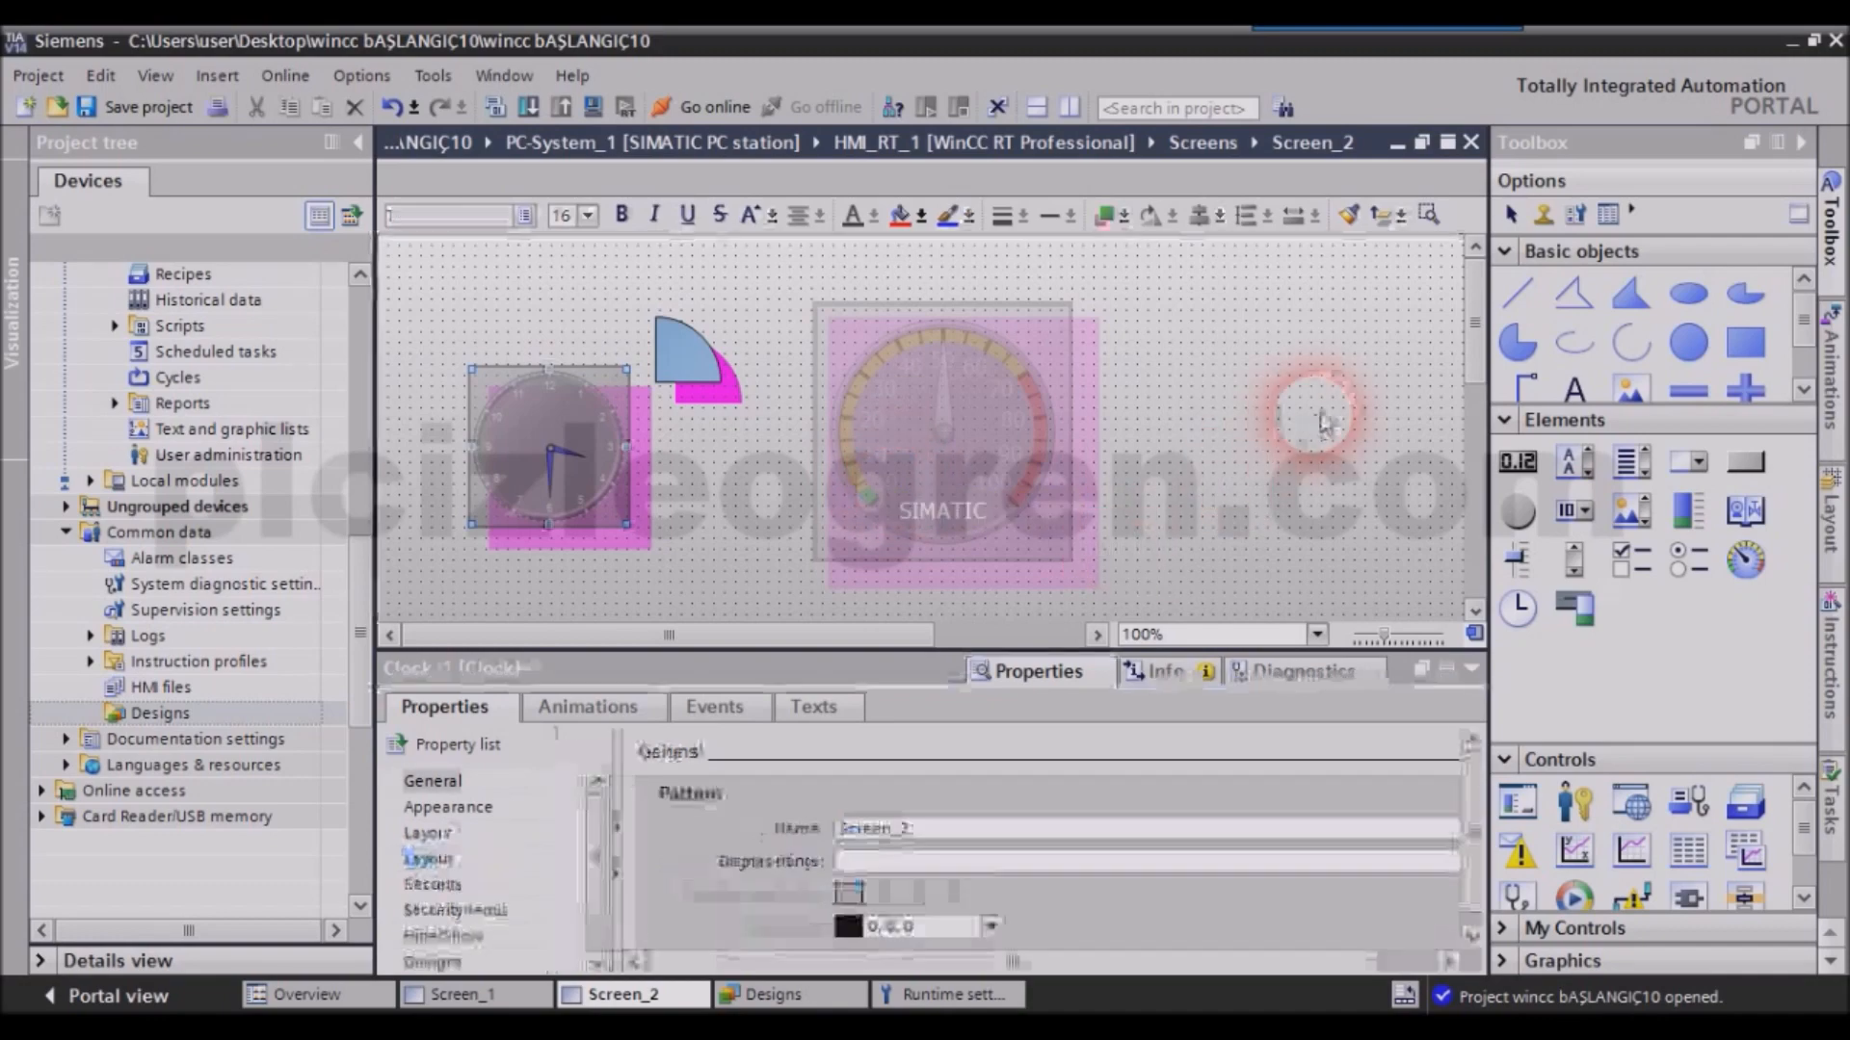
Examine Screen_2's Designs settings for the color scheme option.
mouse_move(1480, 342)
left_mouse_down()
mouse_move(1470, 422)
mouse_move(1458, 363)
left_mouse_up()
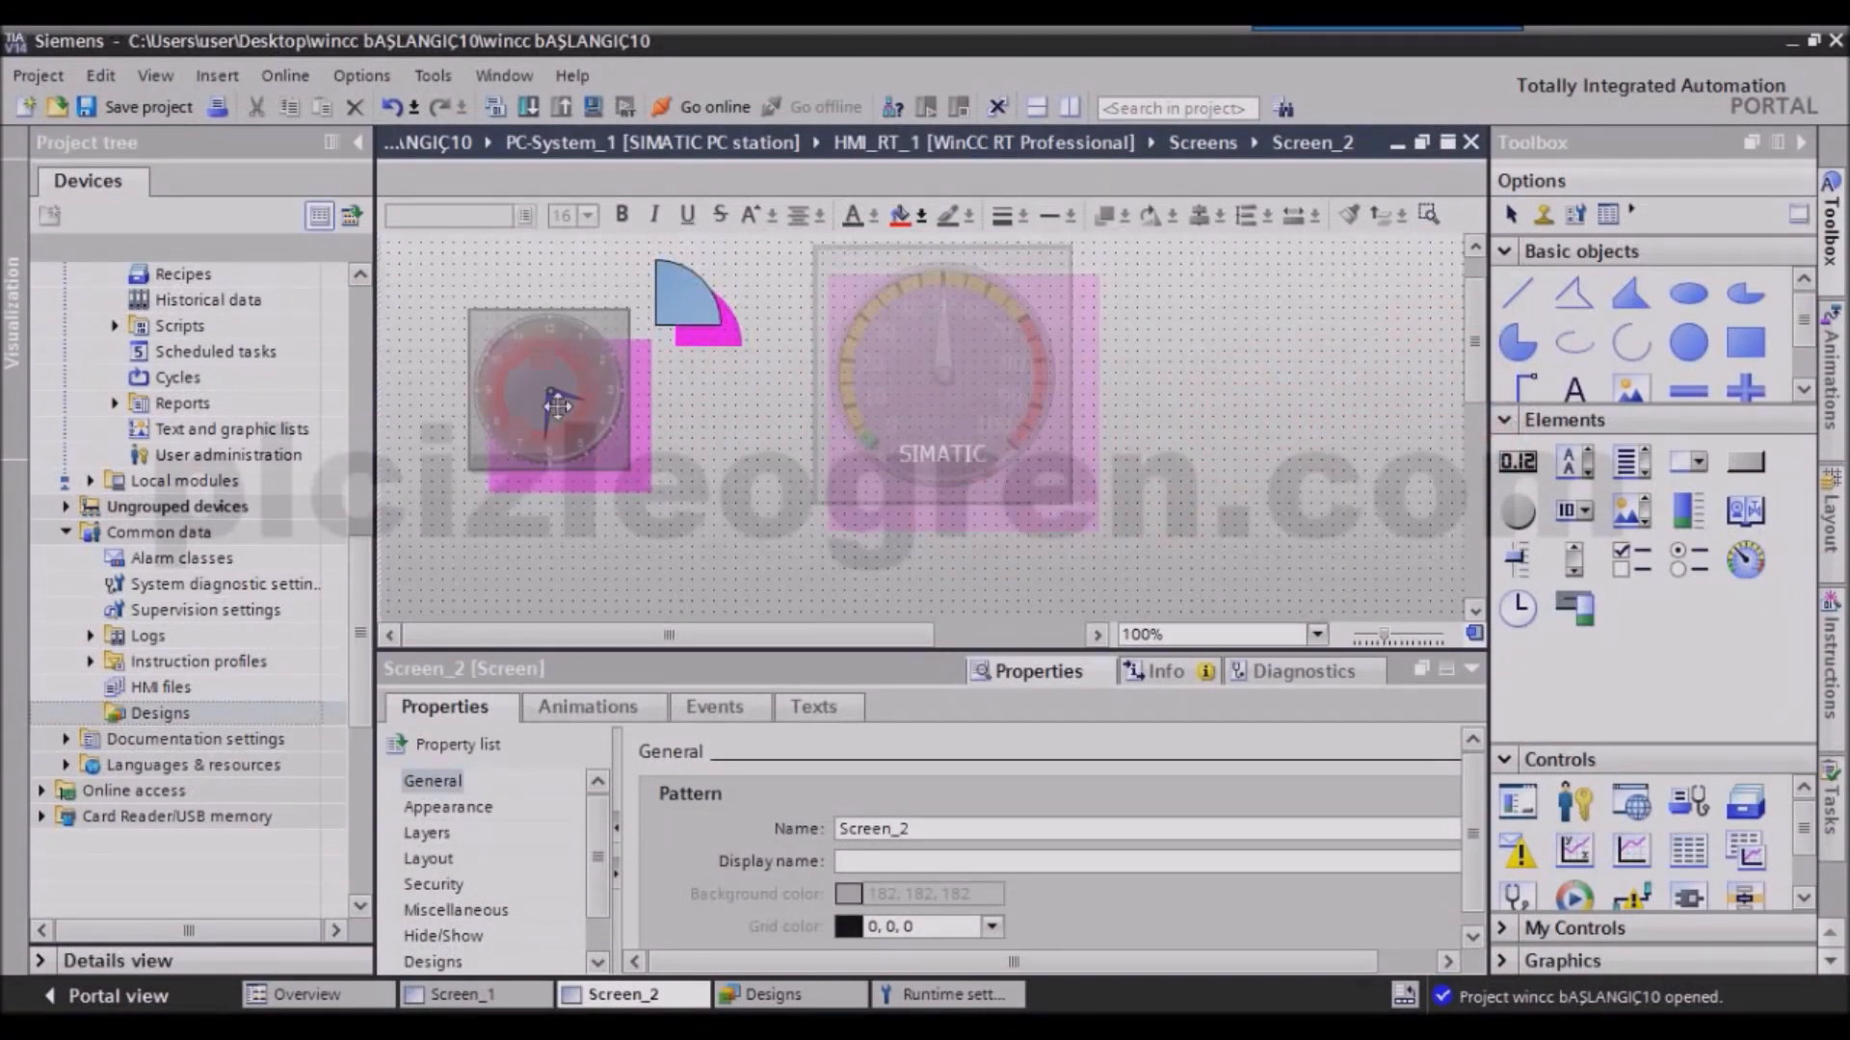
left_click_drag(597, 827, 597, 853)
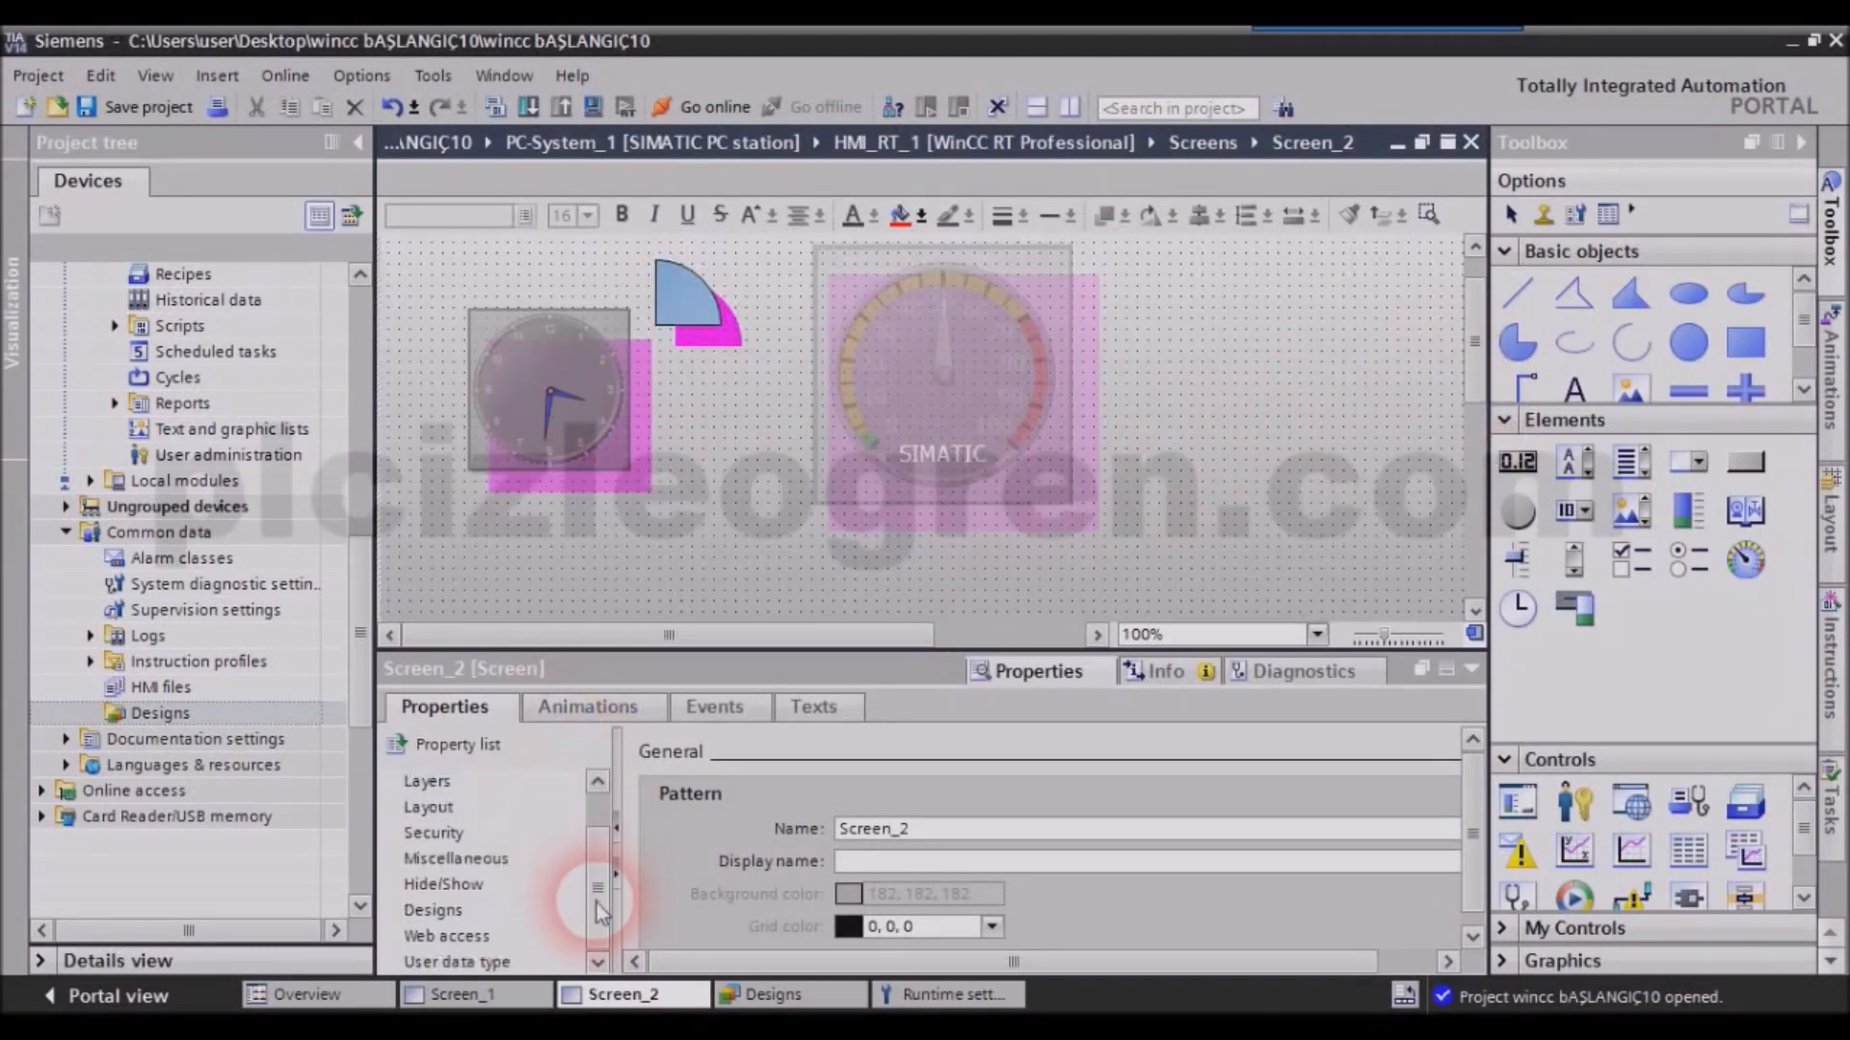
left_click(433, 911)
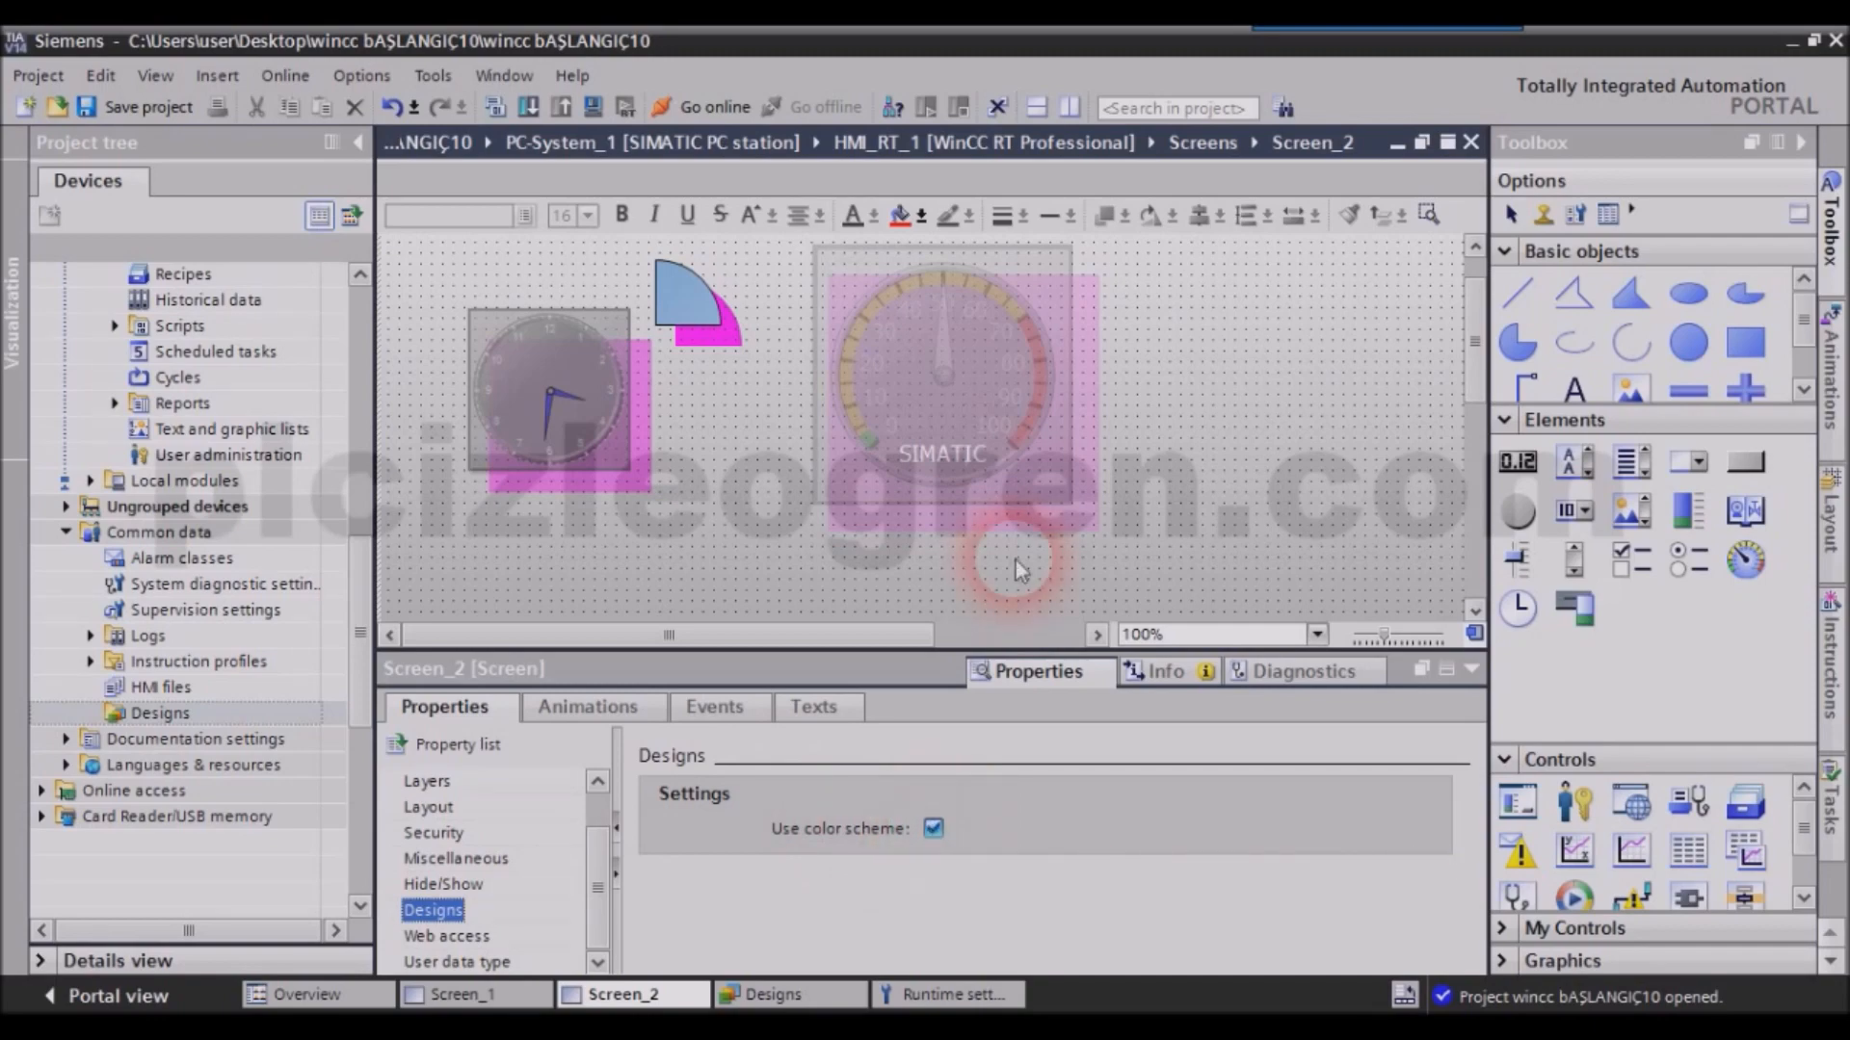
left_click_drag(1476, 322, 1478, 303)
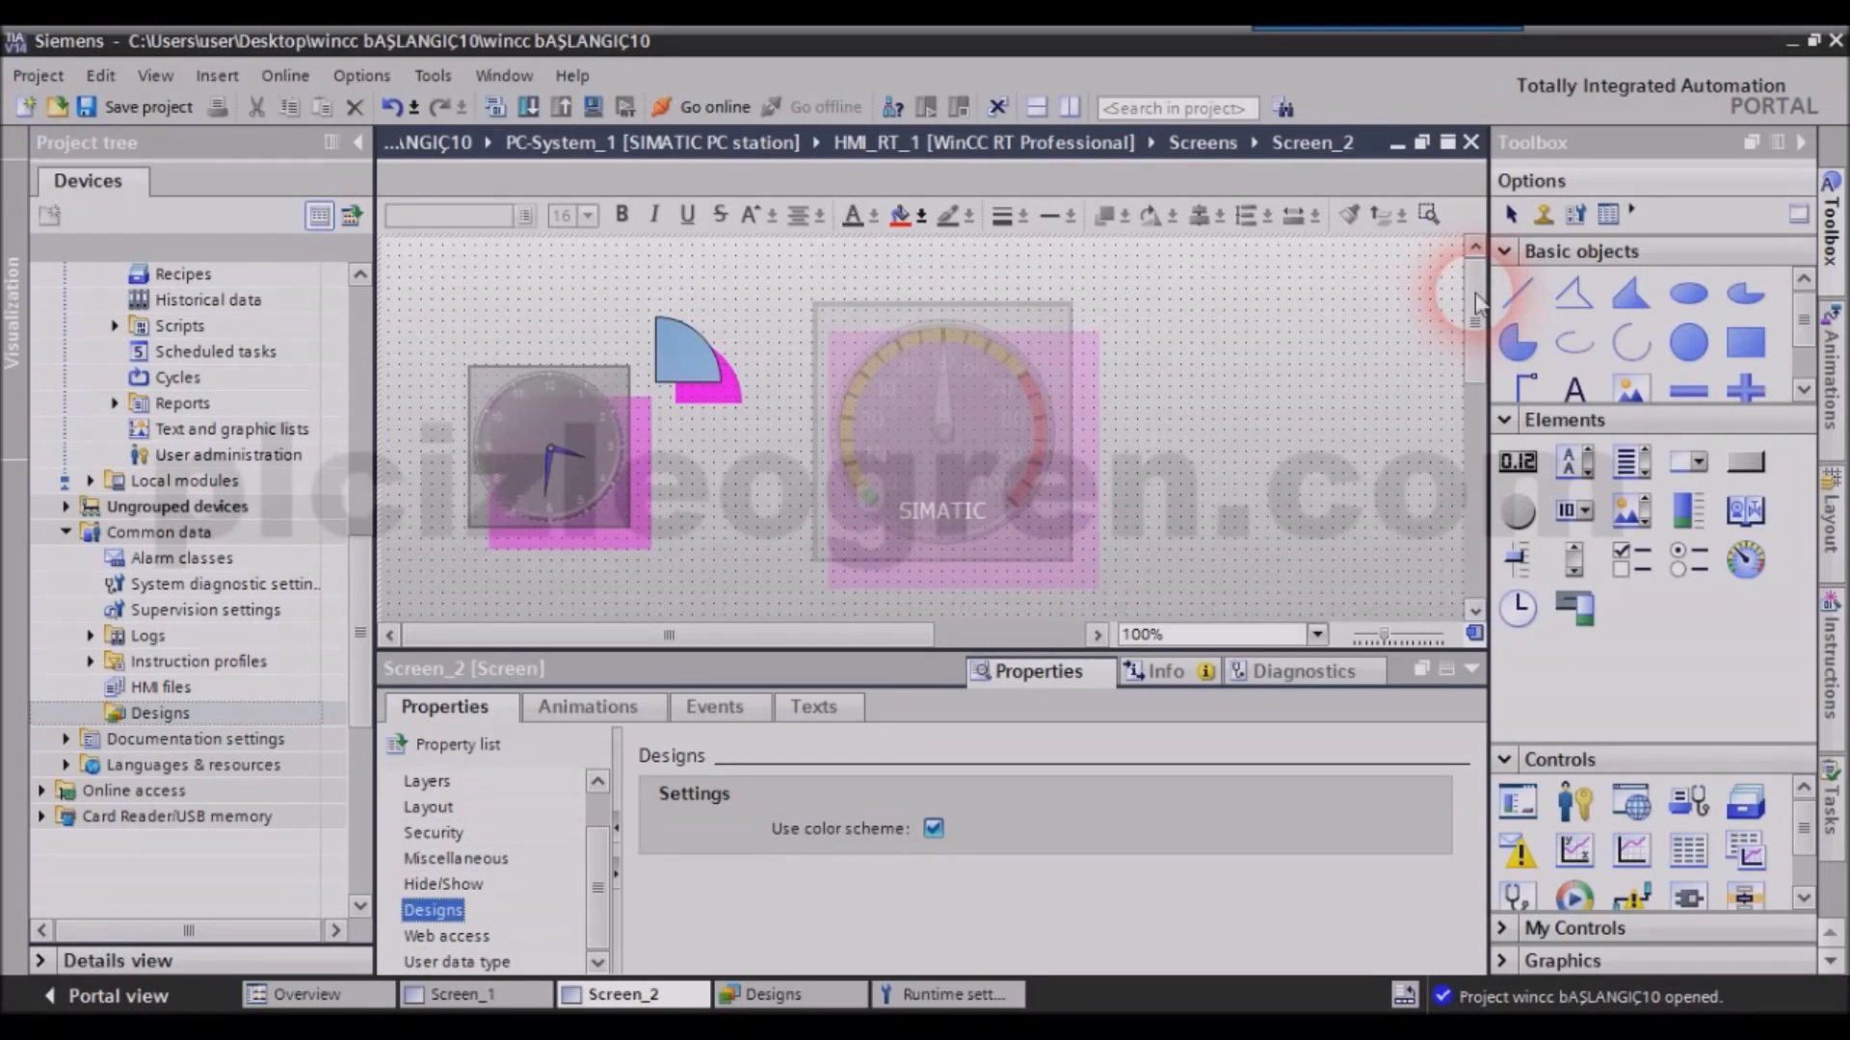
left_click(1291, 401)
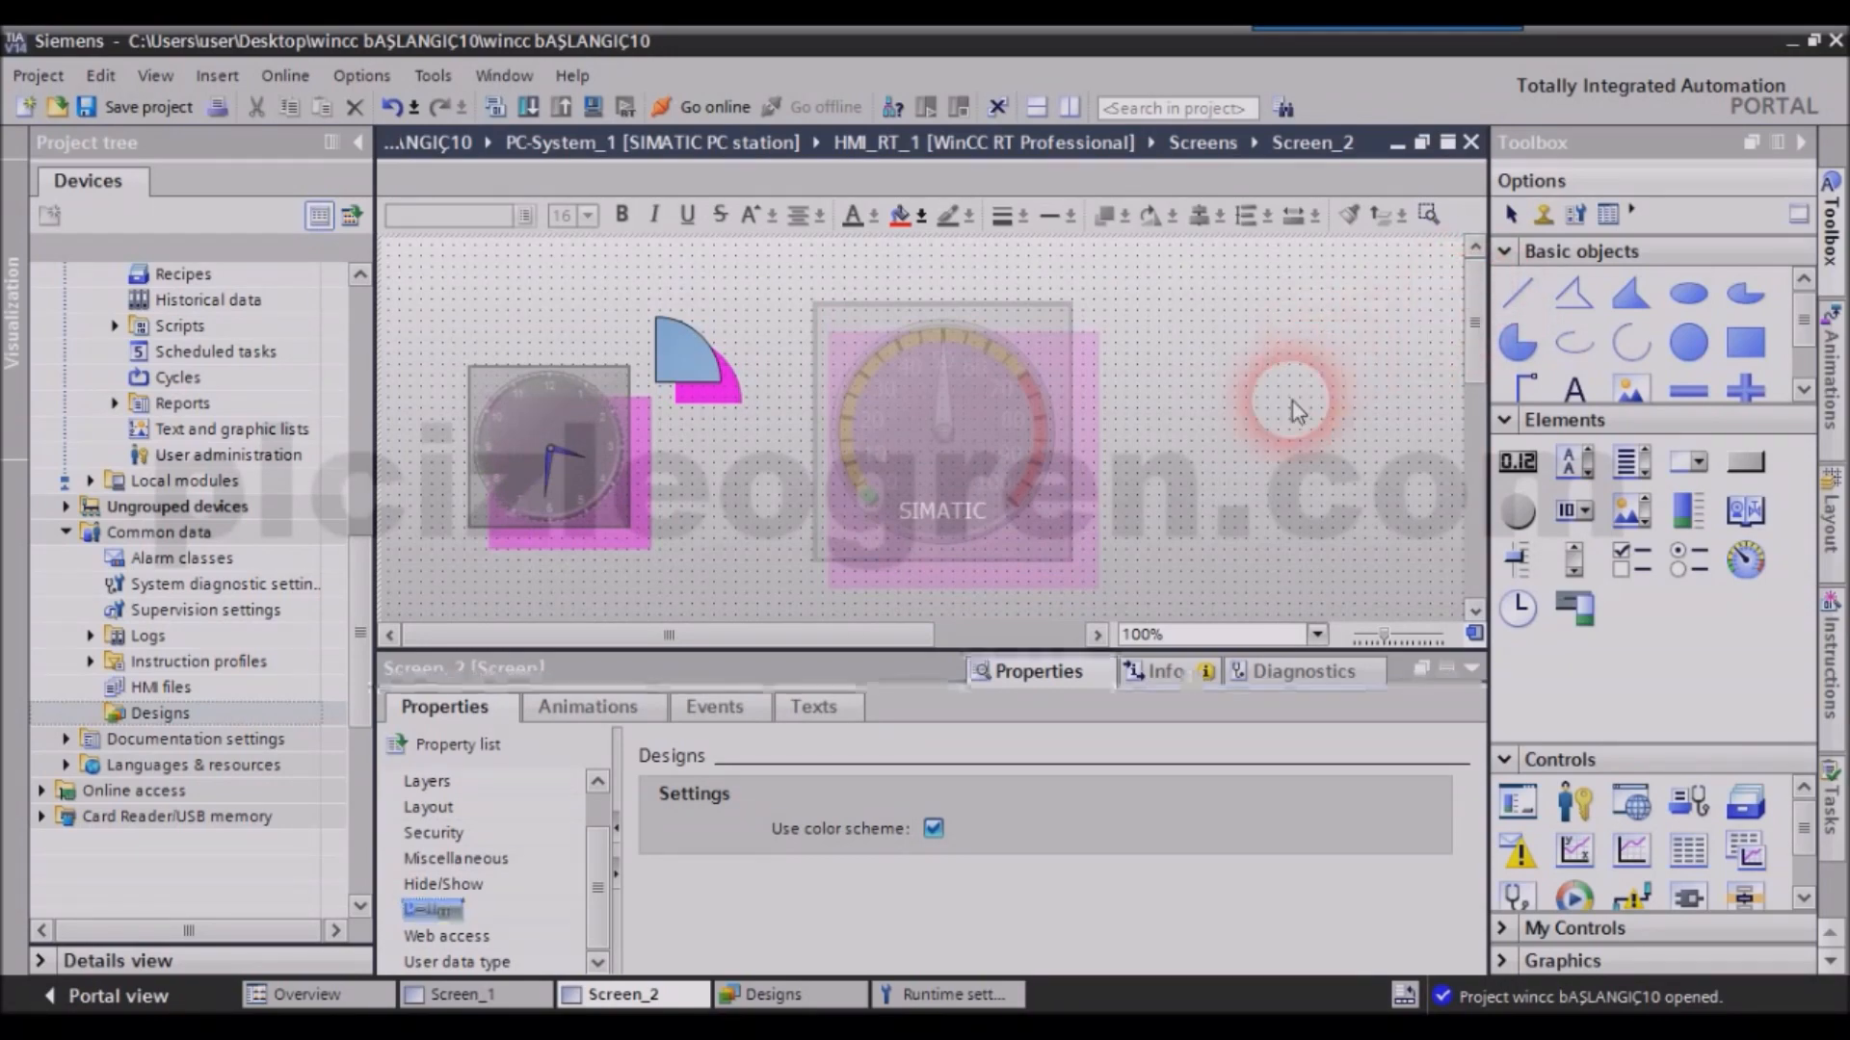
Delete the gauge, the clock and the circle segment from Screen_2.
left_click(1011, 468)
key("Delete")
left_click(581, 469)
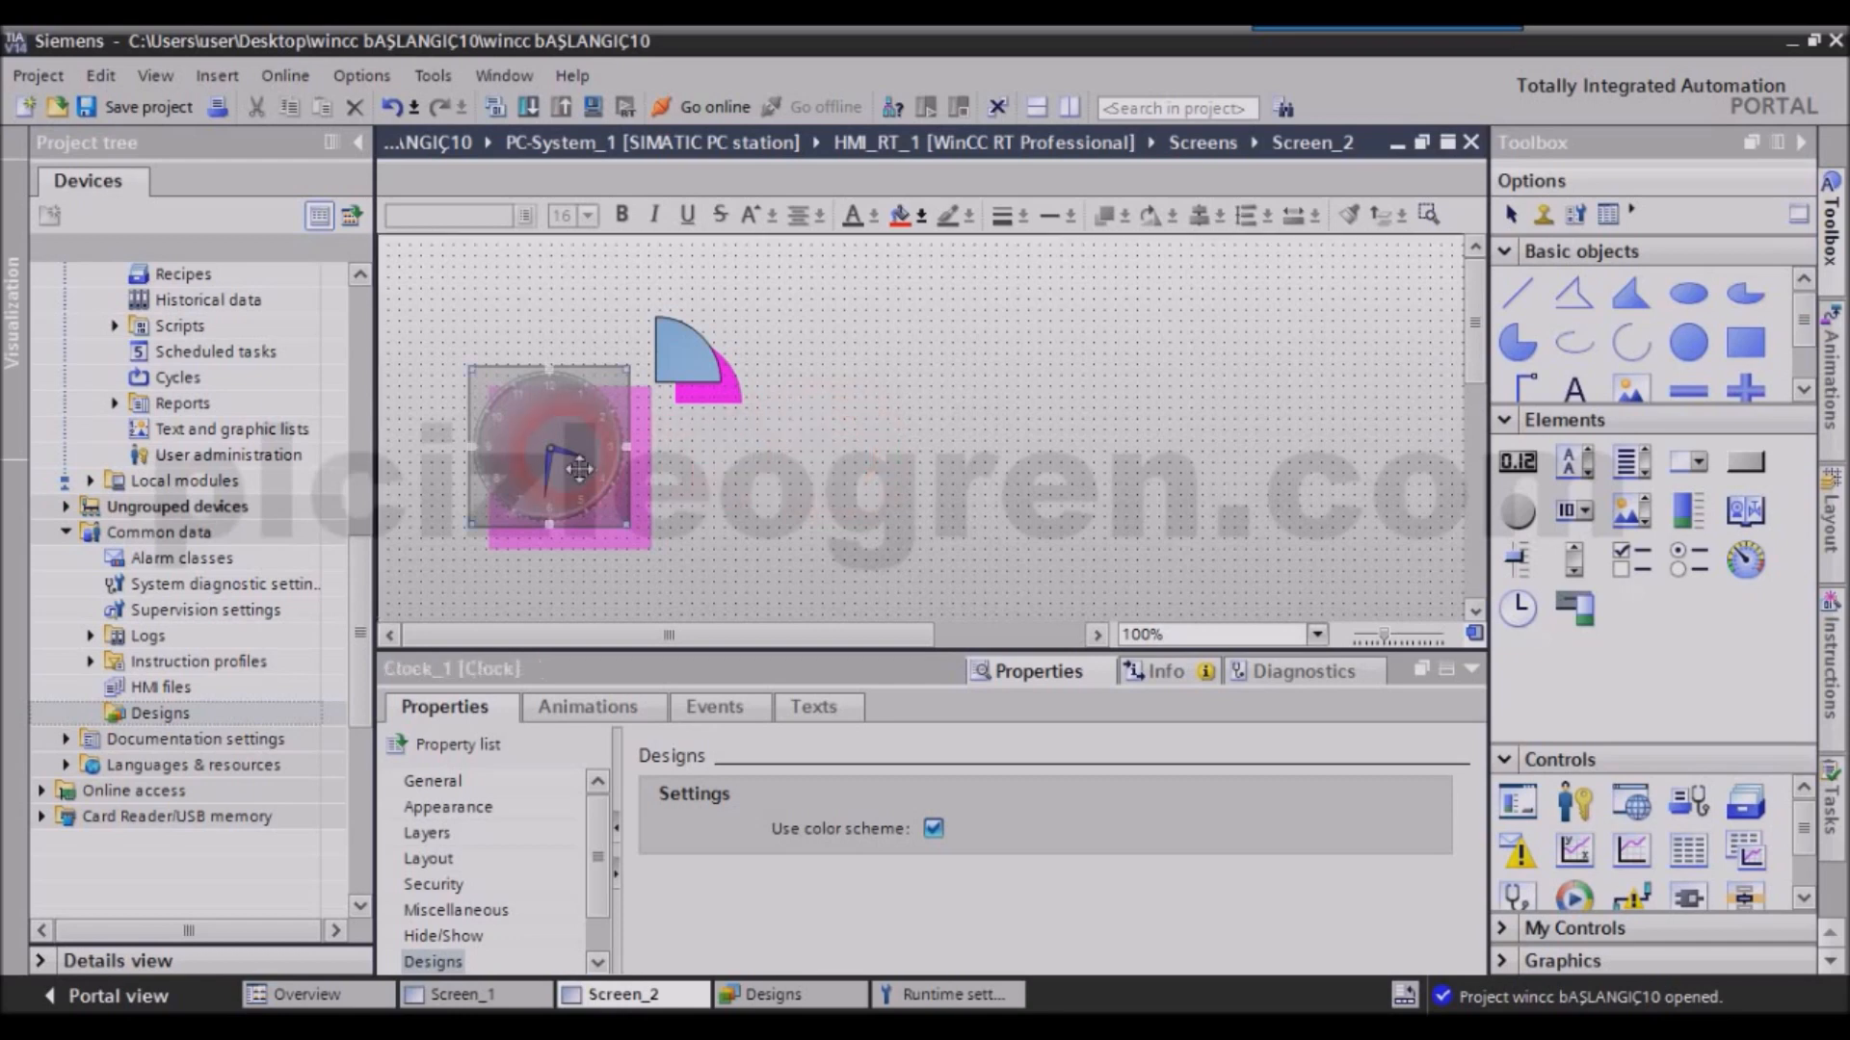
key("Delete")
left_click(707, 369)
key("Delete")
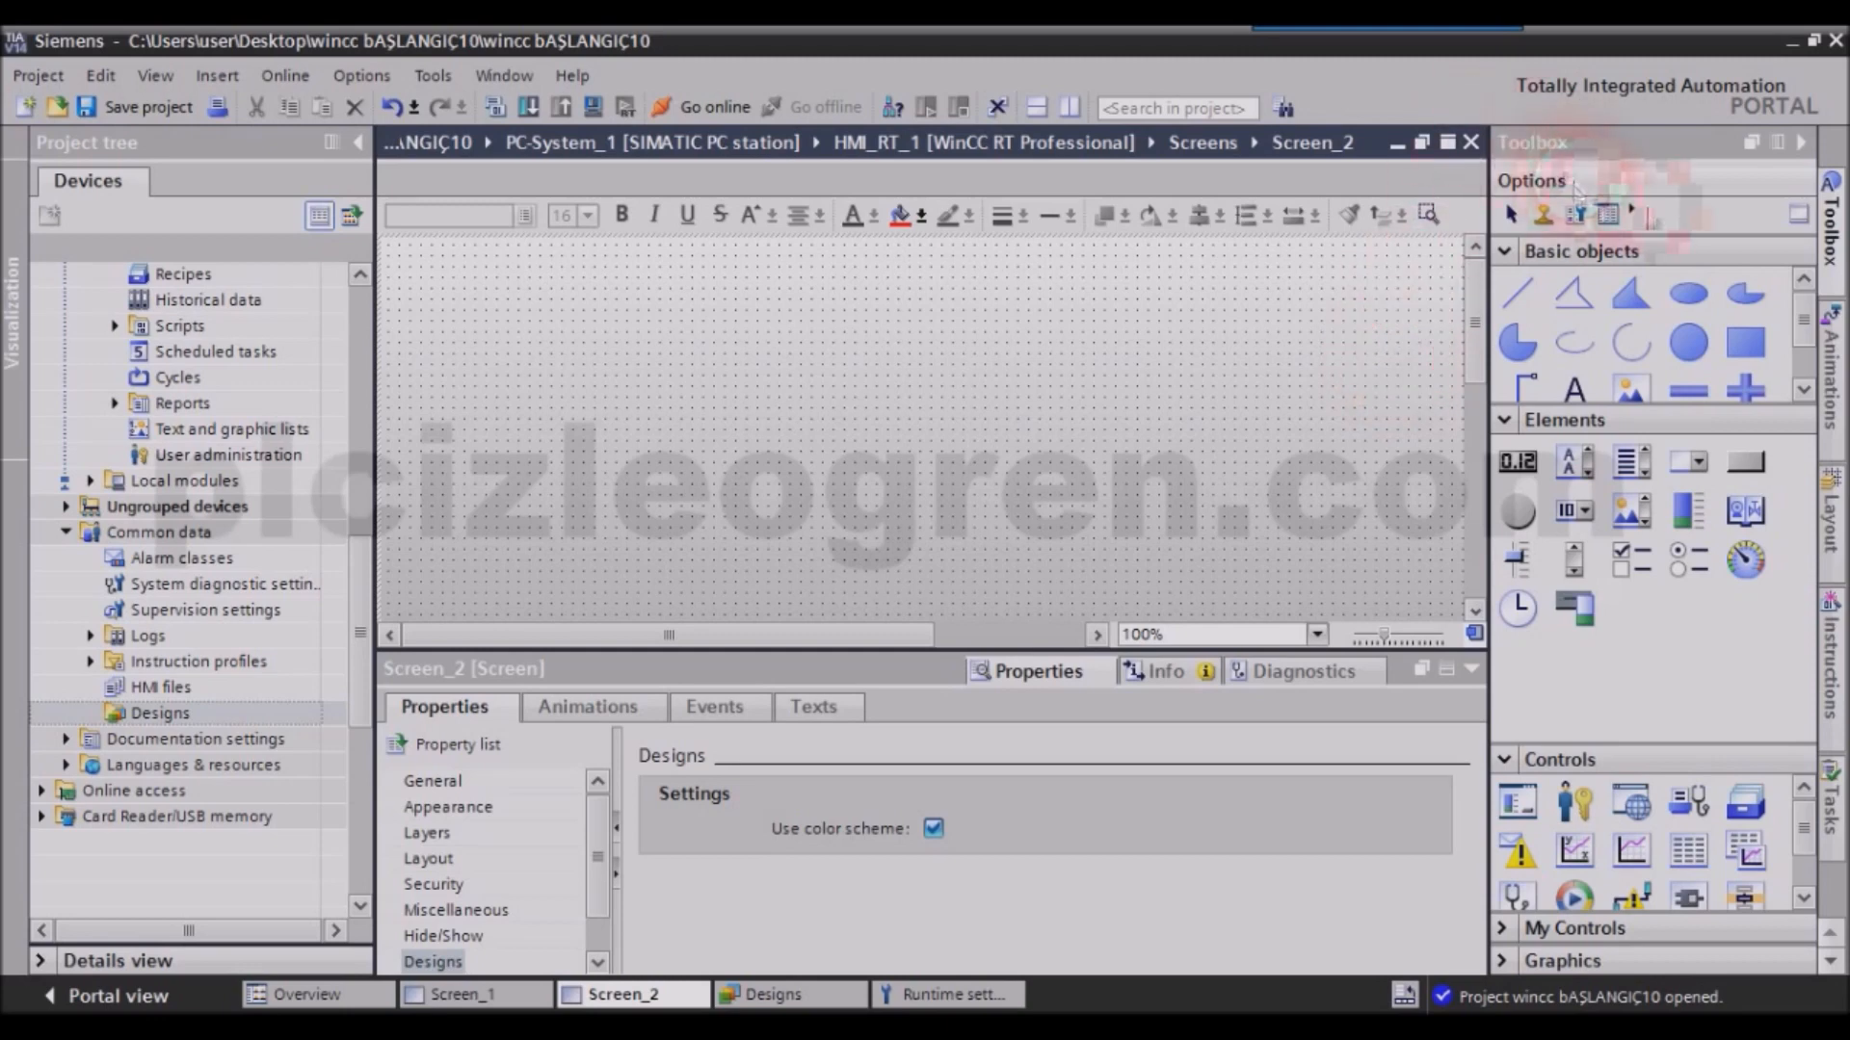
Set the toolbox object defaults to Use device style/design.
left_click(1631, 212)
left_click(1784, 250)
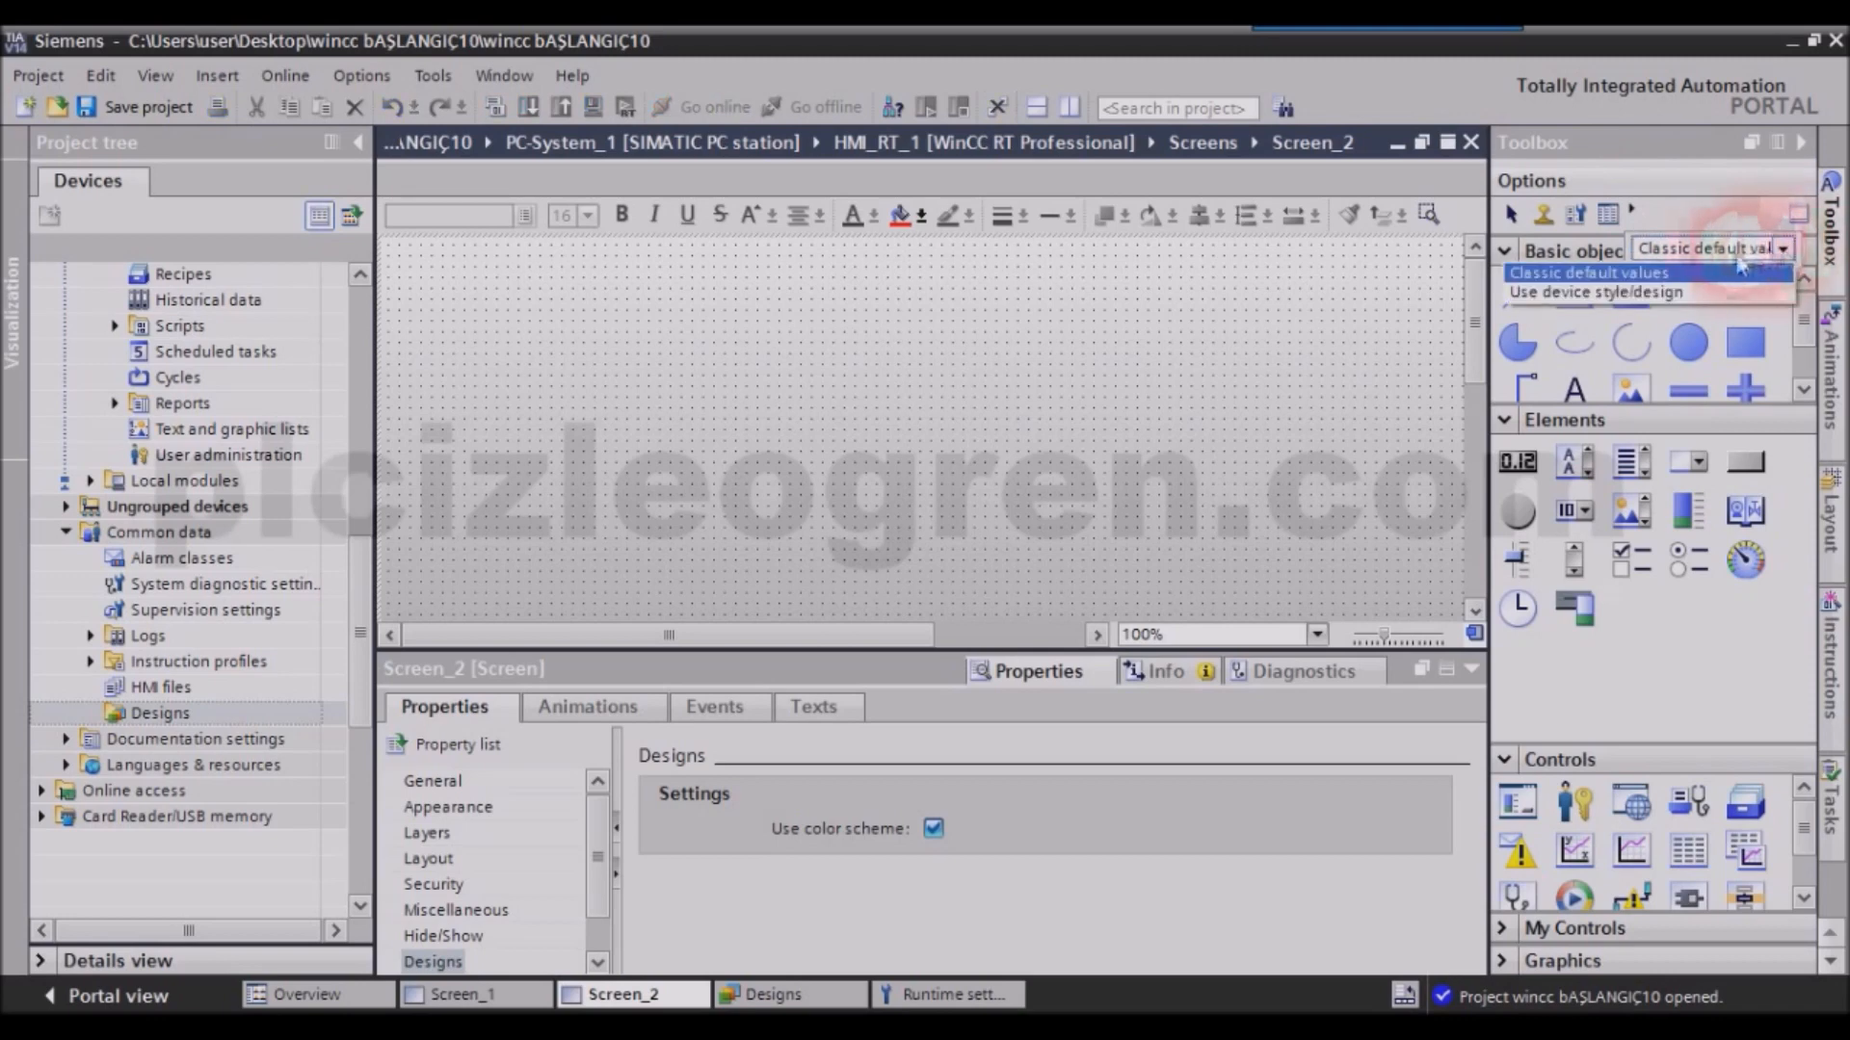
left_click(1607, 291)
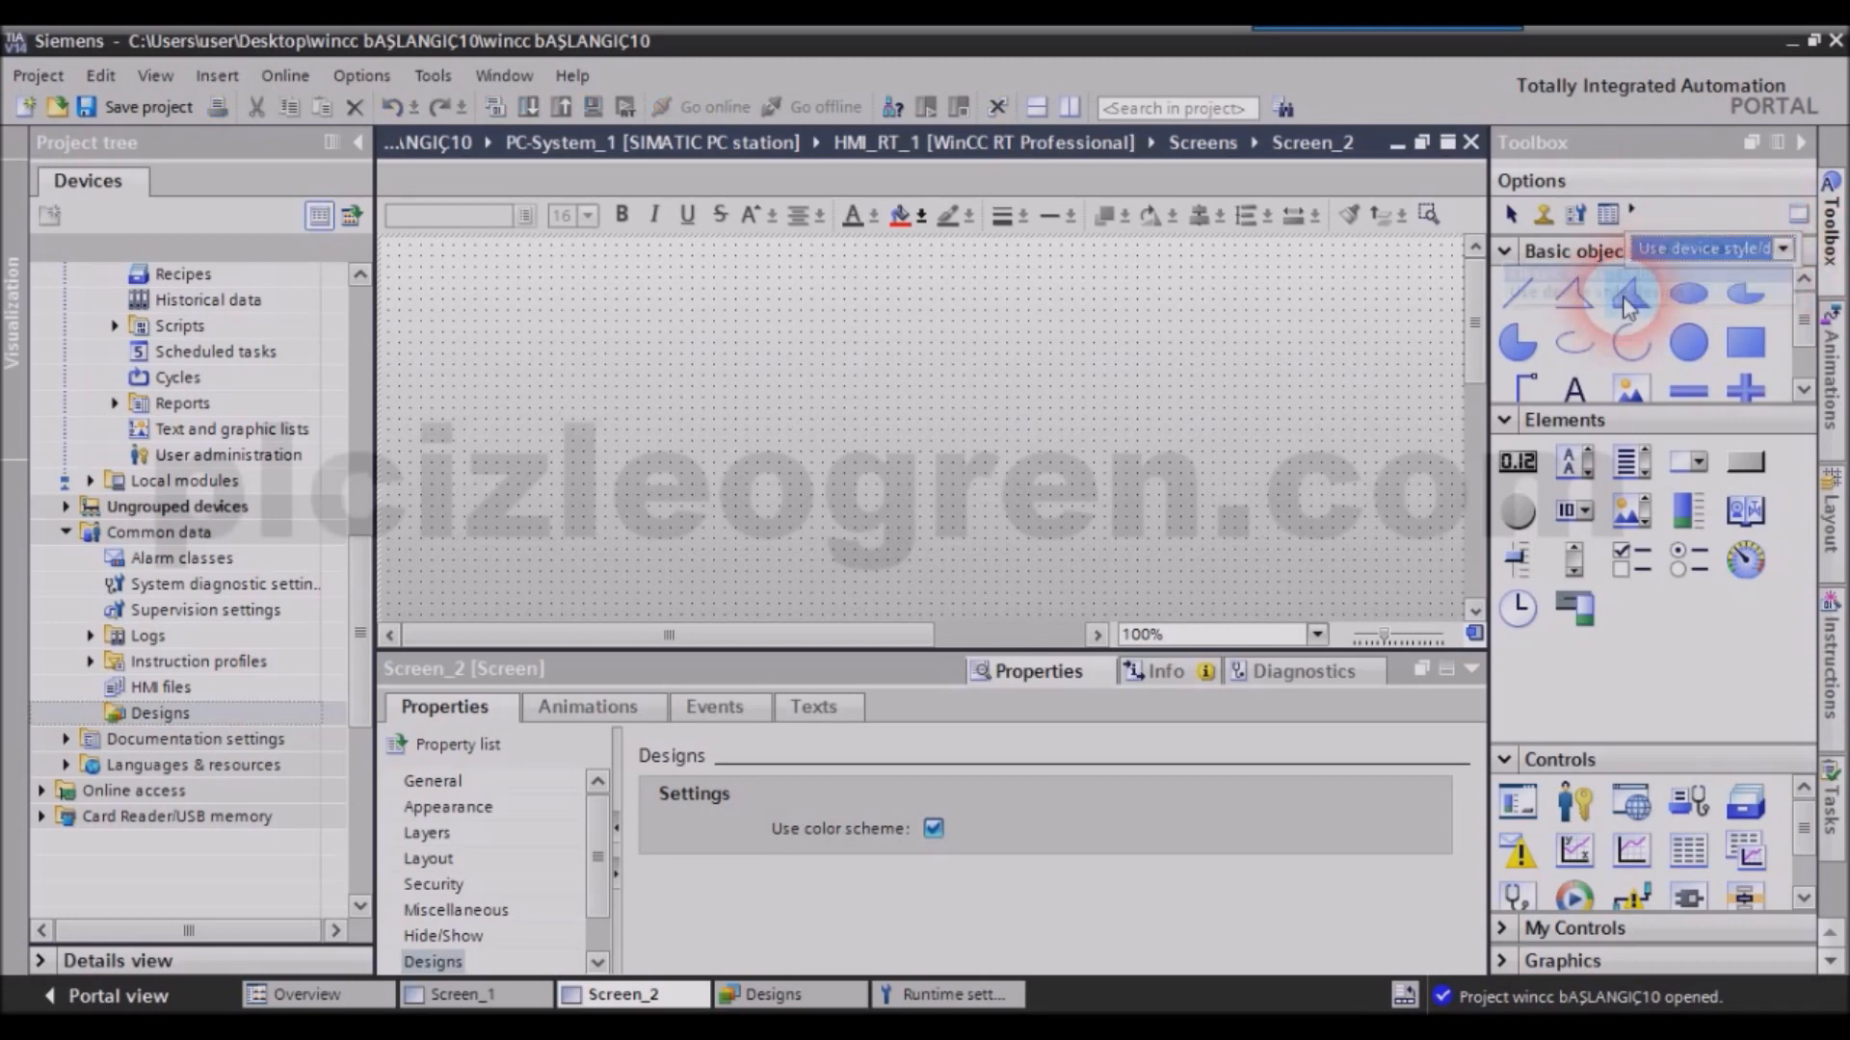
Add a clock near the upper middle of Screen_2, a gauge on its right and a circle segment on its left.
left_click_drag(1518, 606, 824, 385)
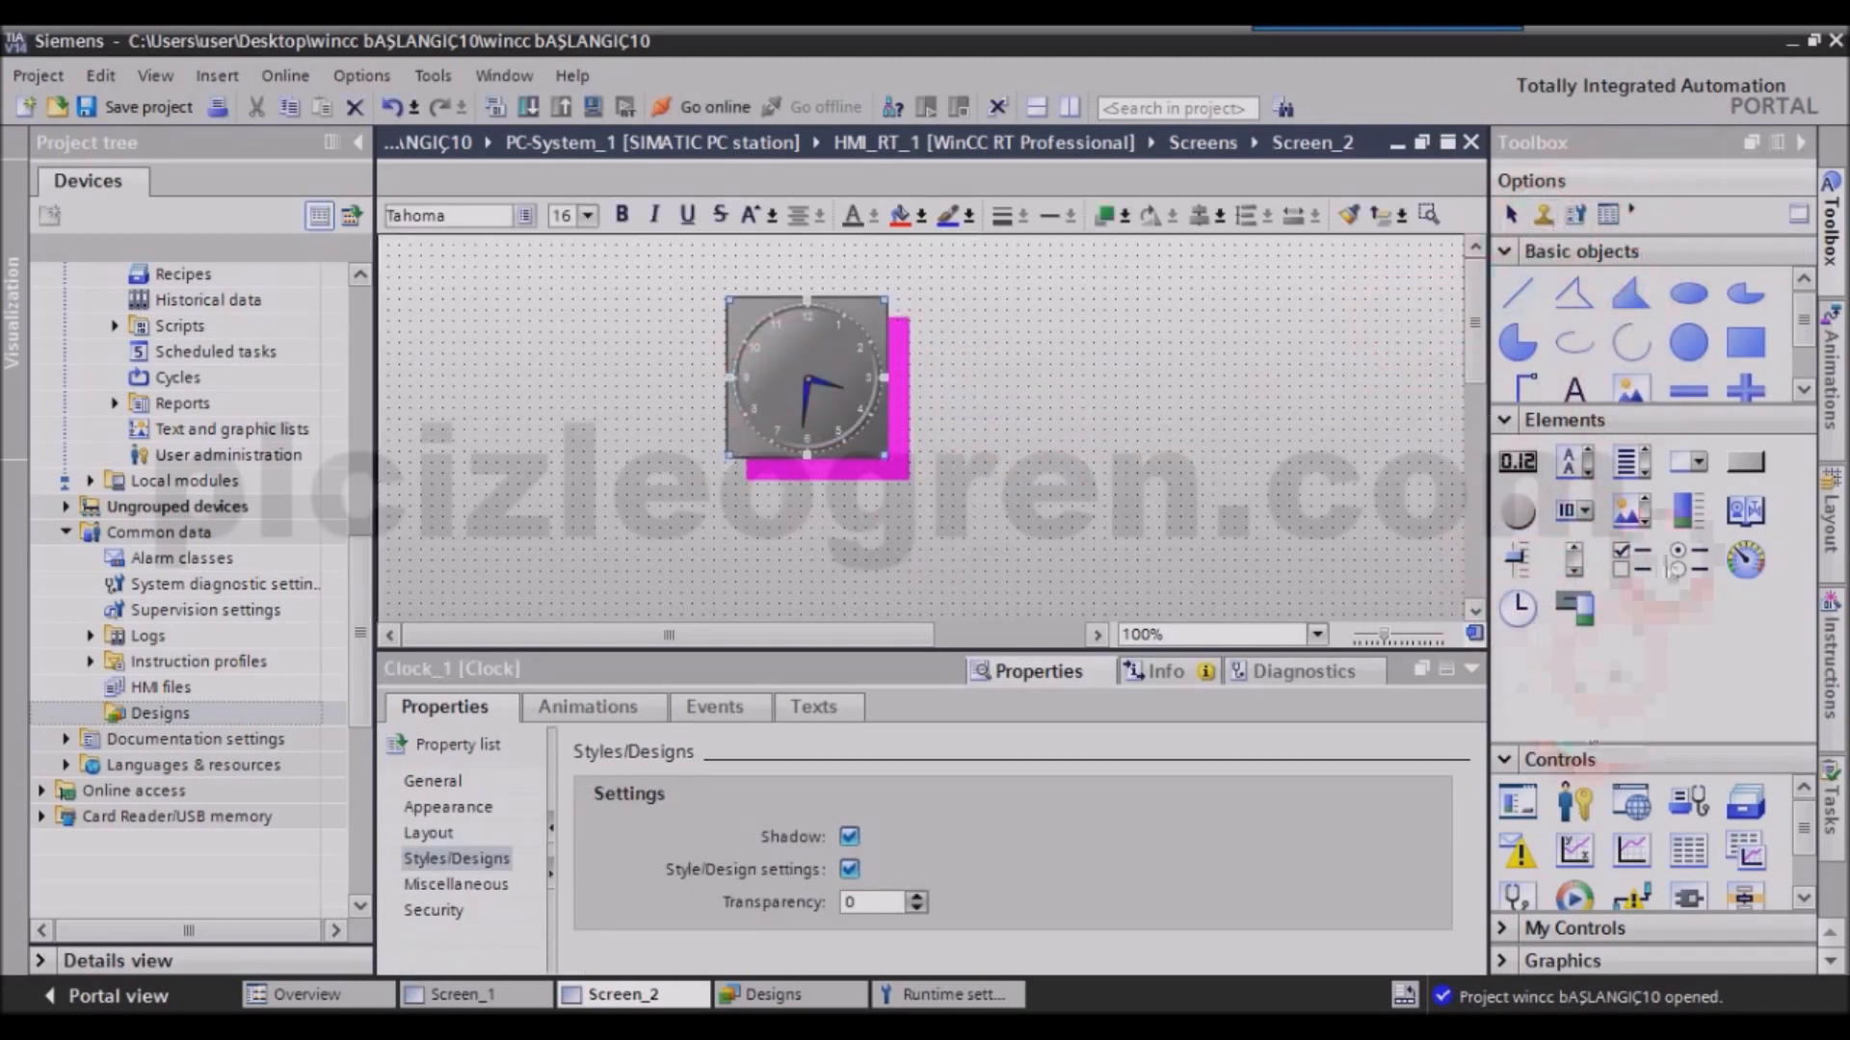
left_click_drag(1742, 561, 1079, 385)
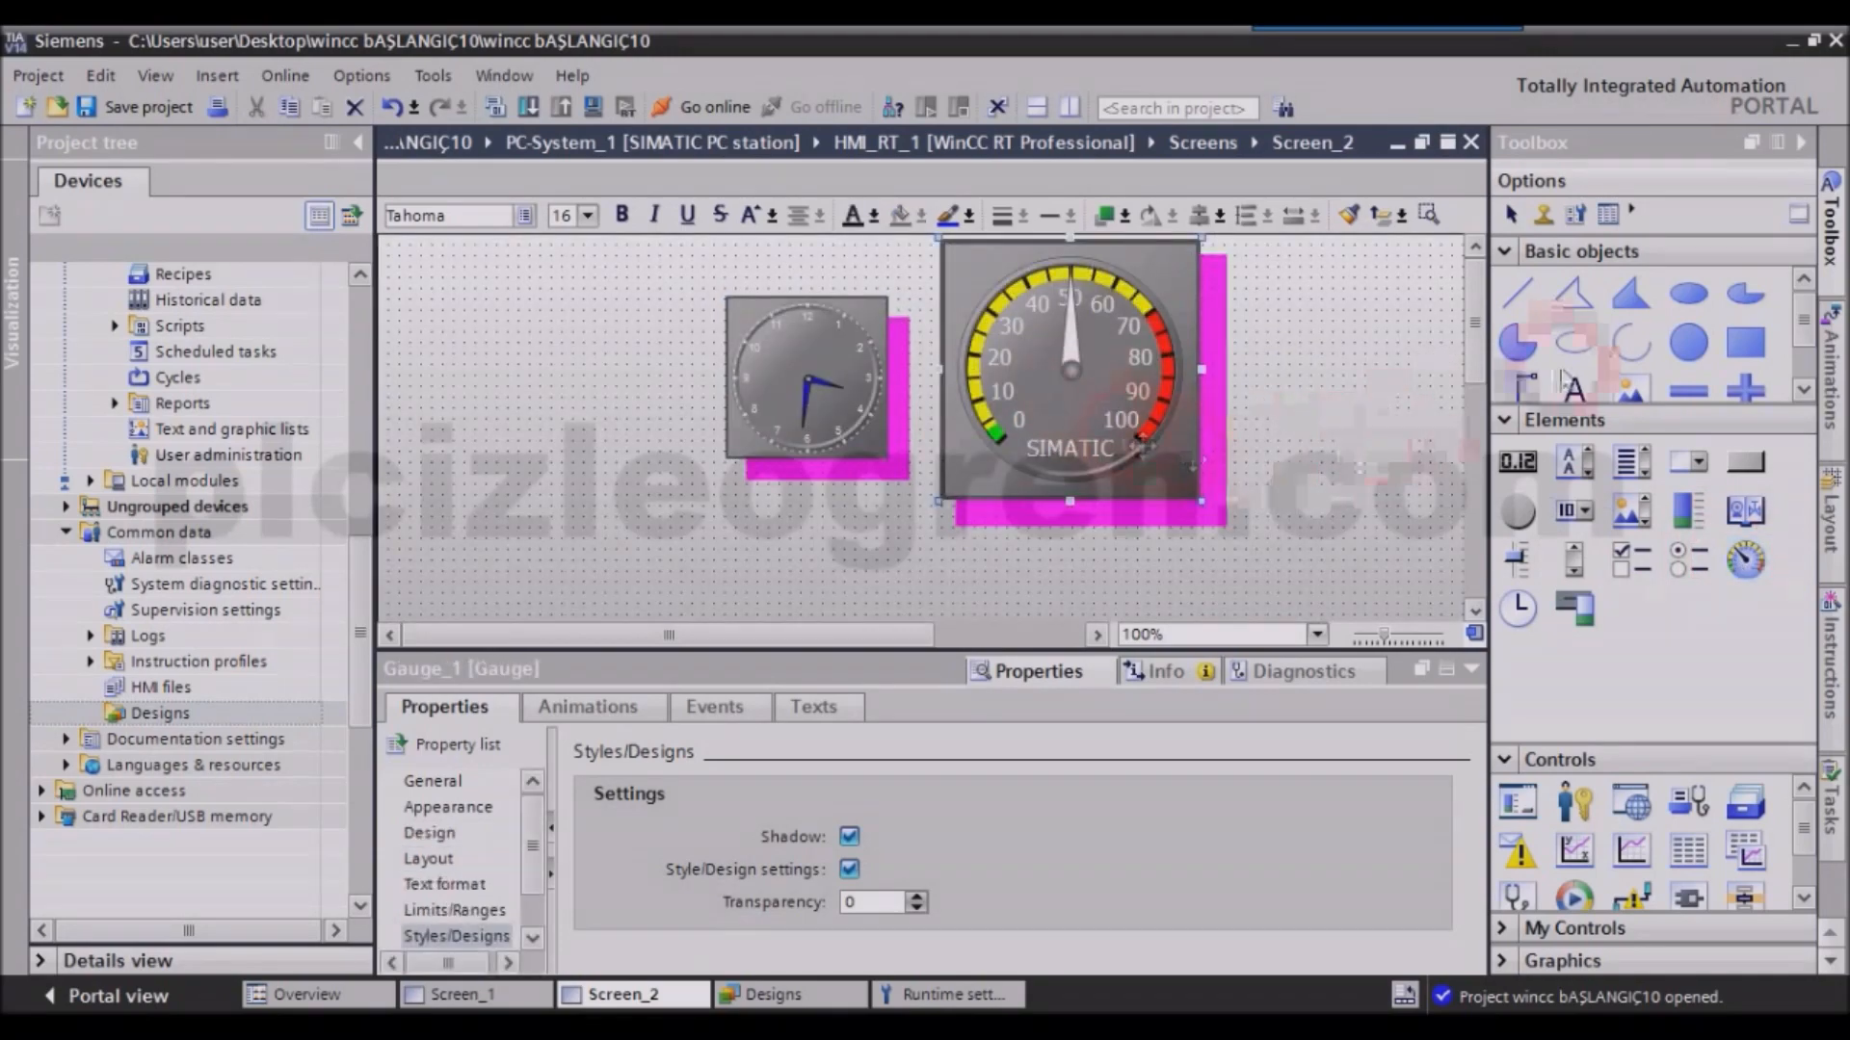
left_click_drag(645, 349, 559, 385)
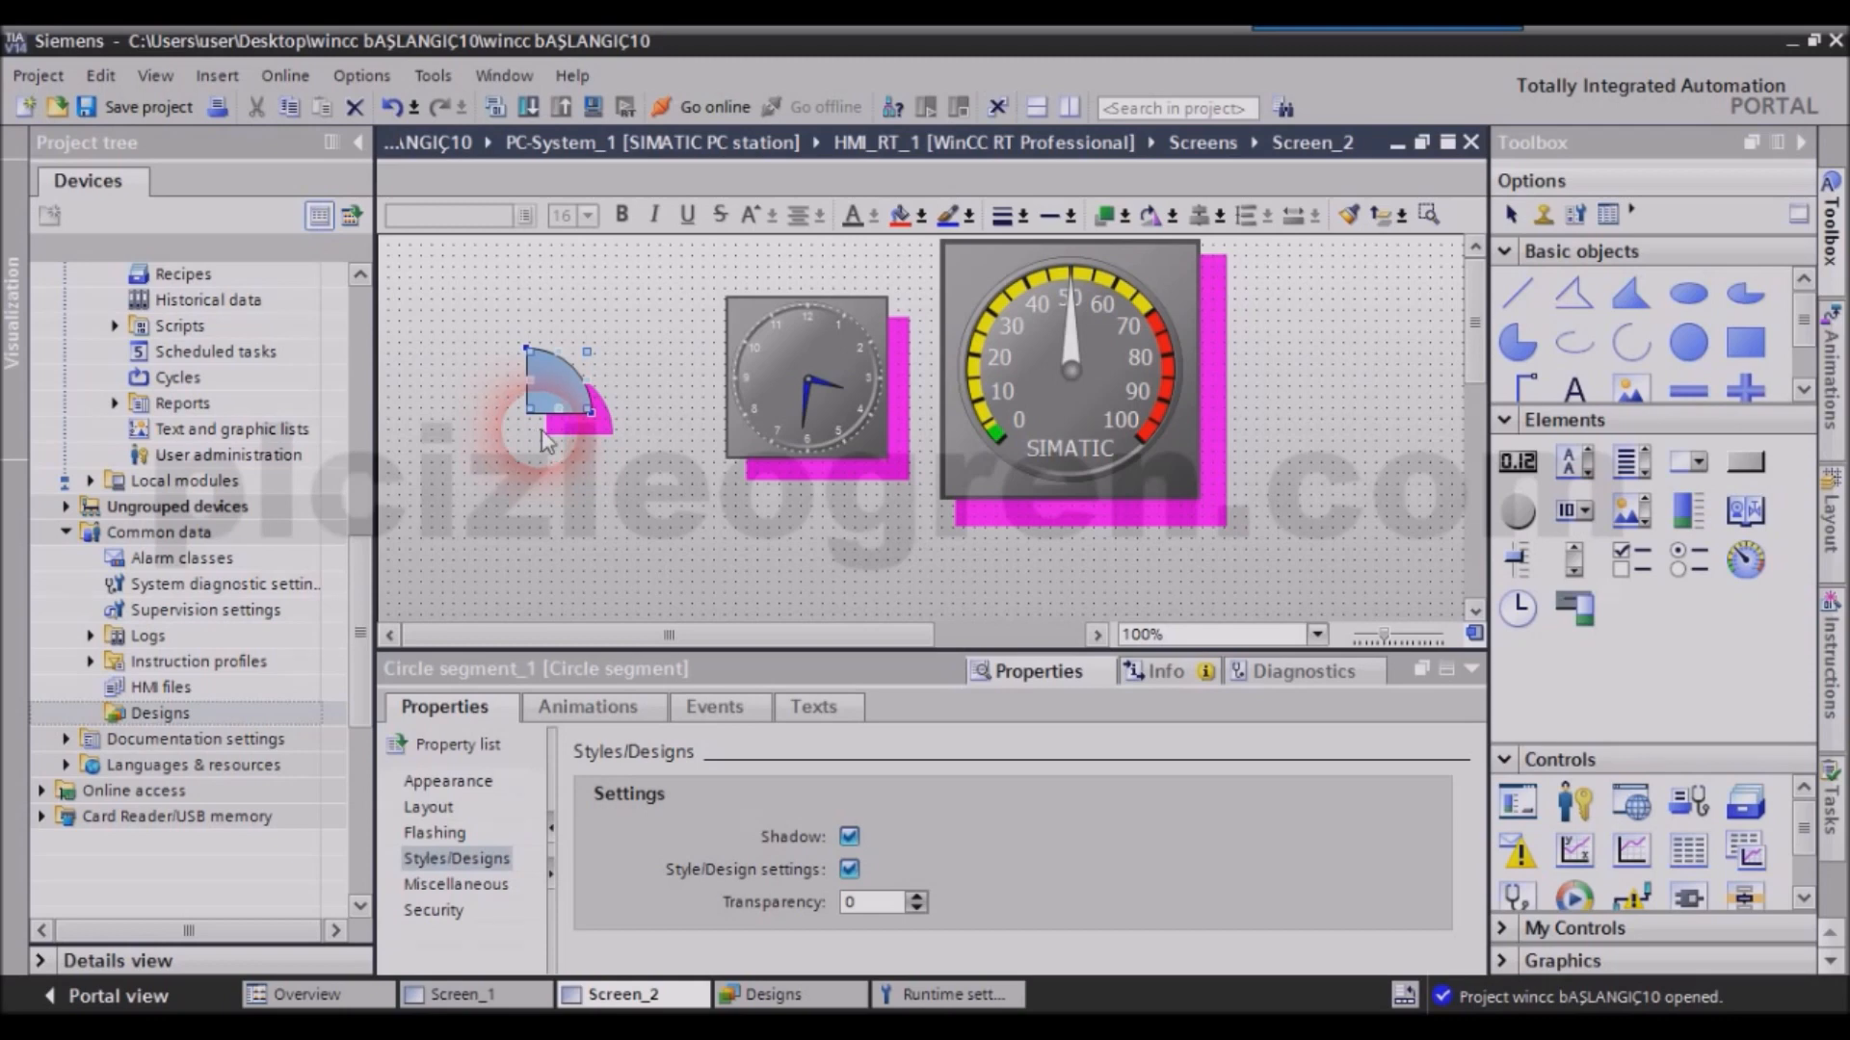
Switch the toolbox object defaults to Classic default values and back to Use device style/design.
left_click(1632, 212)
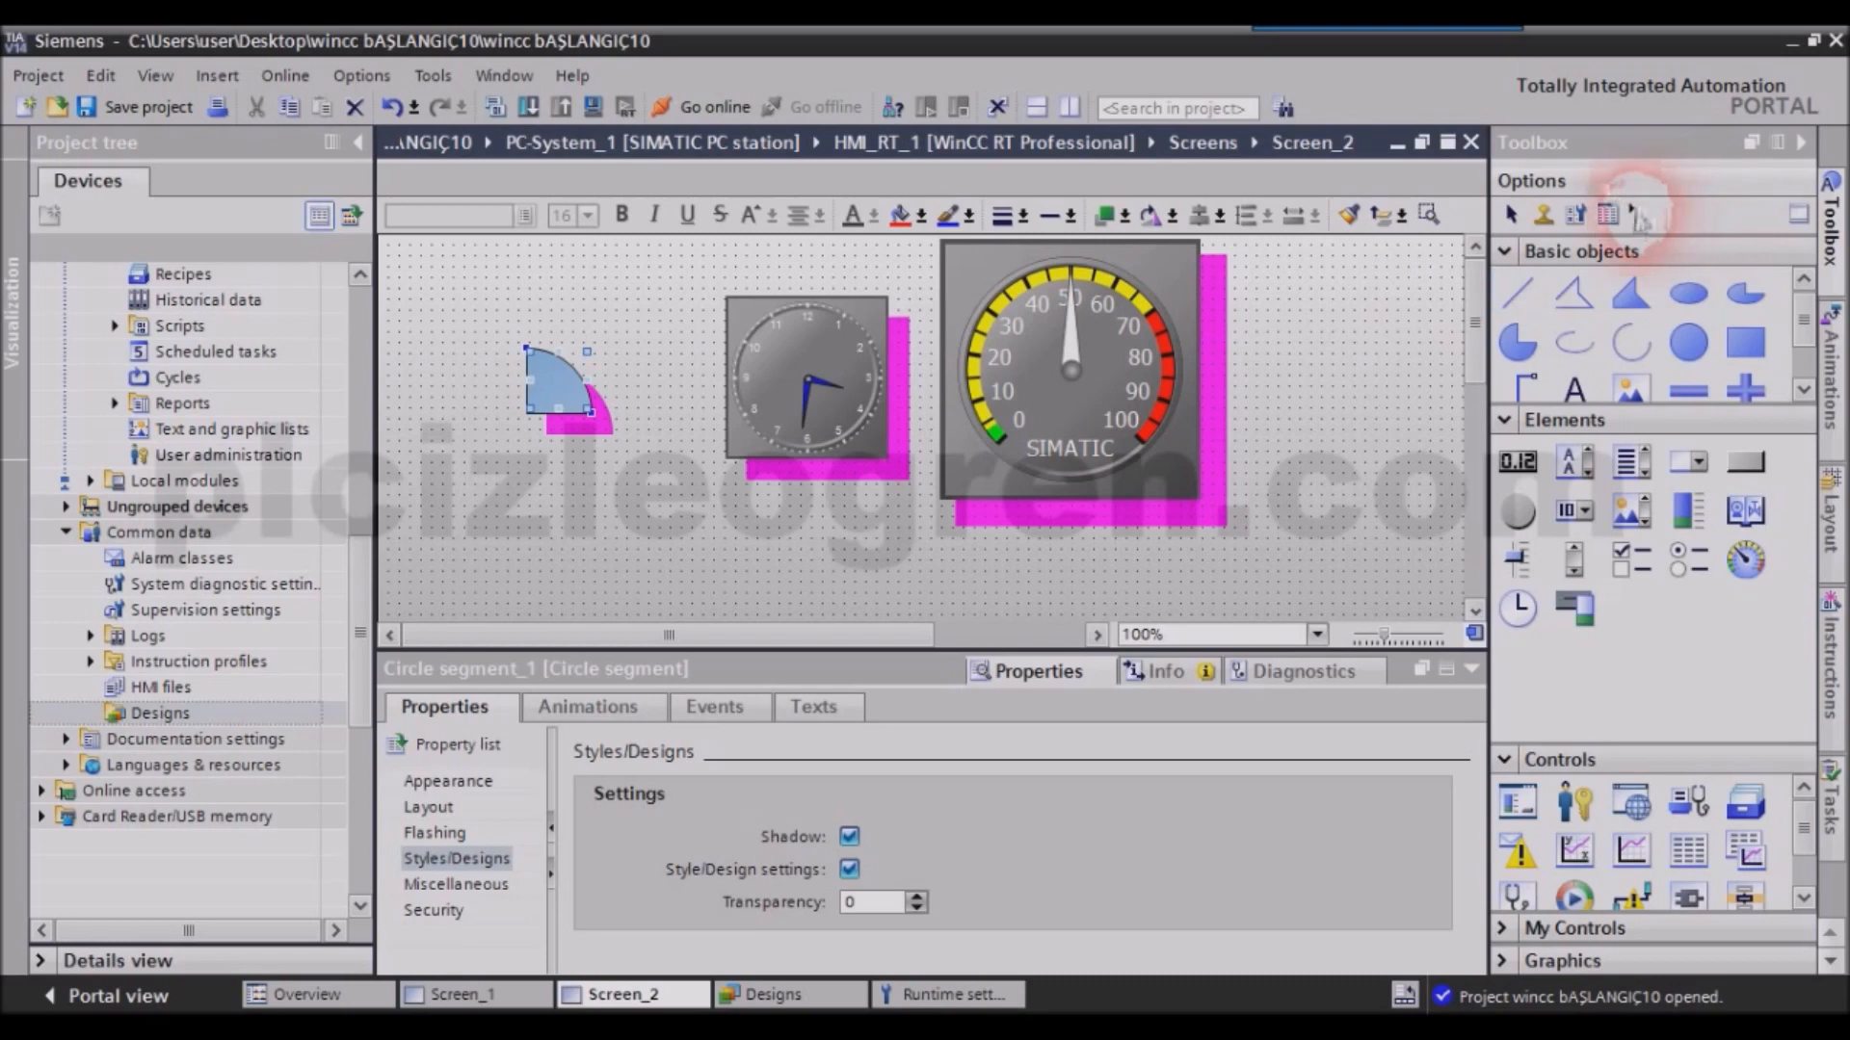
left_click(1638, 249)
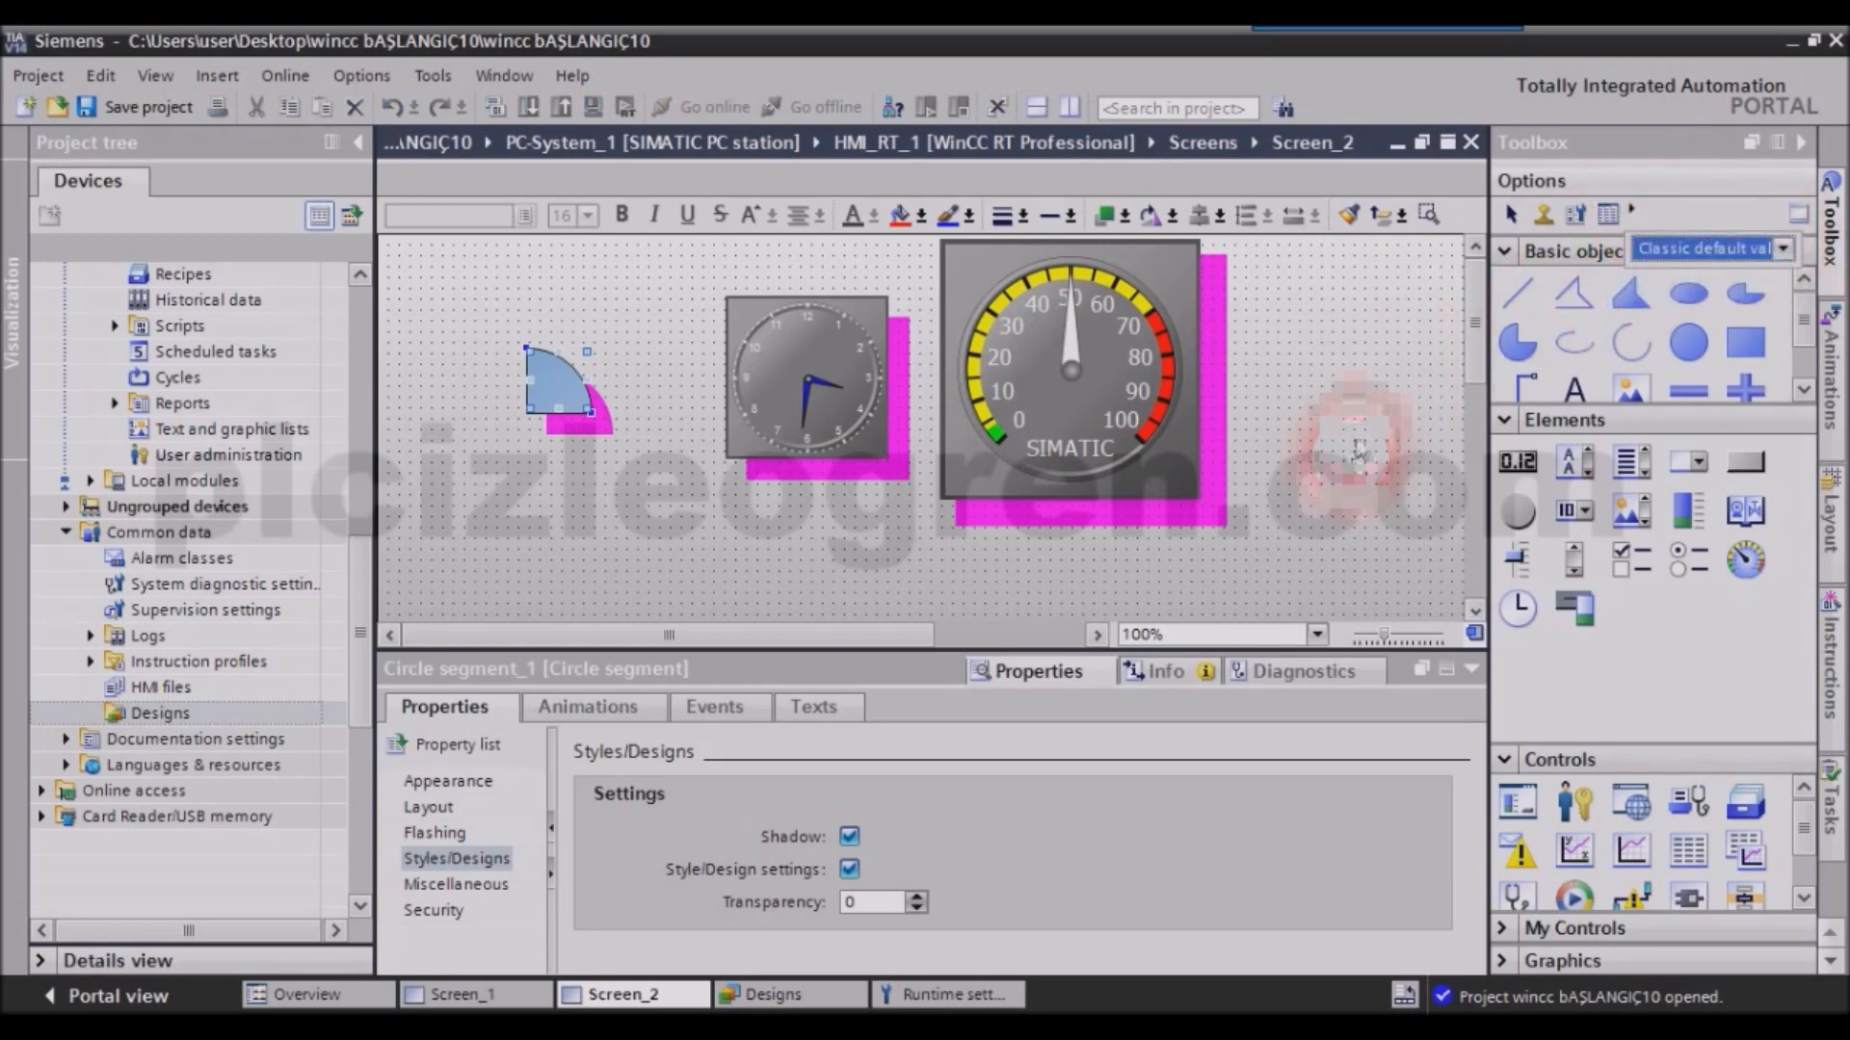
left_click(1784, 250)
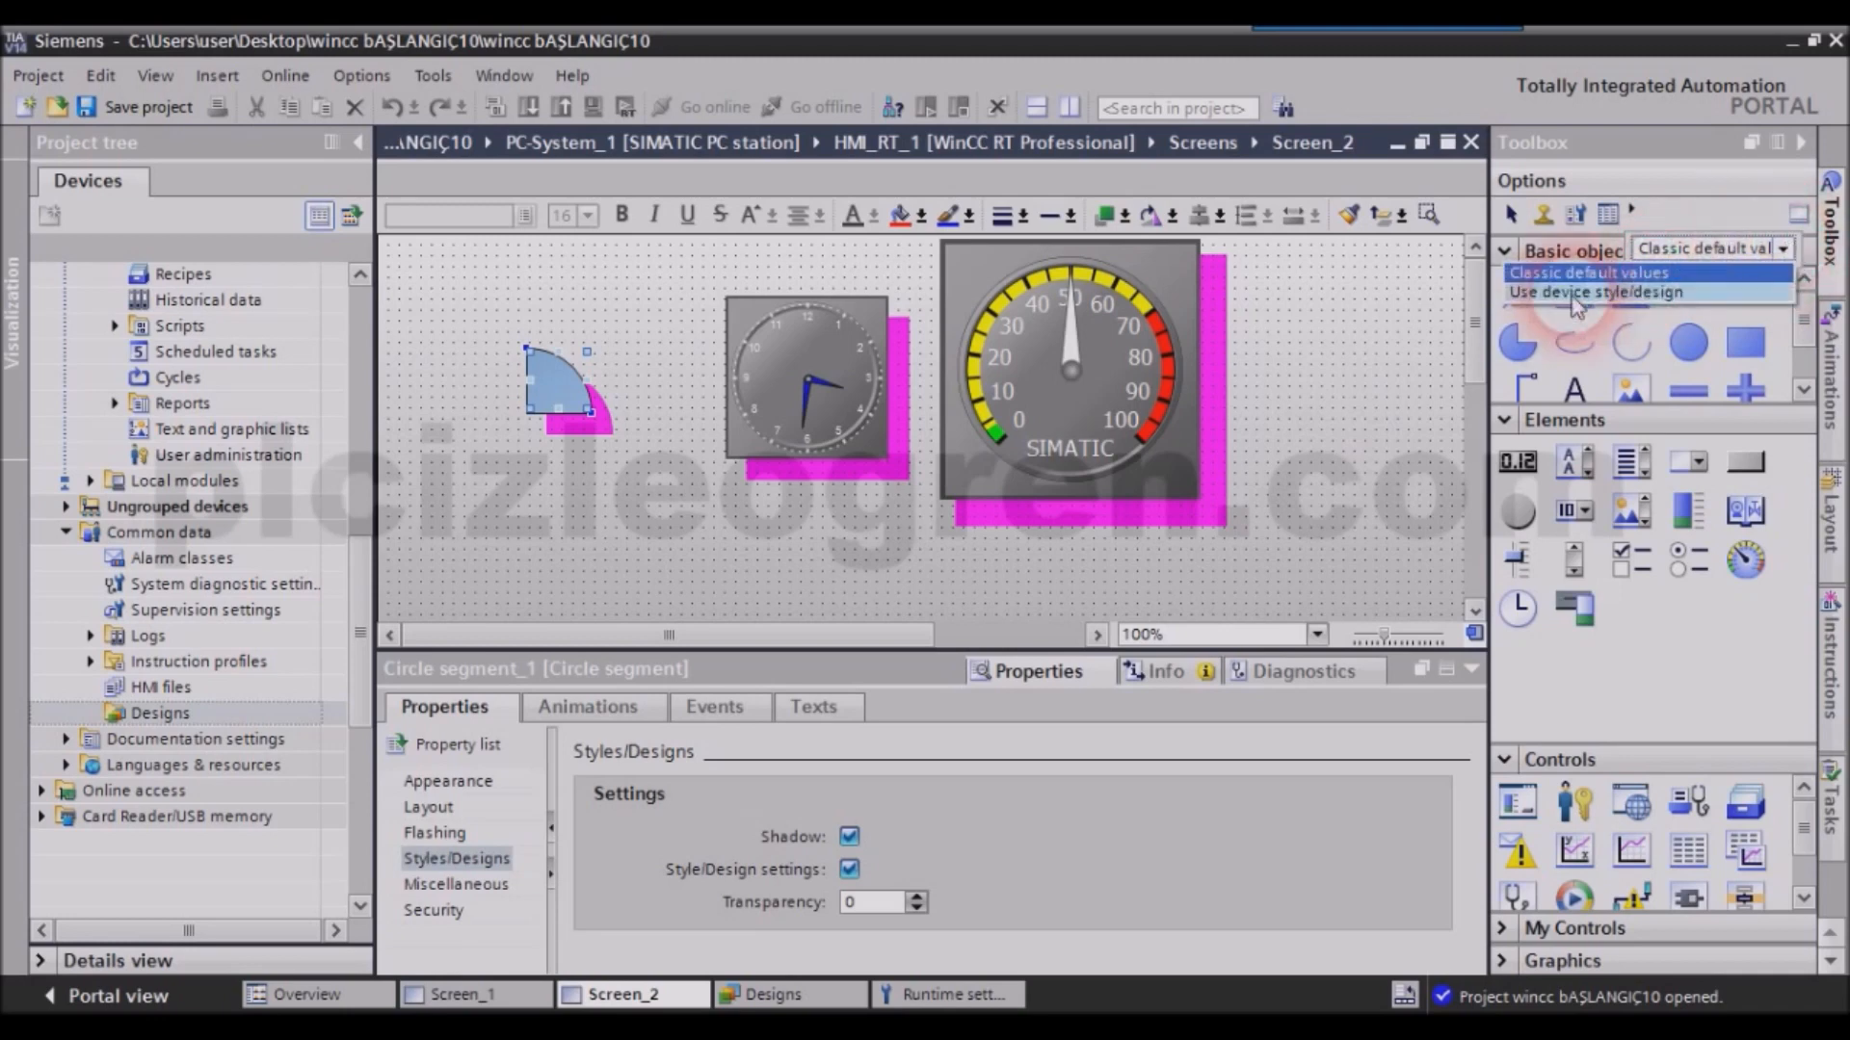
left_click(1577, 293)
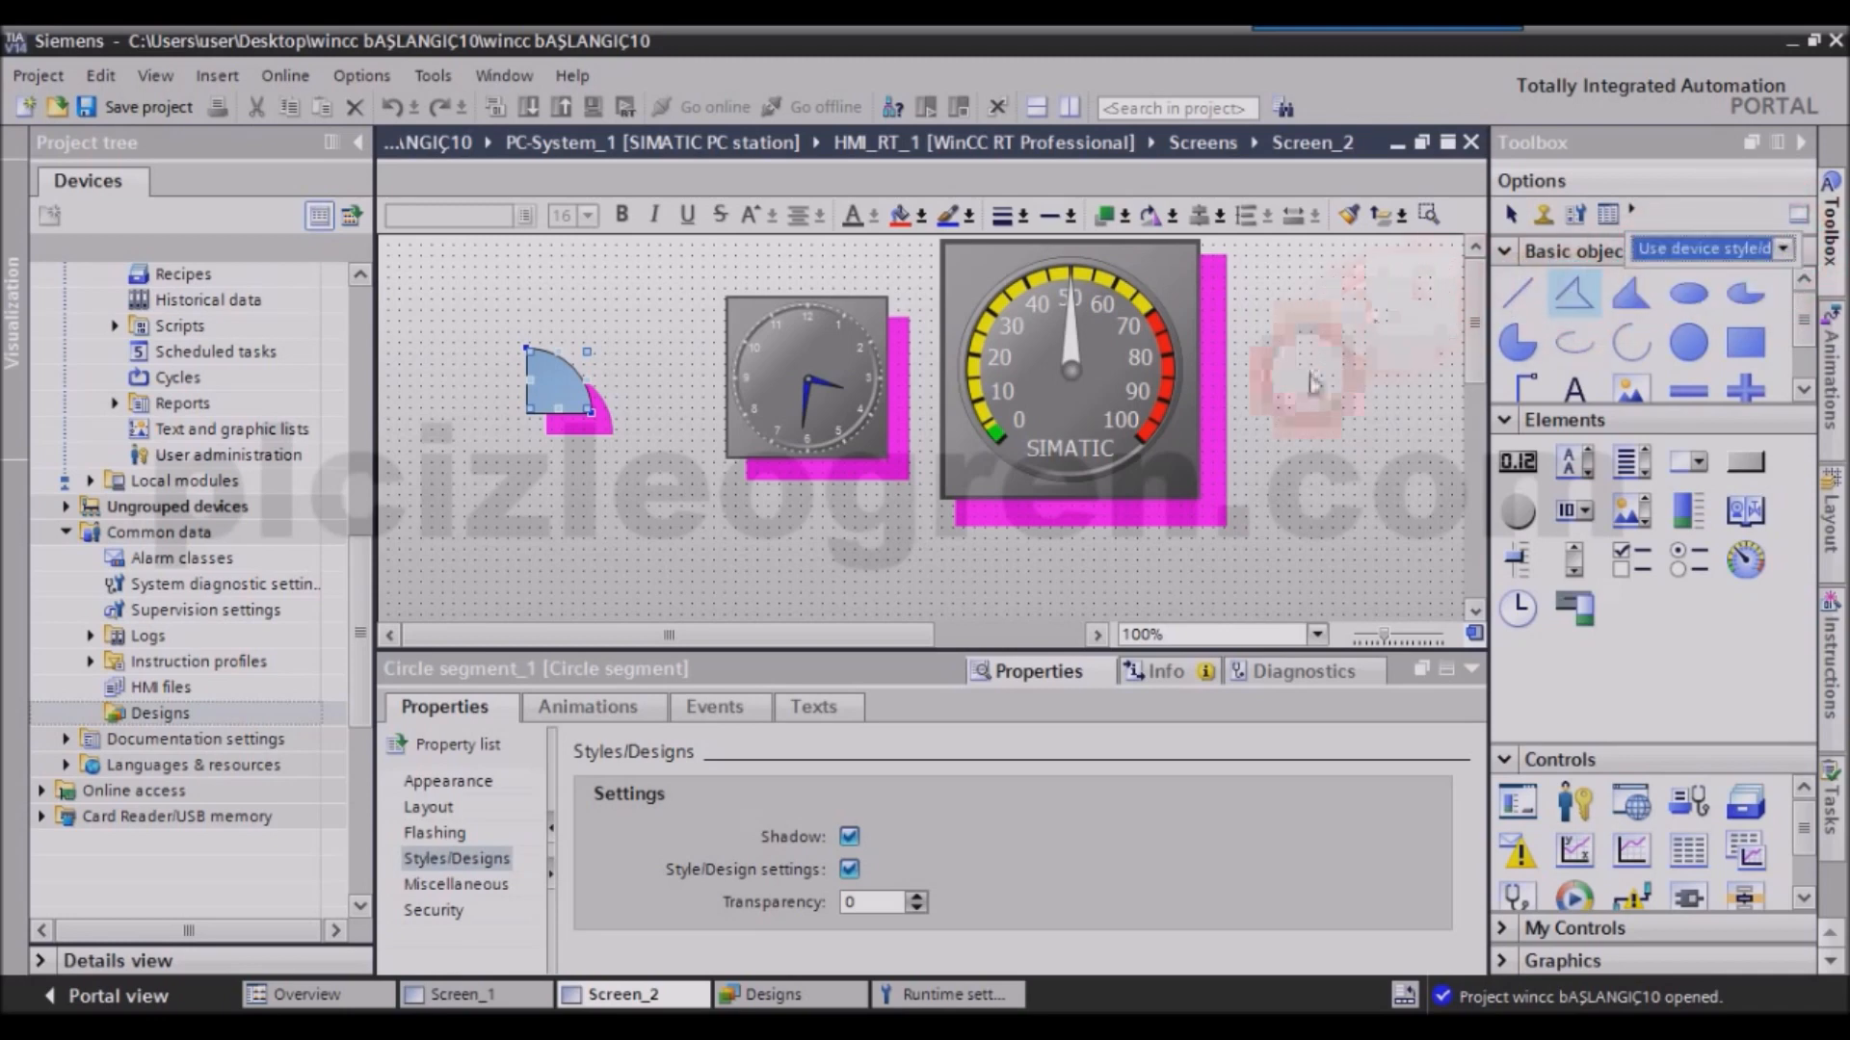
left_click(1416, 315)
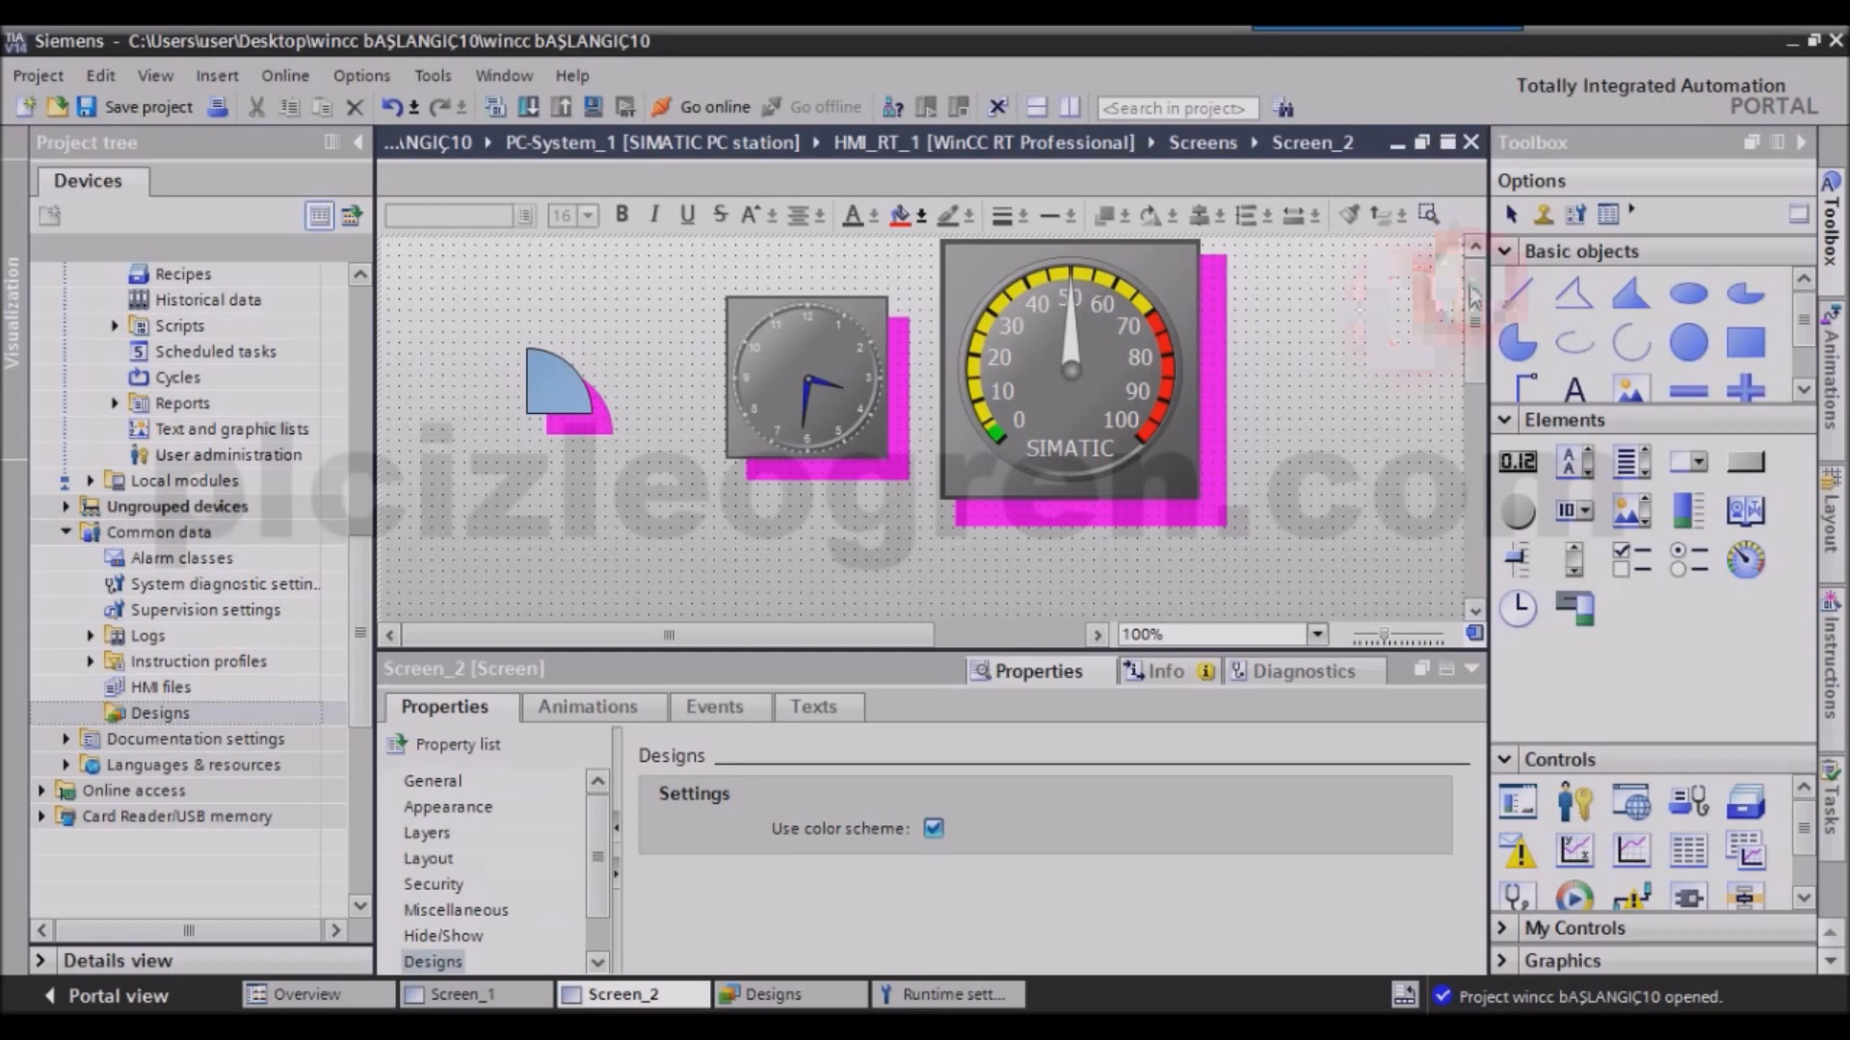
Set the toolbox object defaults to Classic default values and draw a second circle segment below the existing one.
left_click(1632, 212)
left_click(1657, 248)
left_click(1642, 268)
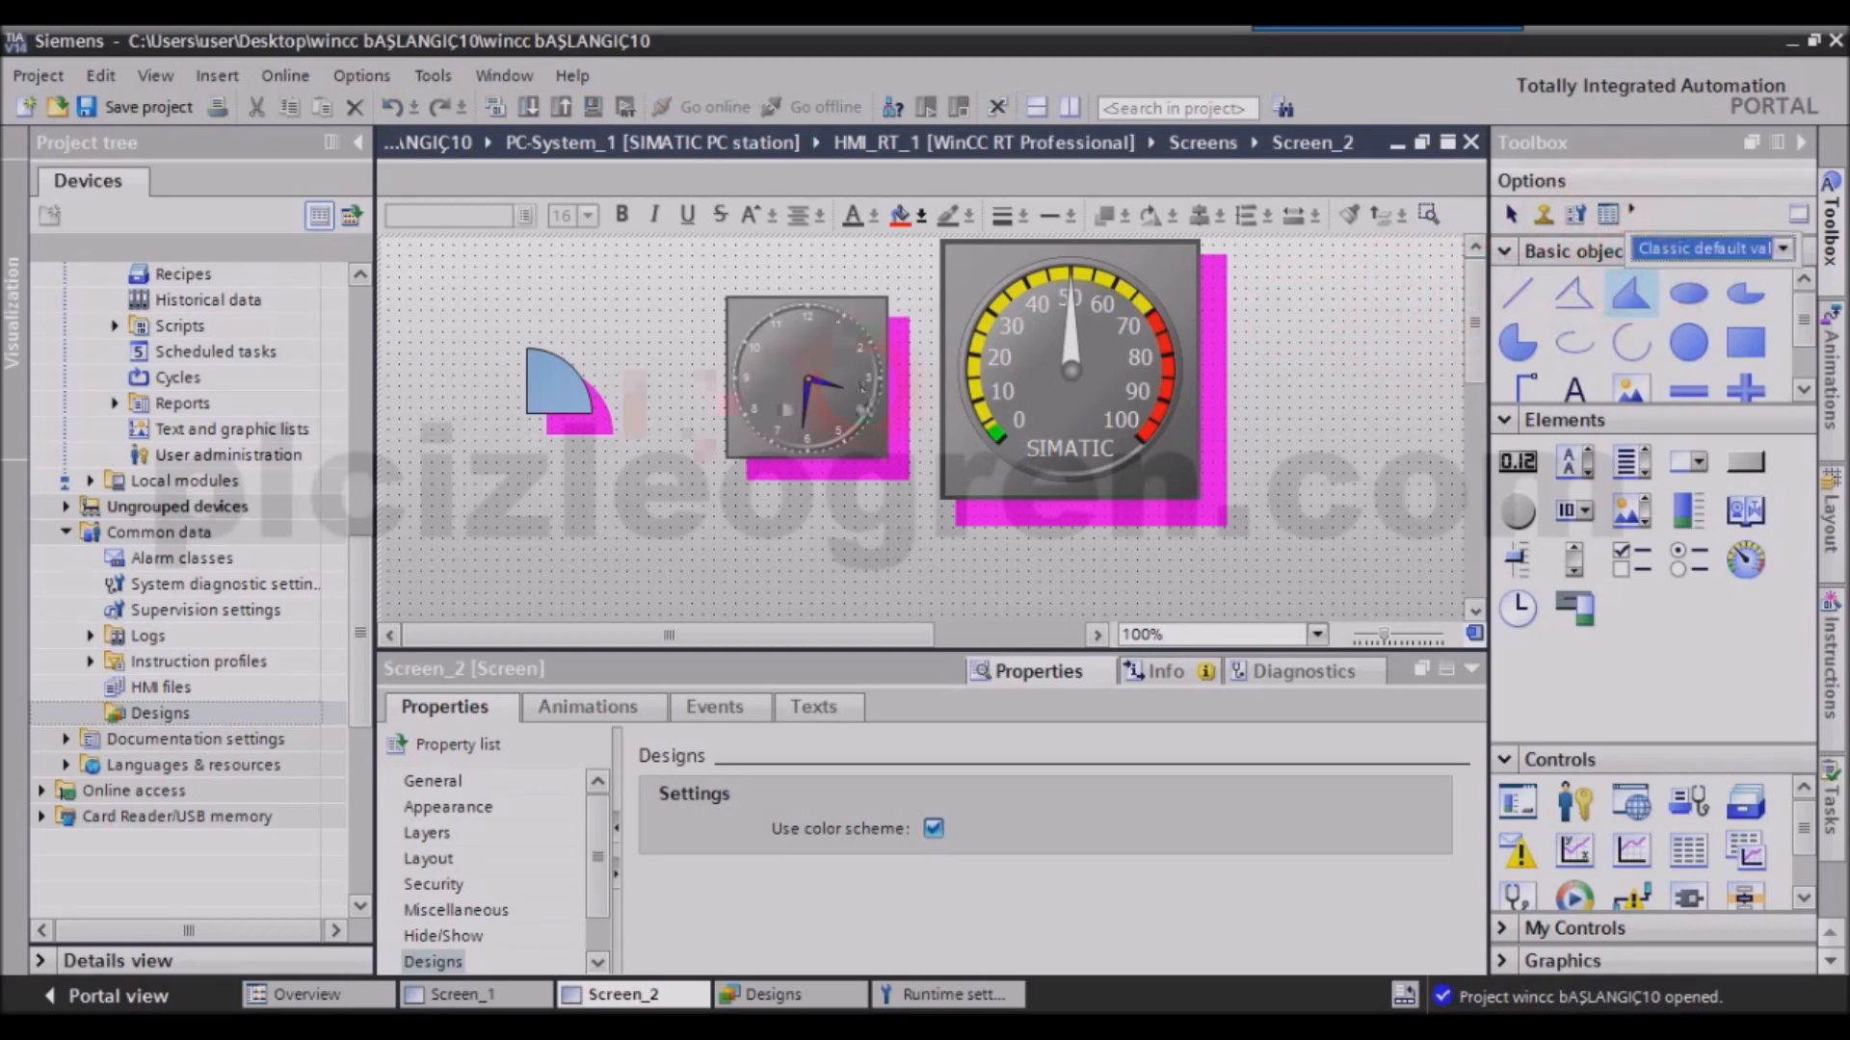
left_click(636, 453)
left_click(1515, 348)
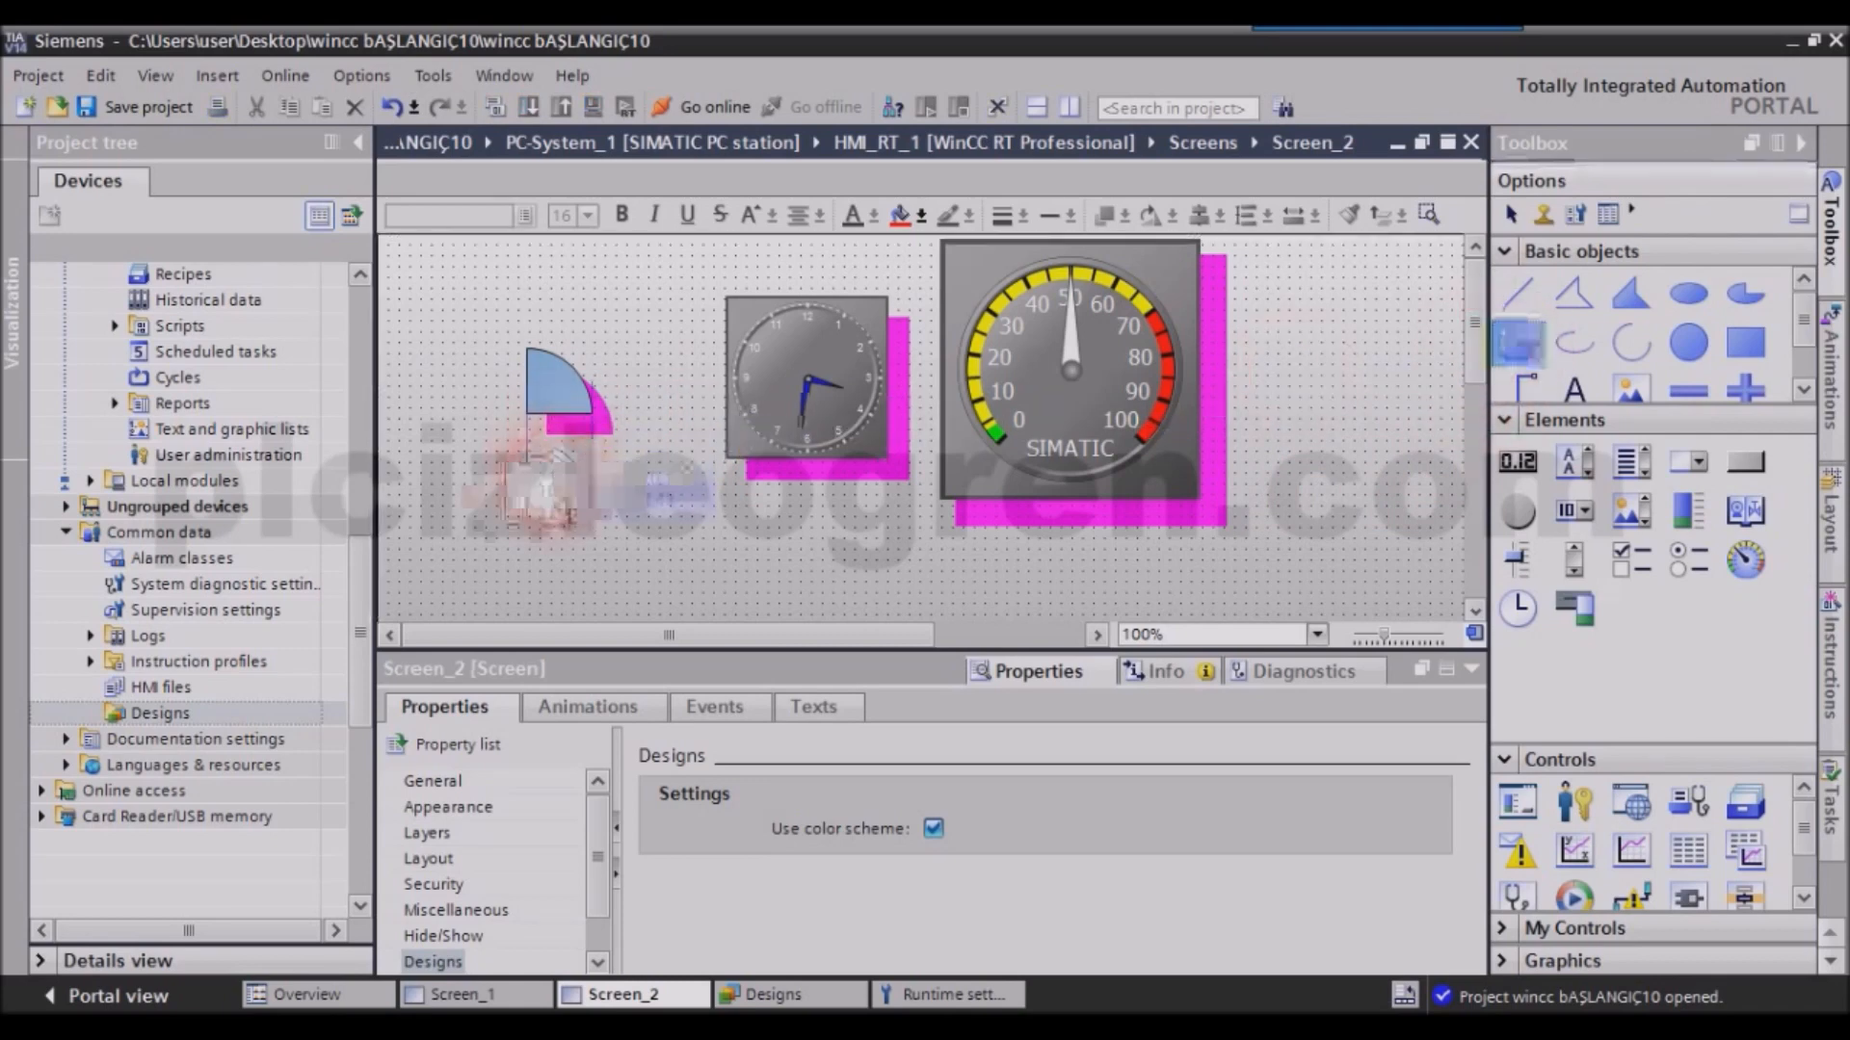
left_click_drag(503, 460, 568, 525)
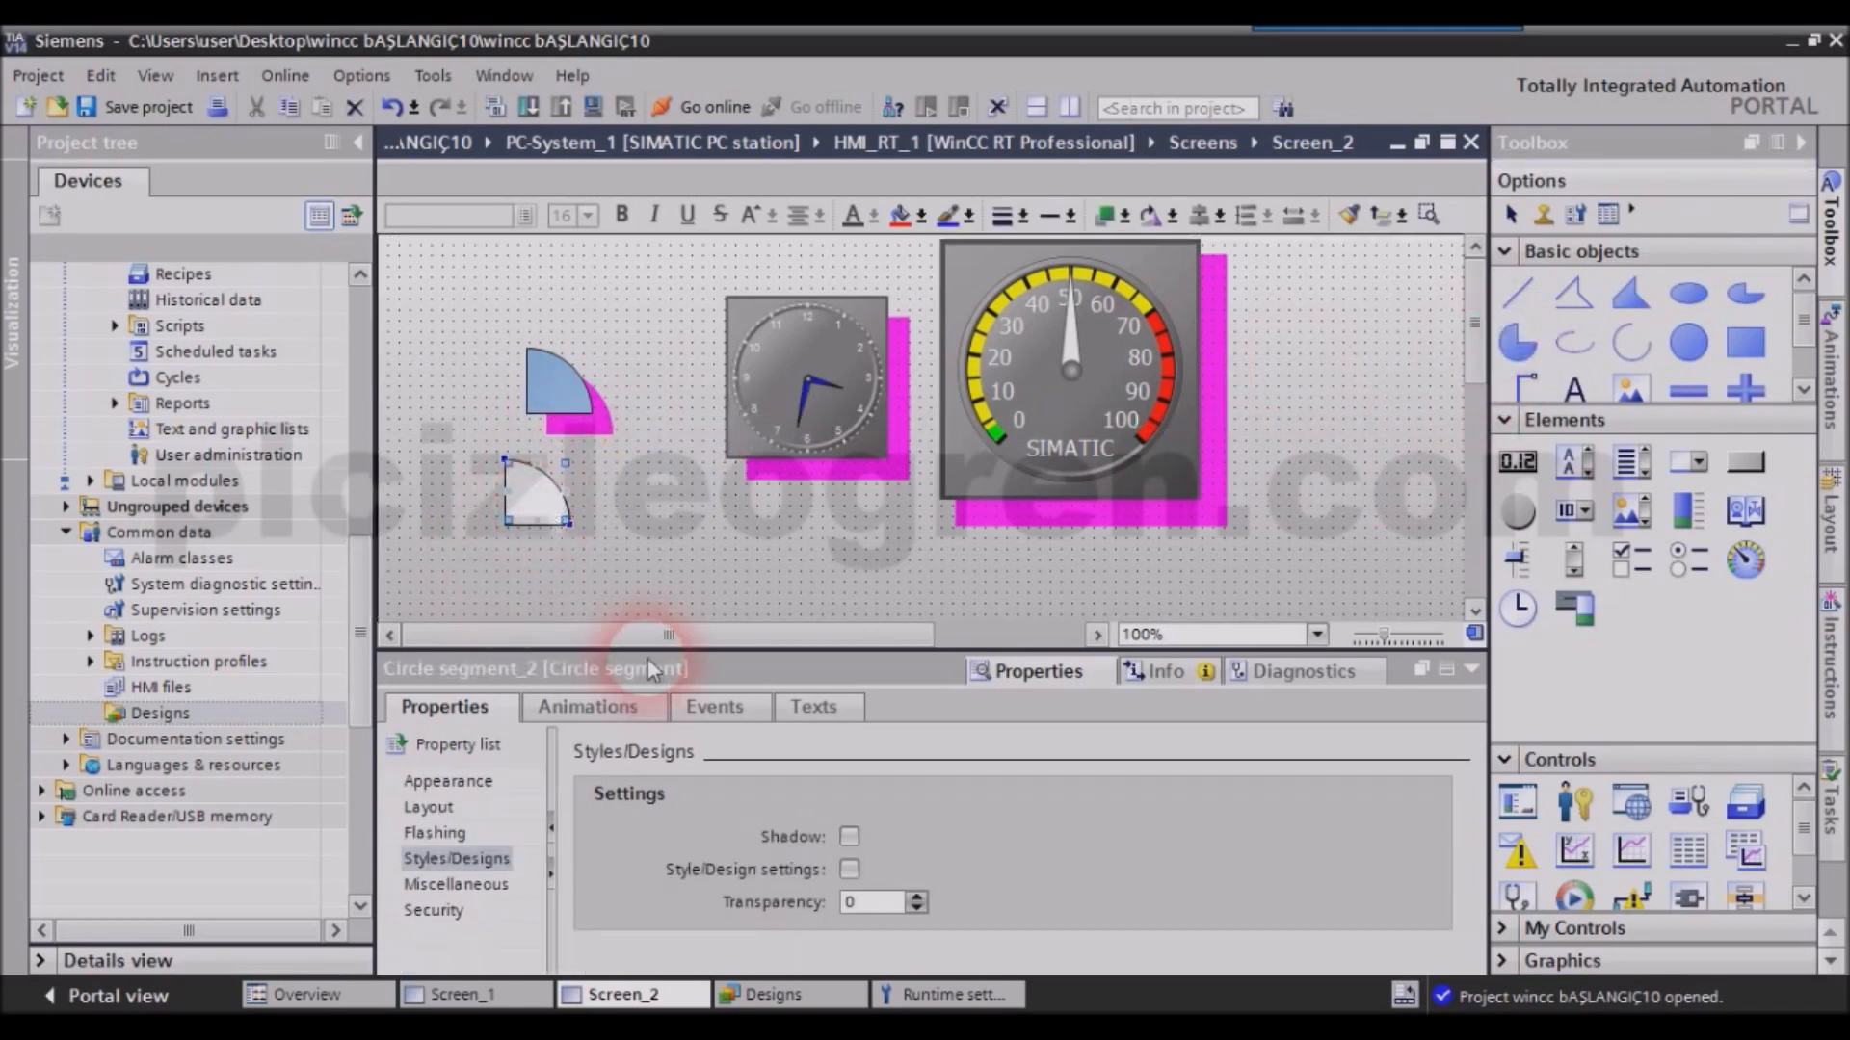
Enable the shadow and style/design settings for the lower circle segment and set its transparency to 10.
left_click(848, 836)
left_click(849, 870)
left_click(917, 897)
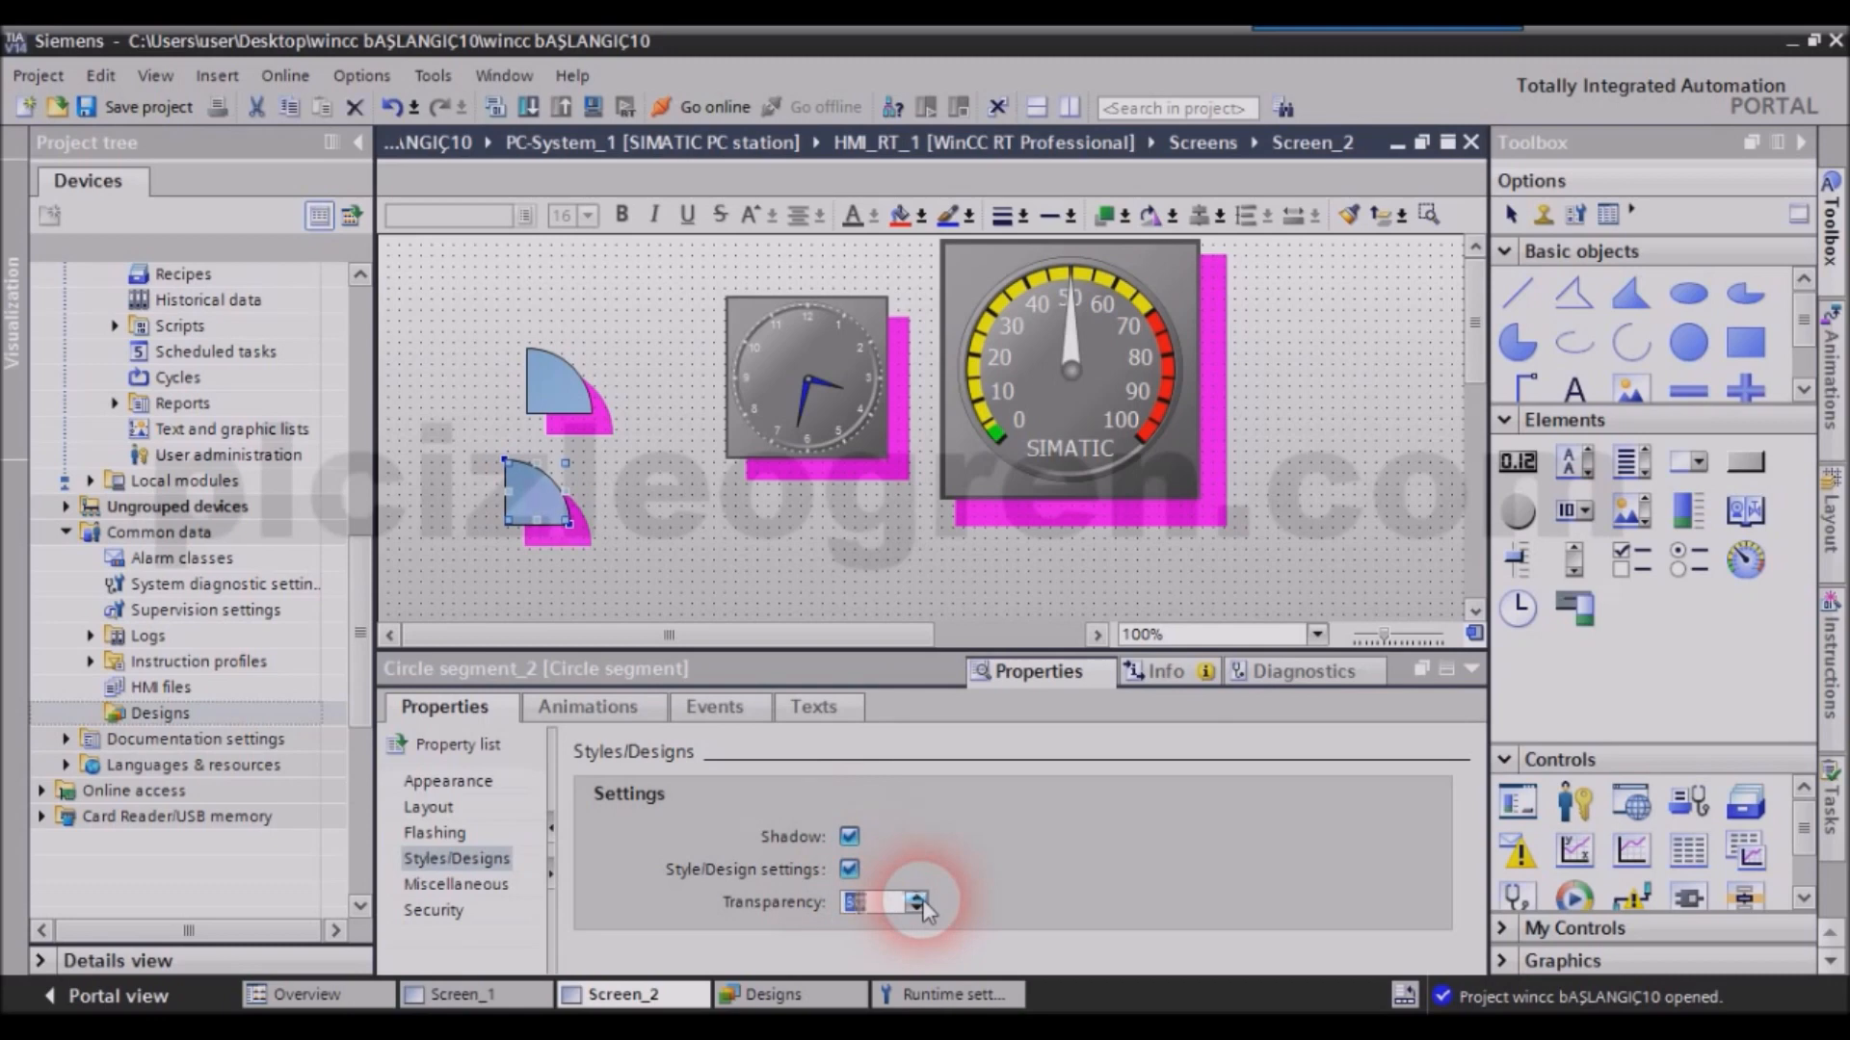
left_click(915, 895)
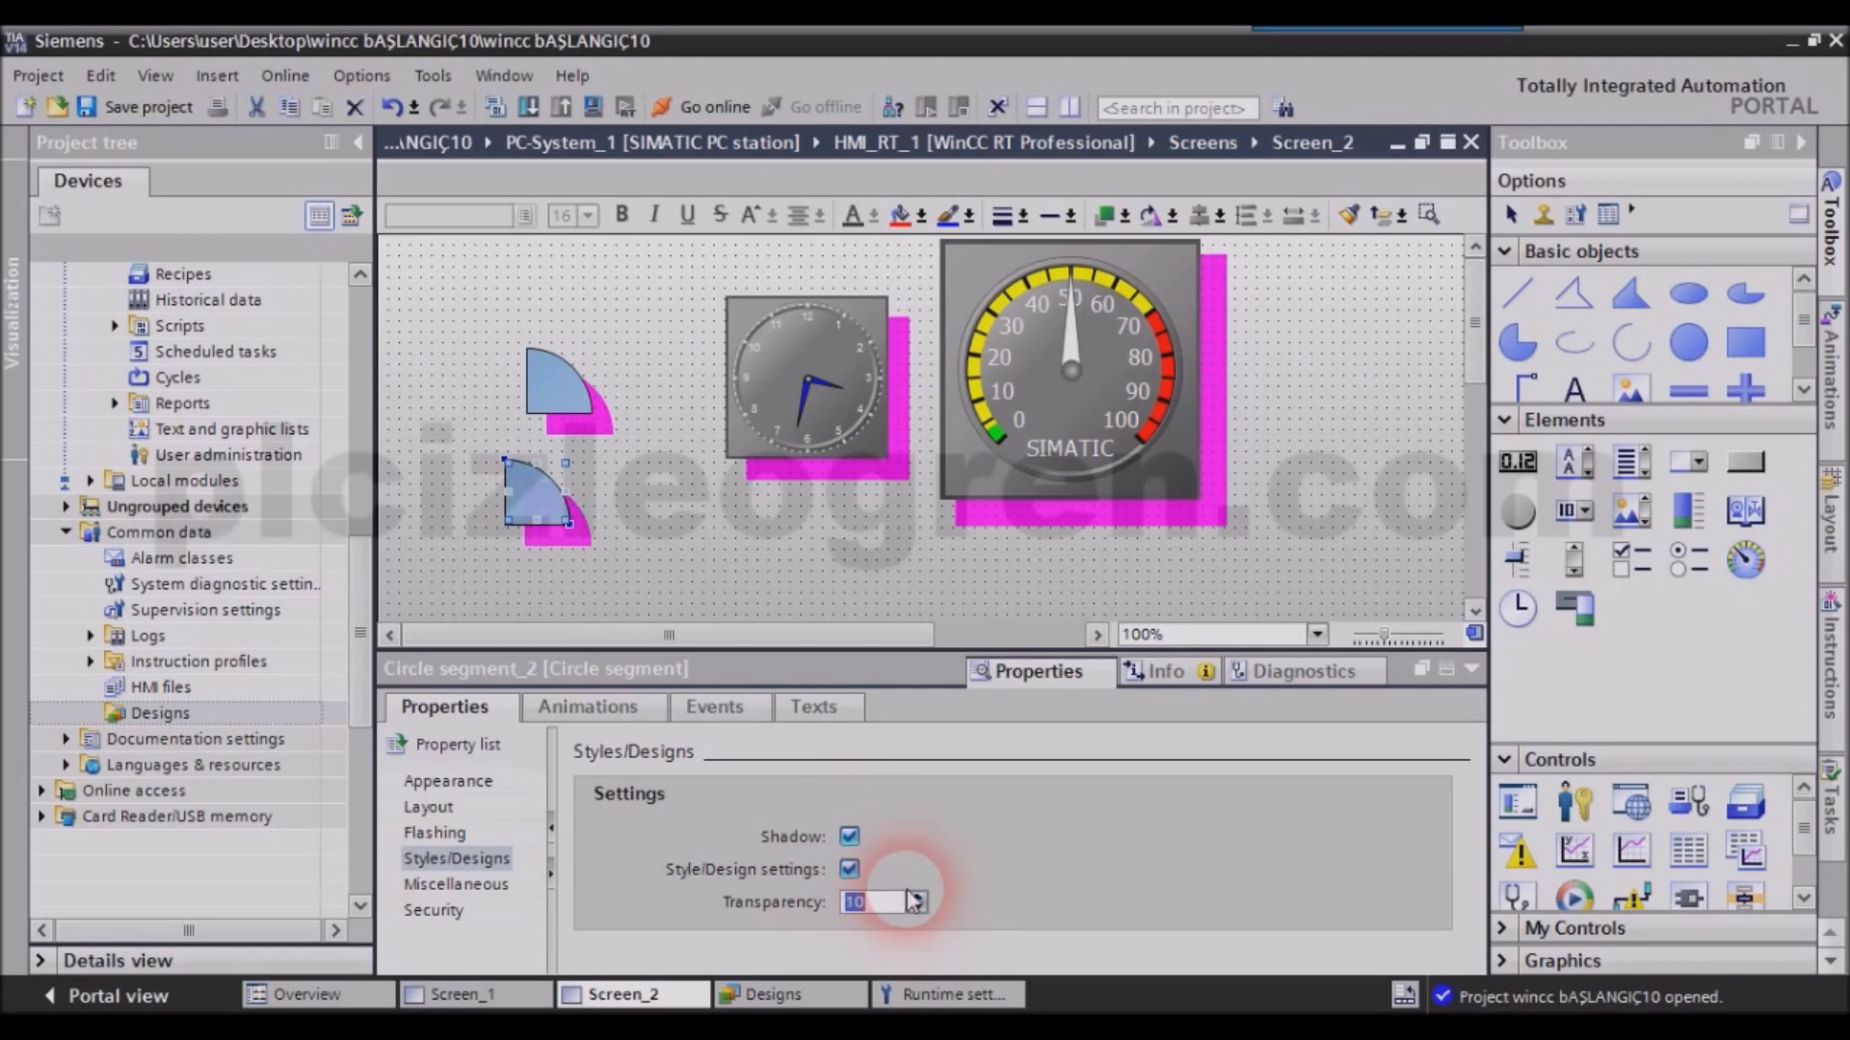